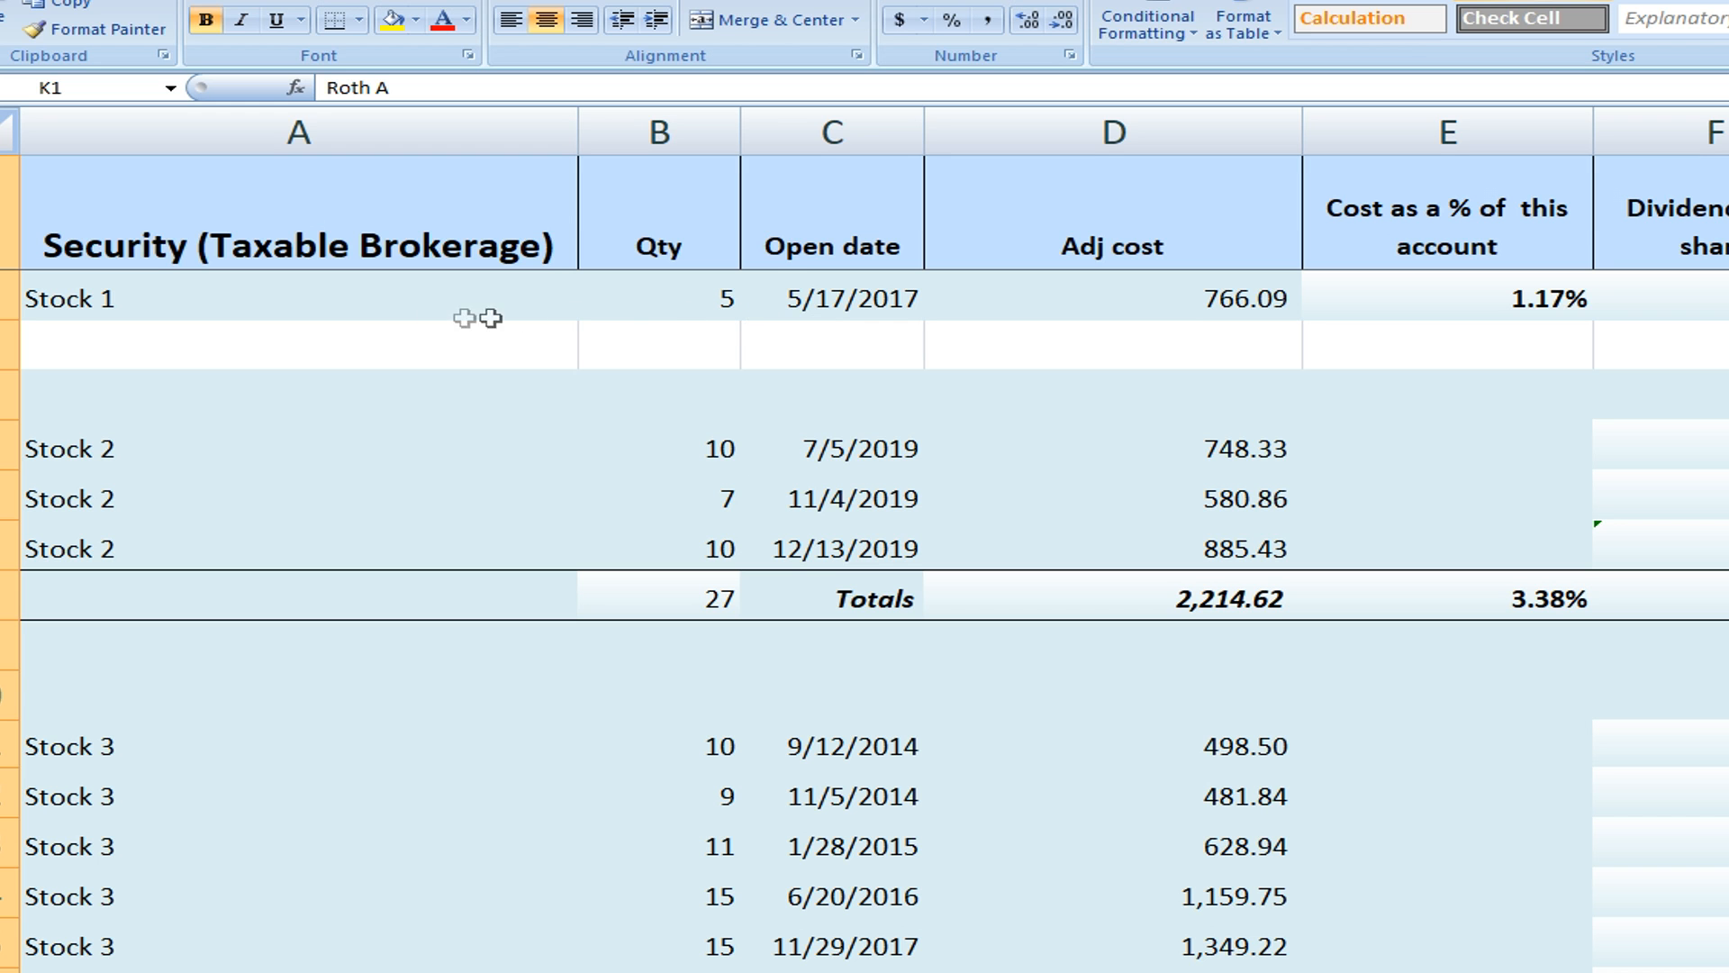
Examine the Stock 1 row's security name, quantity, open date, adjusted cost and the formula for its share of the account's cost
{"action": "left_click", "coordinate": [288, 286]}
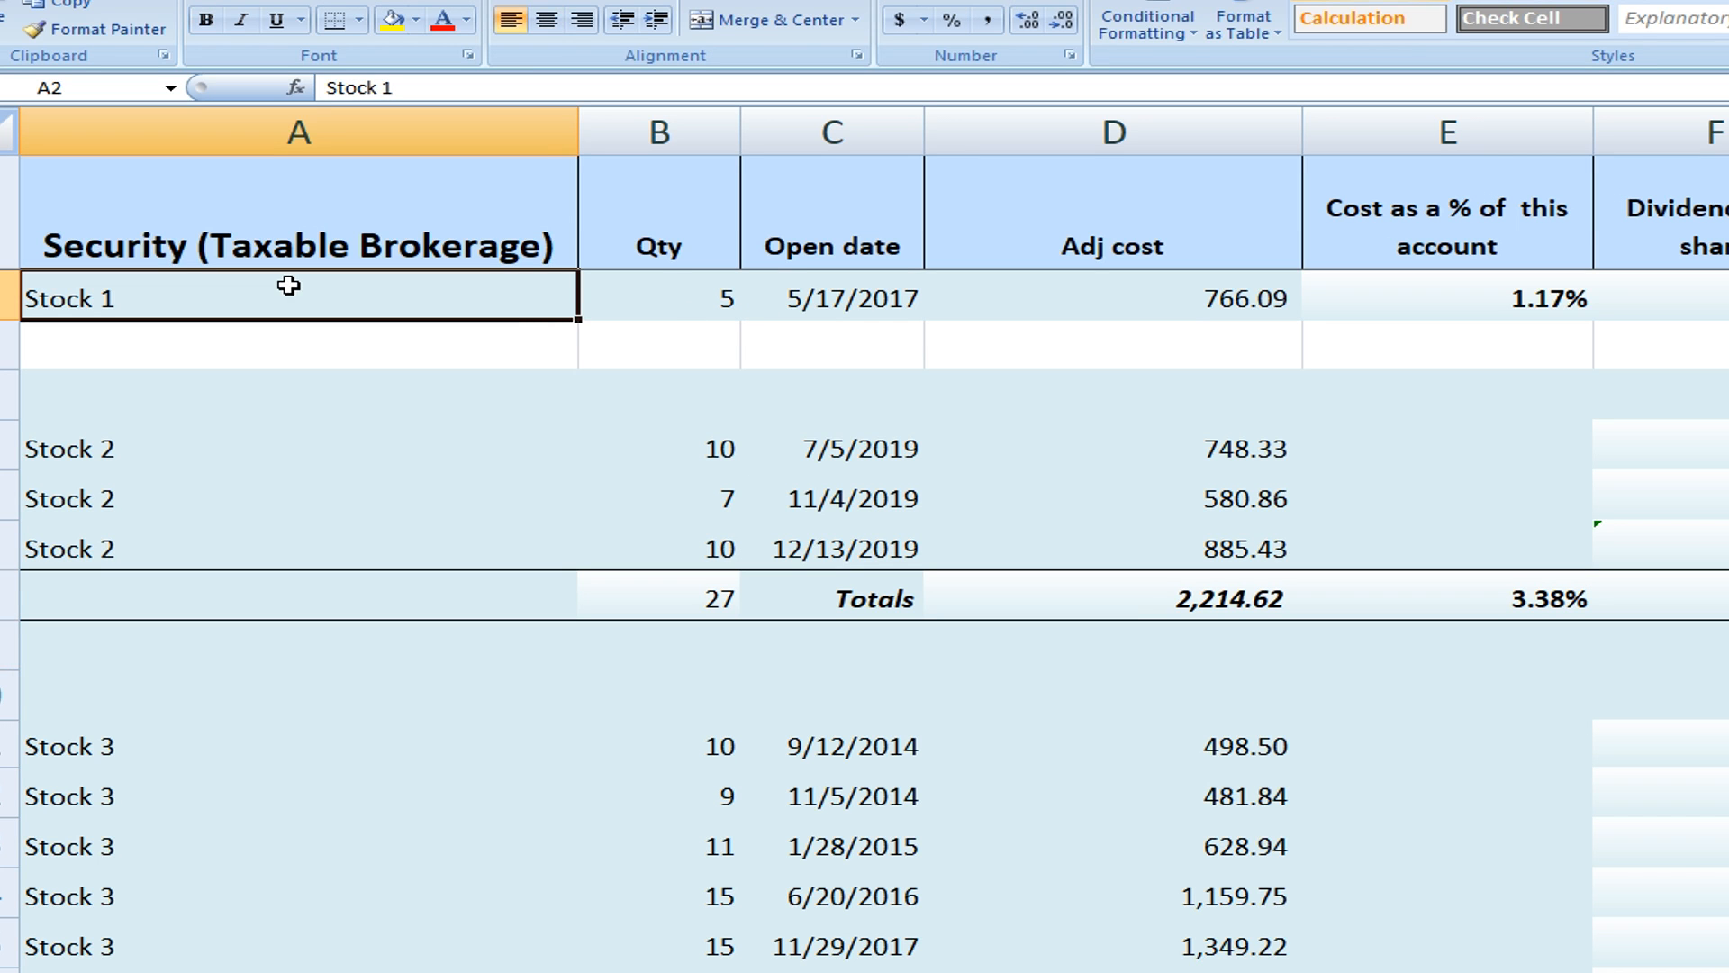
{"action": "scroll", "coordinate": [274, 315], "scroll_direction": "down", "scroll_amount": 3}
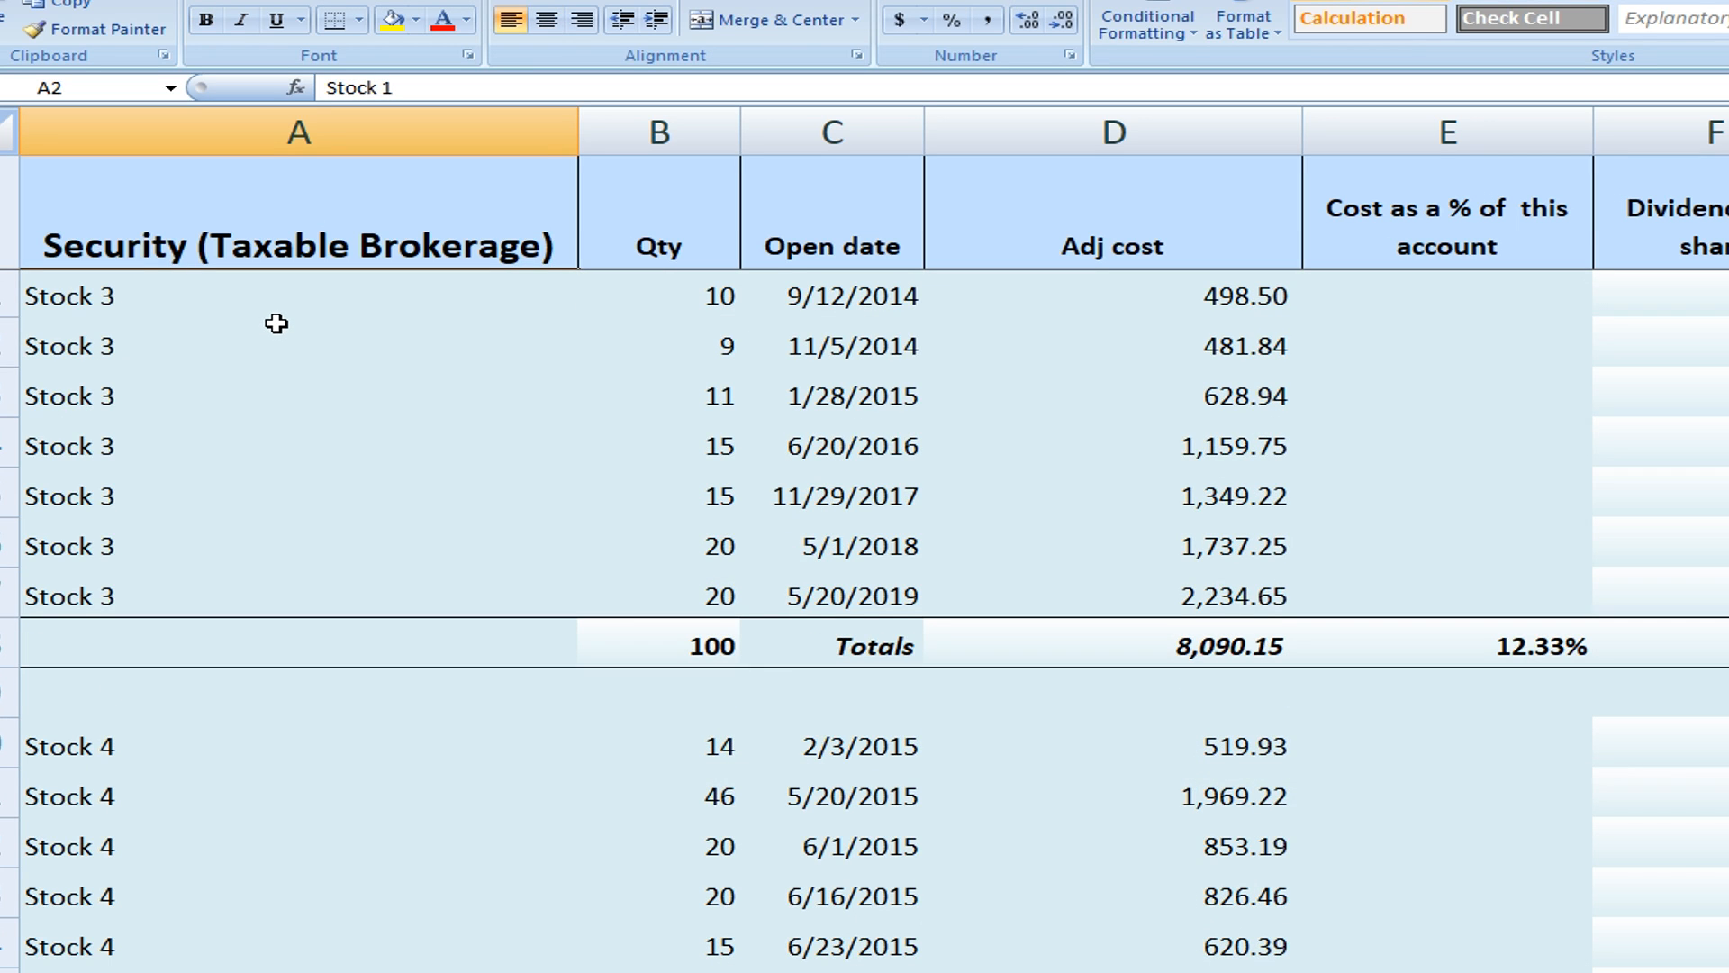
{"action": "scroll", "coordinate": [340, 347], "scroll_direction": "up", "scroll_amount": 3}
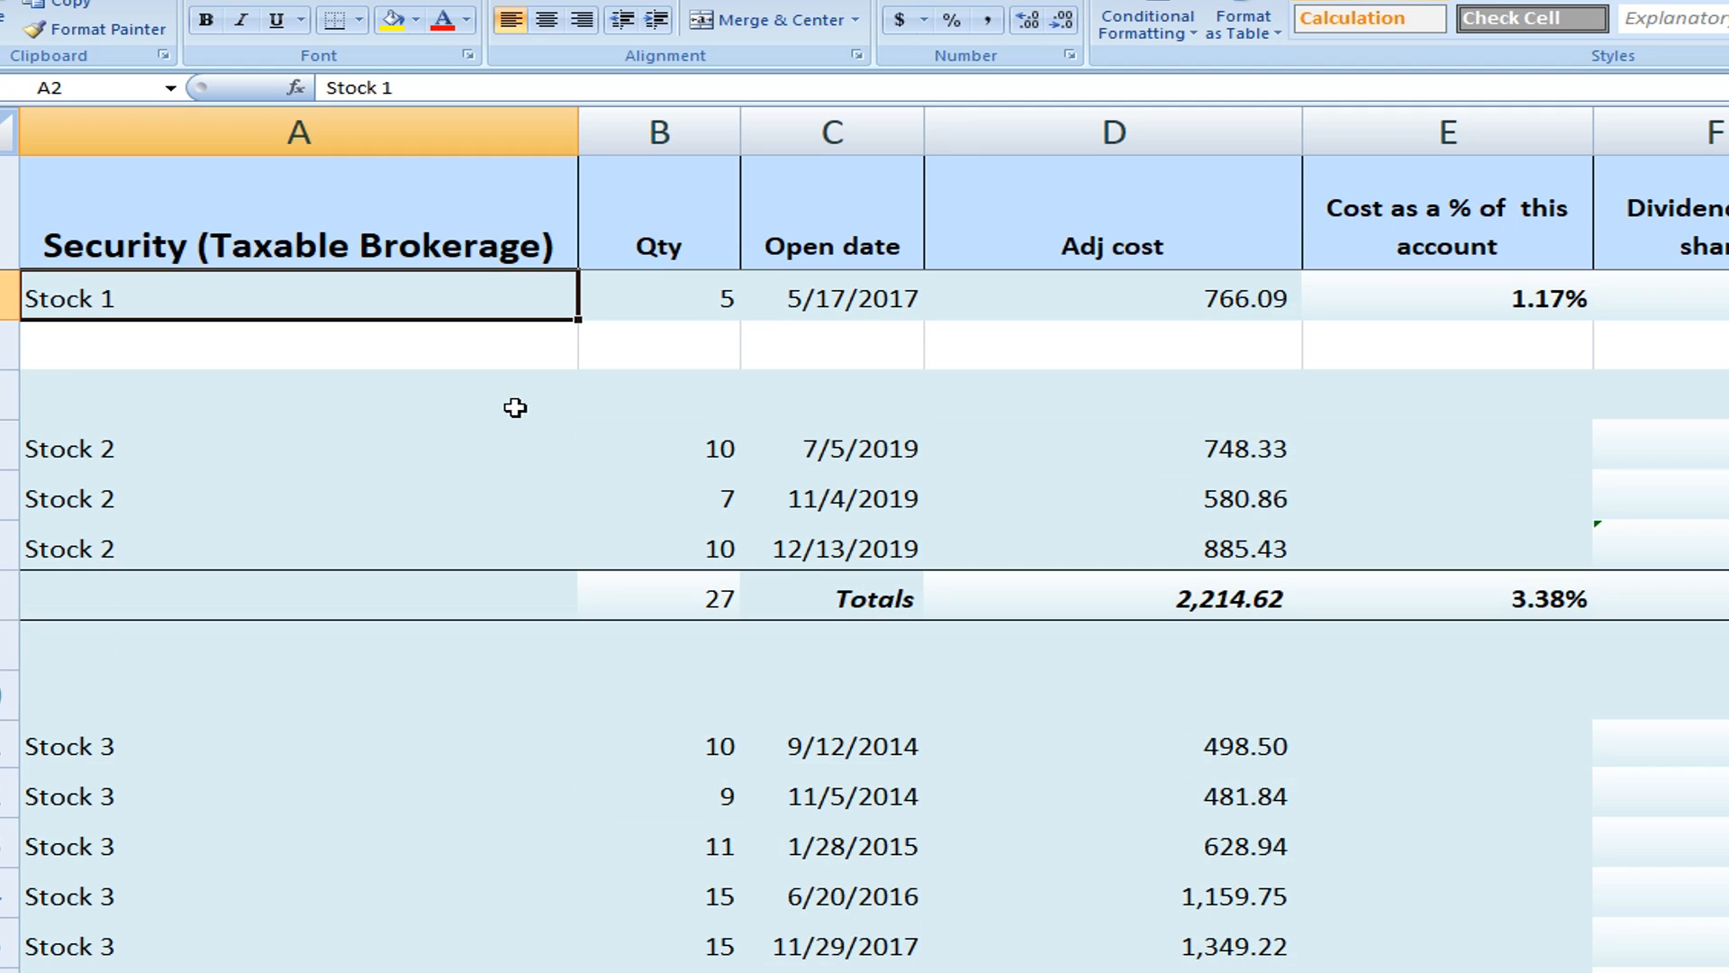
{"action": "left_click", "coordinate": [700, 289]}
{"action": "left_click", "coordinate": [851, 306]}
{"action": "left_click", "coordinate": [1162, 295]}
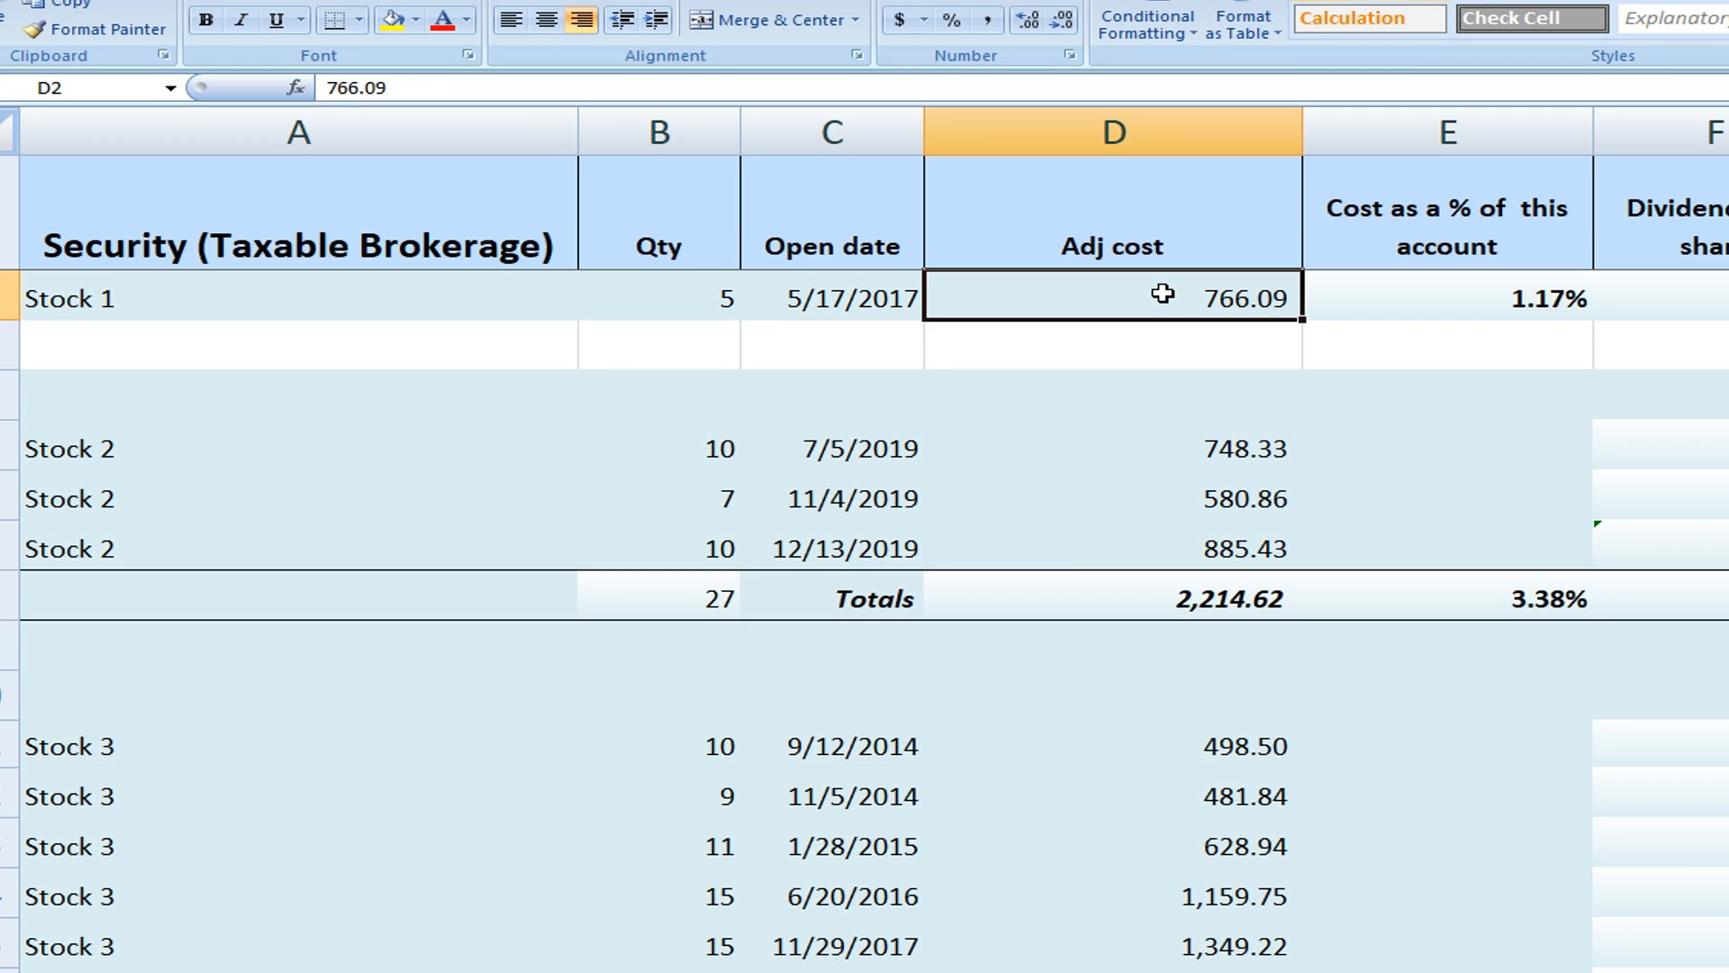
{"action": "left_click", "coordinate": [1554, 302]}
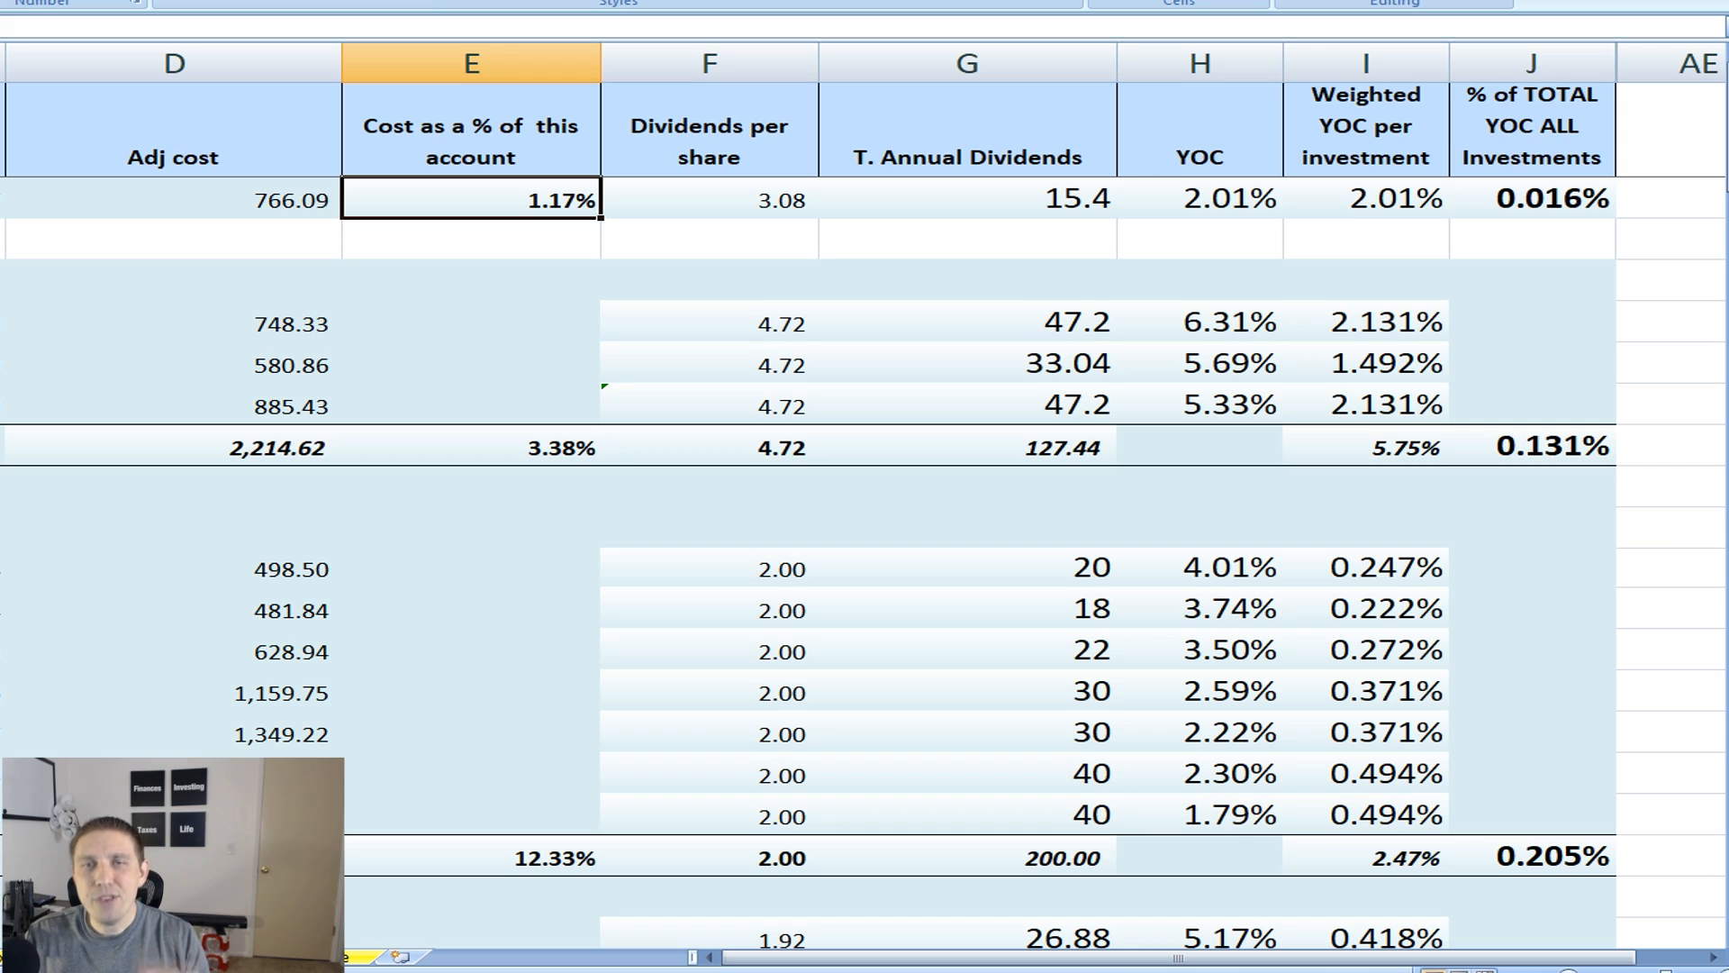
Review the remaining columns, from cost percentage and dividends per share through annual dividends, YOC, weighted YOC and total YOC
{"action": "left_click", "coordinate": [360, 243]}
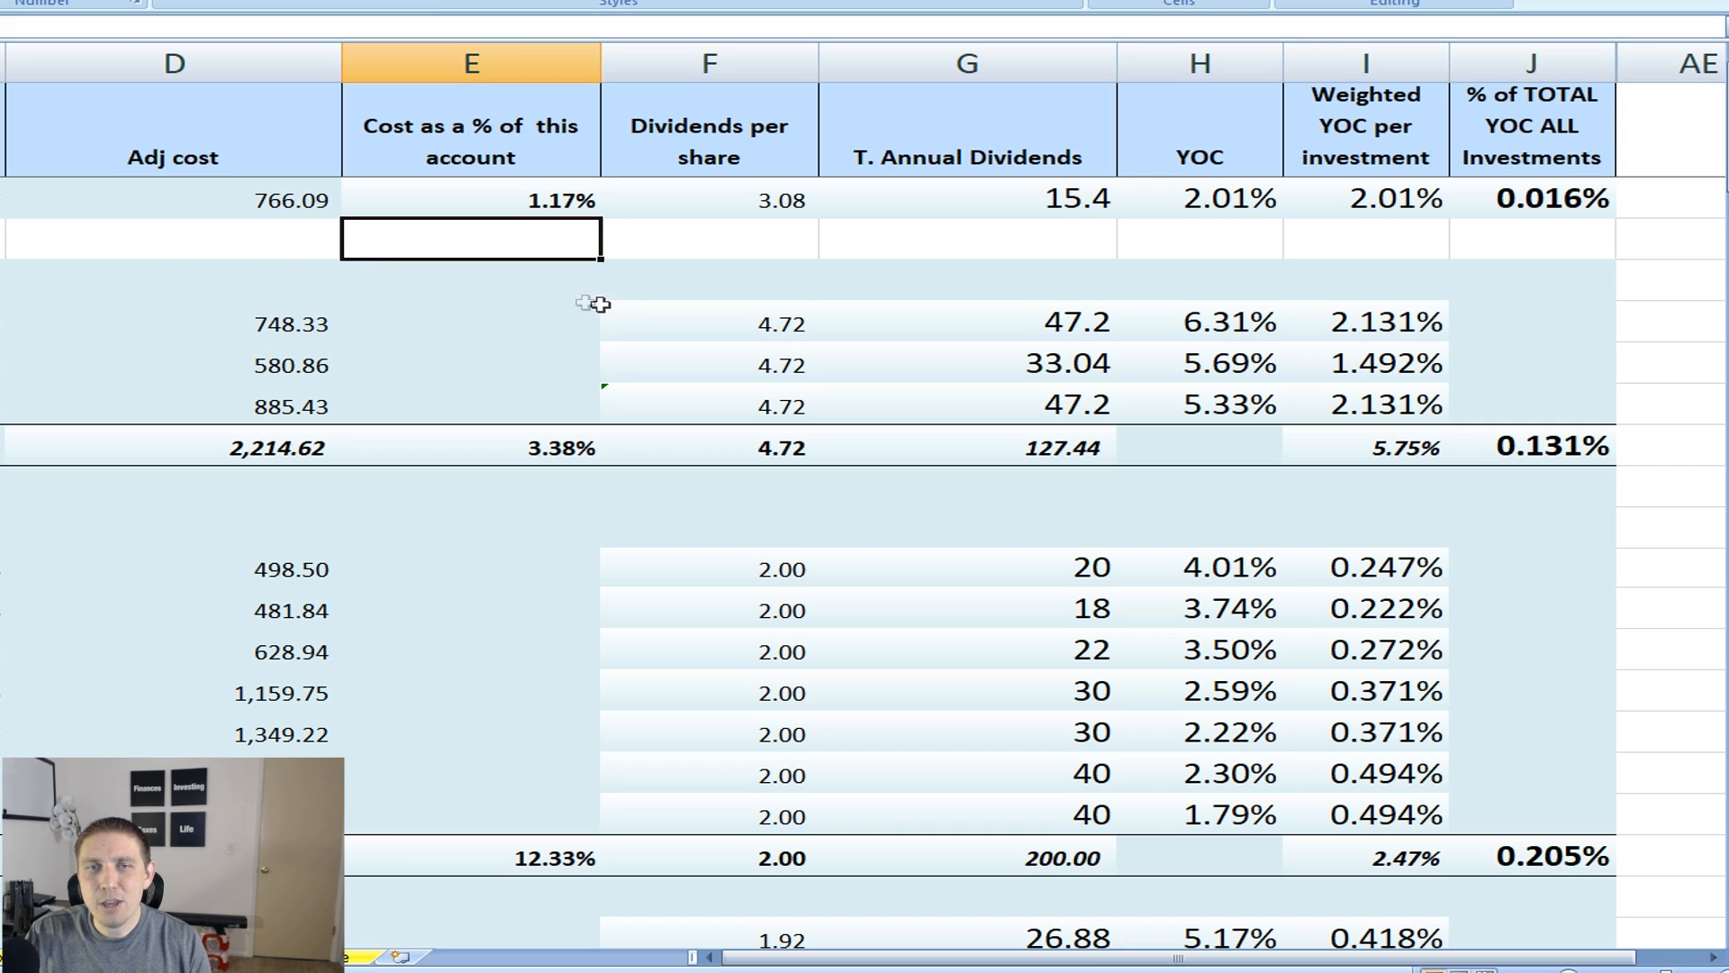
{"action": "left_click", "coordinate": [436, 281]}
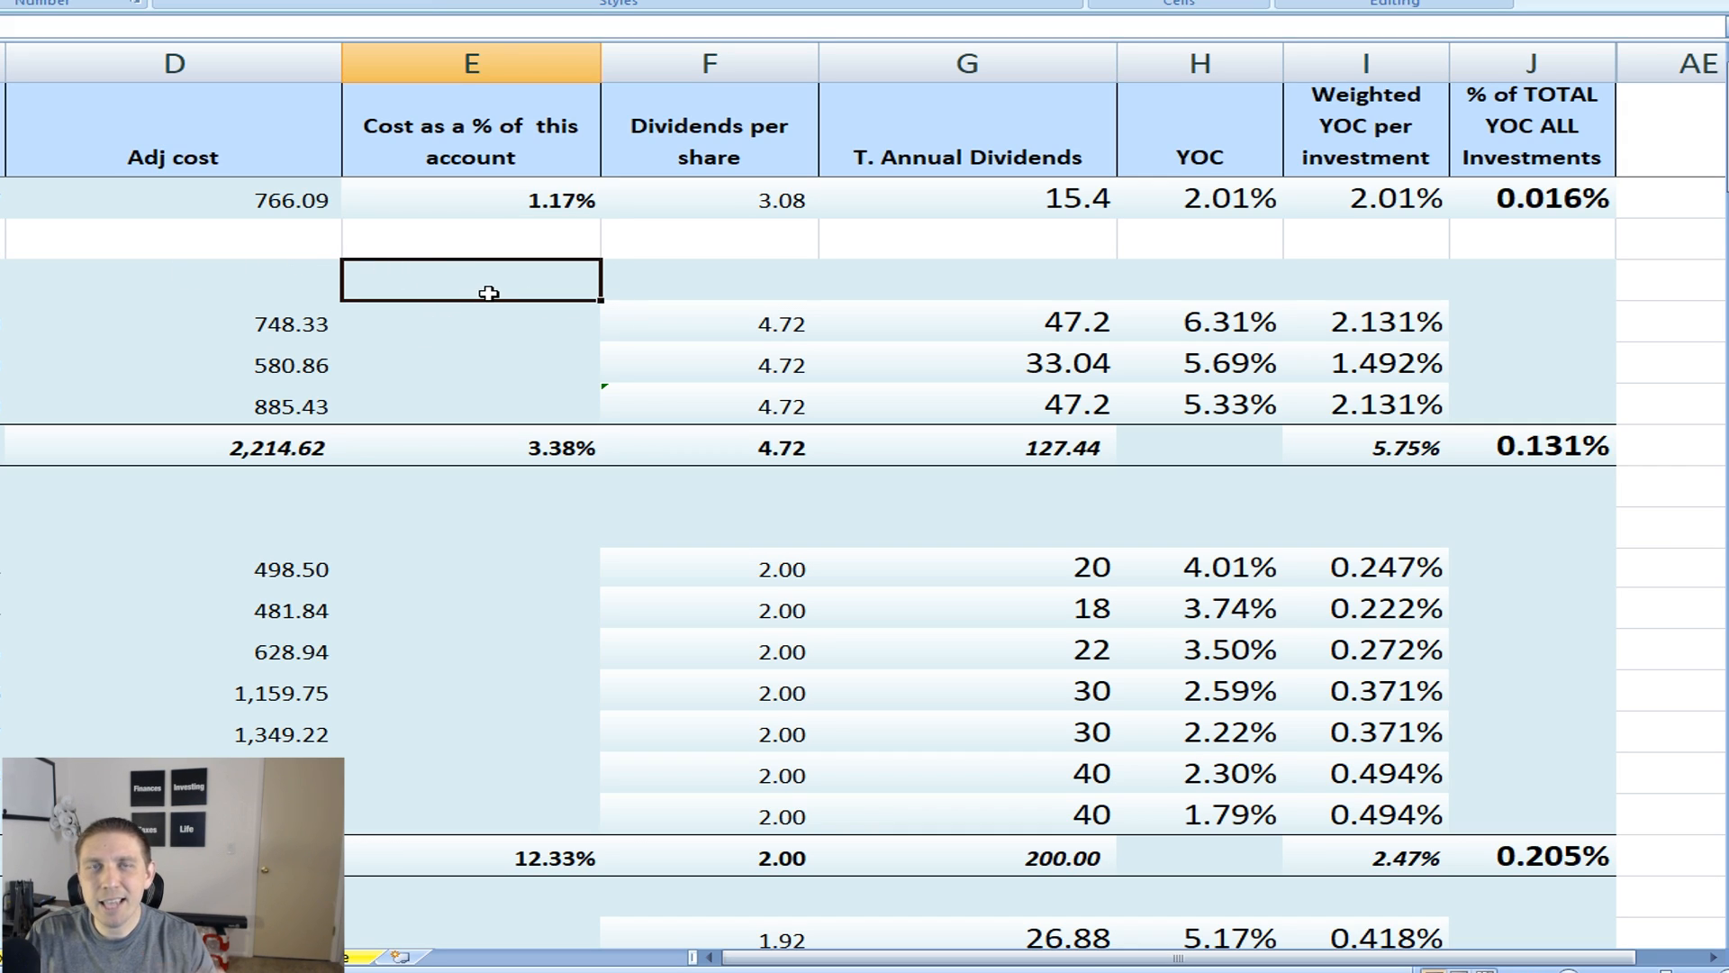
{"action": "left_click", "coordinate": [696, 330]}
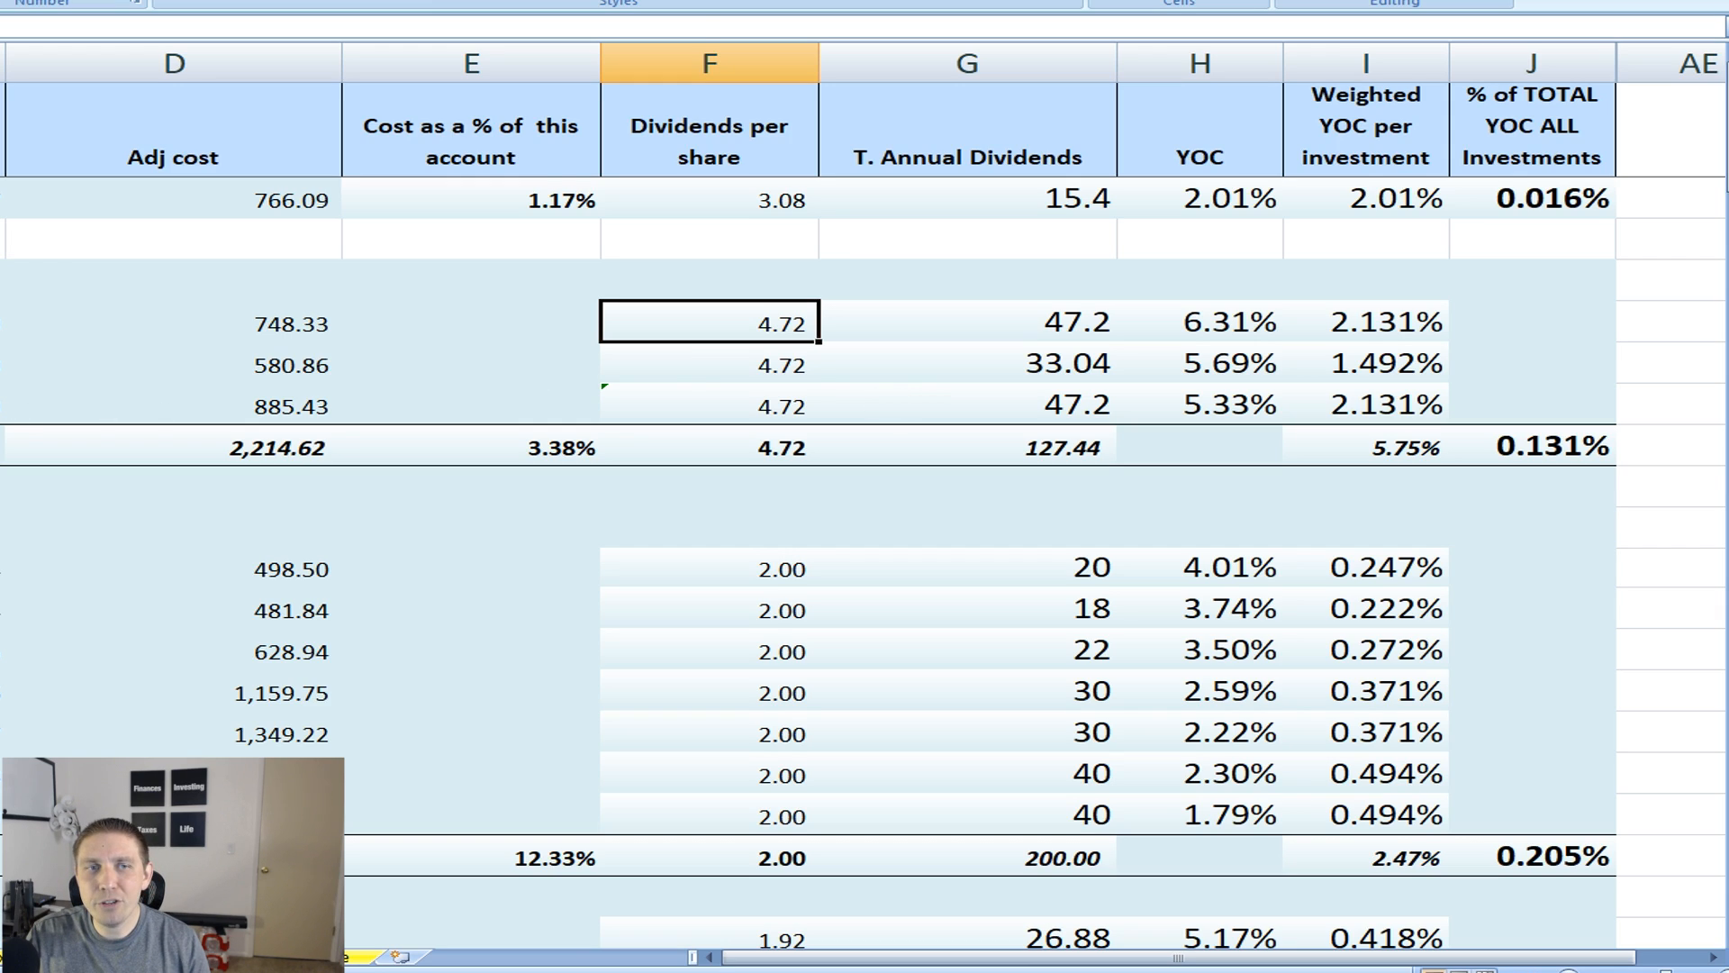
{"action": "left_click", "coordinate": [3, 411]}
{"action": "left_click", "coordinate": [295, 324]}
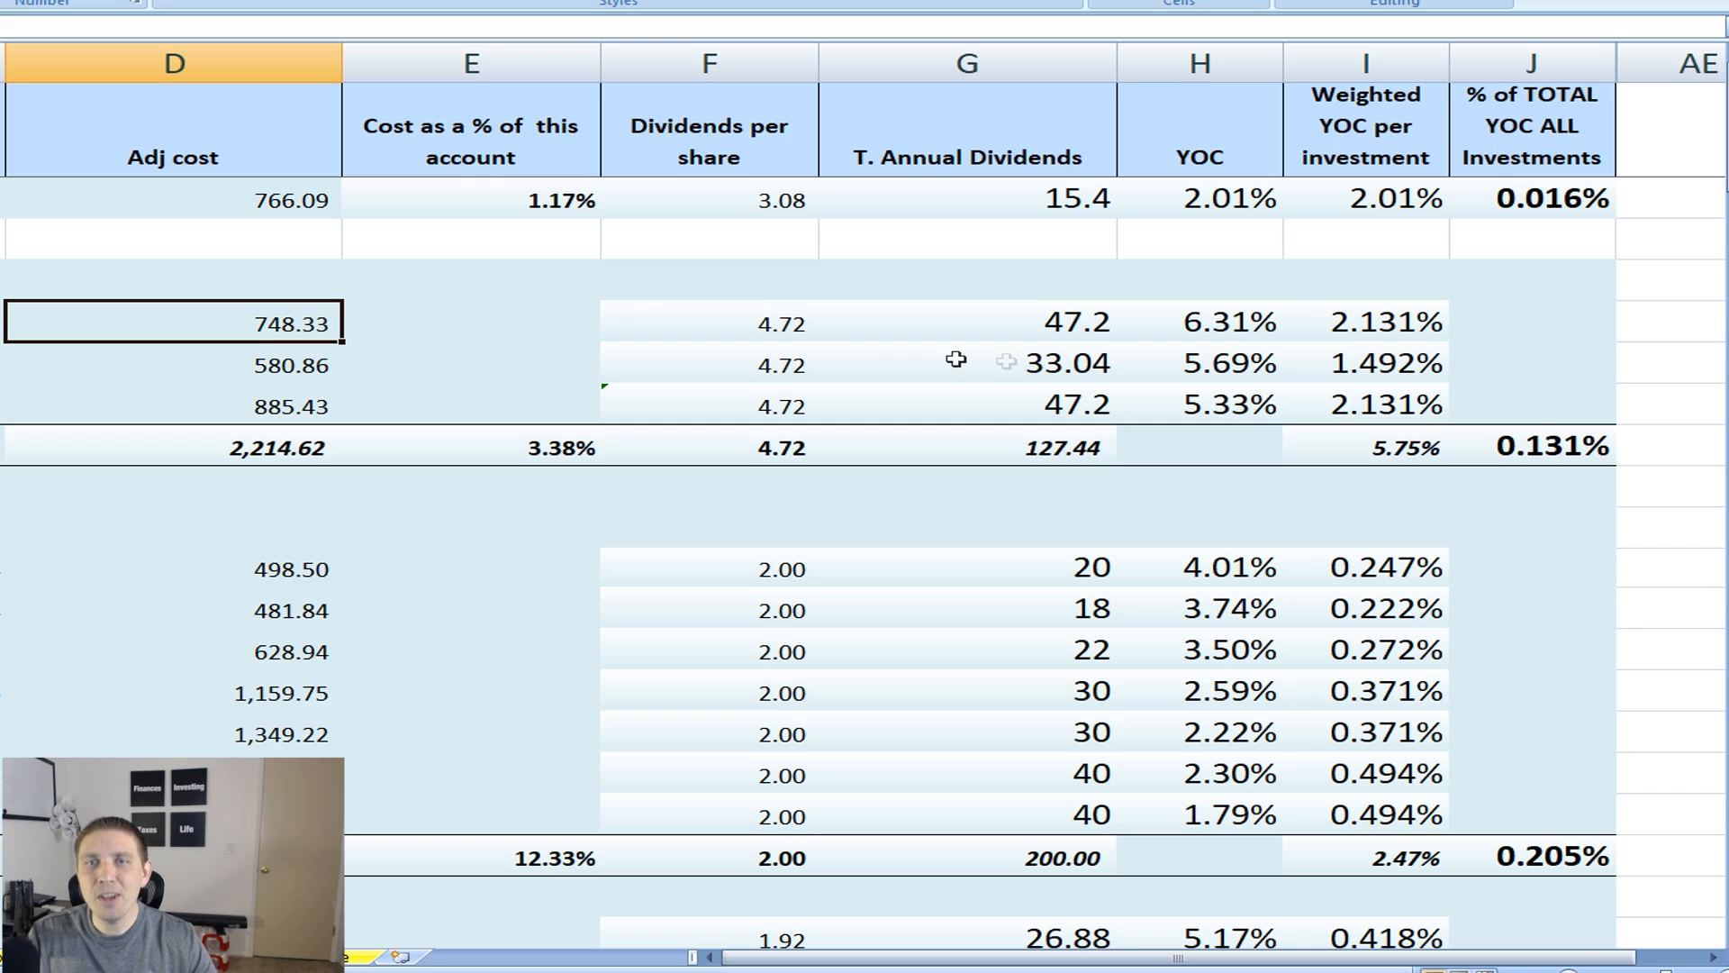
{"action": "left_click", "coordinate": [941, 321]}
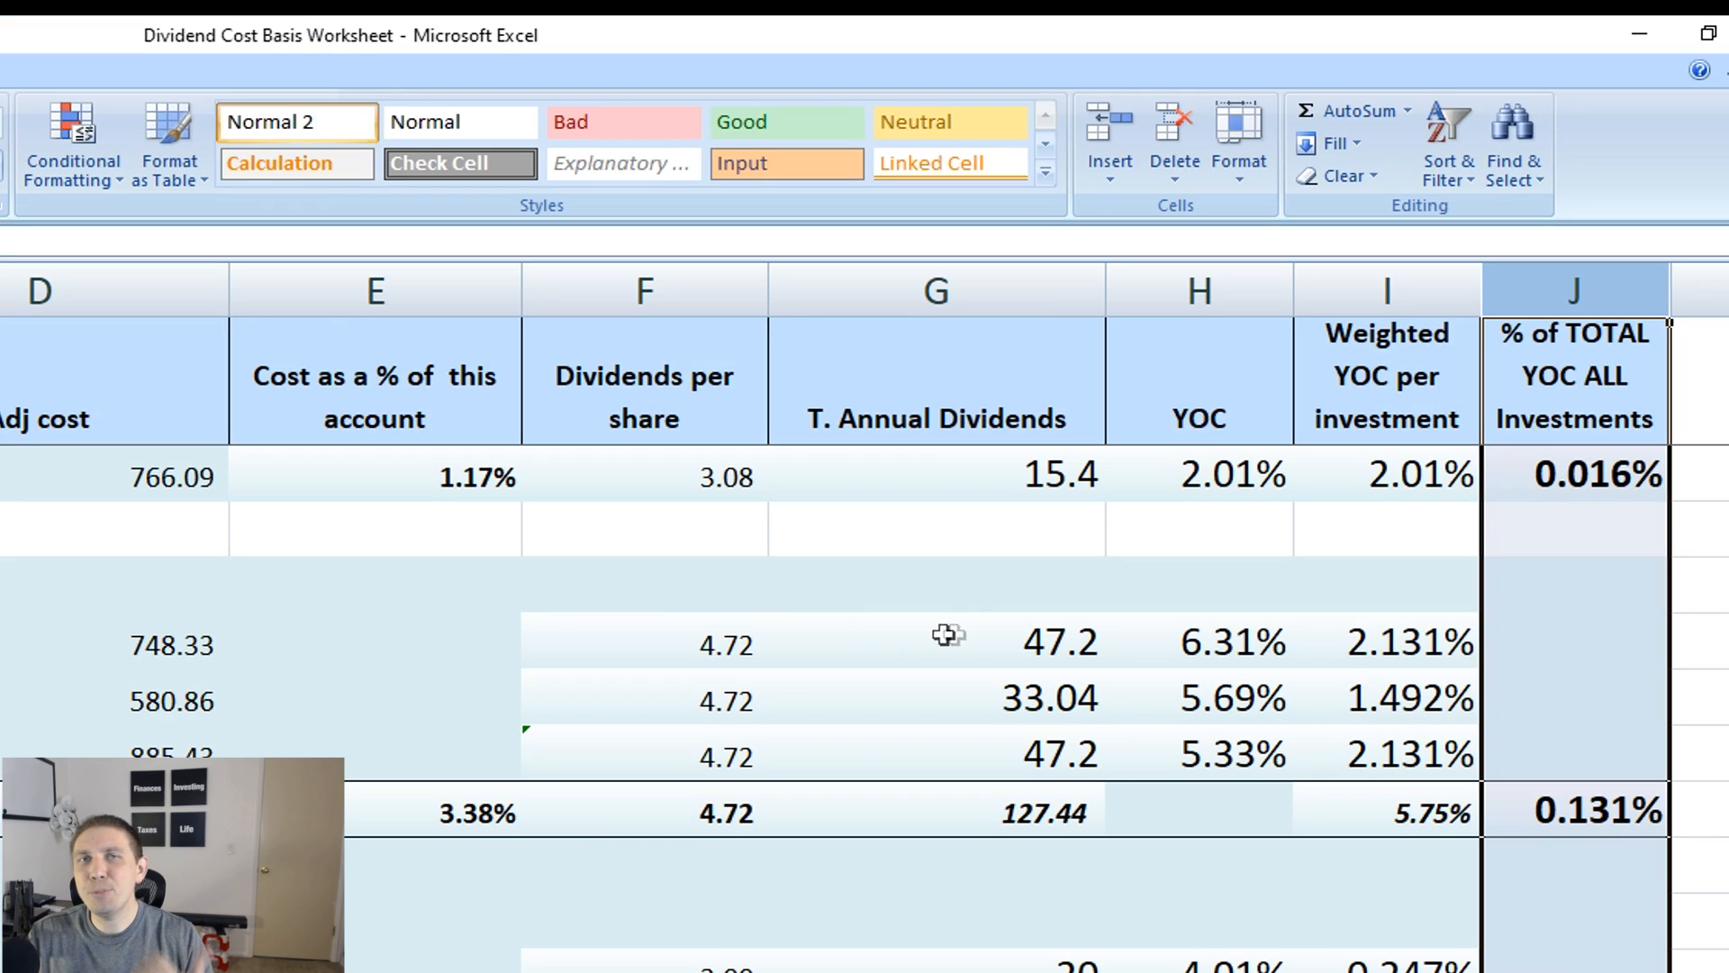
{"action": "left_click", "coordinate": [676, 360]}
{"action": "left_click", "coordinate": [937, 291]}
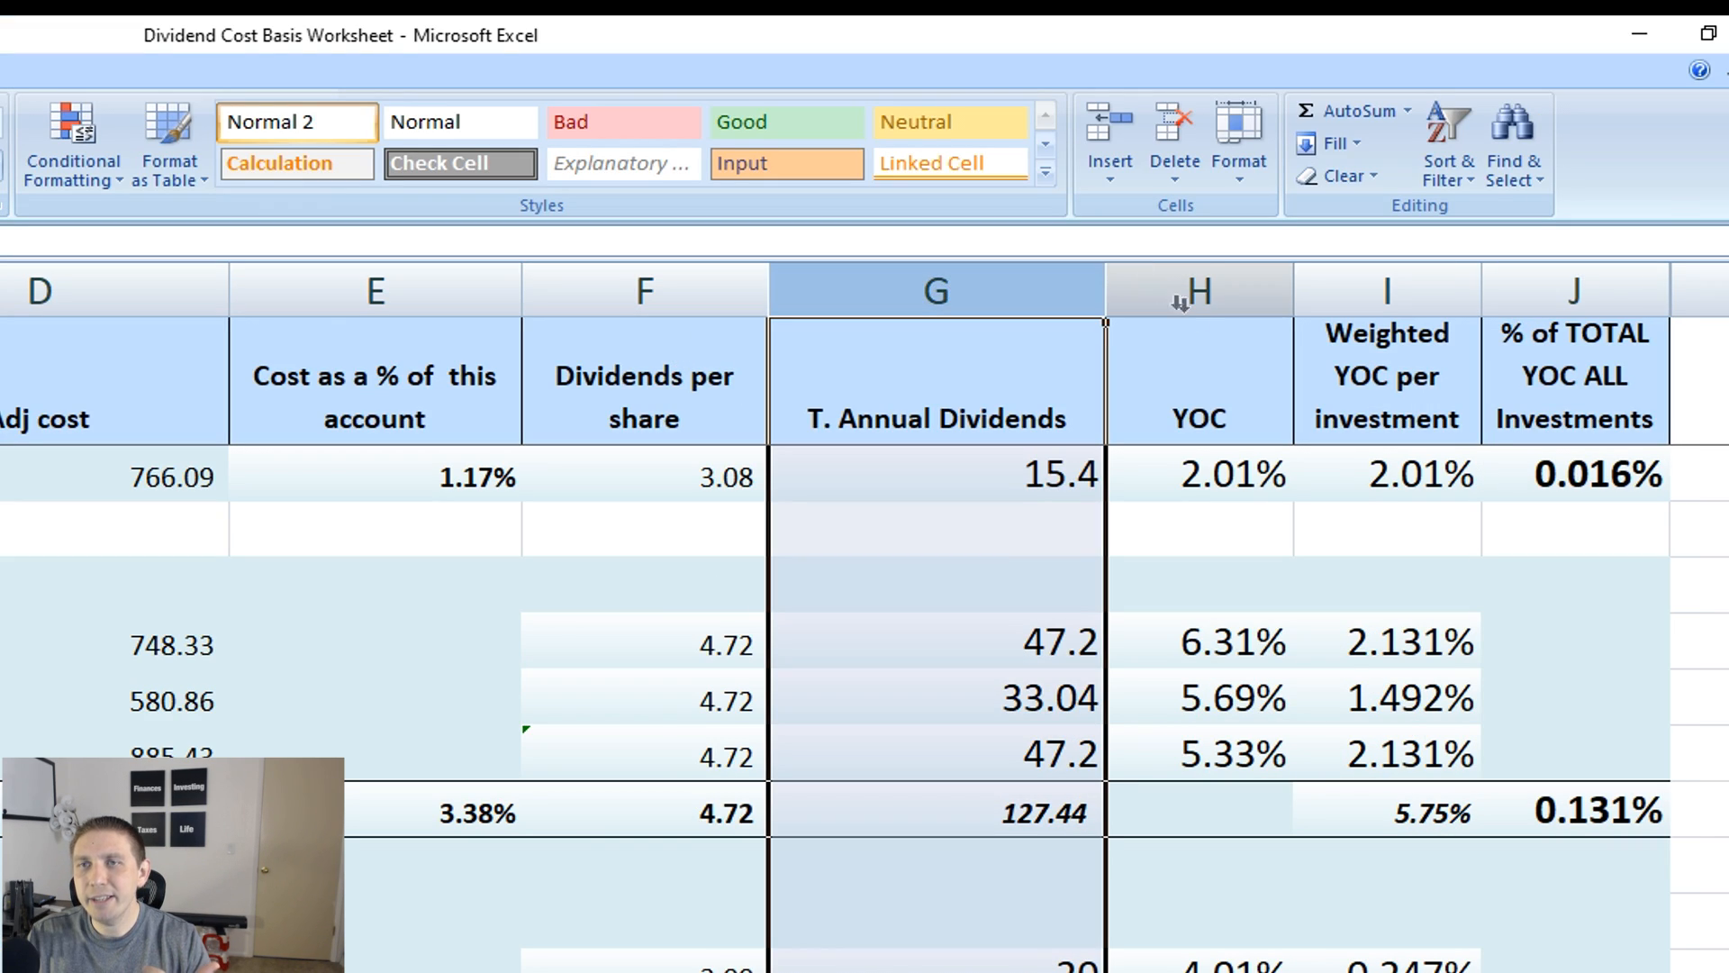
{"action": "left_click", "coordinate": [1225, 347]}
{"action": "left_click", "coordinate": [1356, 335]}
{"action": "left_click", "coordinate": [1542, 357]}
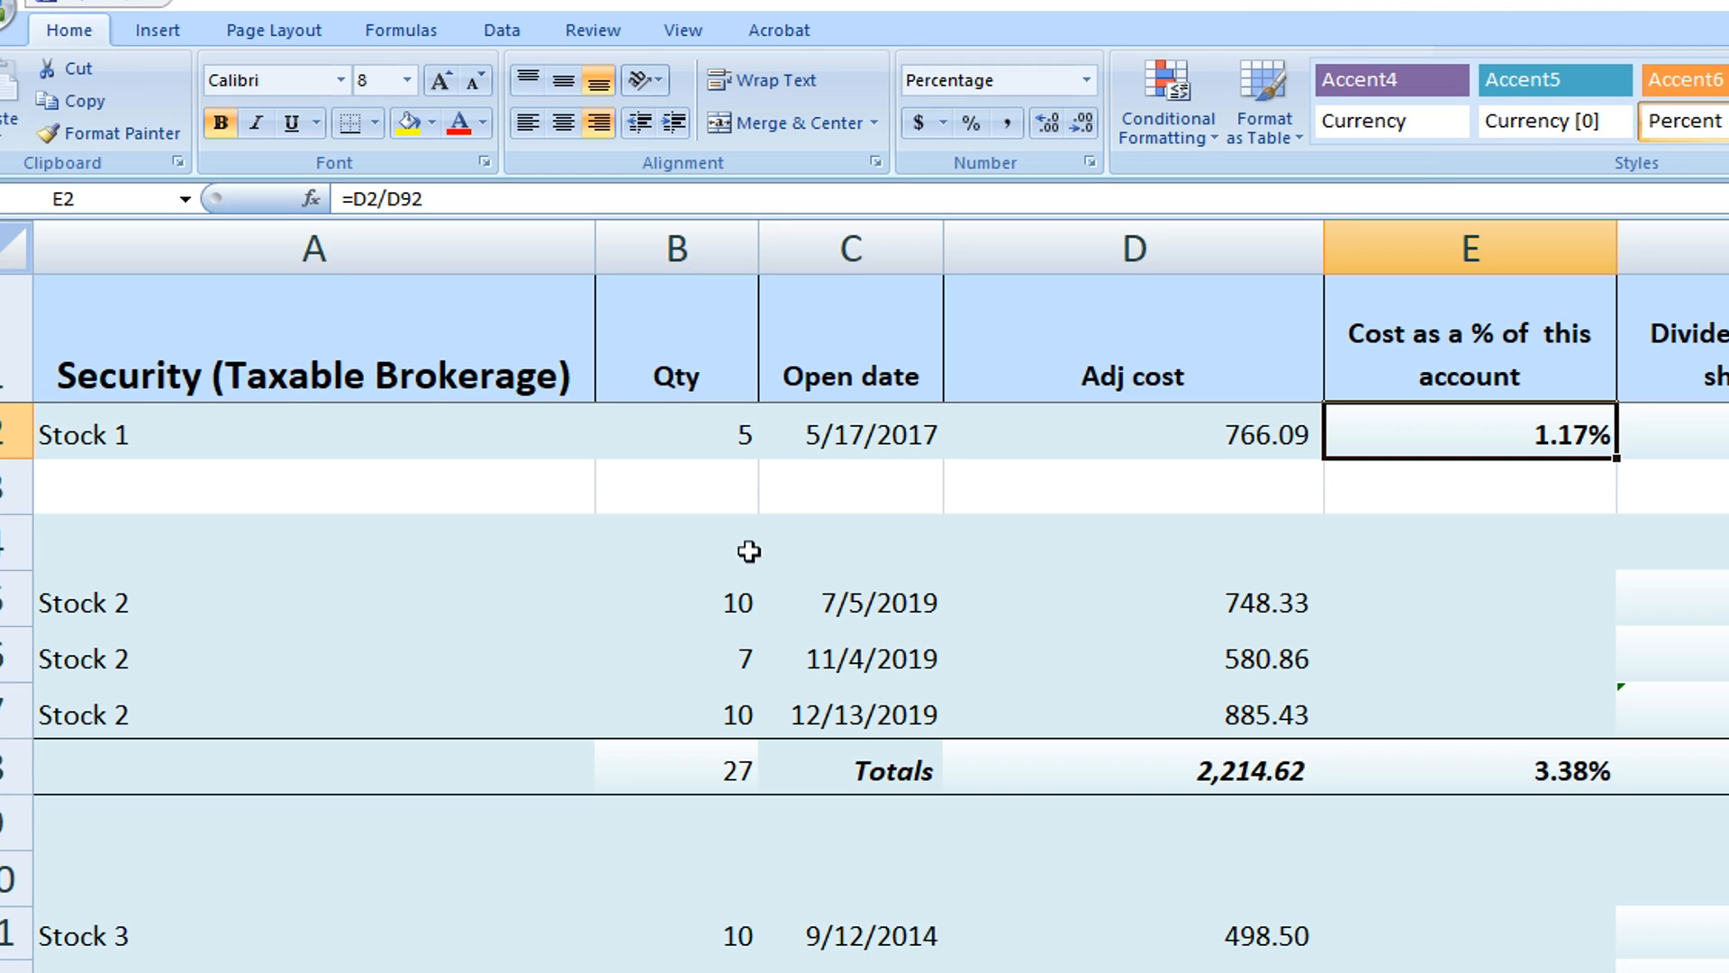
Insert a new row directly below the Stock 20 totals, above the Taxable Brokerage total
{"action": "scroll", "coordinate": [751, 545], "scroll_direction": "down", "scroll_amount": 1}
{"action": "scroll", "coordinate": [757, 538], "scroll_direction": "down", "scroll_amount": 20}
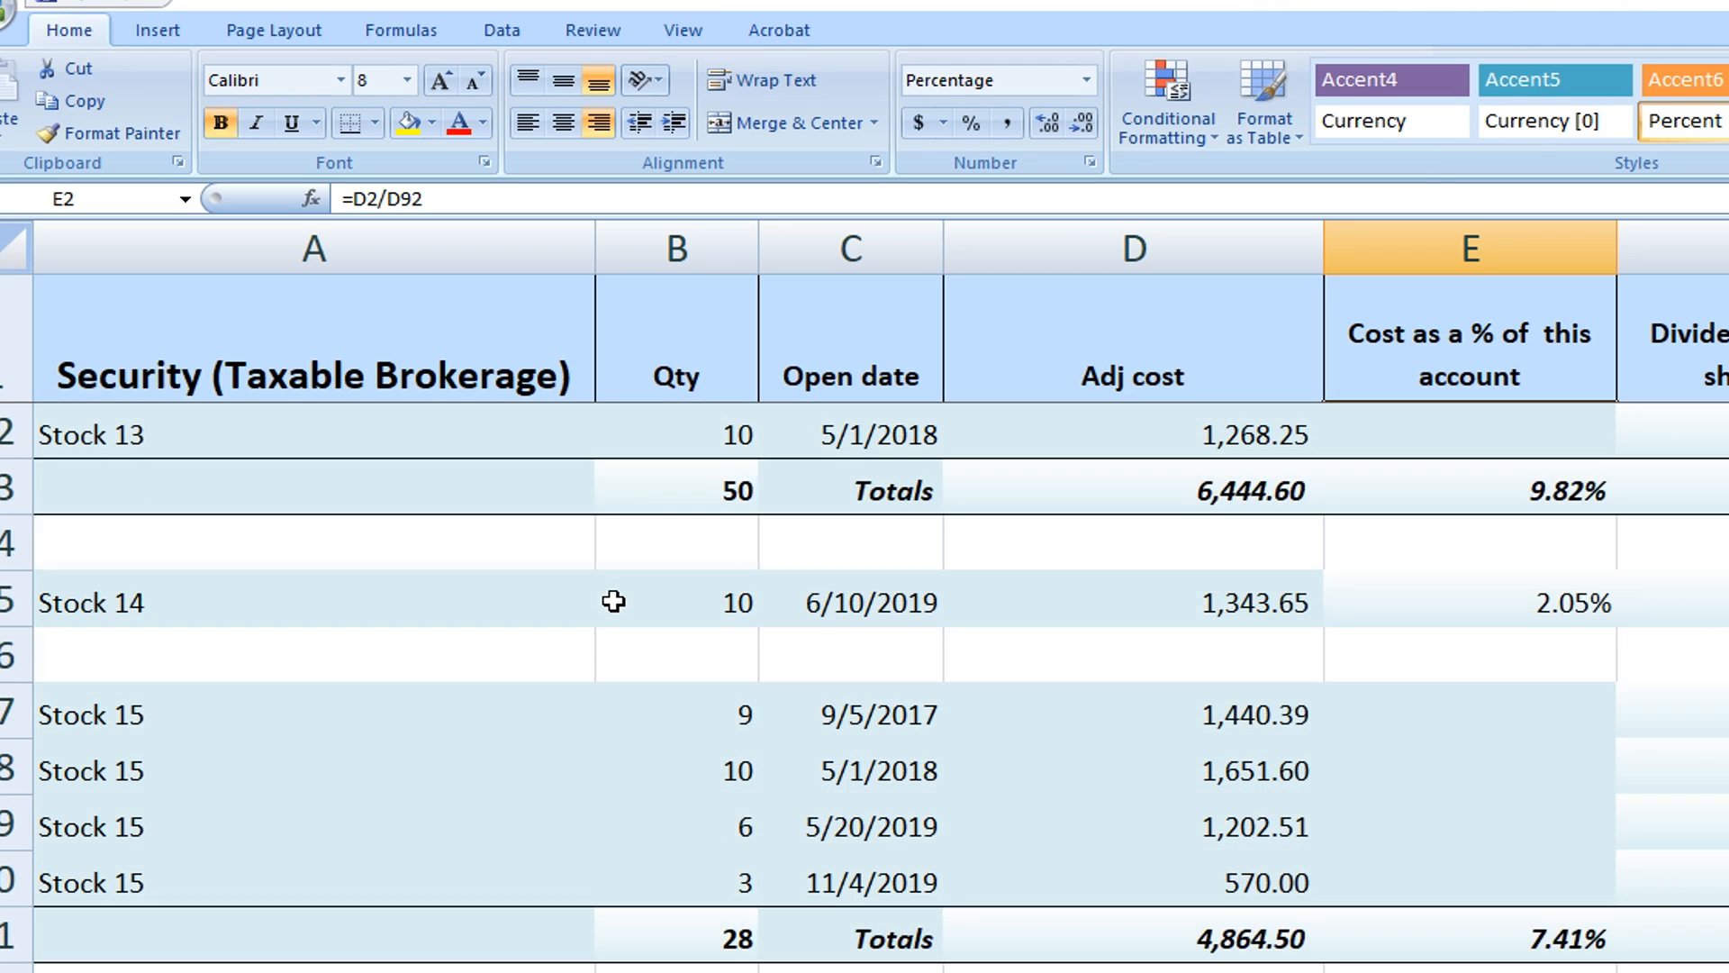
{"action": "scroll", "coordinate": [613, 602], "scroll_direction": "down", "scroll_amount": 7}
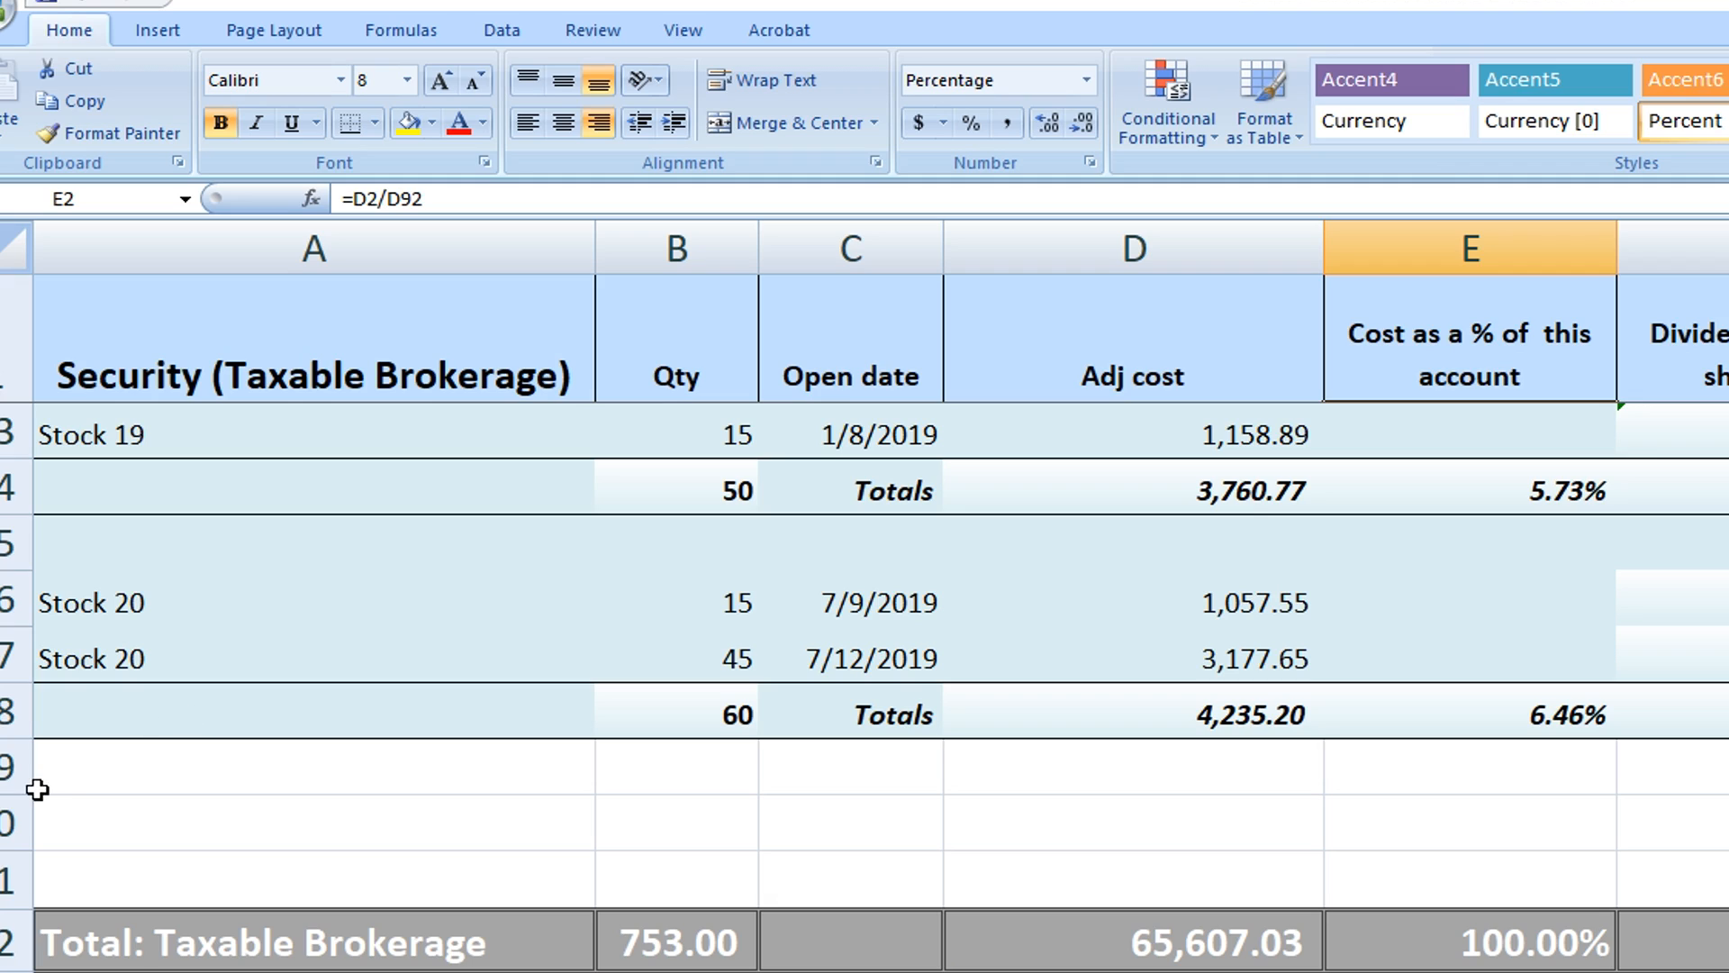
{"action": "right_click", "coordinate": [14, 770]}
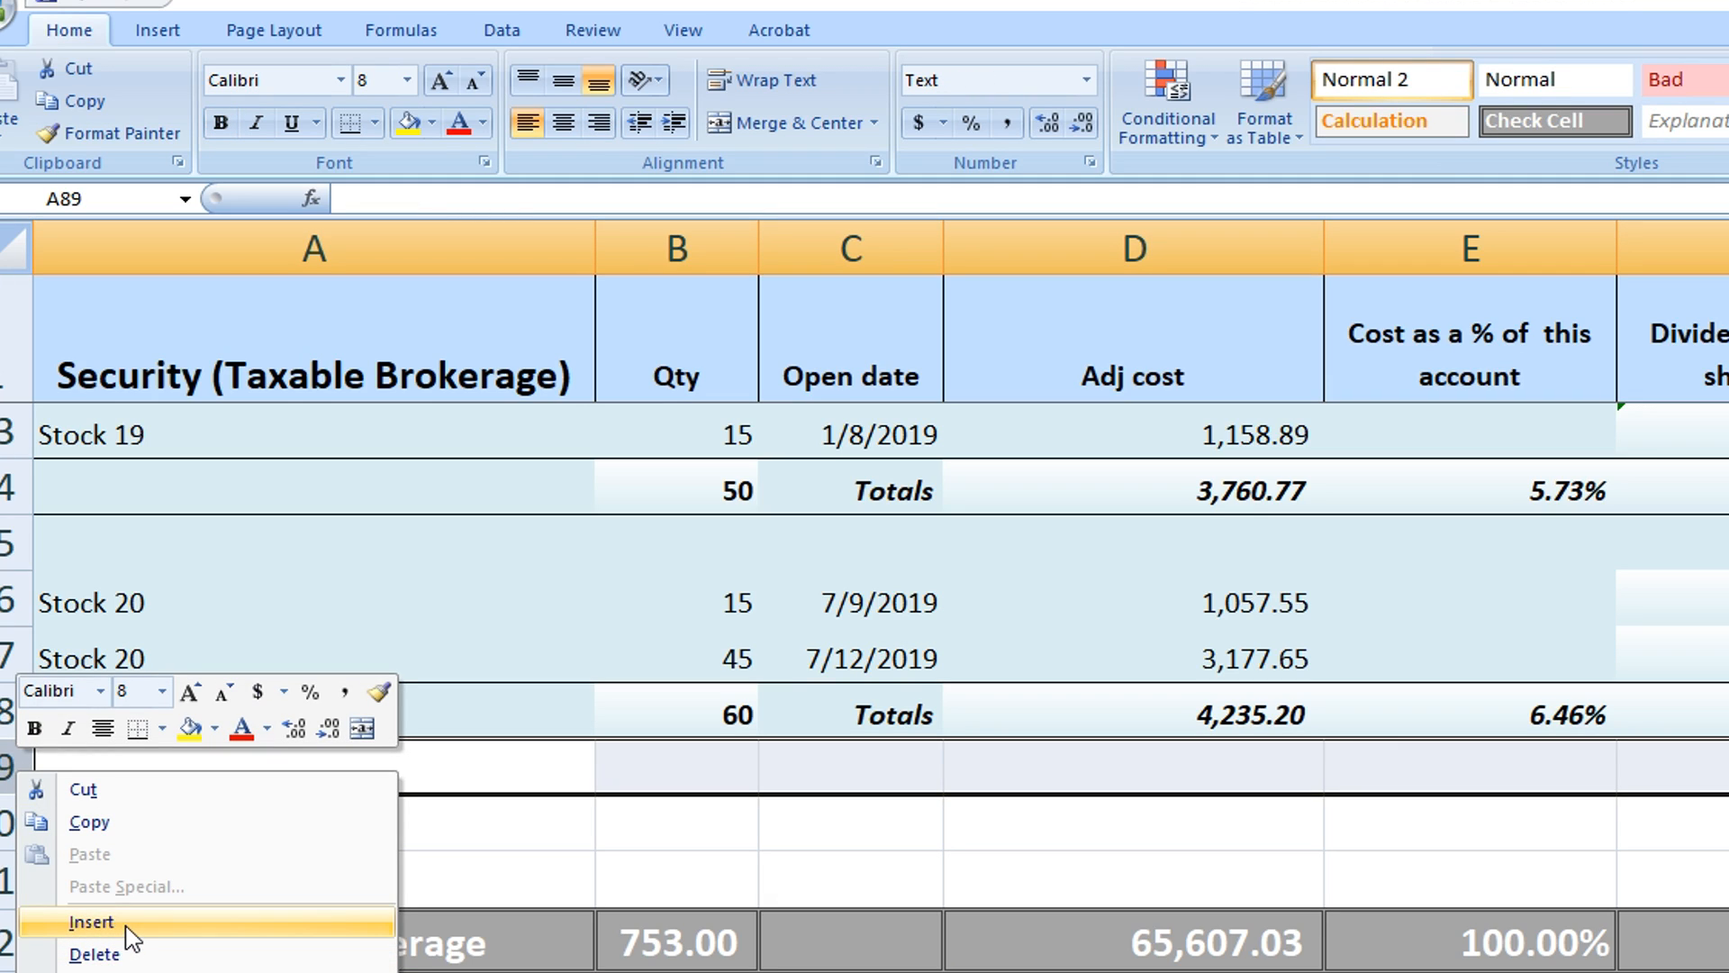
{"action": "left_click", "coordinate": [92, 923]}
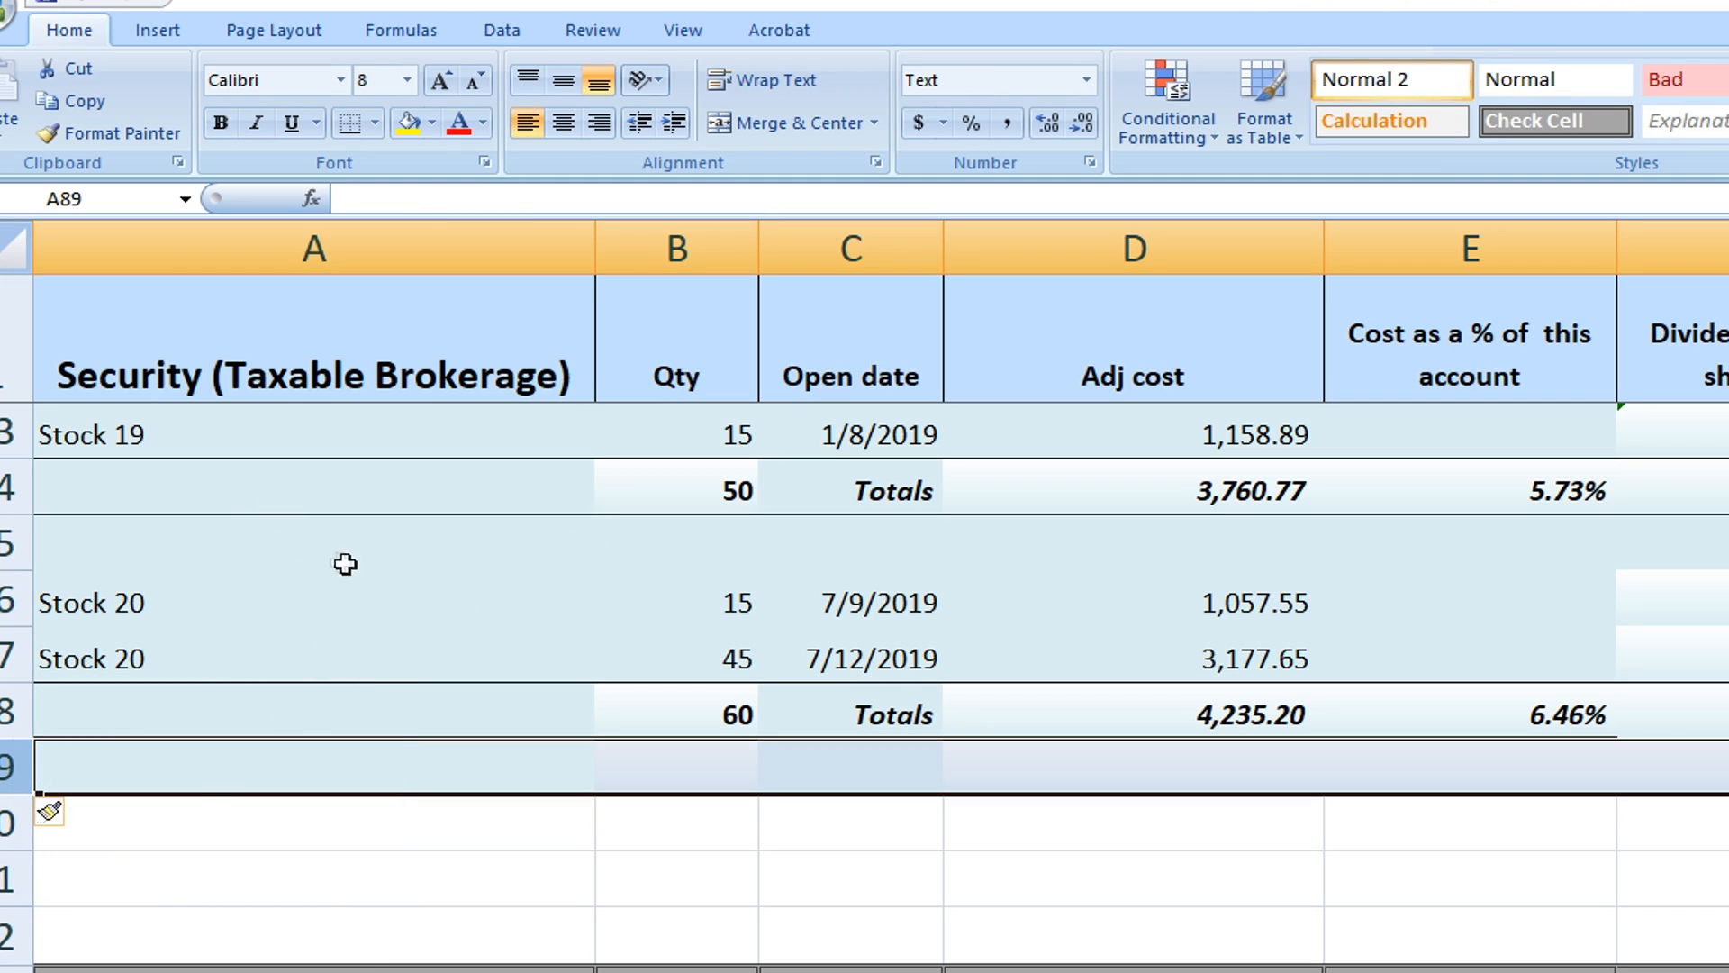
{"action": "left_click", "coordinate": [13, 601]}
{"action": "right_click", "coordinate": [293, 596]}
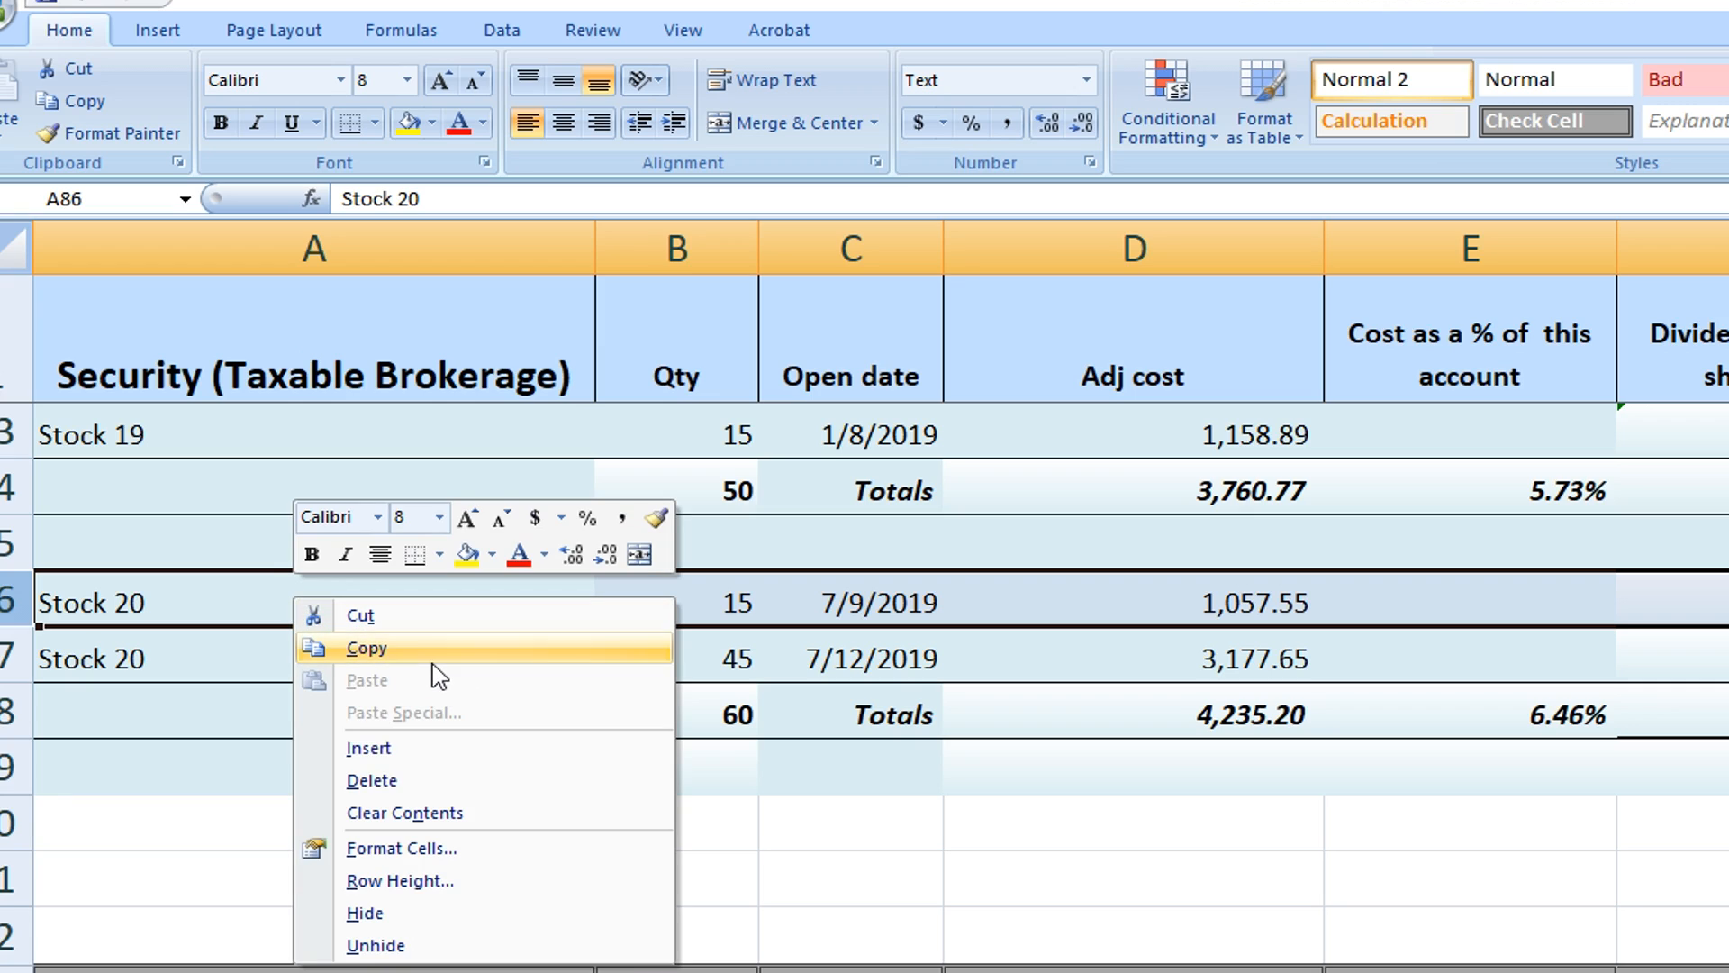
{"action": "left_click", "coordinate": [976, 811]}
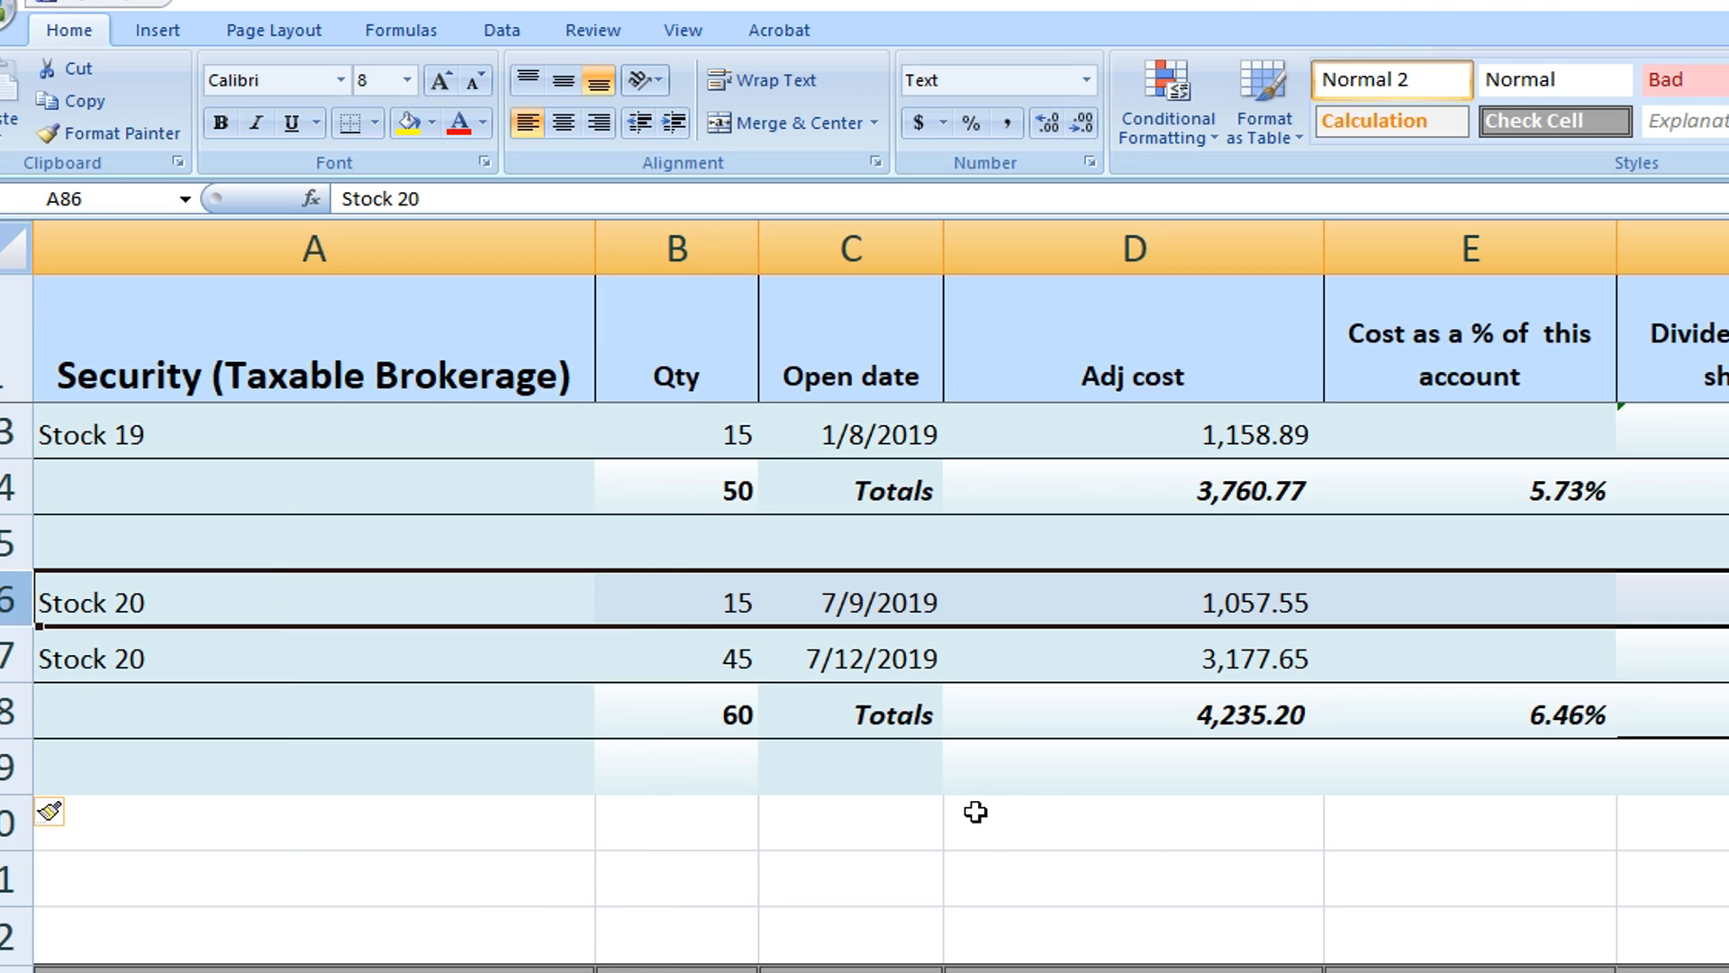
{"action": "left_click", "coordinate": [166, 603]}
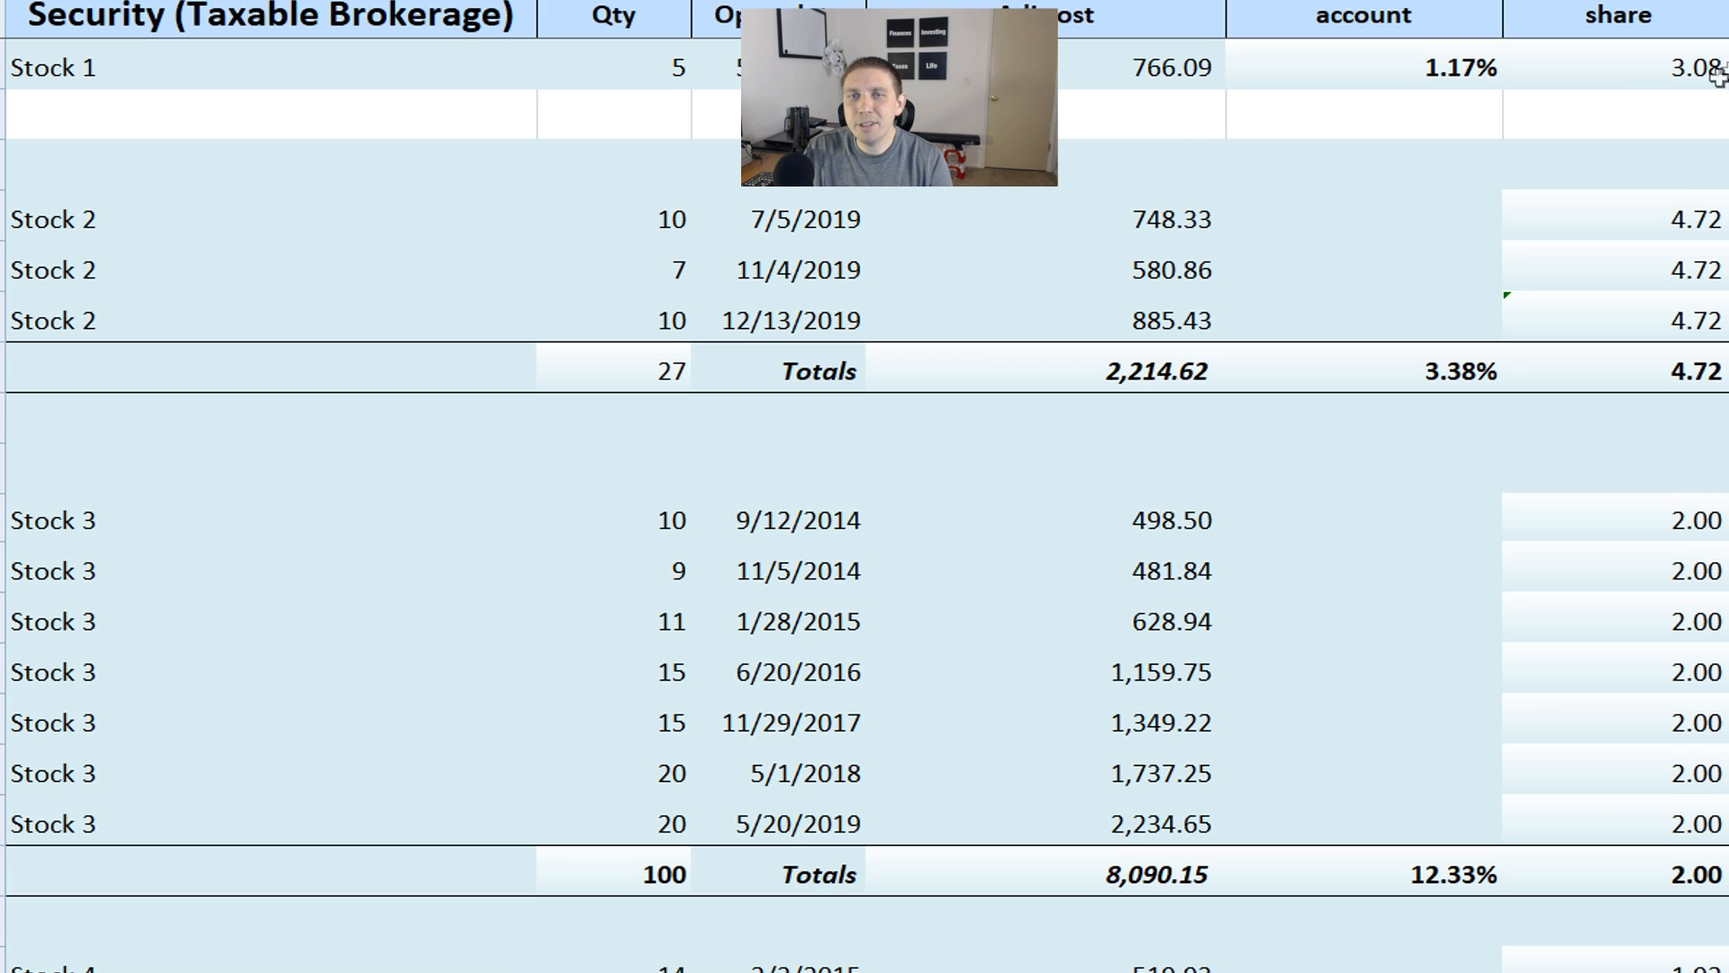
Examine the first Stock 3 purchase's quantity, open date, adjusted cost and dividends per share
{"action": "scroll", "coordinate": [837, 419], "scroll_direction": "down", "scroll_amount": 1}
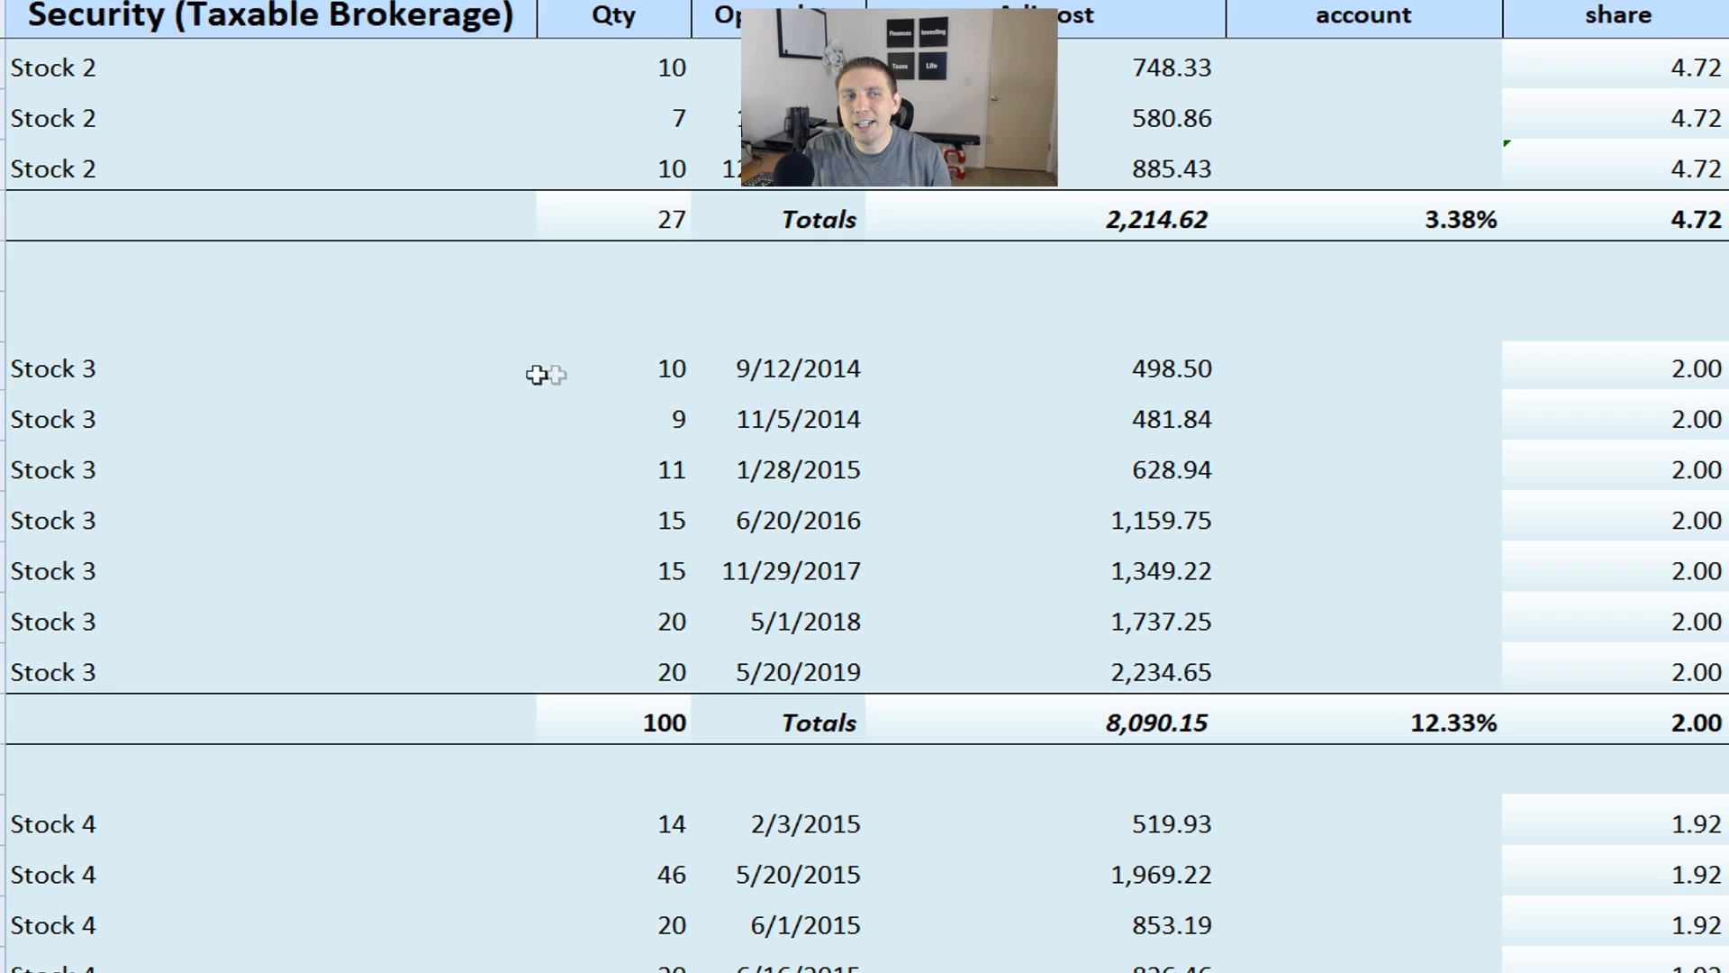
{"action": "left_click", "coordinate": [216, 367]}
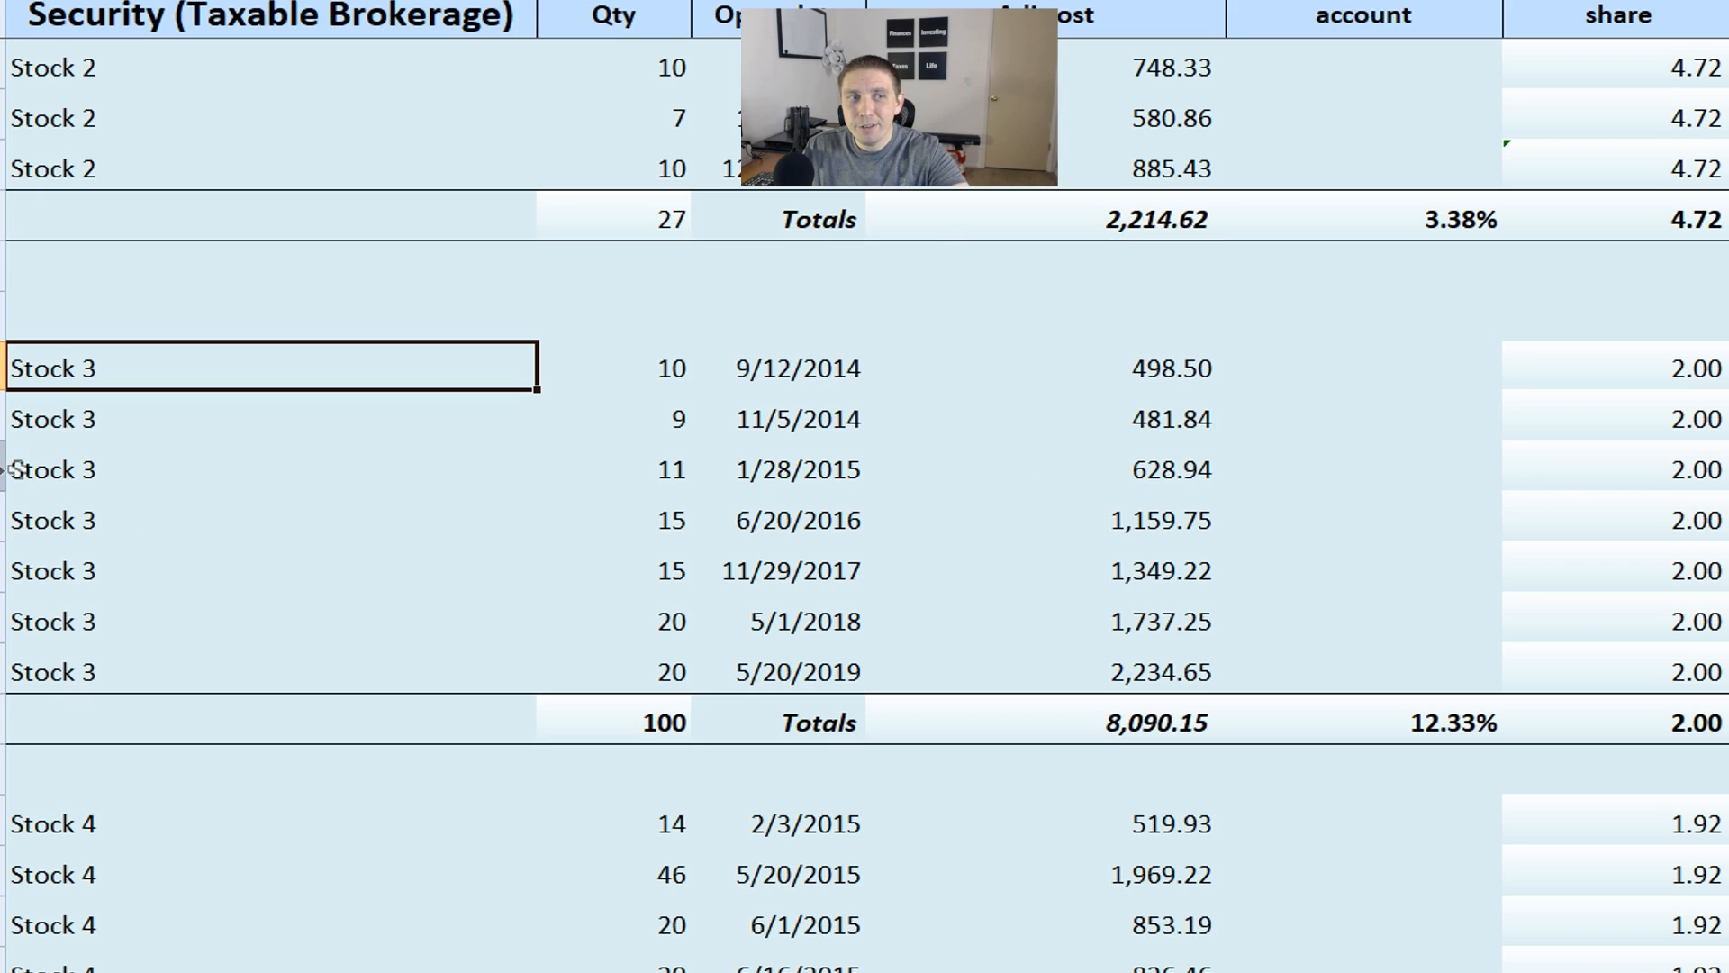
{"action": "left_click", "coordinate": [1097, 392]}
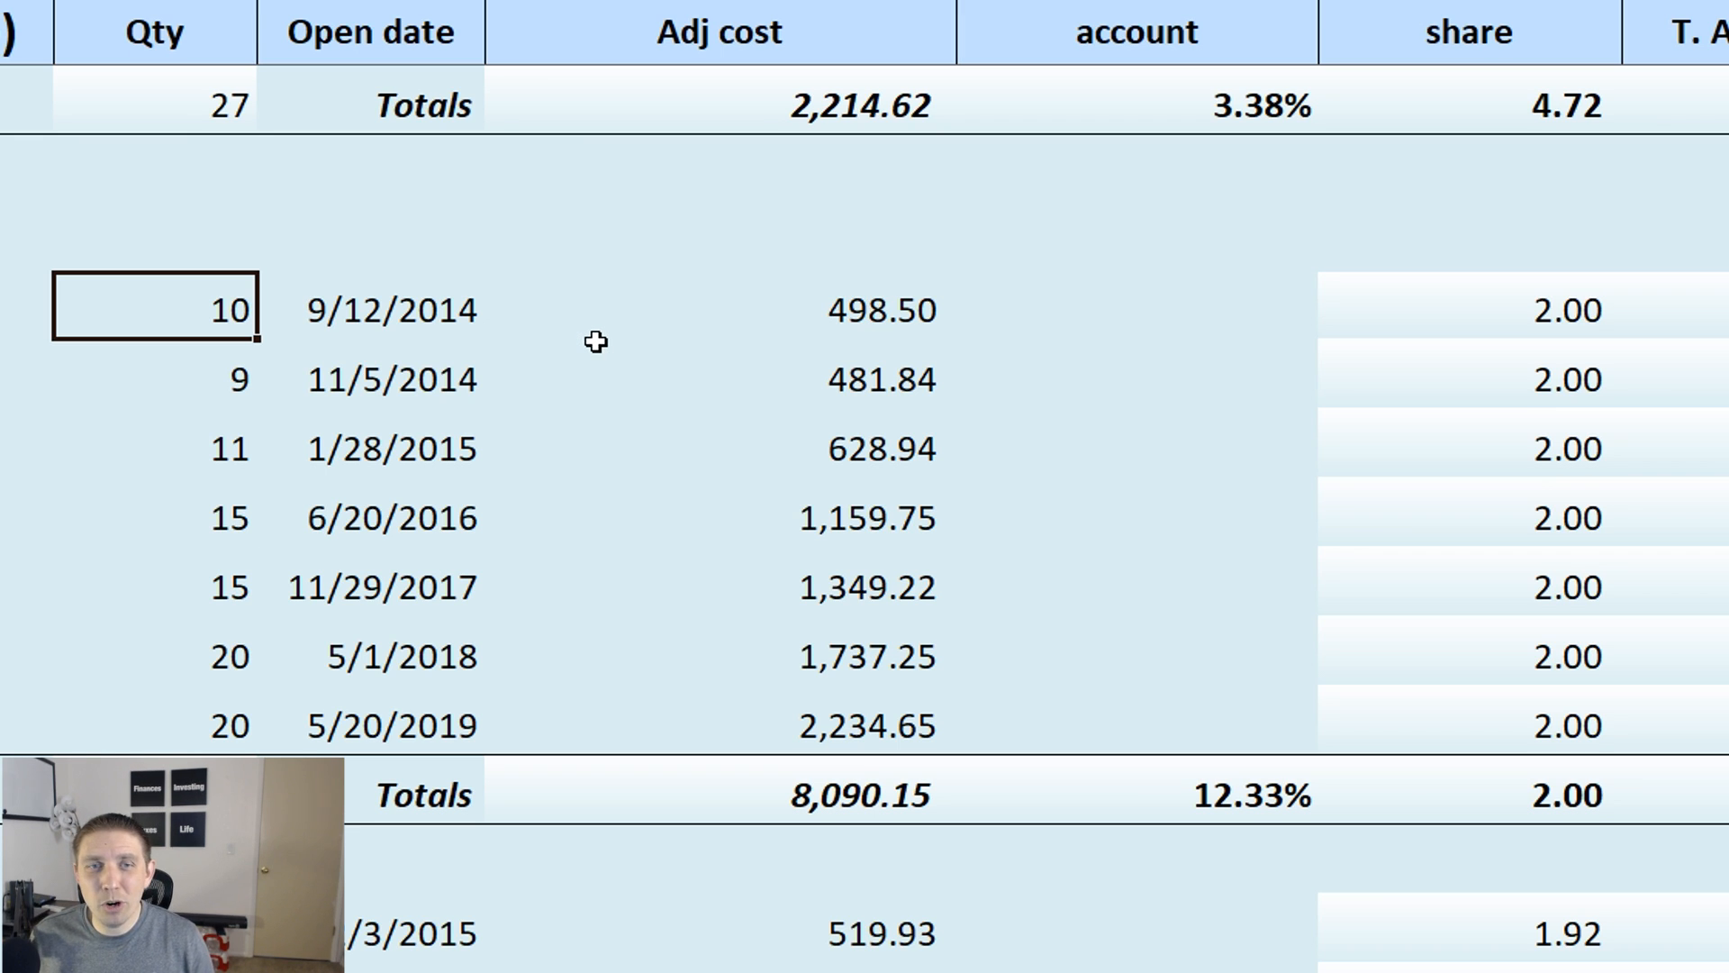
{"action": "left_click", "coordinate": [428, 313]}
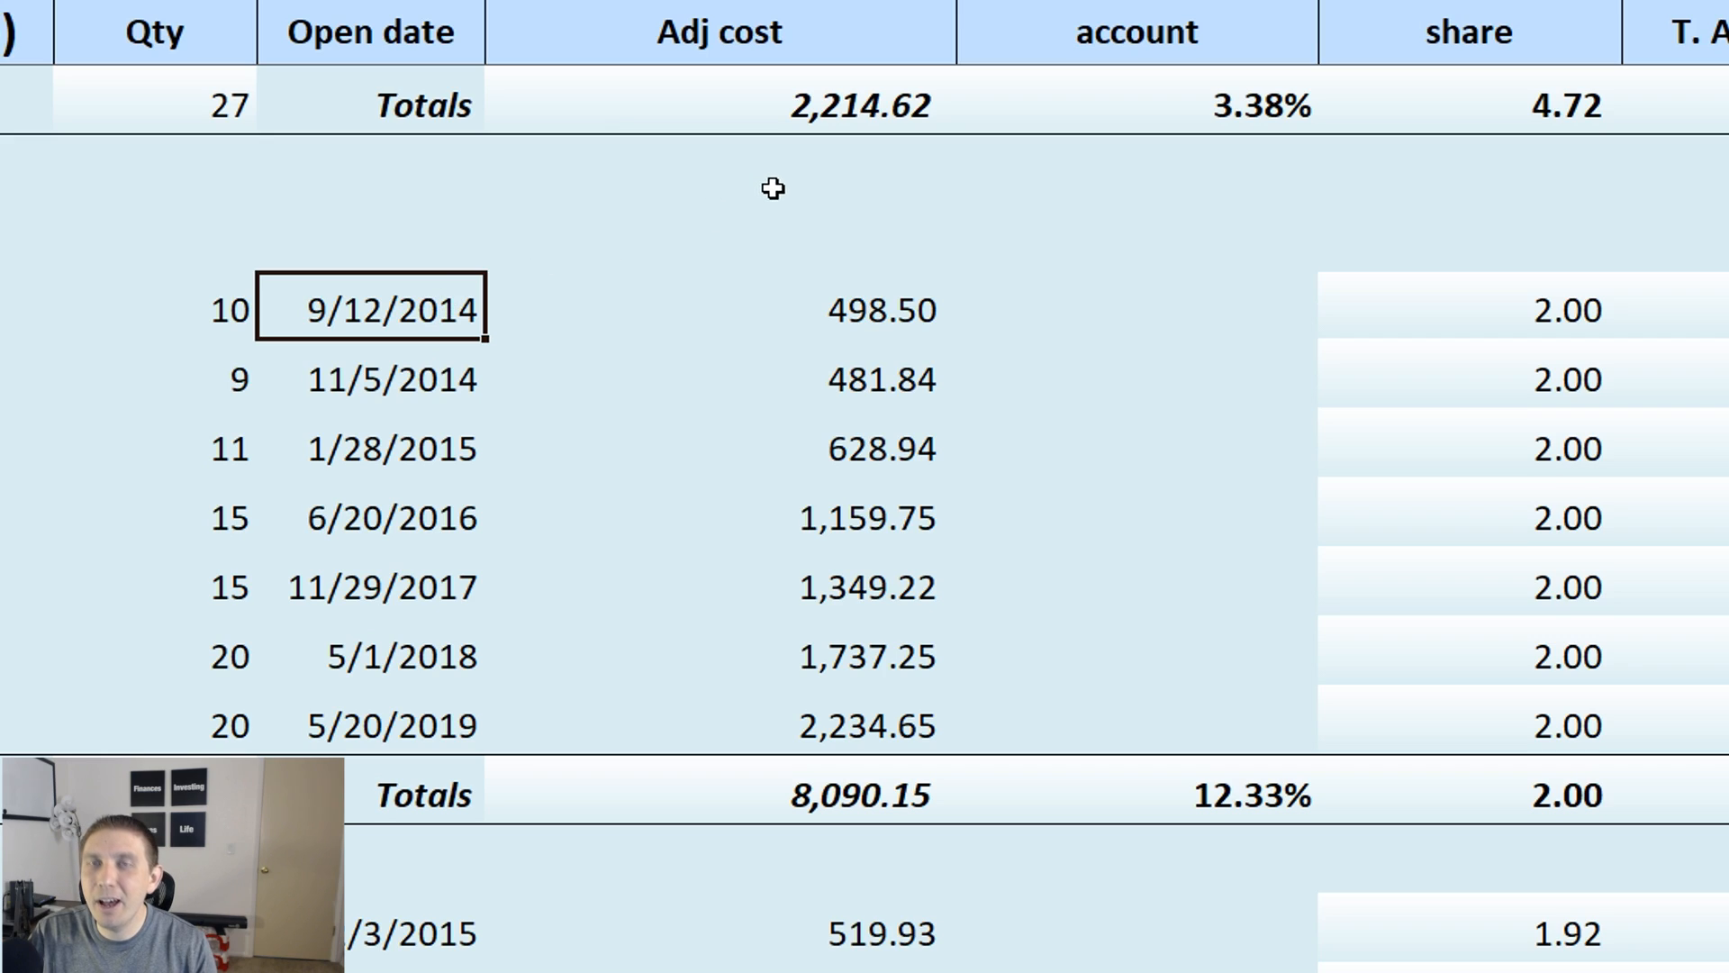
{"action": "left_click", "coordinate": [1608, 299]}
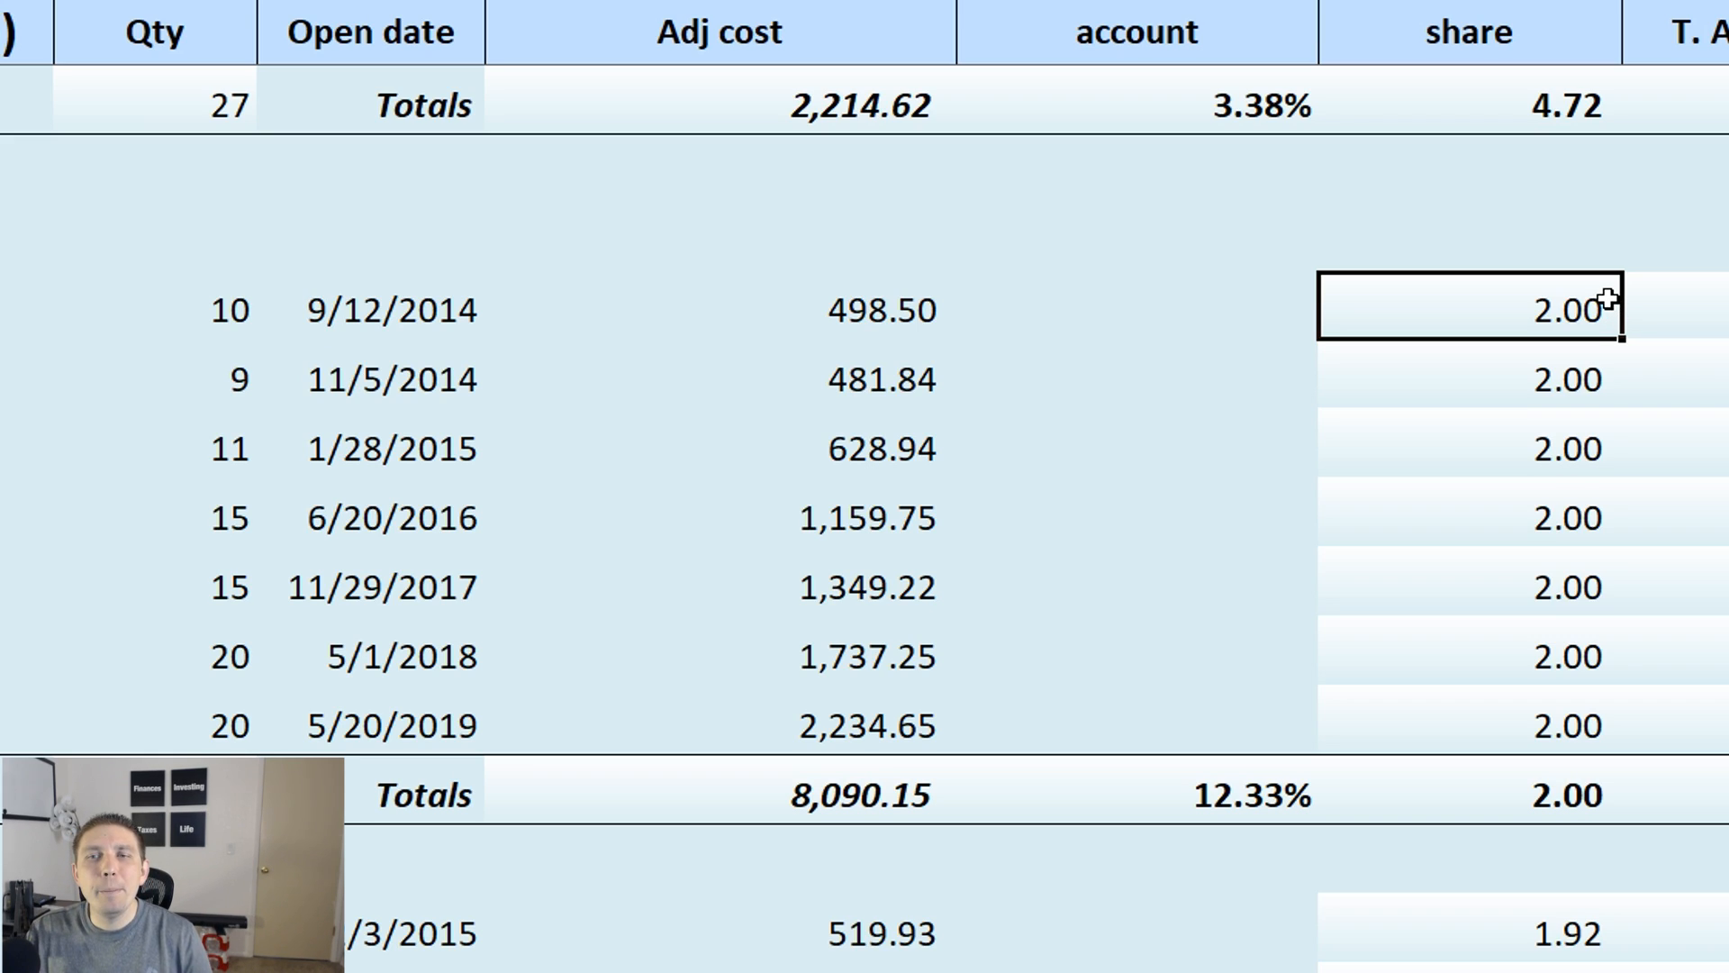
{"action": "left_click", "coordinate": [272, 331]}
{"action": "left_click", "coordinate": [852, 315]}
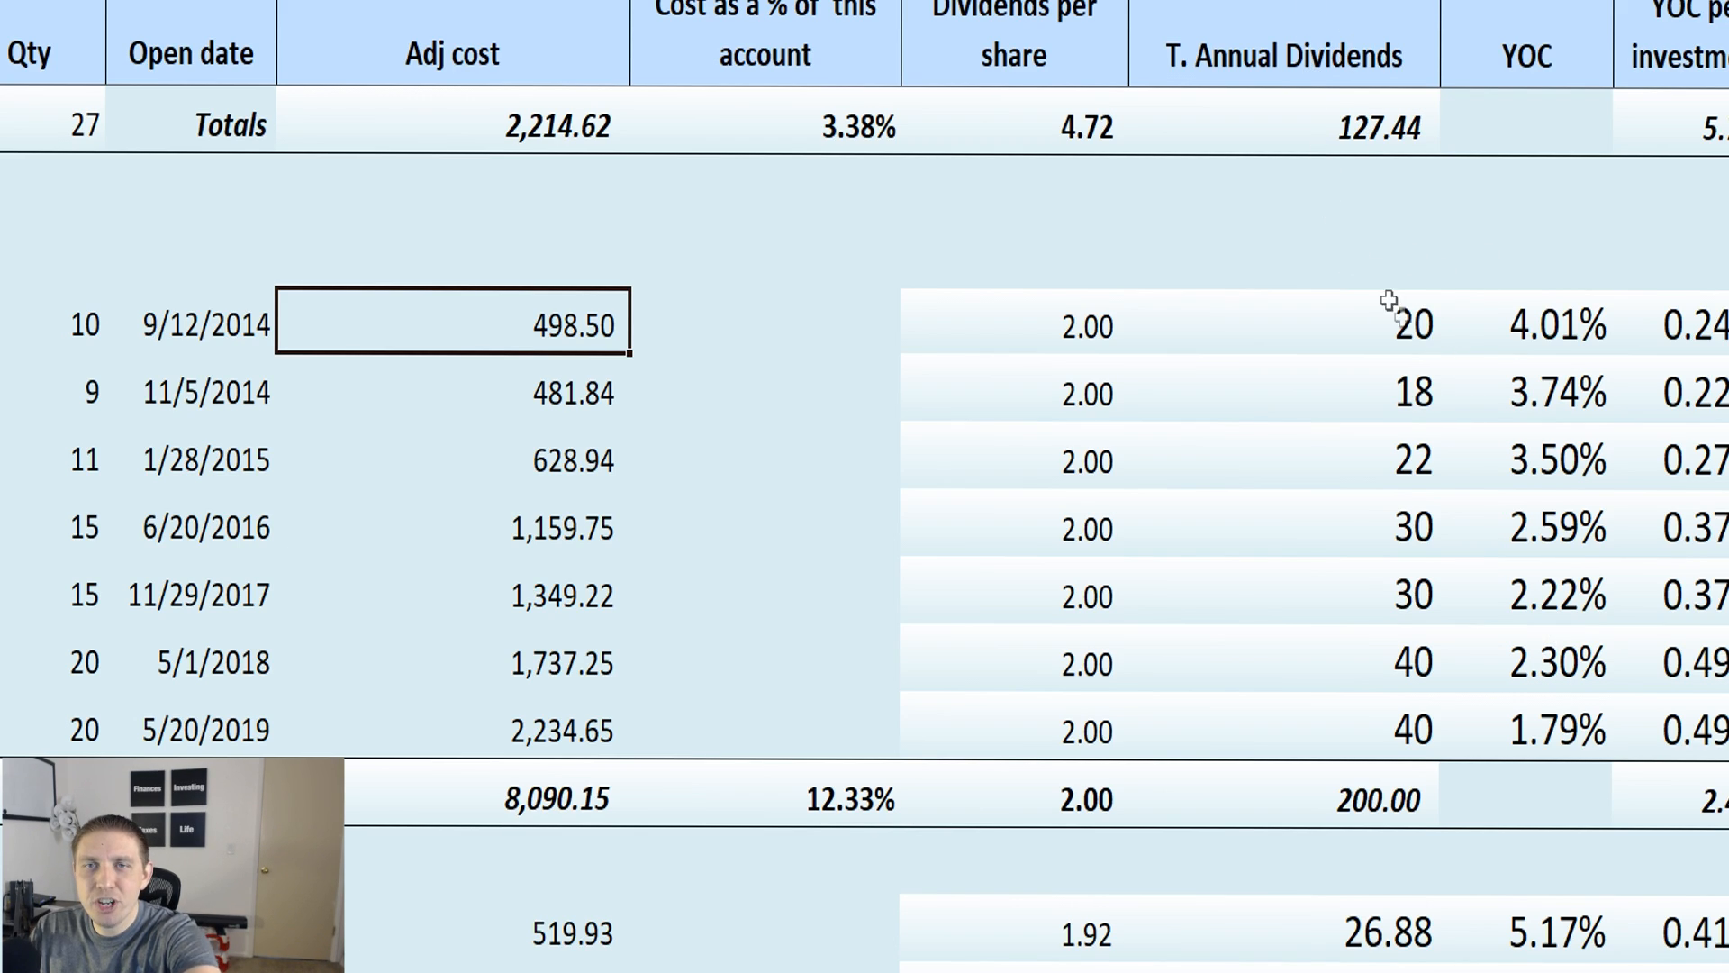
Inspect the total annual dividends formula for the first Stock 3 purchase and leave it as it is
{"action": "left_click", "coordinate": [1442, 311]}
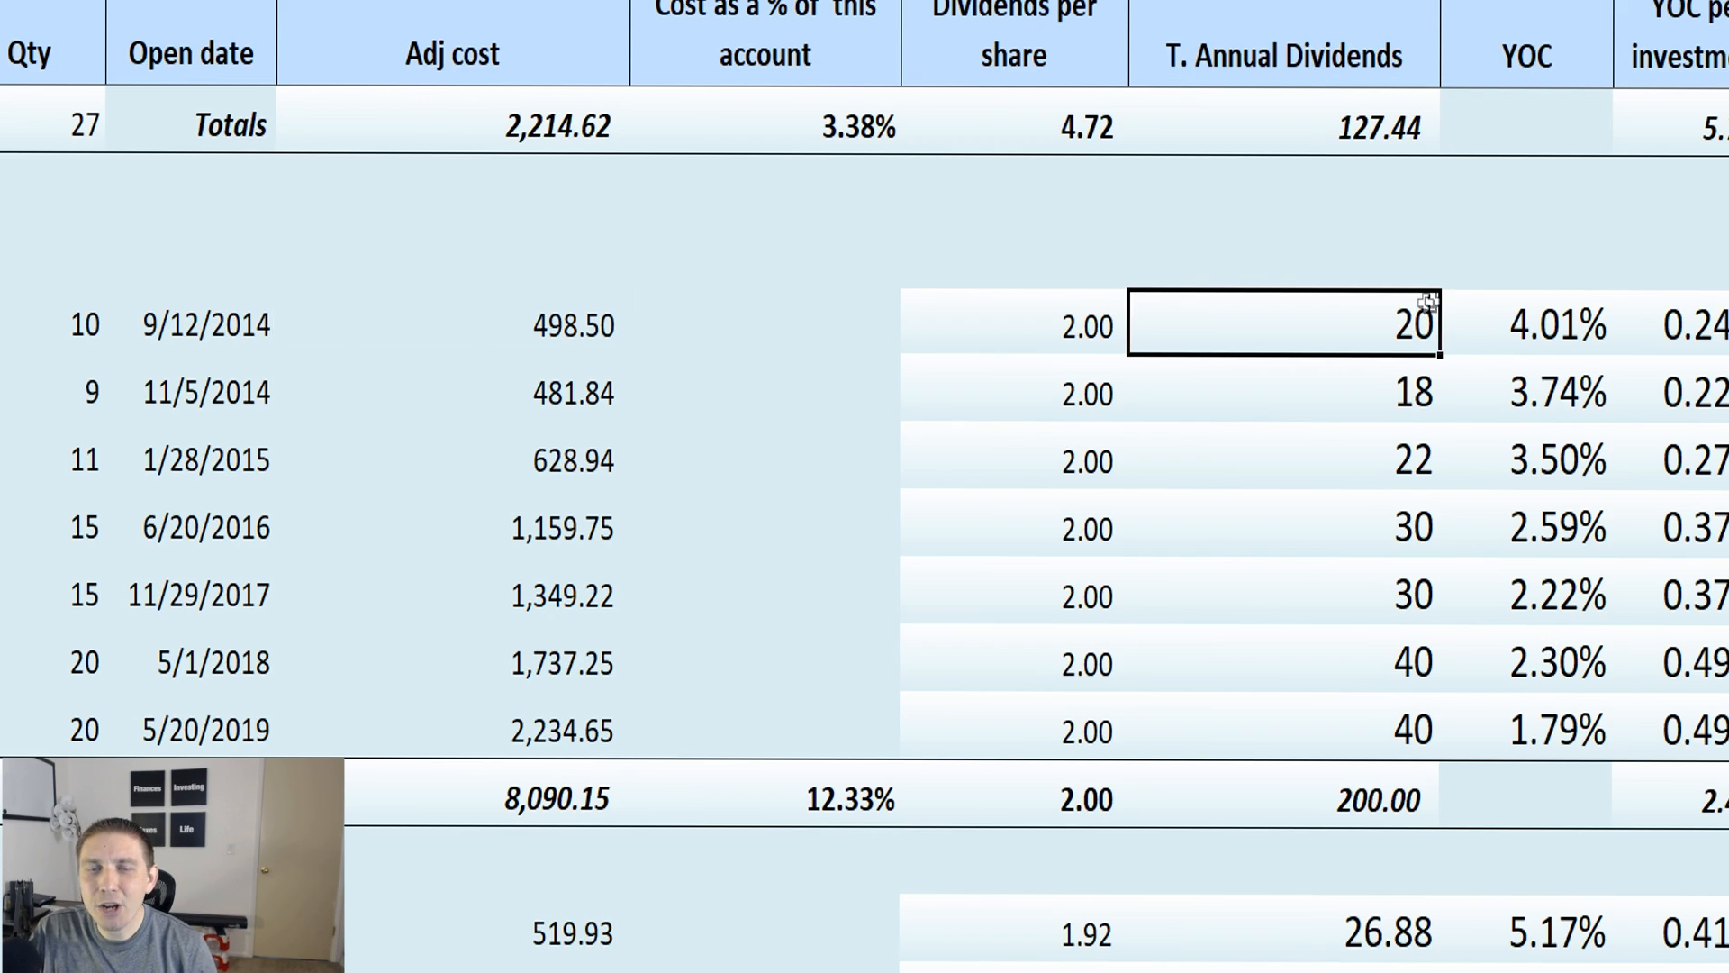
{"action": "double_click", "coordinate": [1426, 323]}
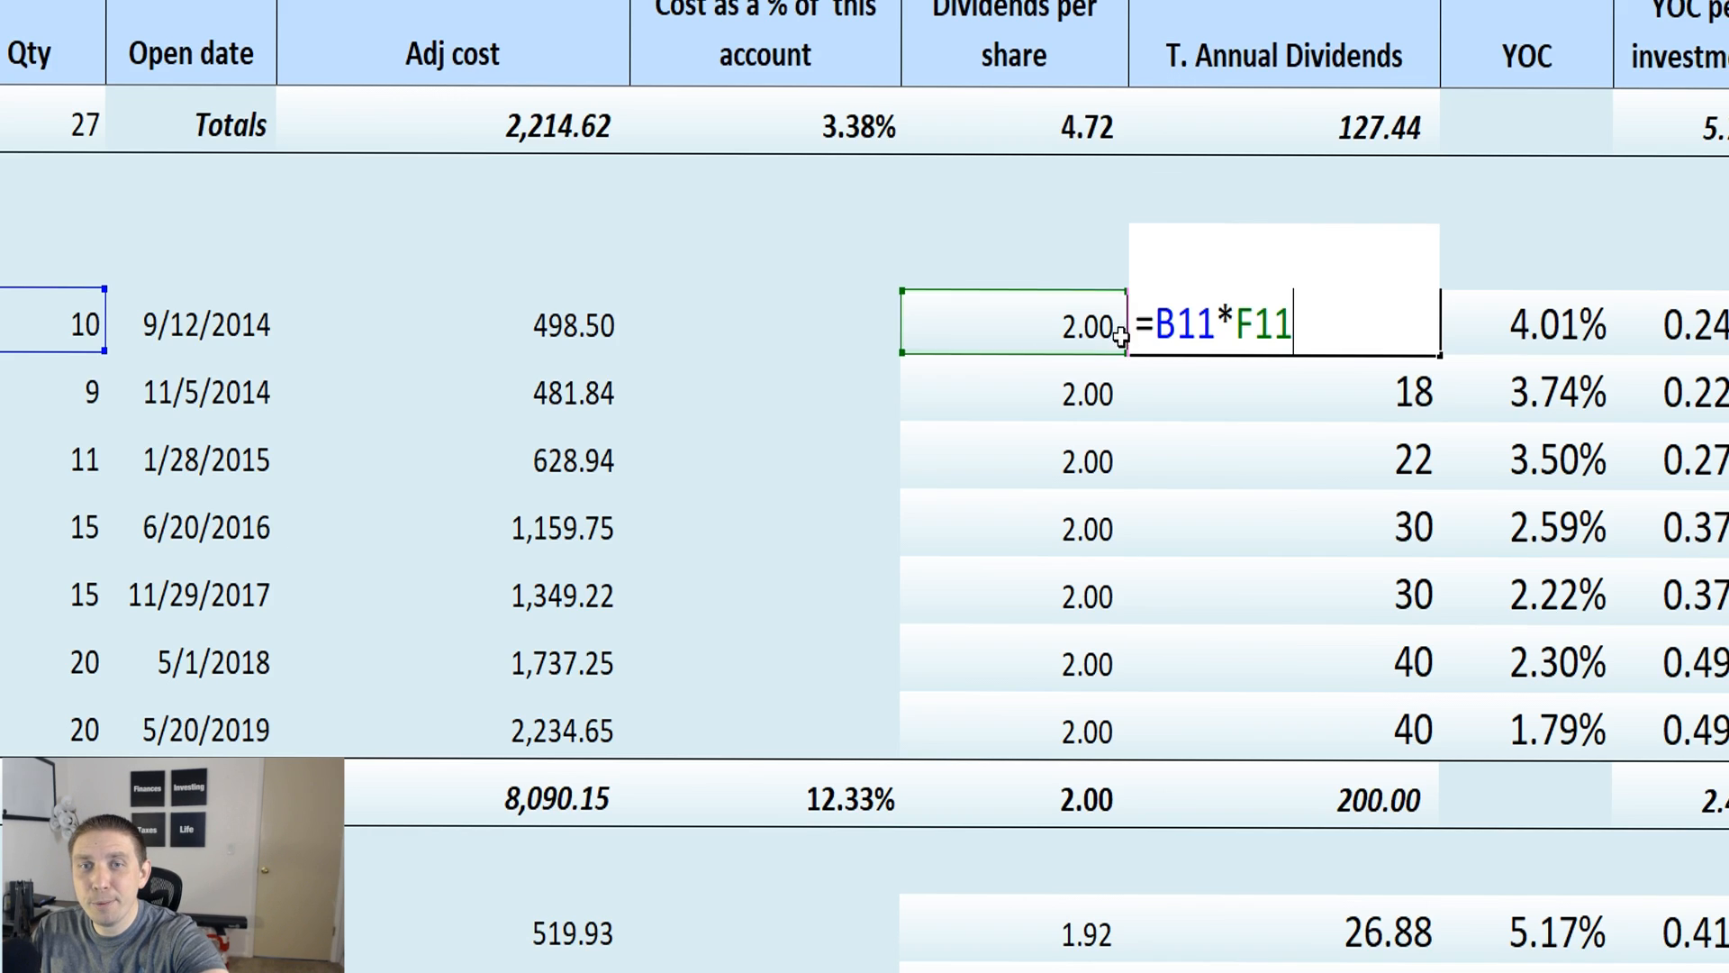
{"action": "key", "text": "Return"}
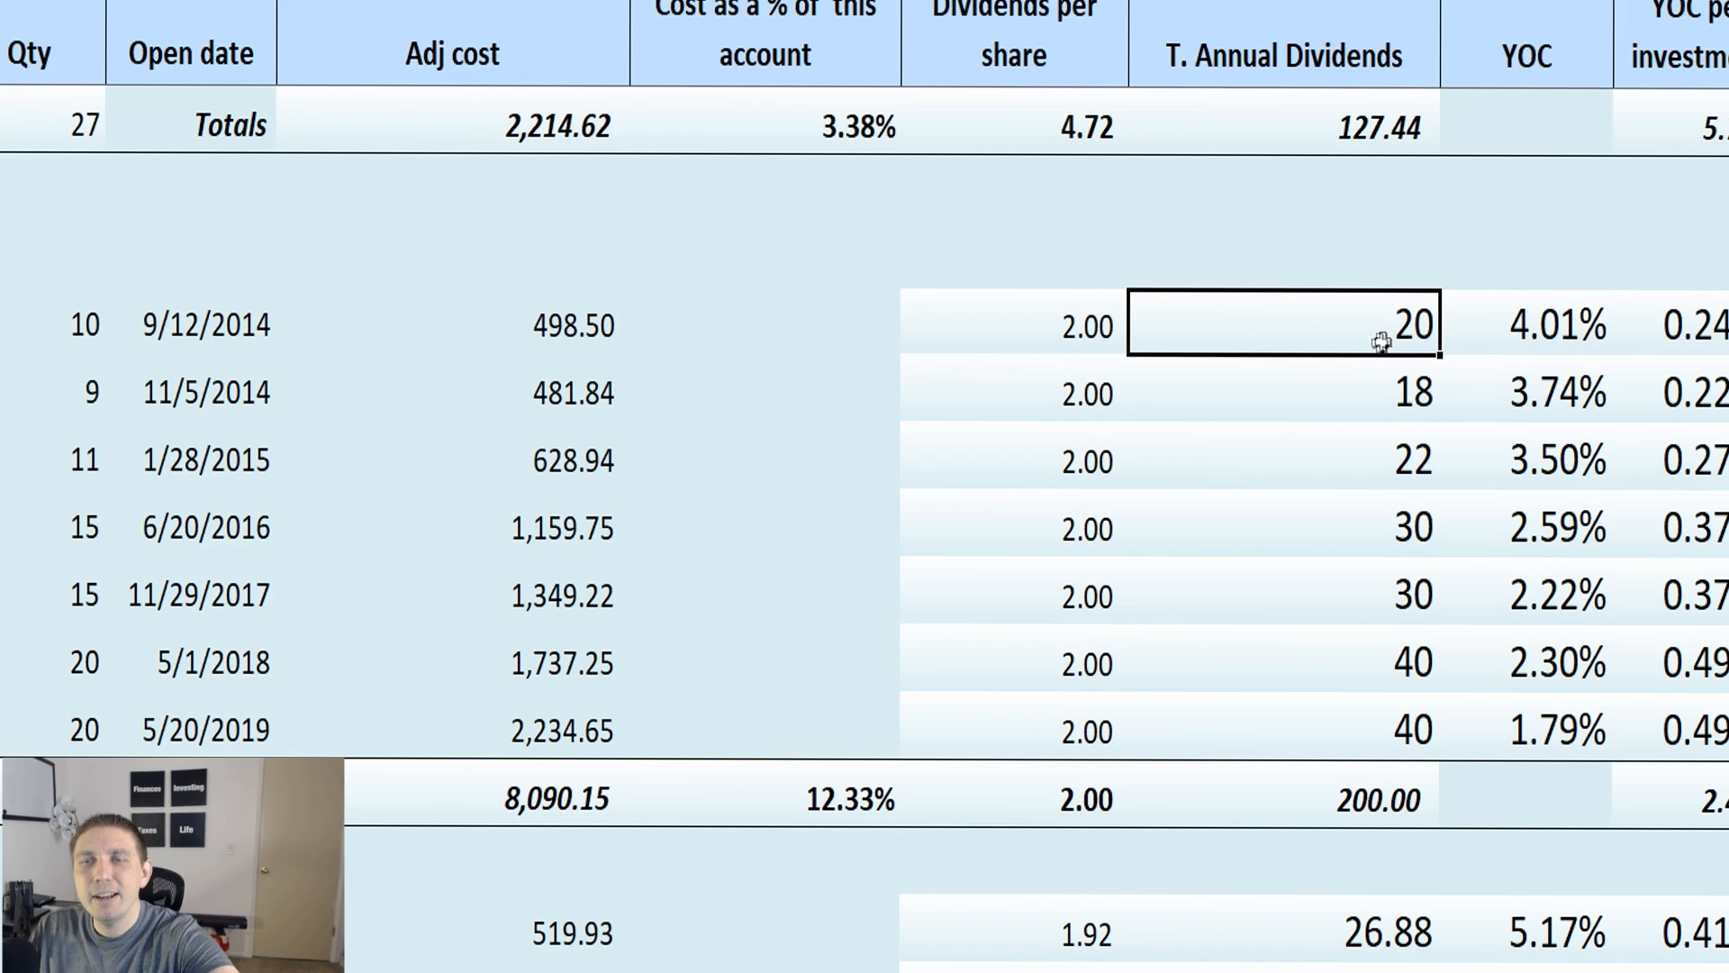
Compare the yield on cost of the Stock 3 purchases across their open dates, from the earliest to the 5/20/2019 purchase
{"action": "left_click", "coordinate": [1569, 338]}
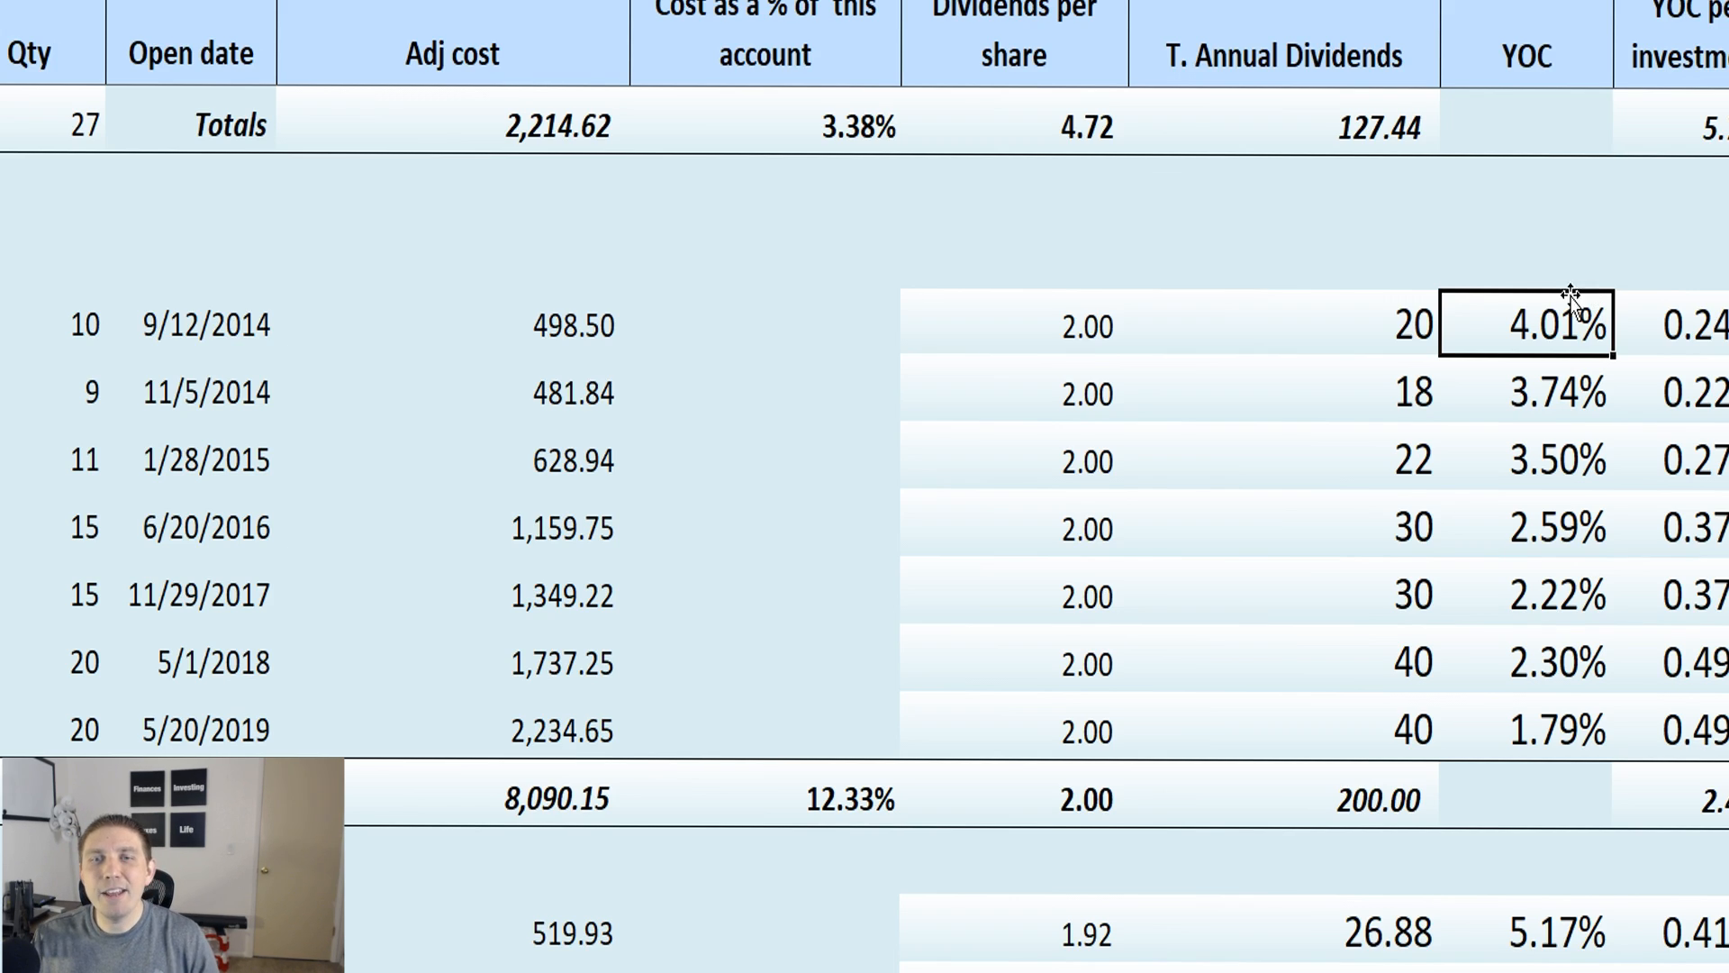
{"action": "left_click", "coordinate": [1297, 335]}
{"action": "left_click", "coordinate": [185, 369]}
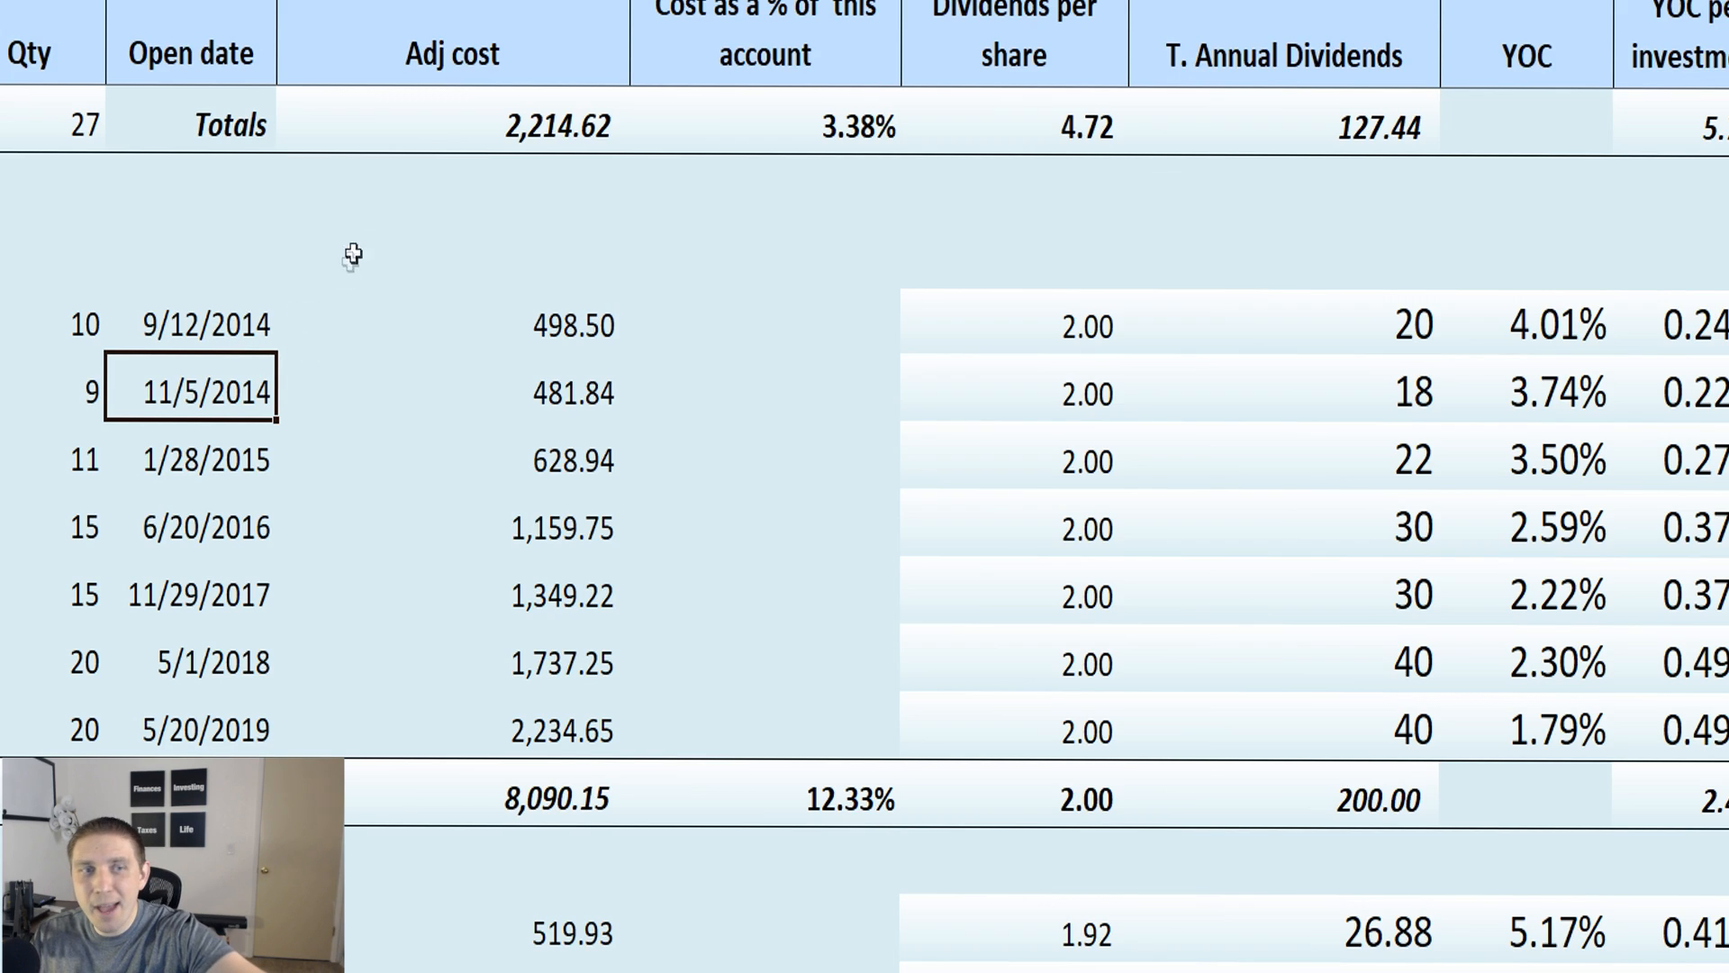
{"action": "left_click", "coordinate": [236, 456]}
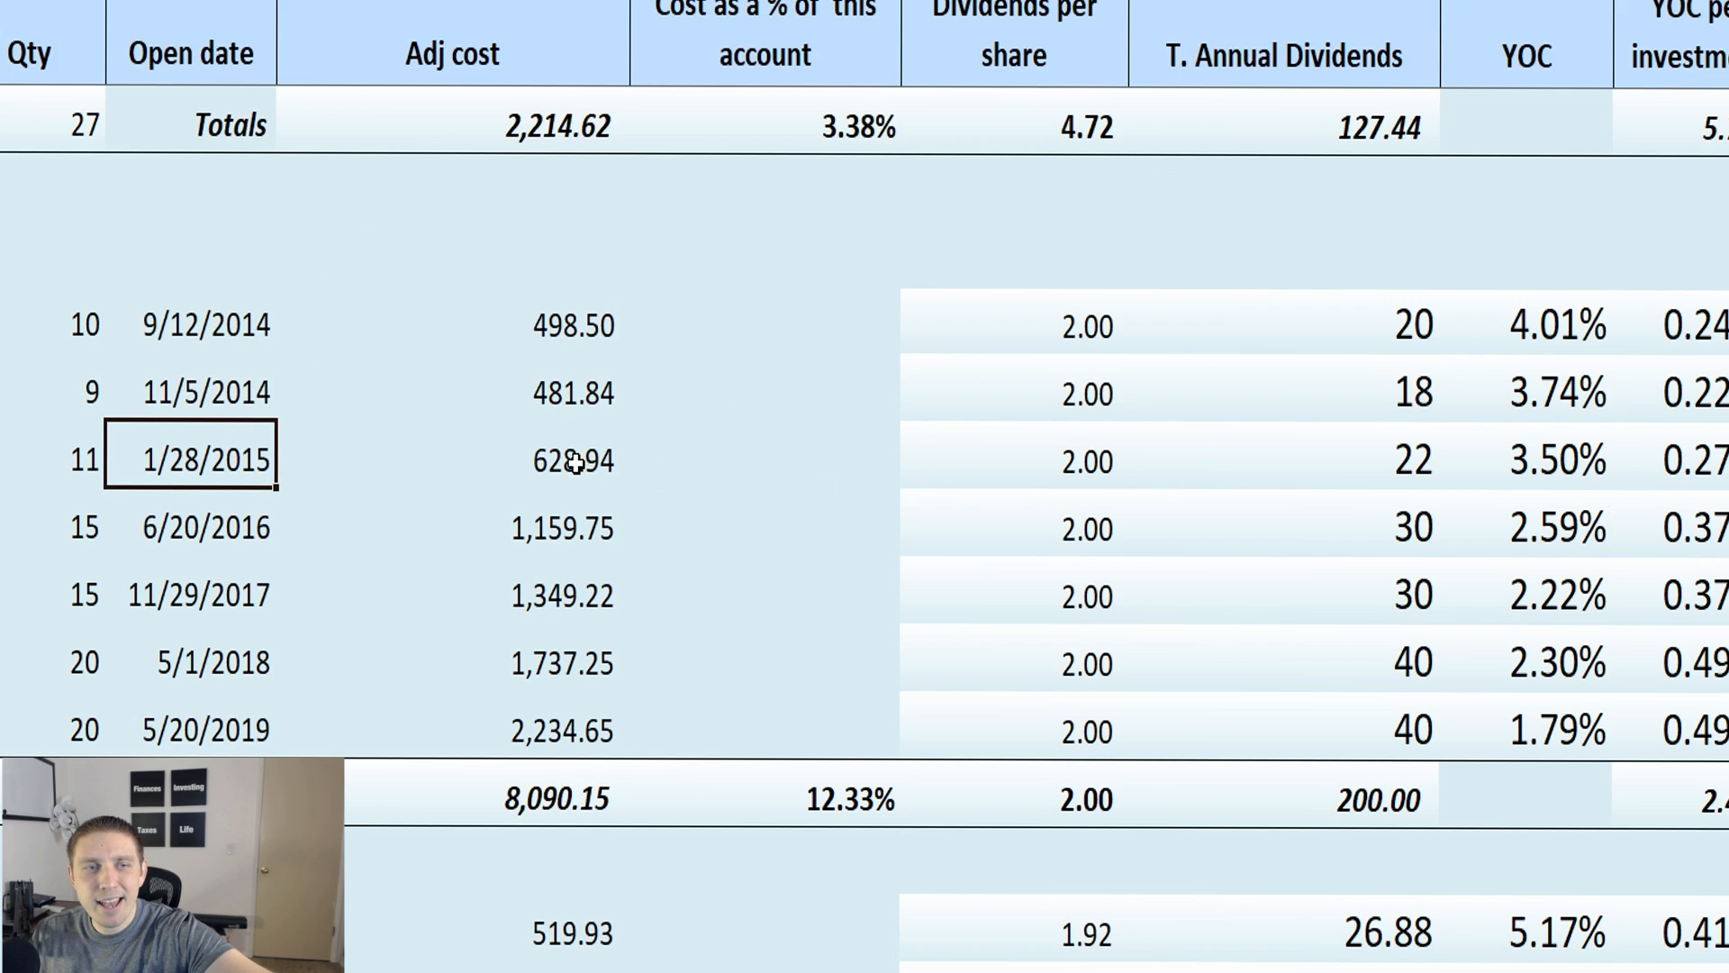
{"action": "left_click", "coordinate": [1554, 462]}
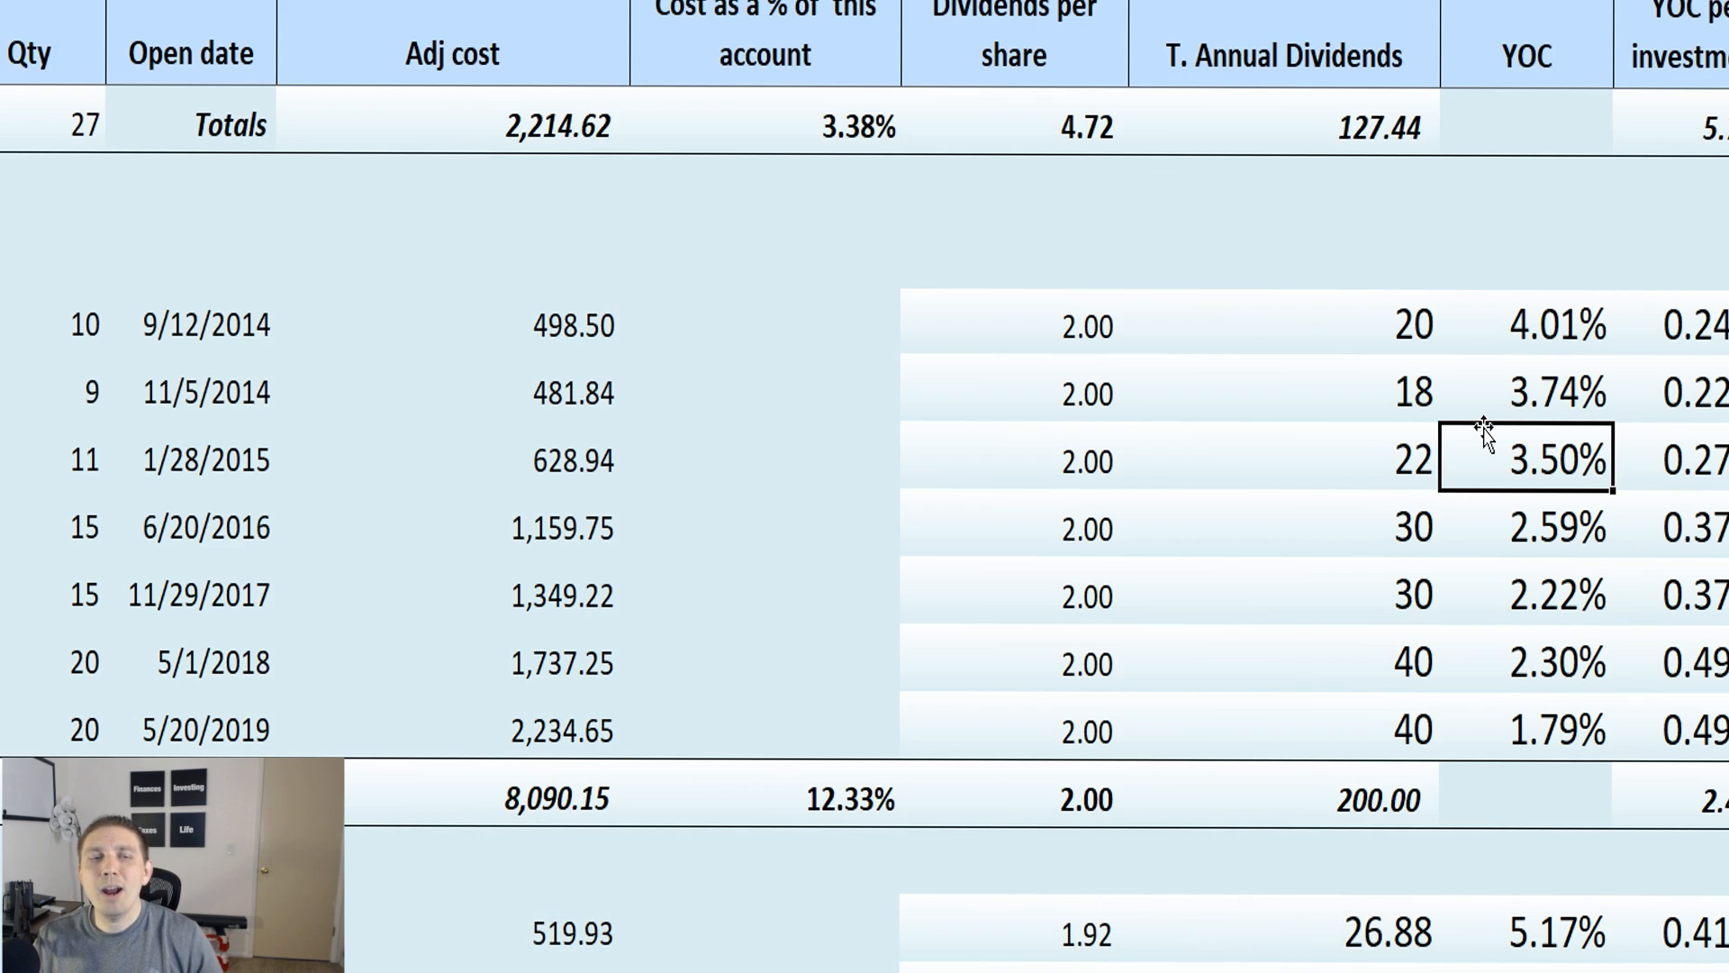
{"action": "left_click", "coordinate": [175, 681]}
{"action": "left_click", "coordinate": [169, 705]}
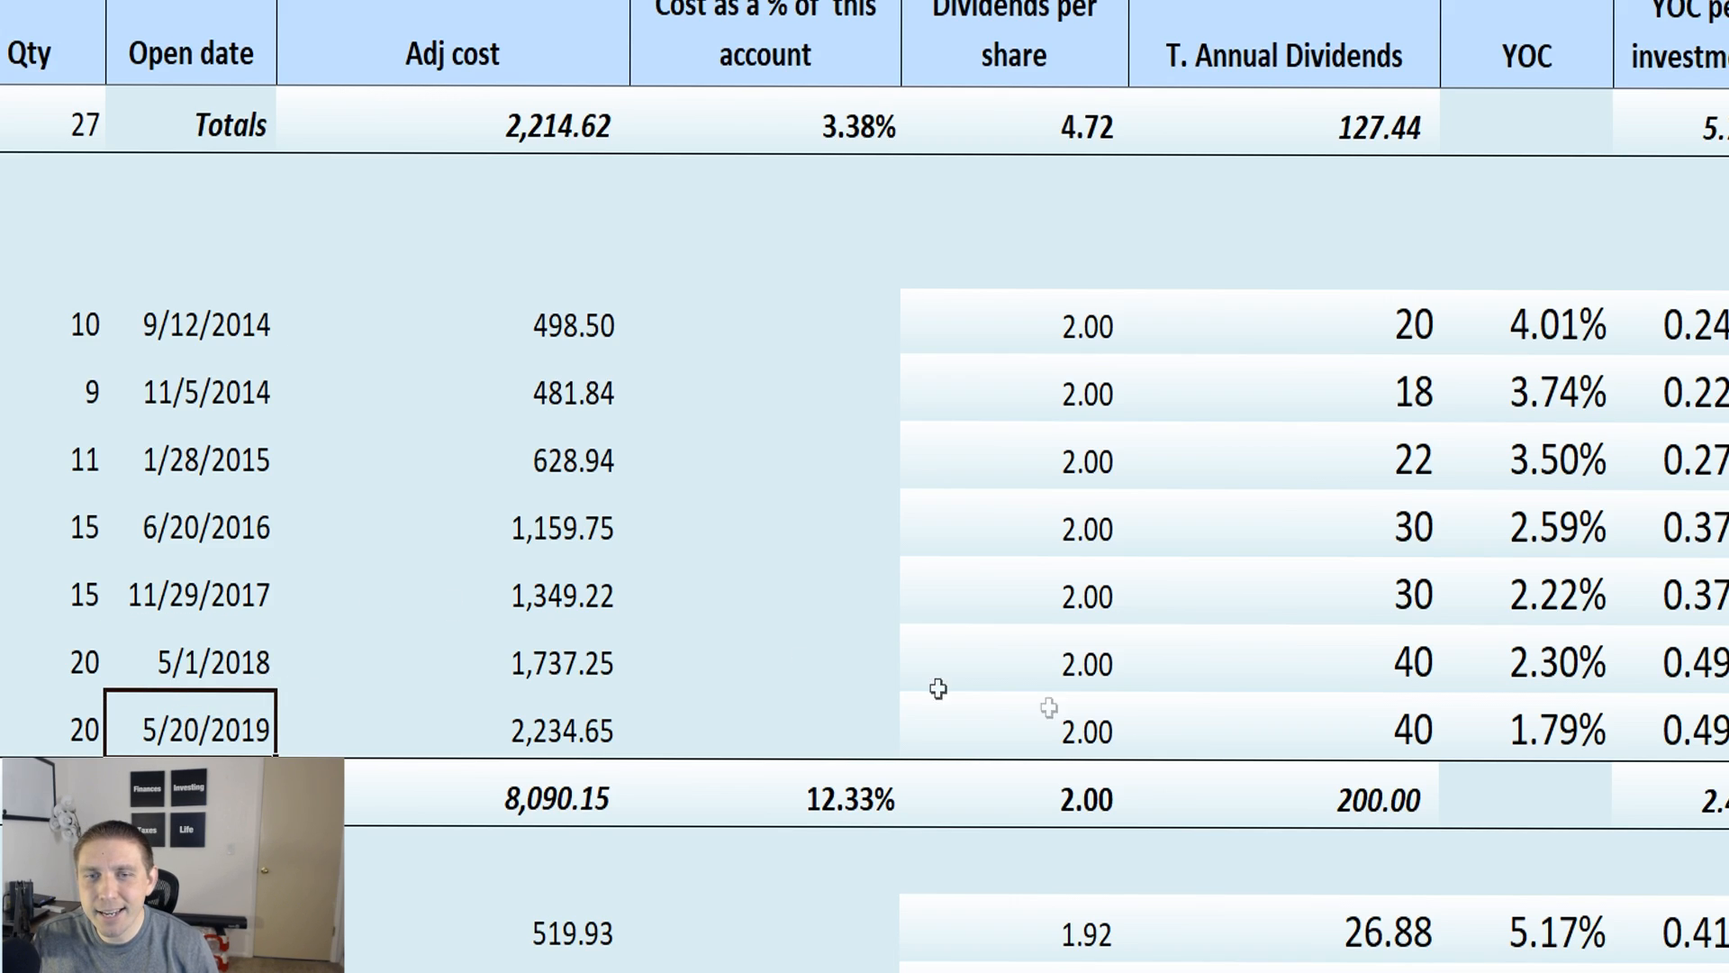
{"action": "left_click", "coordinate": [1568, 739]}
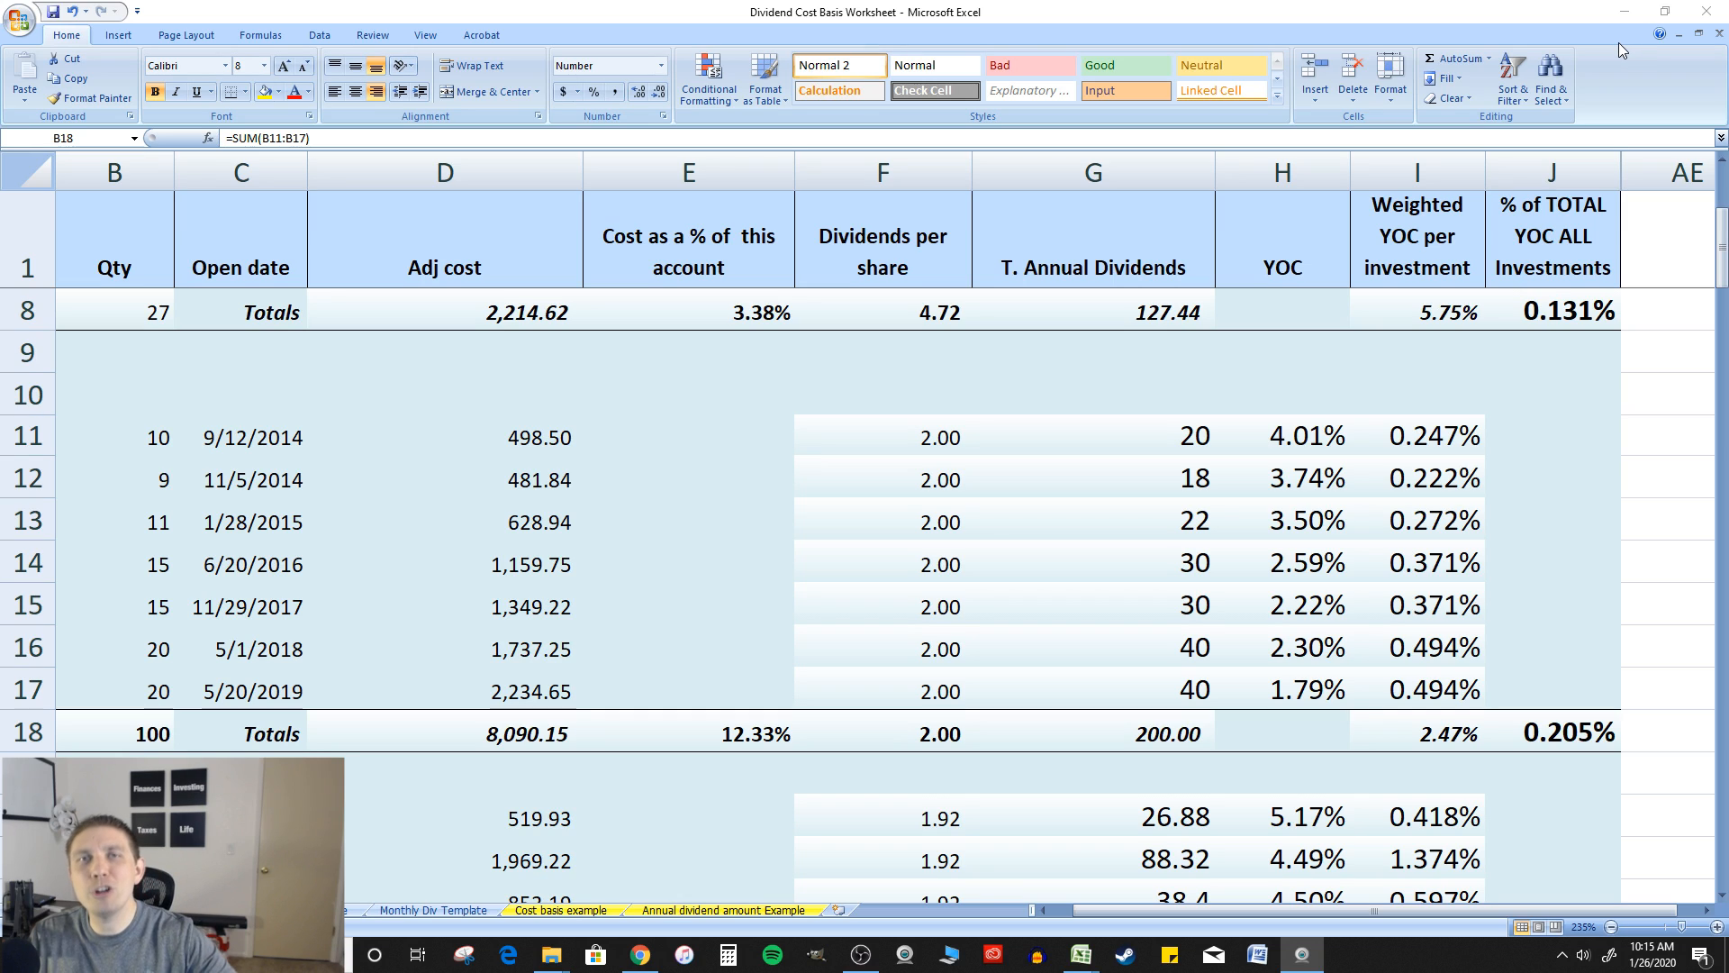
Select the Stock 3 purchase data in the range B10:E15
{"action": "left_click", "coordinate": [153, 416]}
{"action": "left_click_drag", "start_coordinate": [153, 416], "coordinate": [714, 582]}
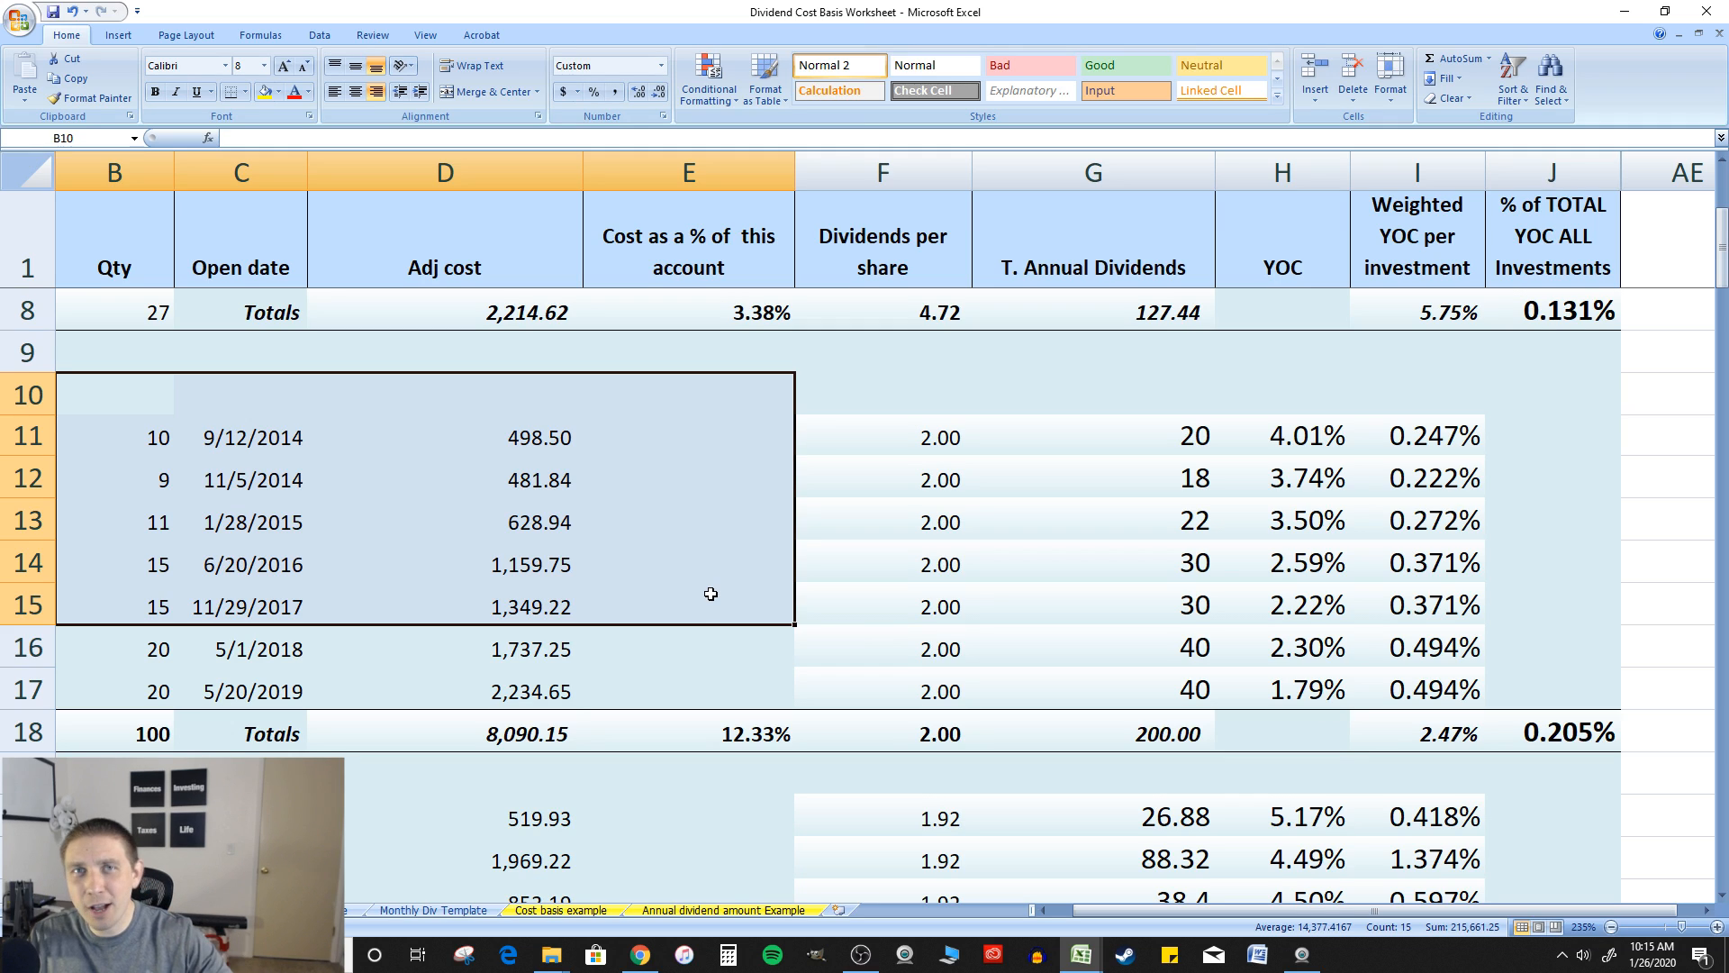
Review the American water works purchases and inspect their total quantity and total adjusted cost in row 18
{"action": "left_click", "coordinate": [227, 423]}
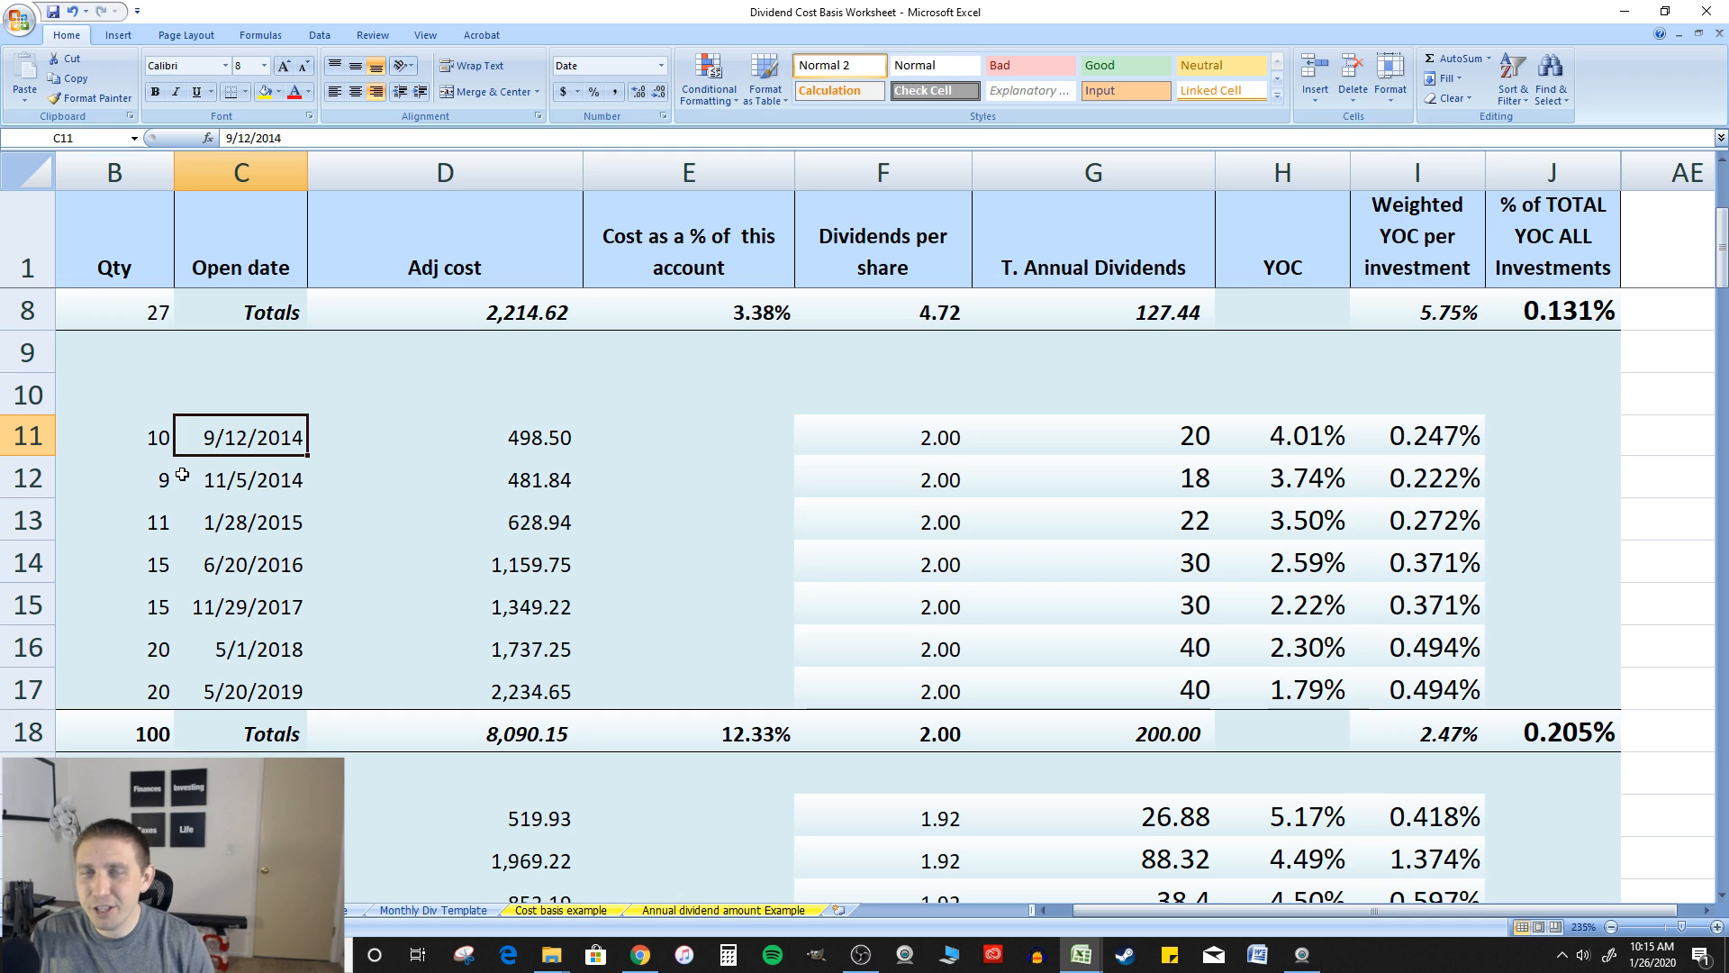
{"action": "left_click", "coordinate": [166, 738]}
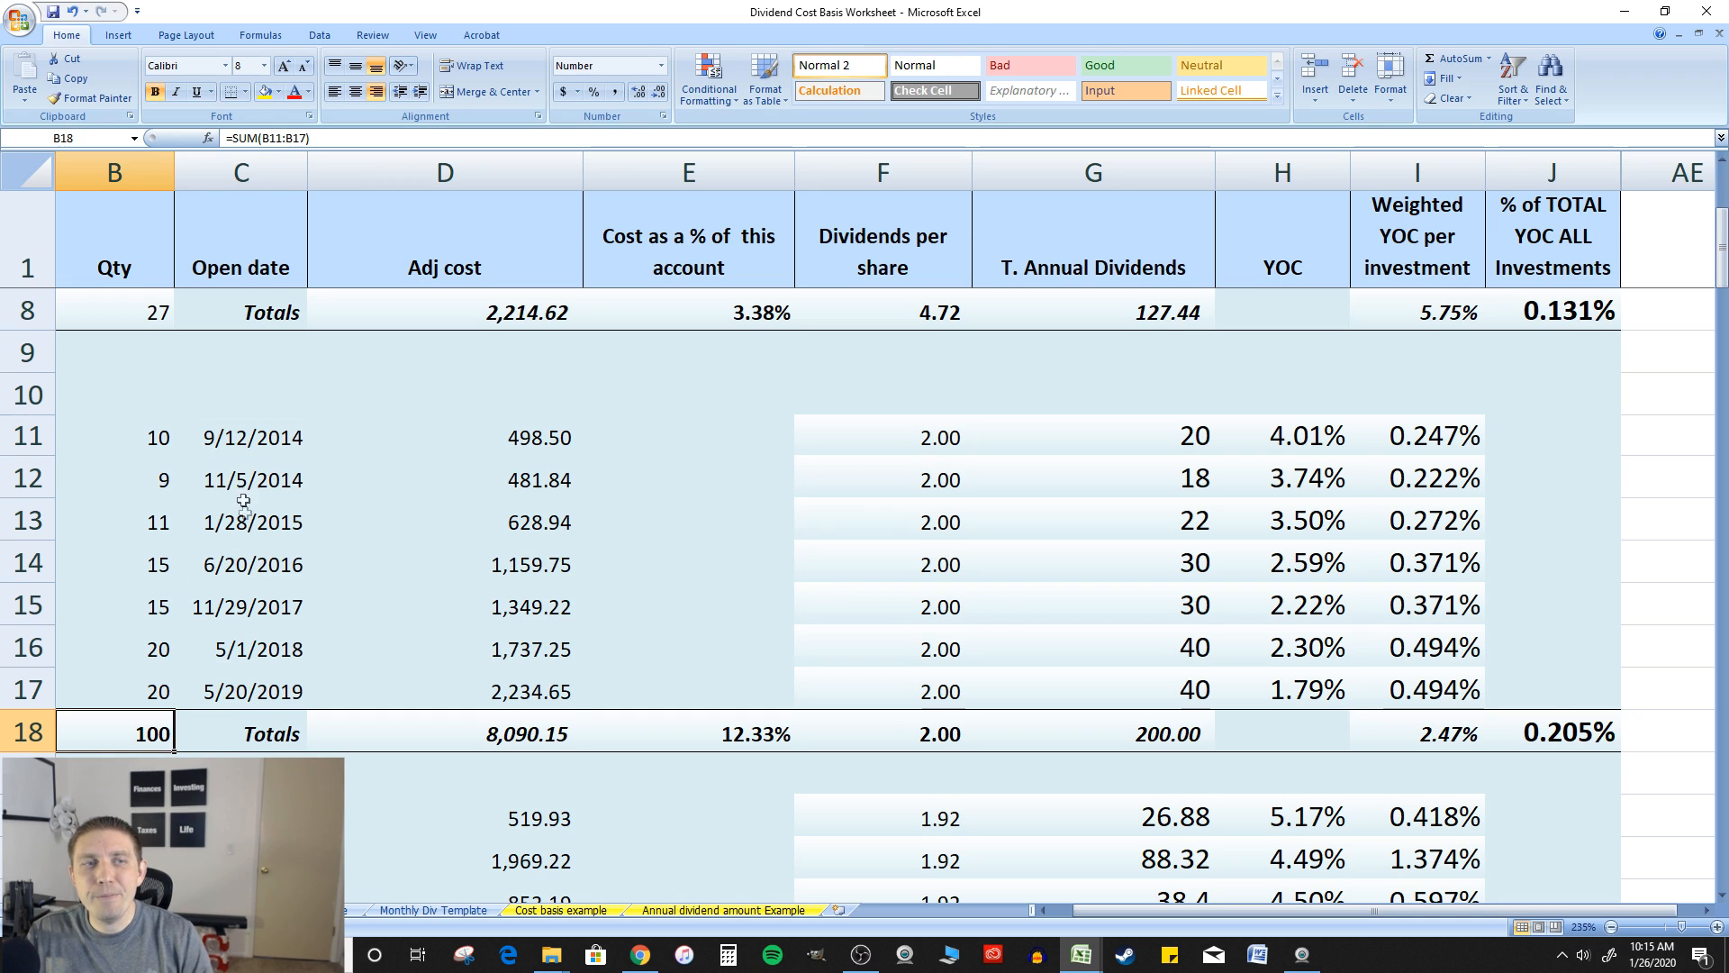
{"action": "left_click", "coordinate": [1043, 910]}
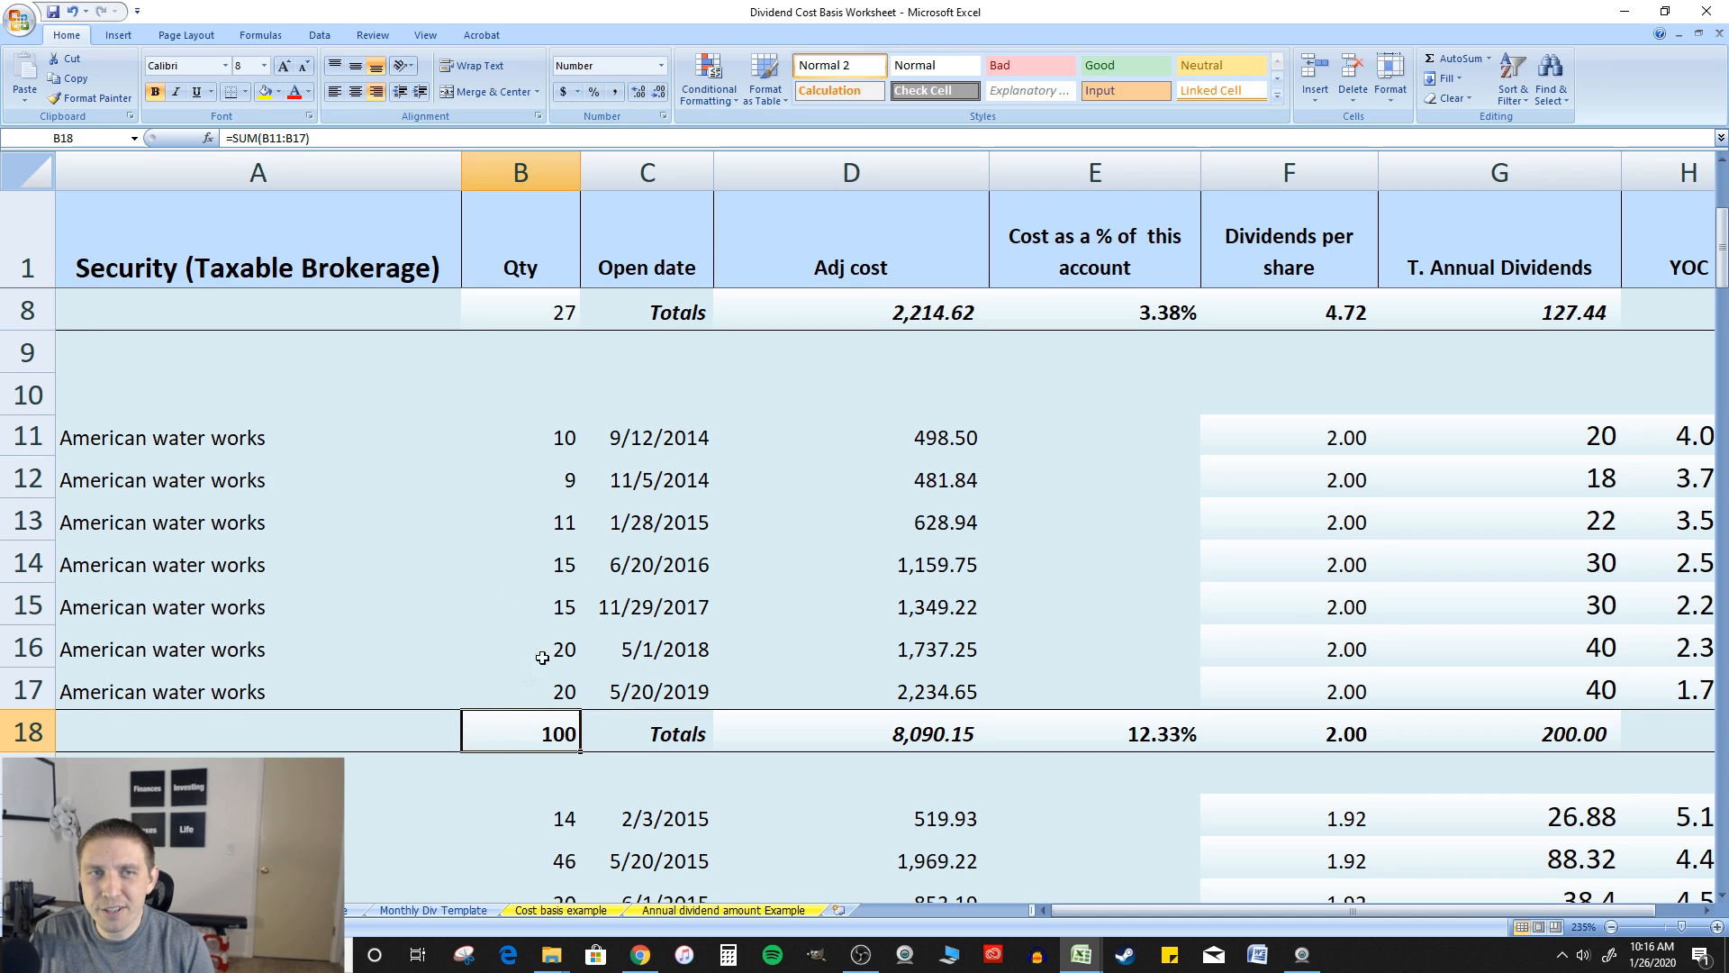
{"action": "left_click", "coordinate": [676, 734]}
{"action": "left_click", "coordinate": [875, 725]}
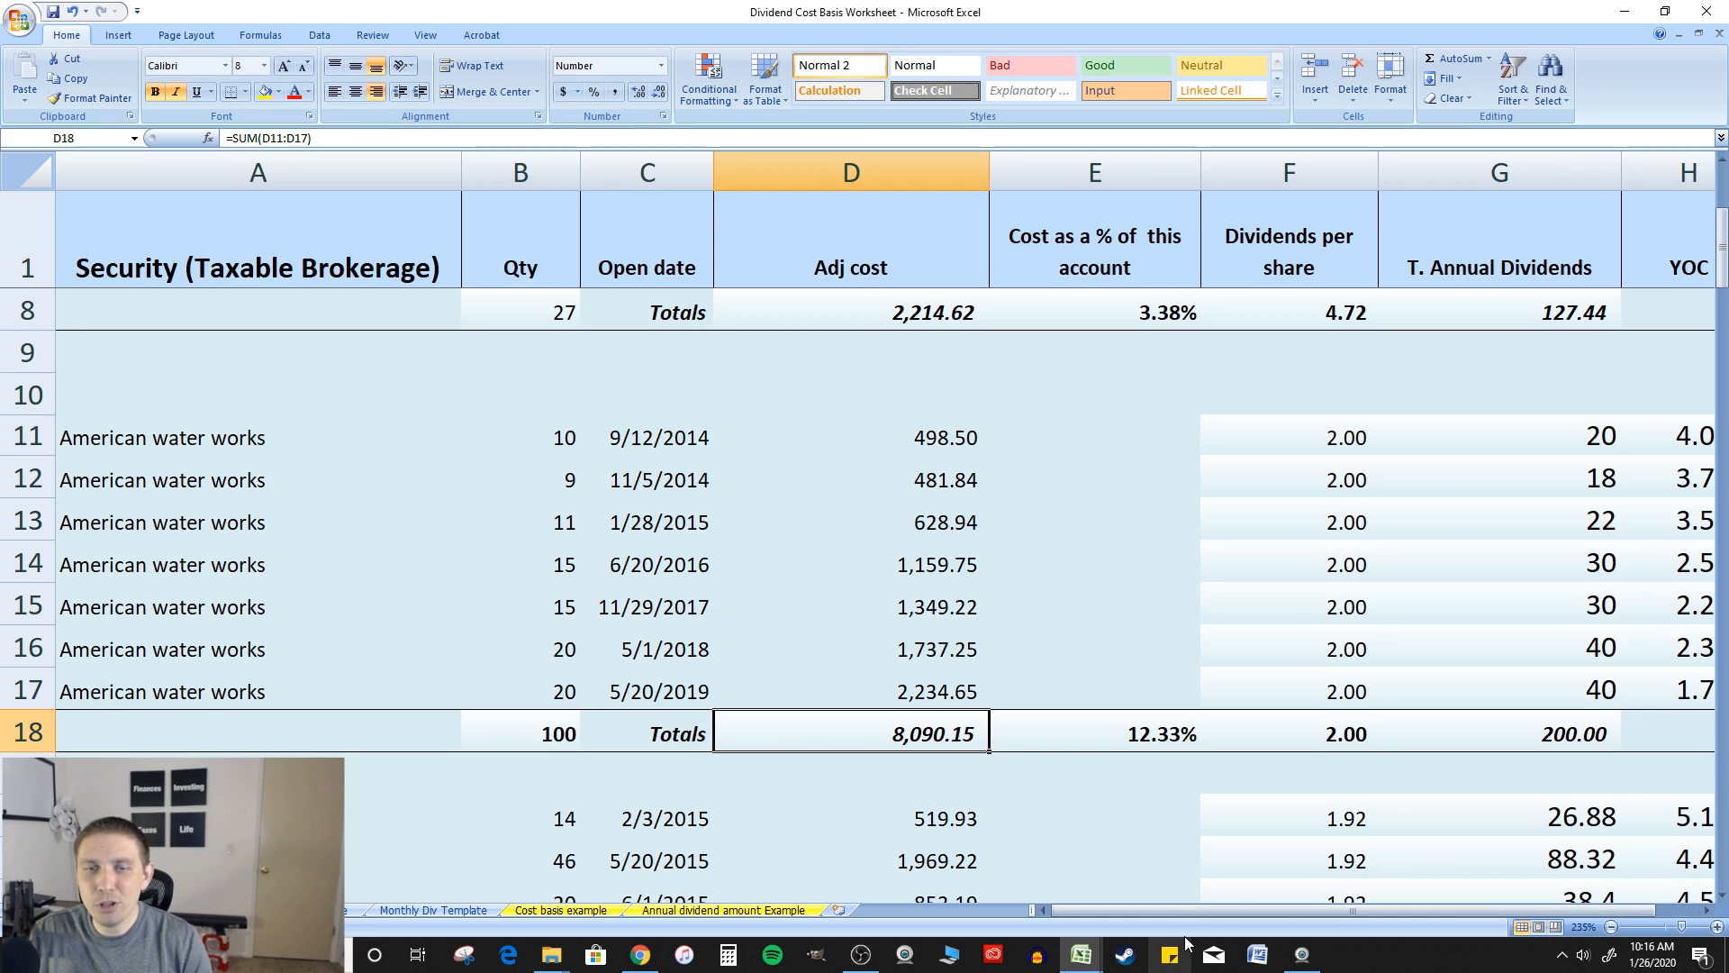
Inspect the total annual dividends formula in G18 without changing it, and select the weighted YOC total in I18
{"action": "left_click_drag", "start_coordinate": [1194, 911], "coordinate": [1230, 912]}
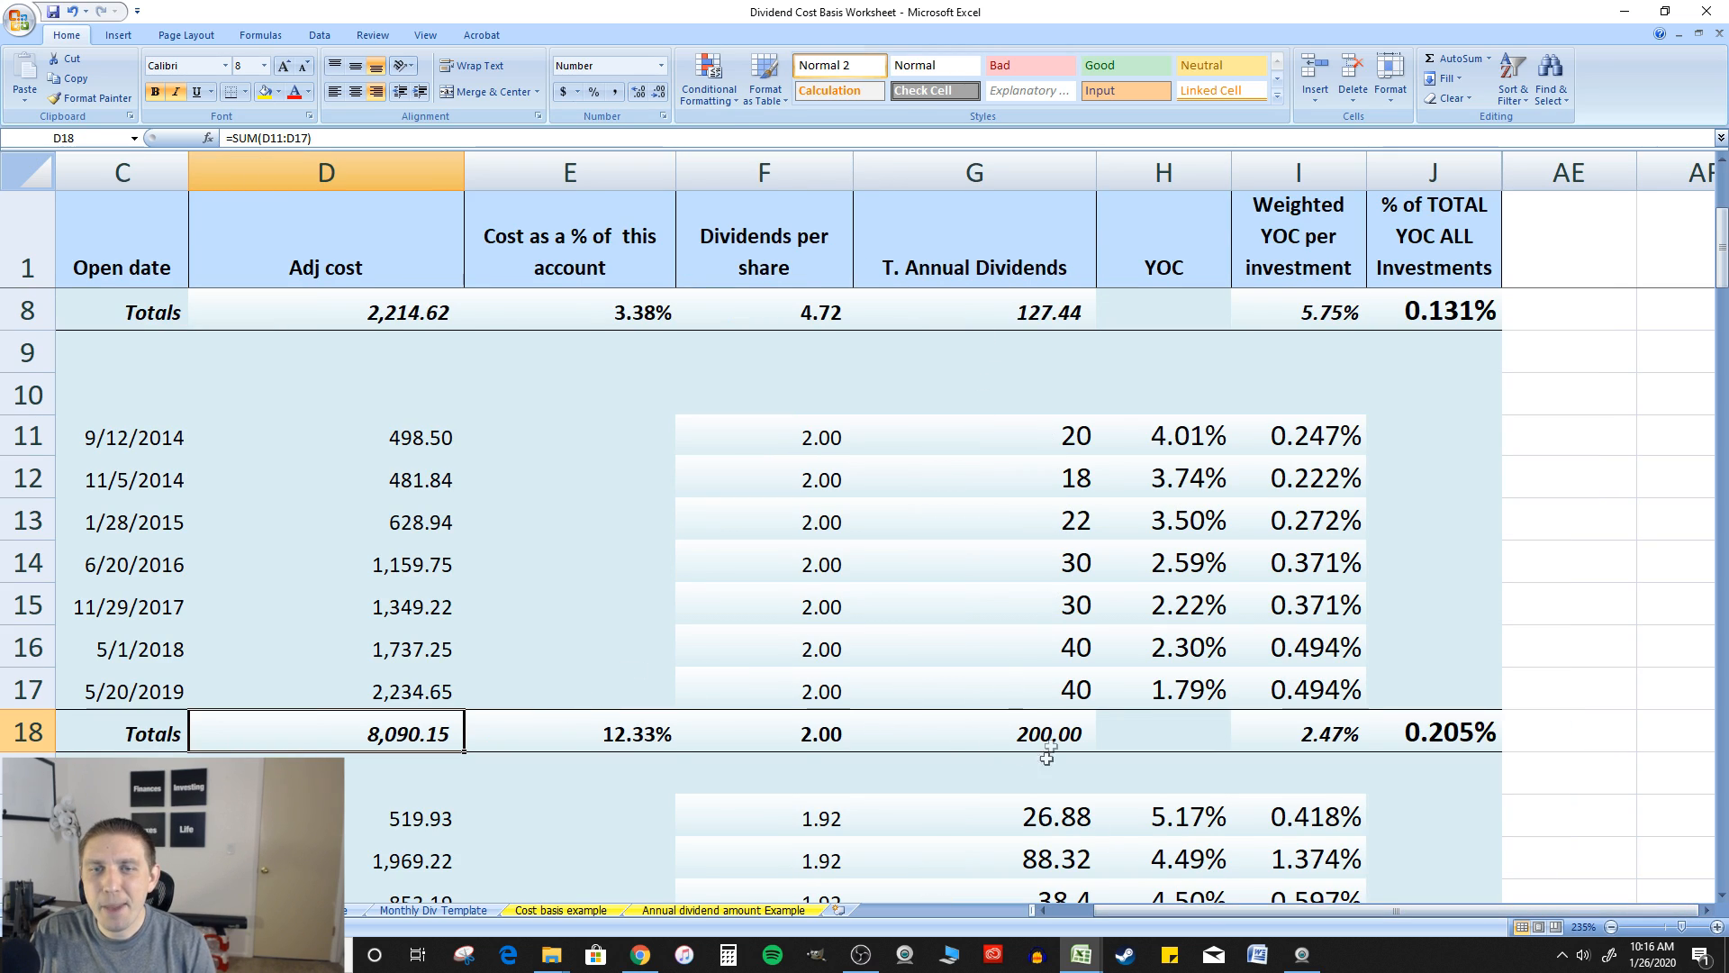
{"action": "left_click", "coordinate": [1060, 729]}
{"action": "double_click", "coordinate": [1059, 729]}
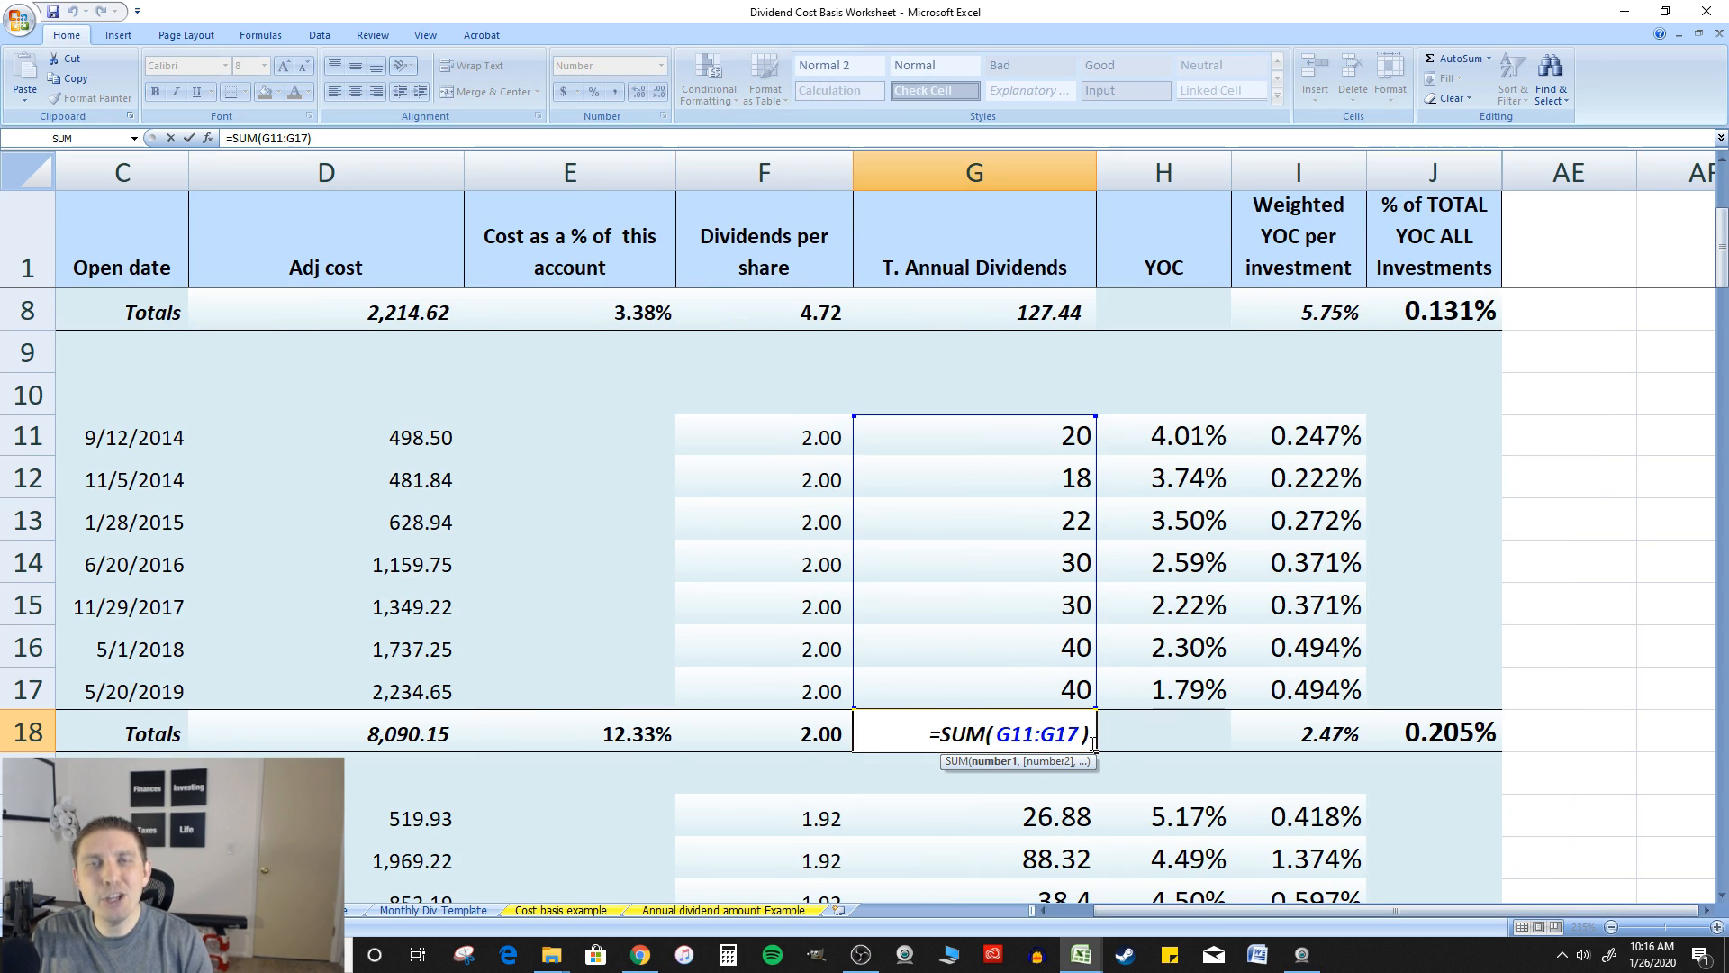
{"action": "left_click", "coordinate": [1339, 716]}
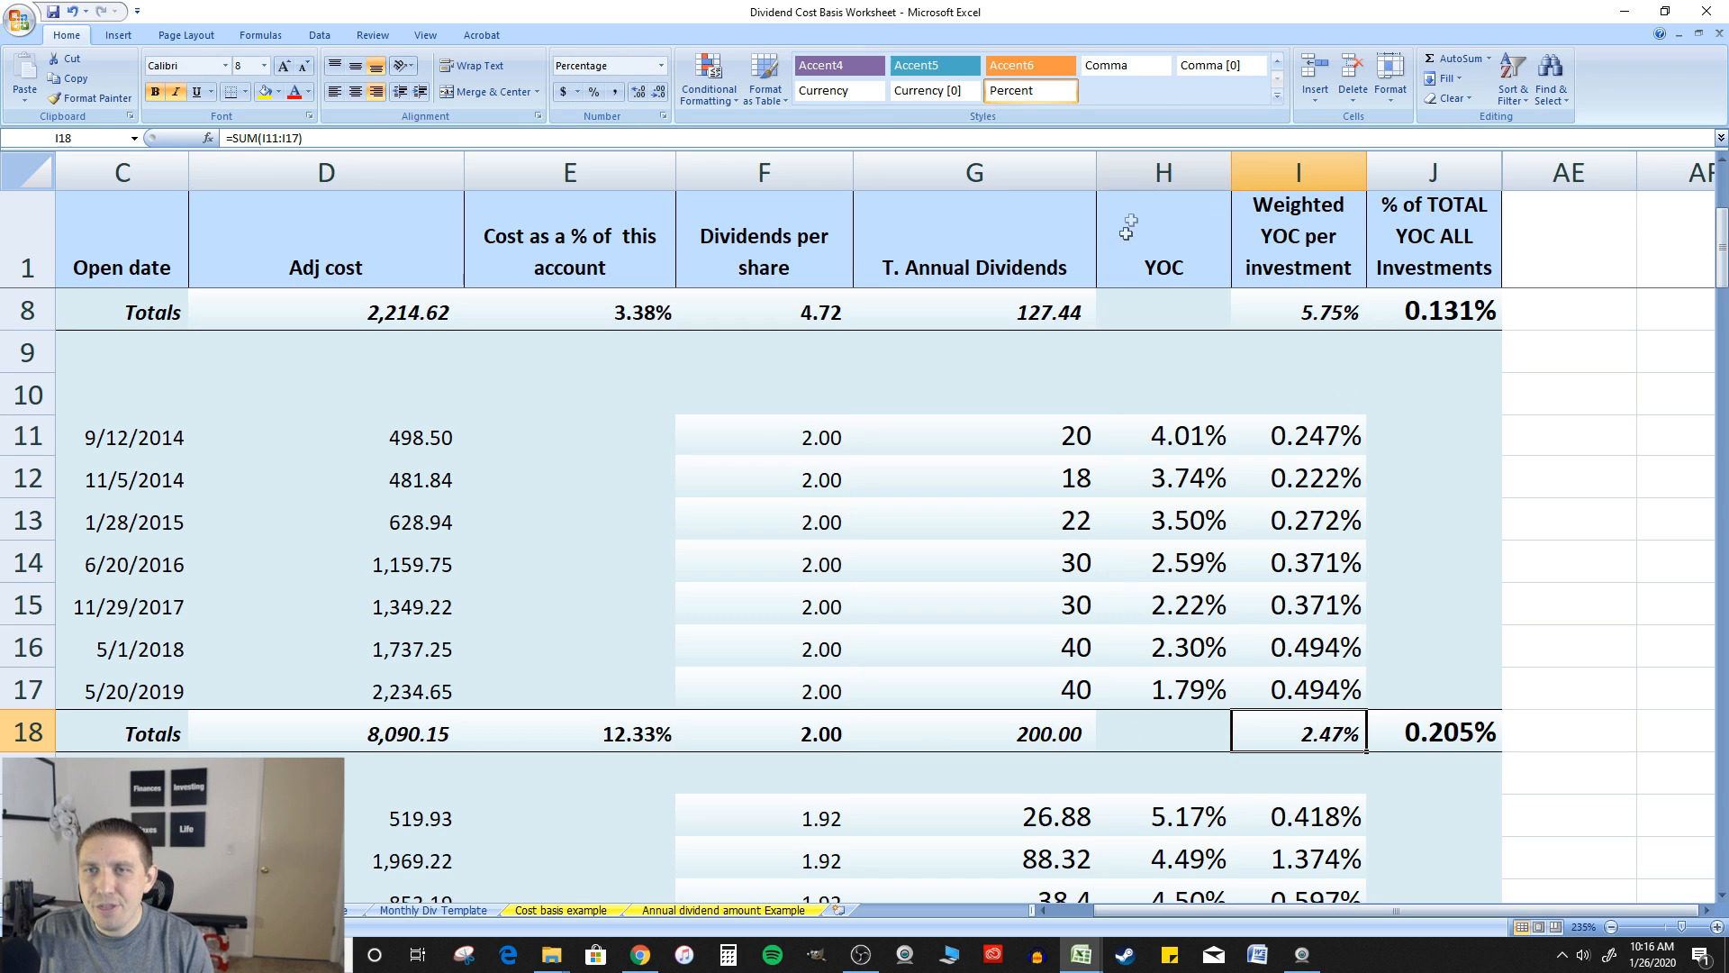
Inspect the yield on cost formulas of the 9/12/2014 and 11/5/2014 purchases in H11 and H12 without changing them
{"action": "left_click", "coordinate": [1201, 431]}
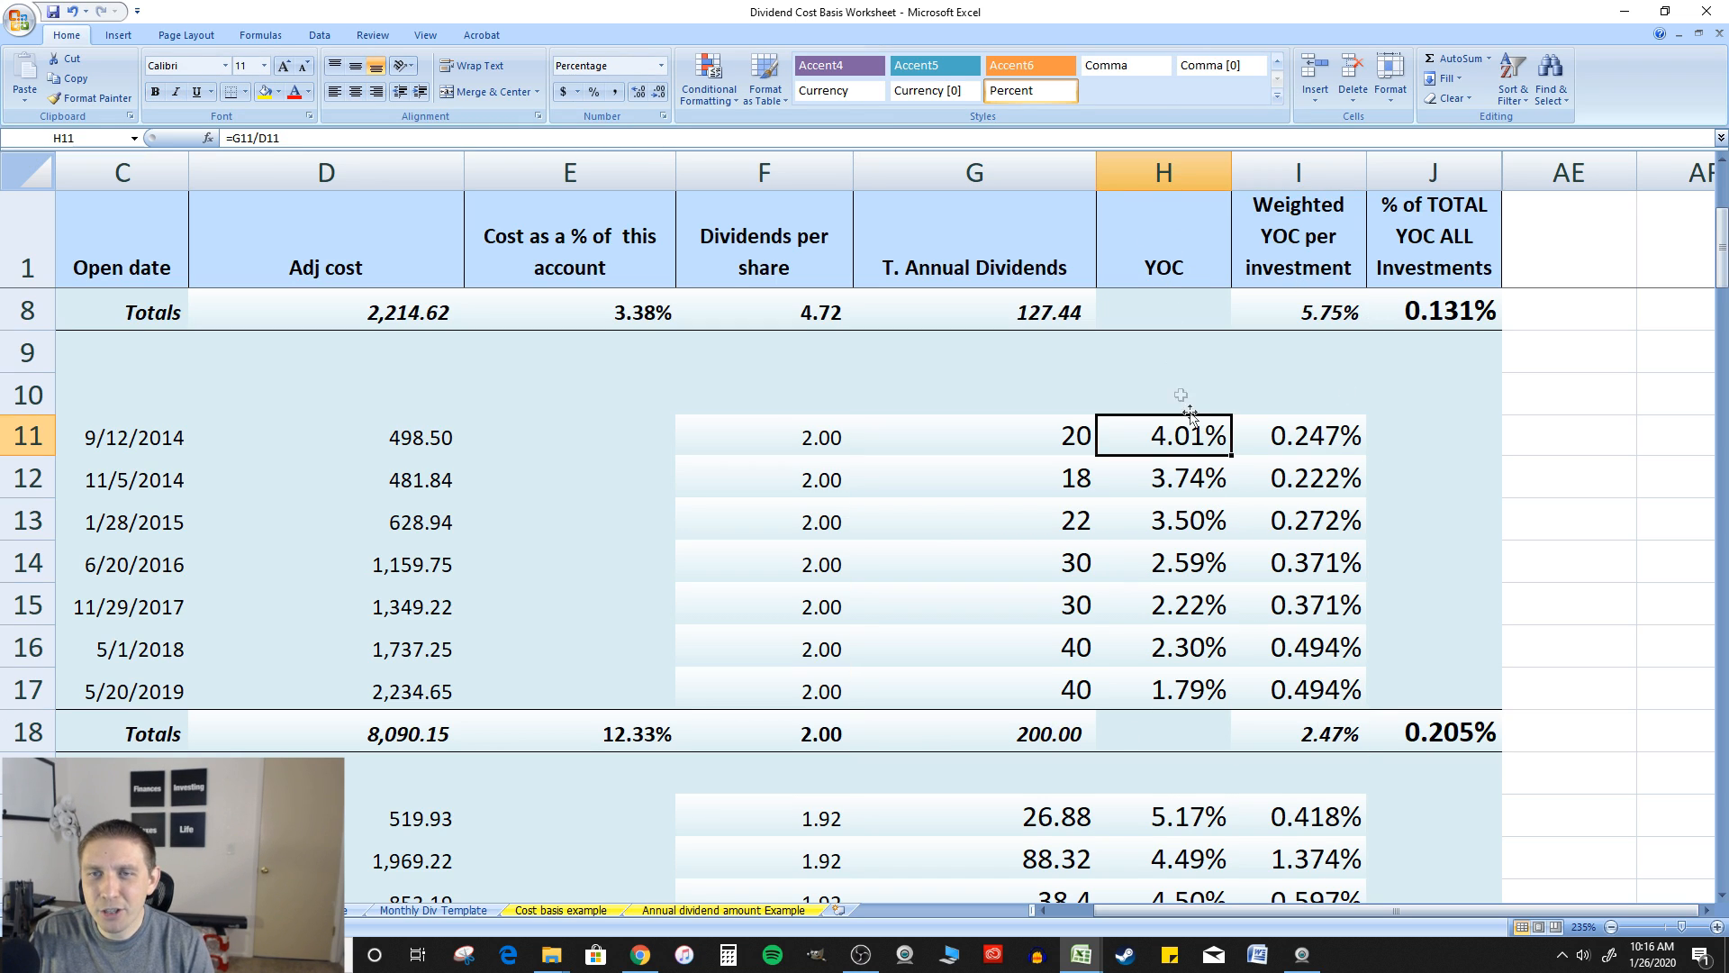
{"action": "double_click", "coordinate": [1201, 432]}
{"action": "key", "text": "Escape"}
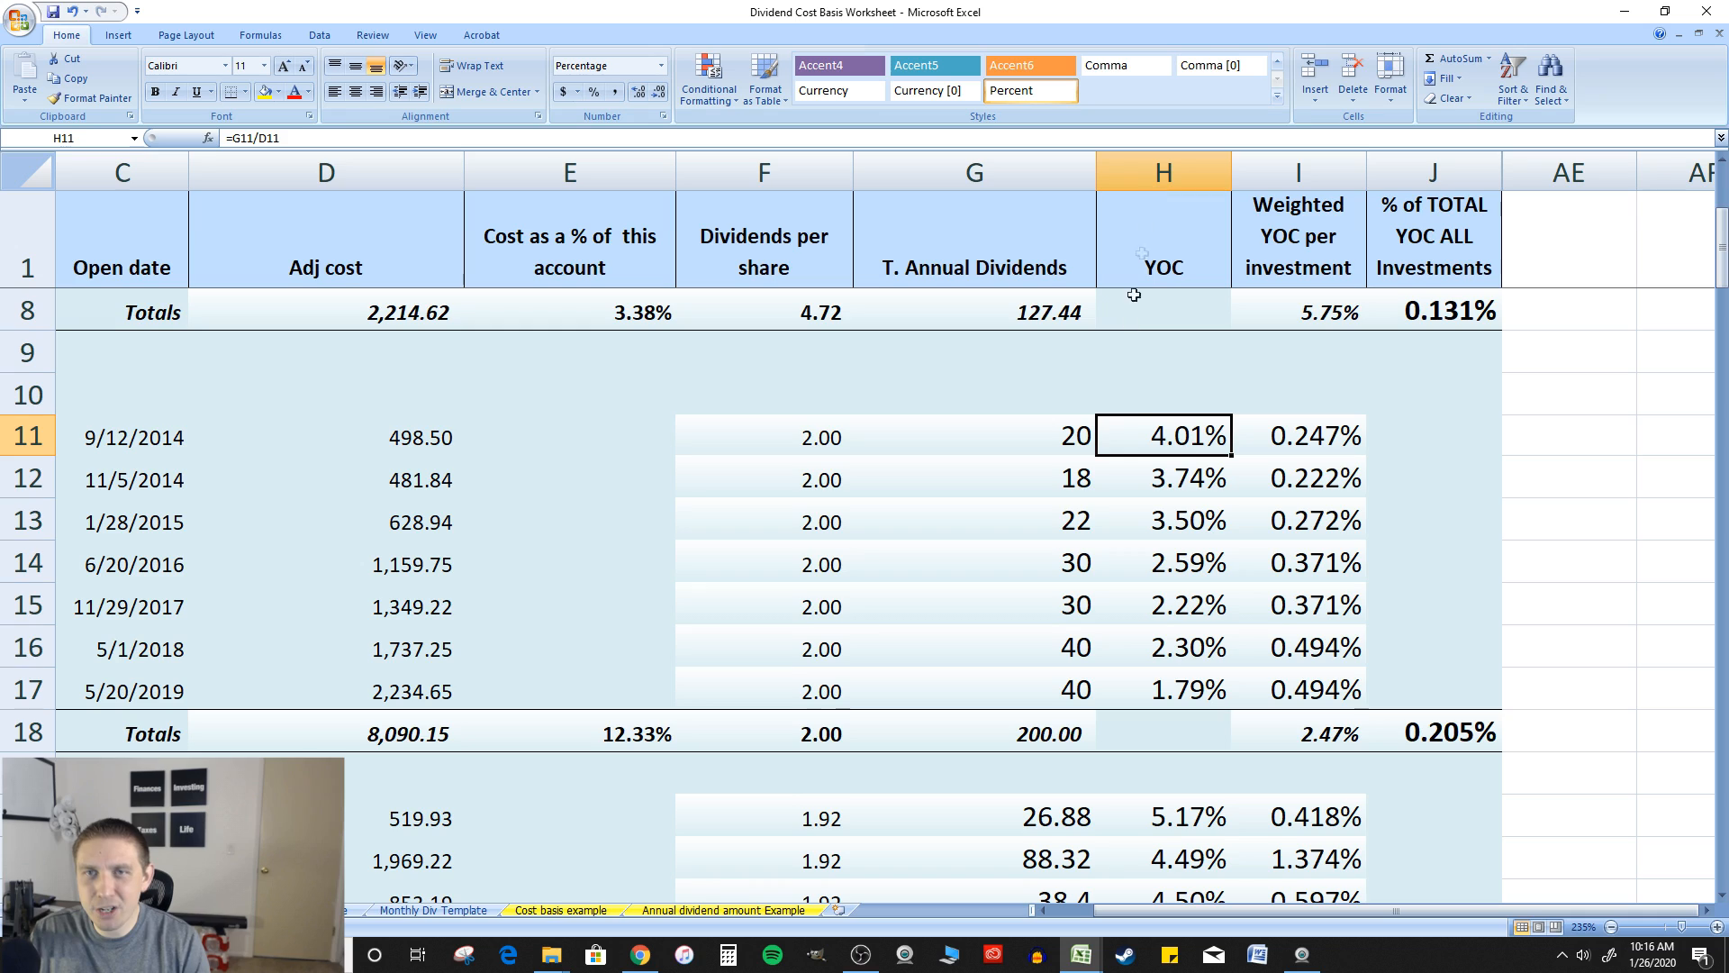
{"action": "double_click", "coordinate": [1201, 472]}
{"action": "key", "text": "Escape"}
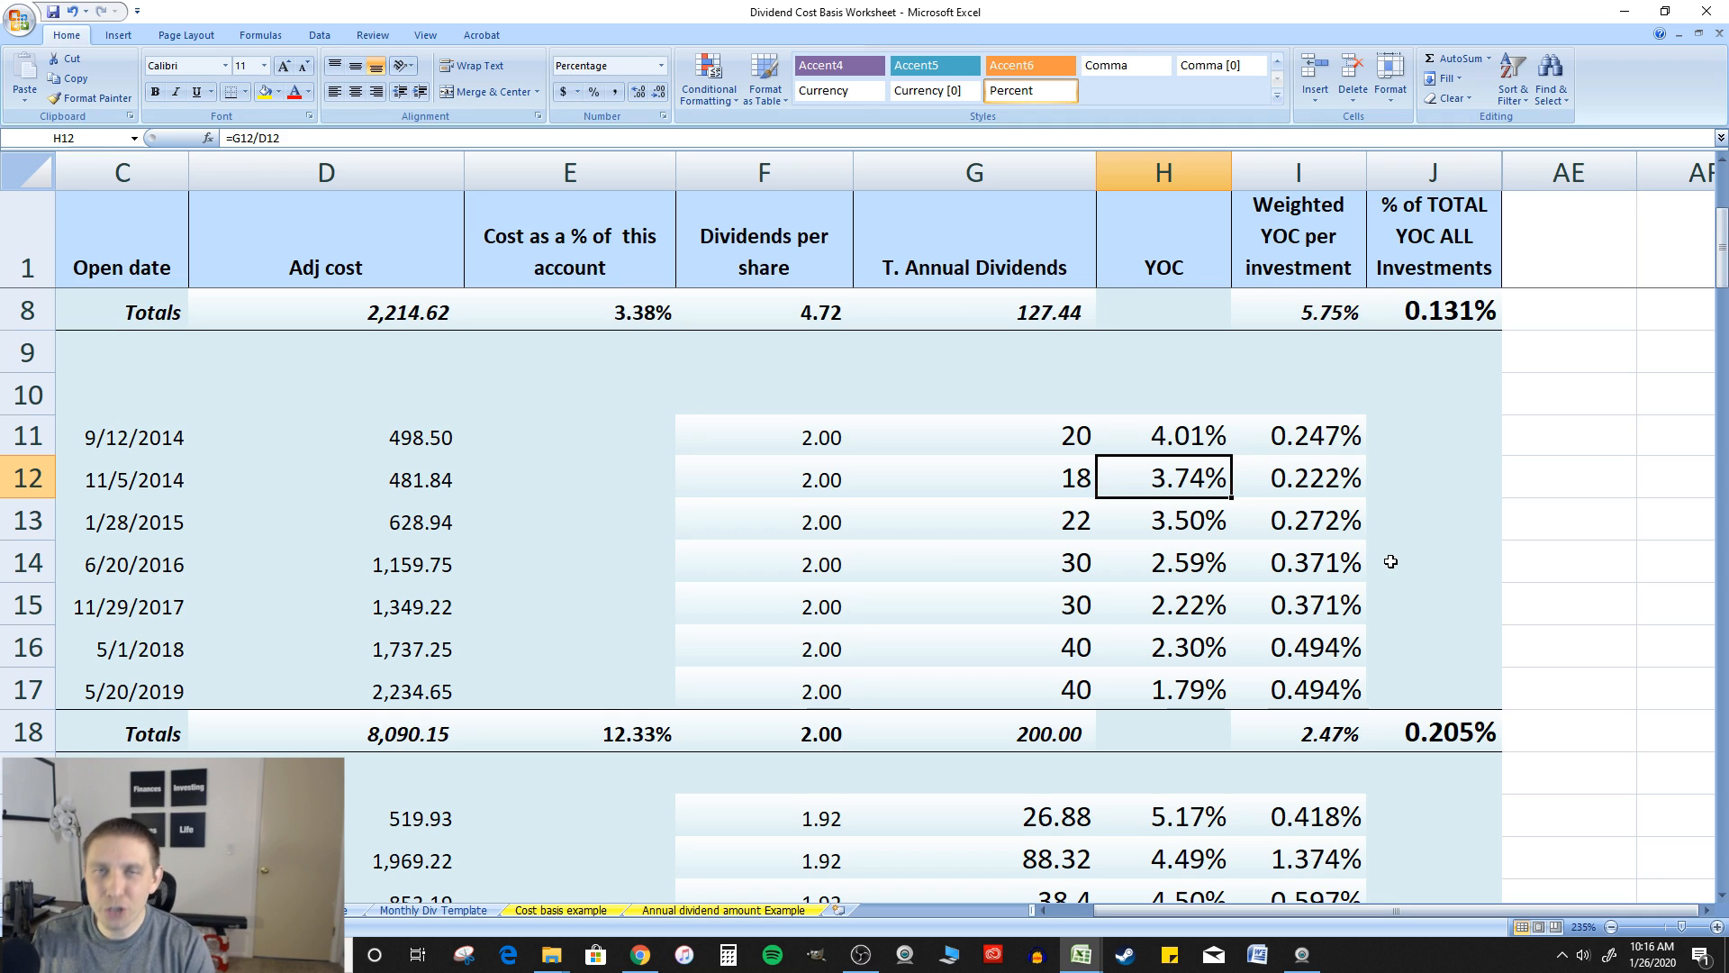
Inspect the weighted YOC formulas in I11, I12 and I13 without changing them, and check the weighted total in I18
{"action": "double_click", "coordinate": [1318, 429]}
{"action": "key", "text": "Escape"}
{"action": "double_click", "coordinate": [1315, 482]}
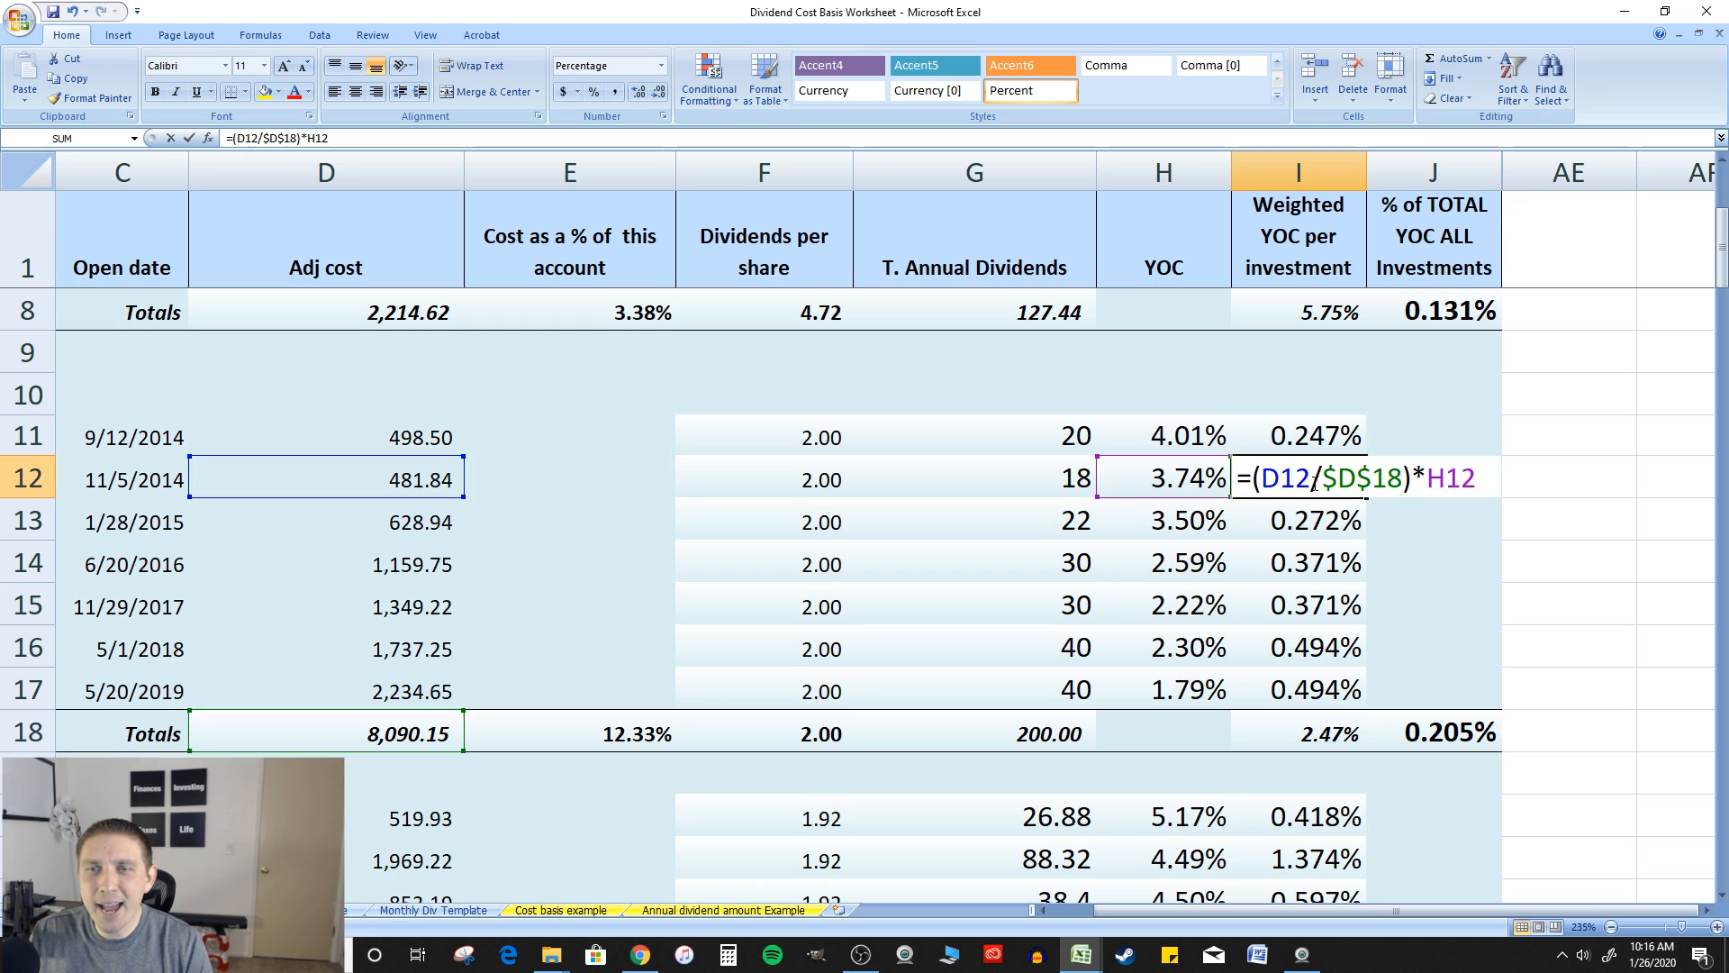
{"action": "key", "text": "Escape"}
{"action": "double_click", "coordinate": [1324, 523]}
{"action": "key", "text": "Escape"}
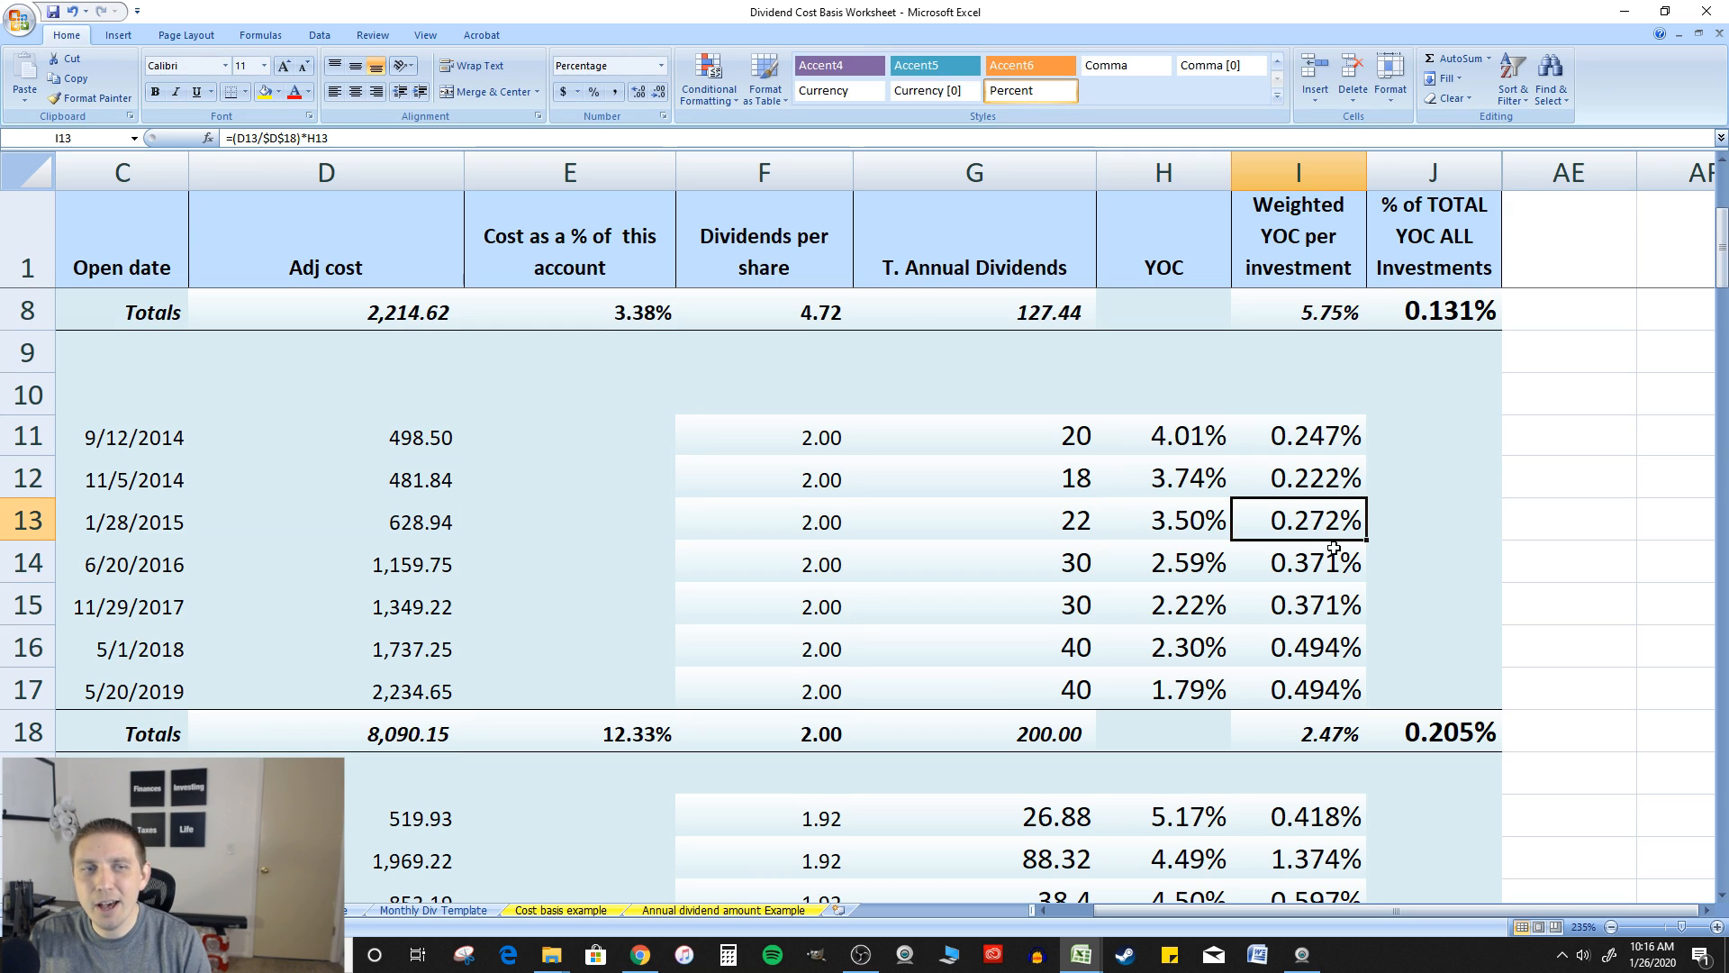
{"action": "left_click", "coordinate": [1331, 734]}
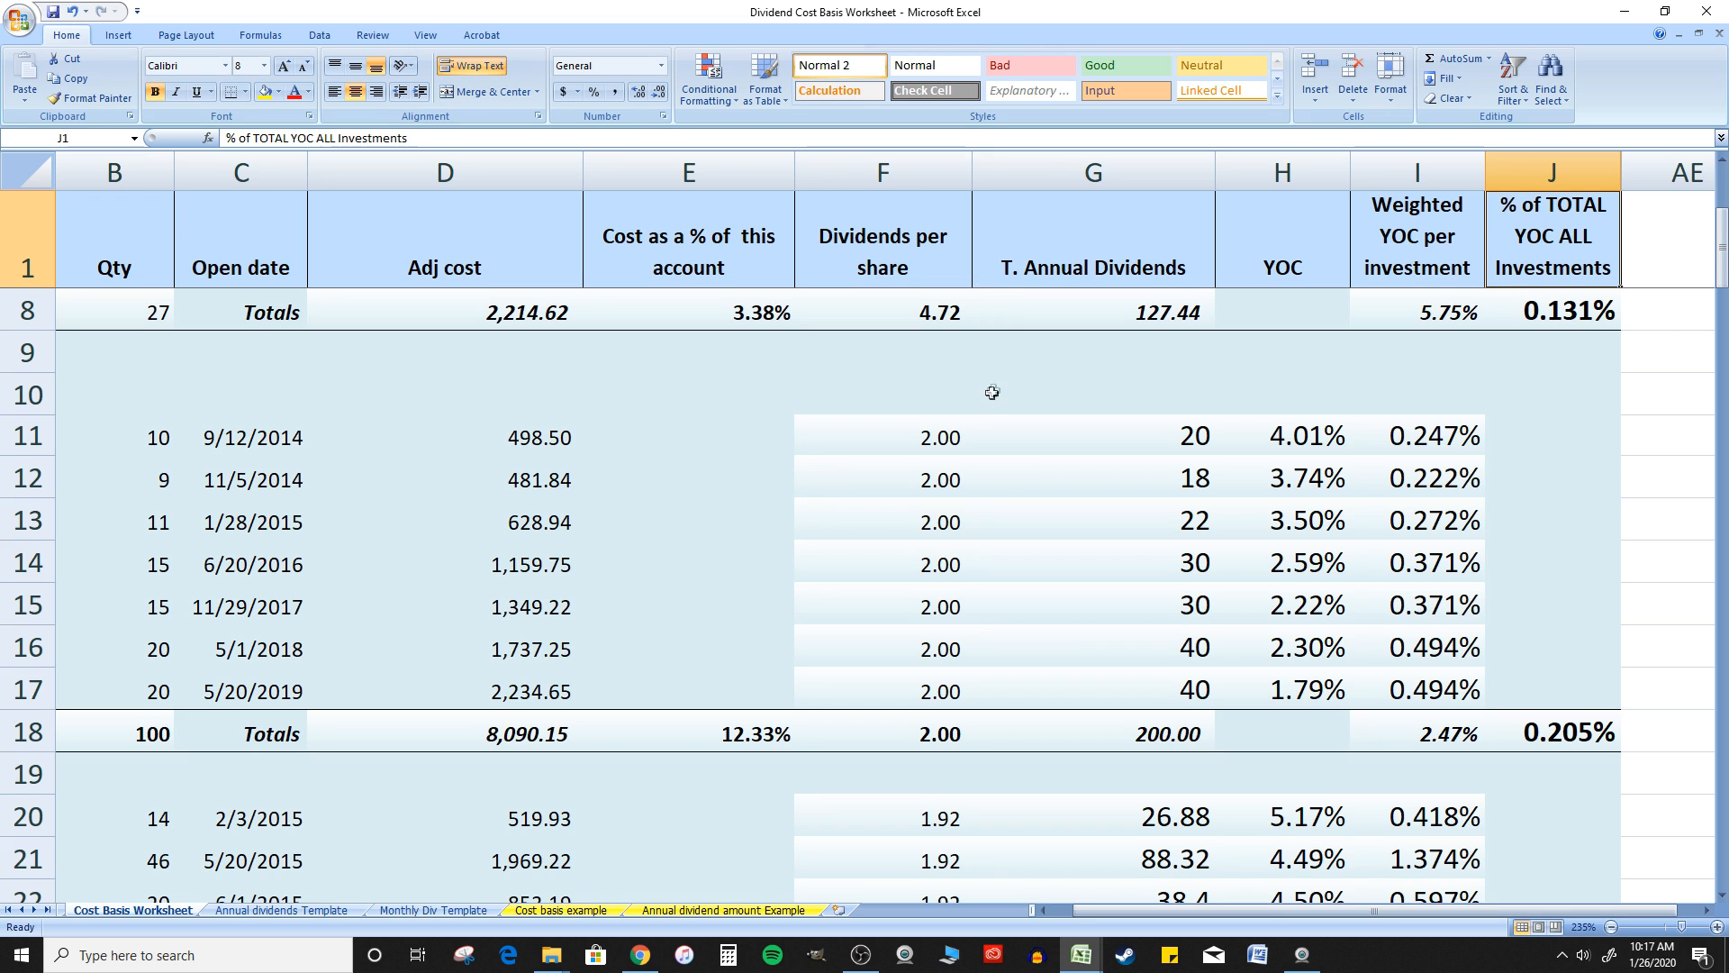
Check how the dividends per share cells F11 to F13 are linked, ending on the first purchase's cell F11
{"action": "left_click", "coordinate": [932, 423]}
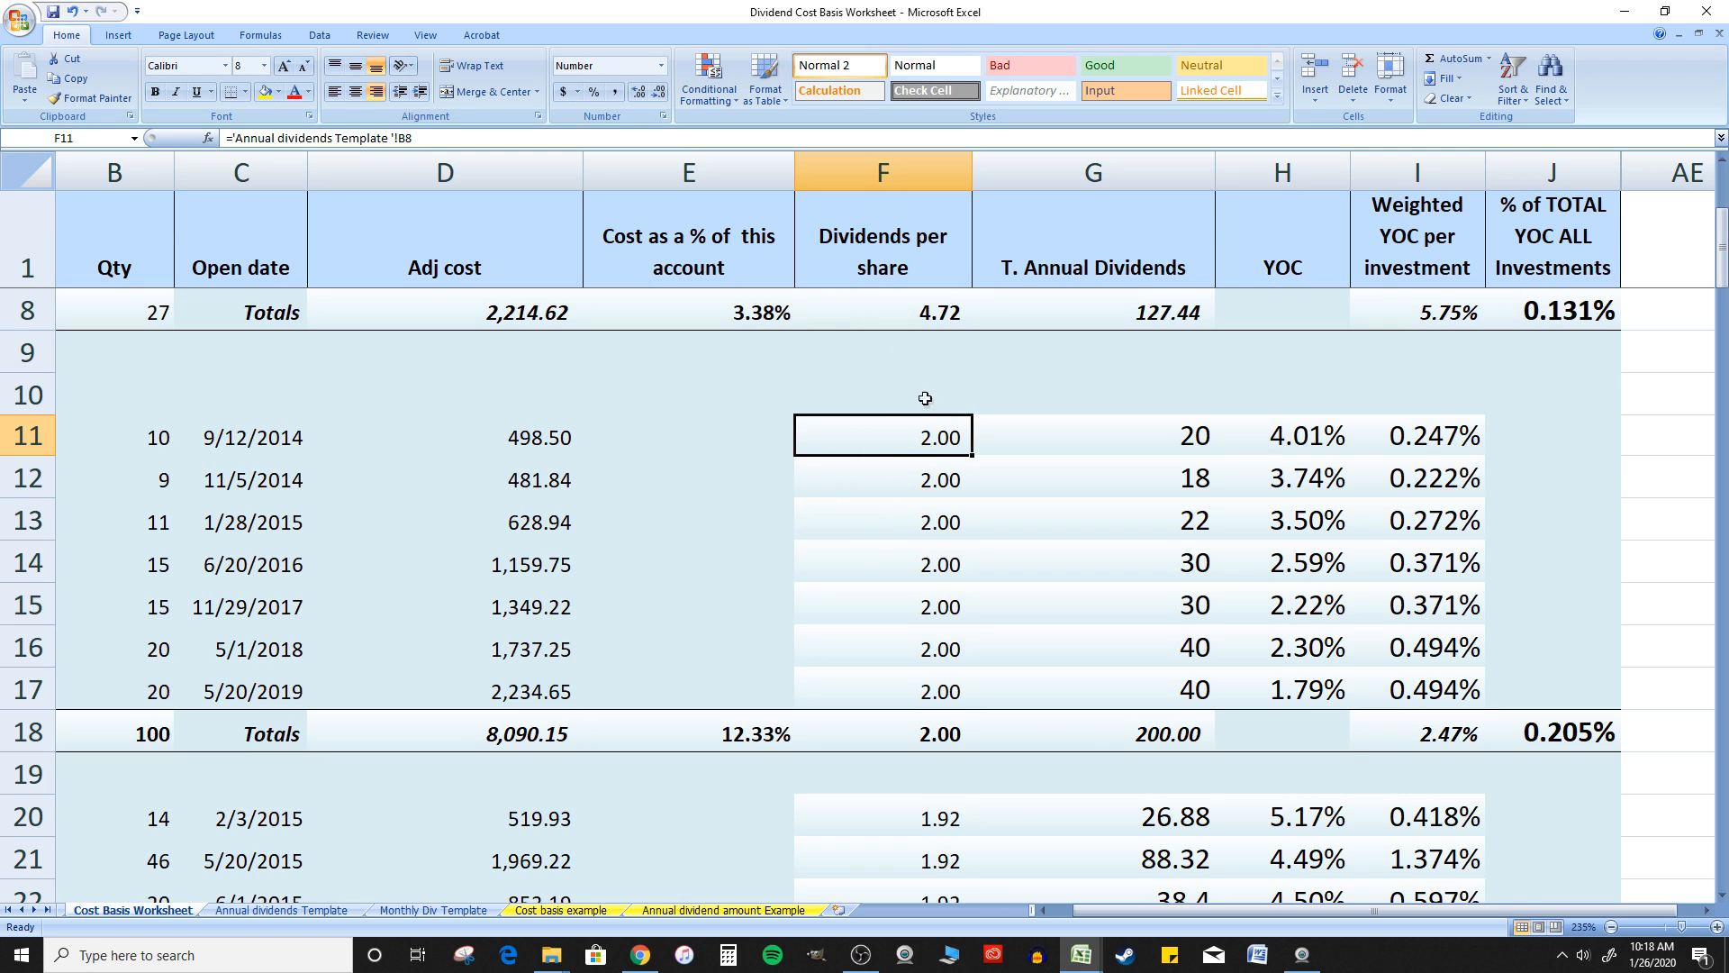
{"action": "scroll", "coordinate": [928, 392], "scroll_direction": "up", "scroll_amount": 2}
{"action": "scroll", "coordinate": [939, 332], "scroll_direction": "down", "scroll_amount": 2}
{"action": "left_click", "coordinate": [924, 518]}
{"action": "left_click", "coordinate": [921, 435]}
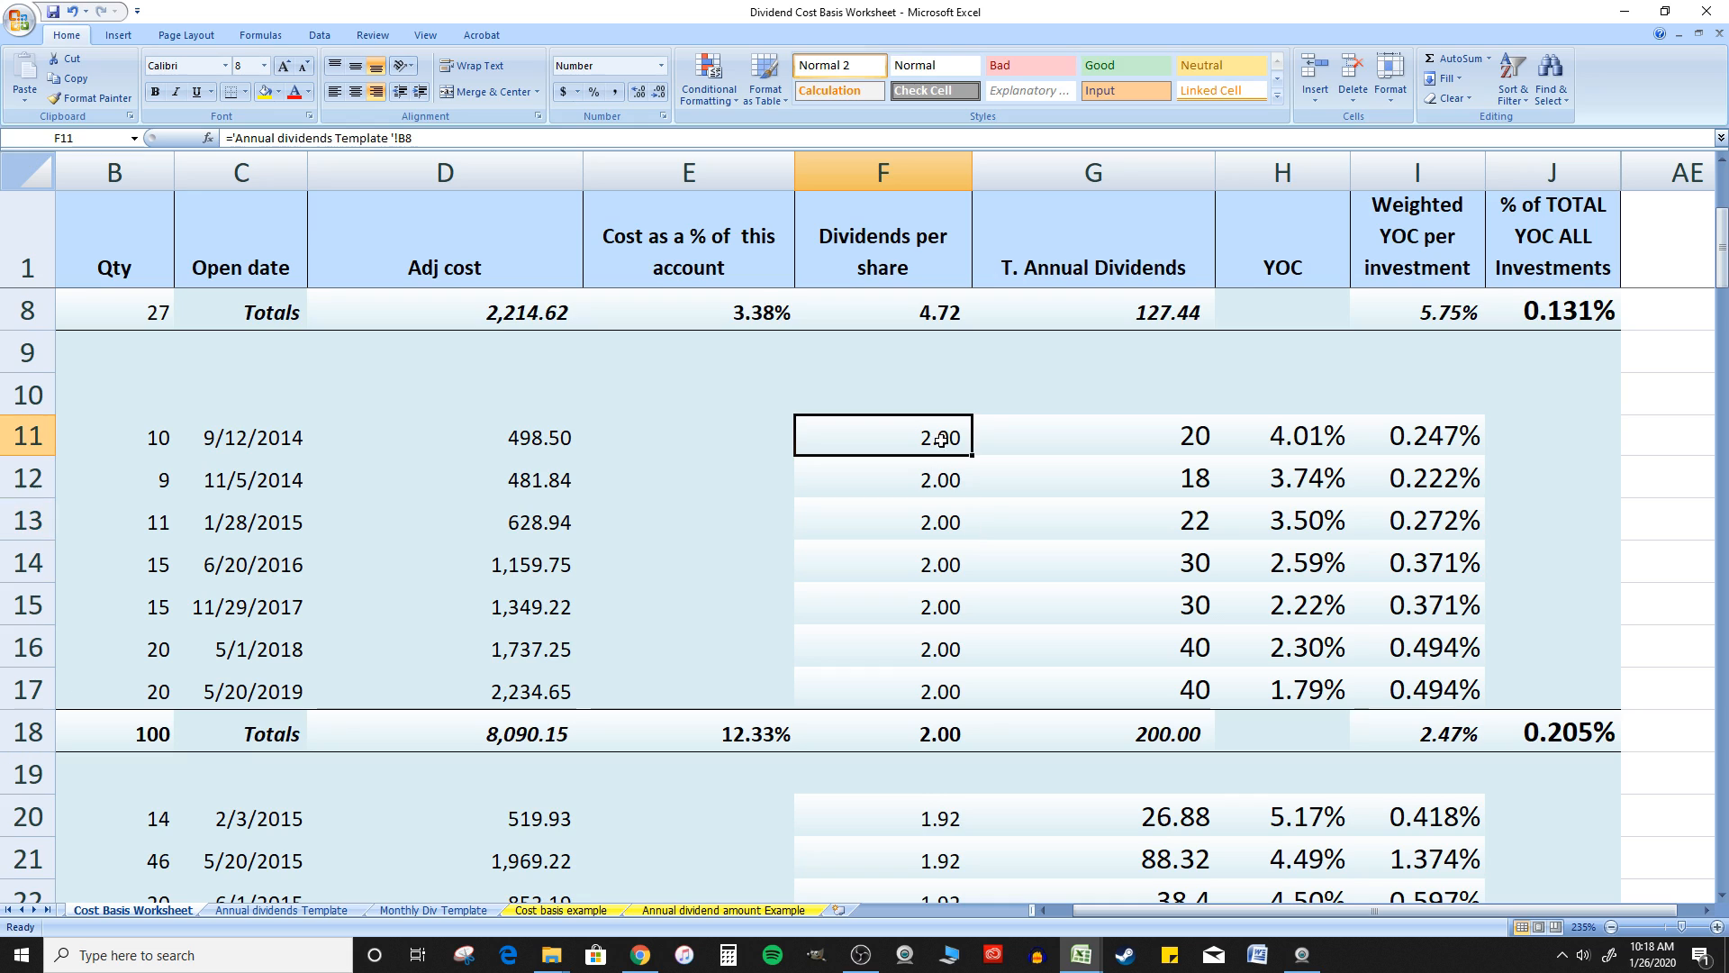
{"action": "left_click", "coordinate": [905, 472]}
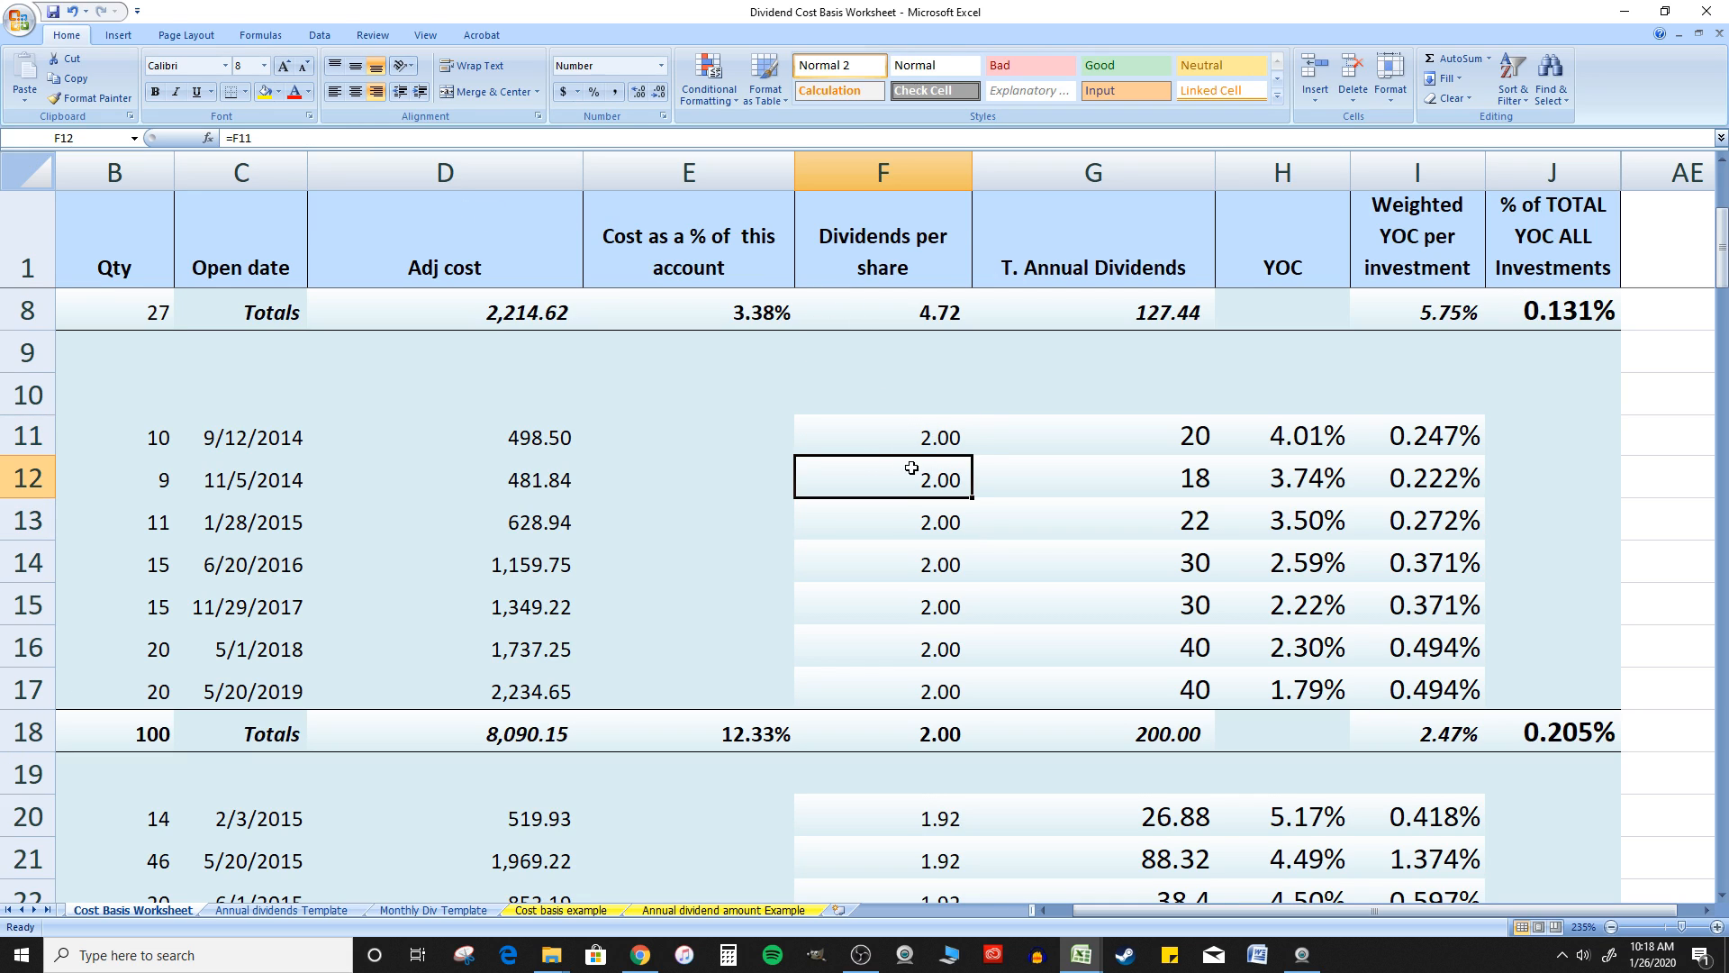
{"action": "left_click", "coordinate": [900, 431]}
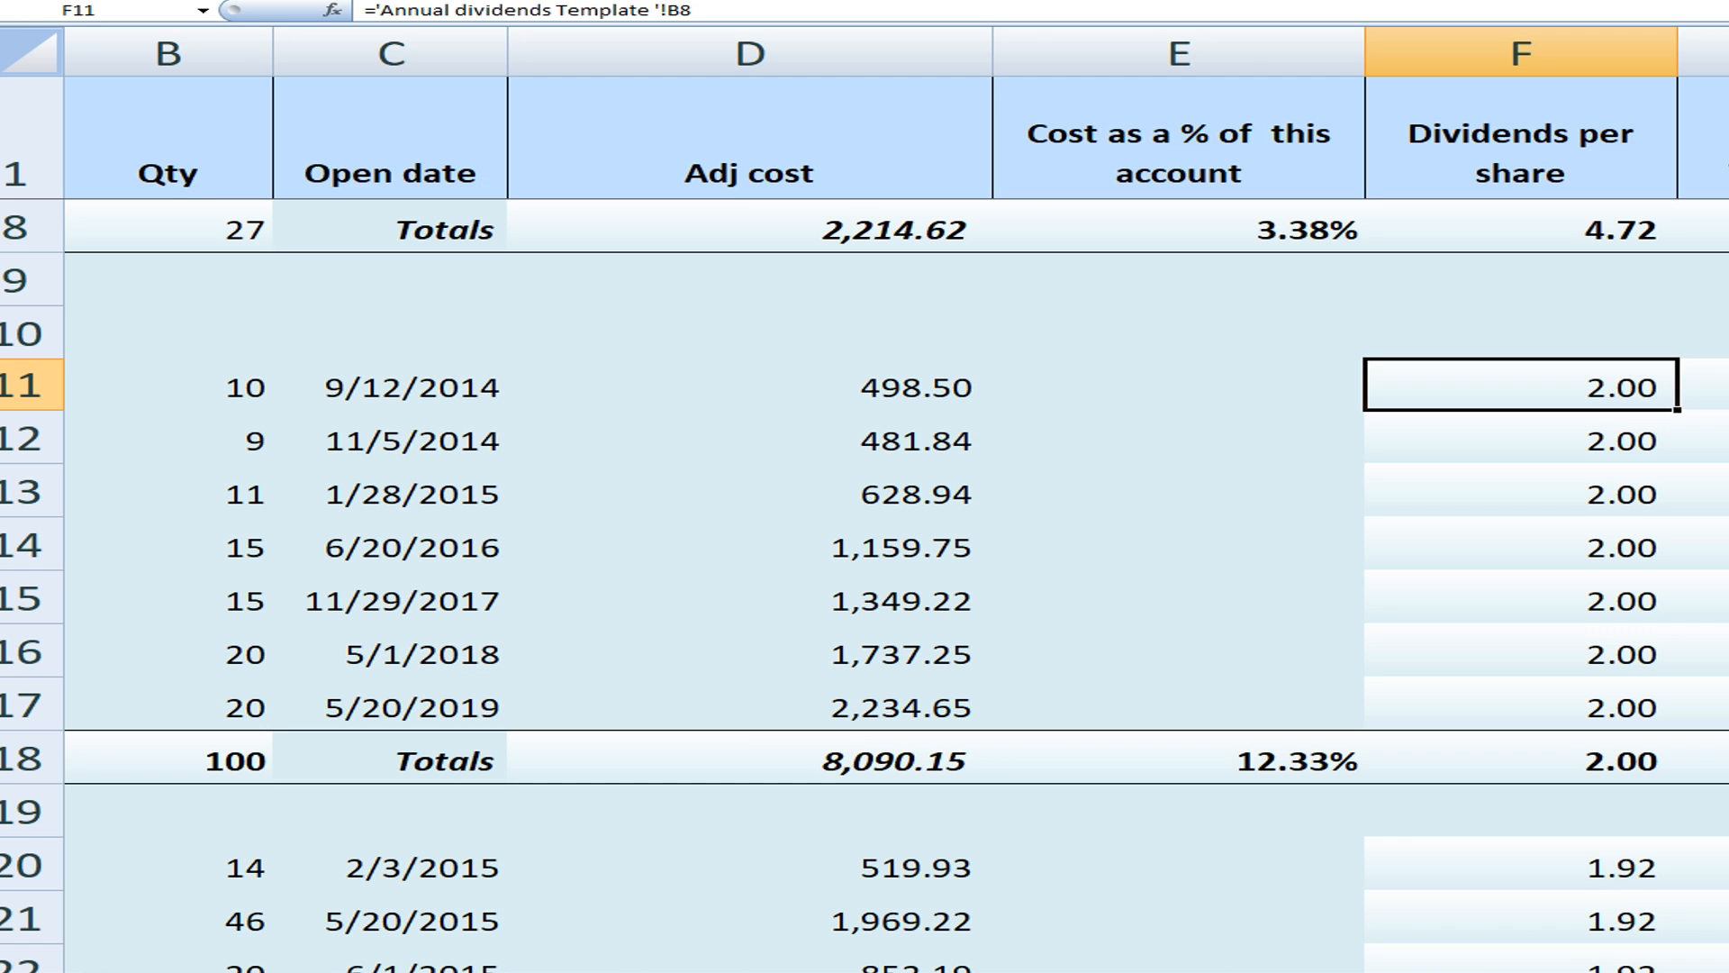
Open the Annual dividends Template sheet and review Stock 1's payout amount and the Stock 1 to Stock 3 name cells
{"action": "key", "text": "ctrl+Page_Down"}
{"action": "scroll", "coordinate": [793, 521], "scroll_direction": "up", "scroll_amount": 12}
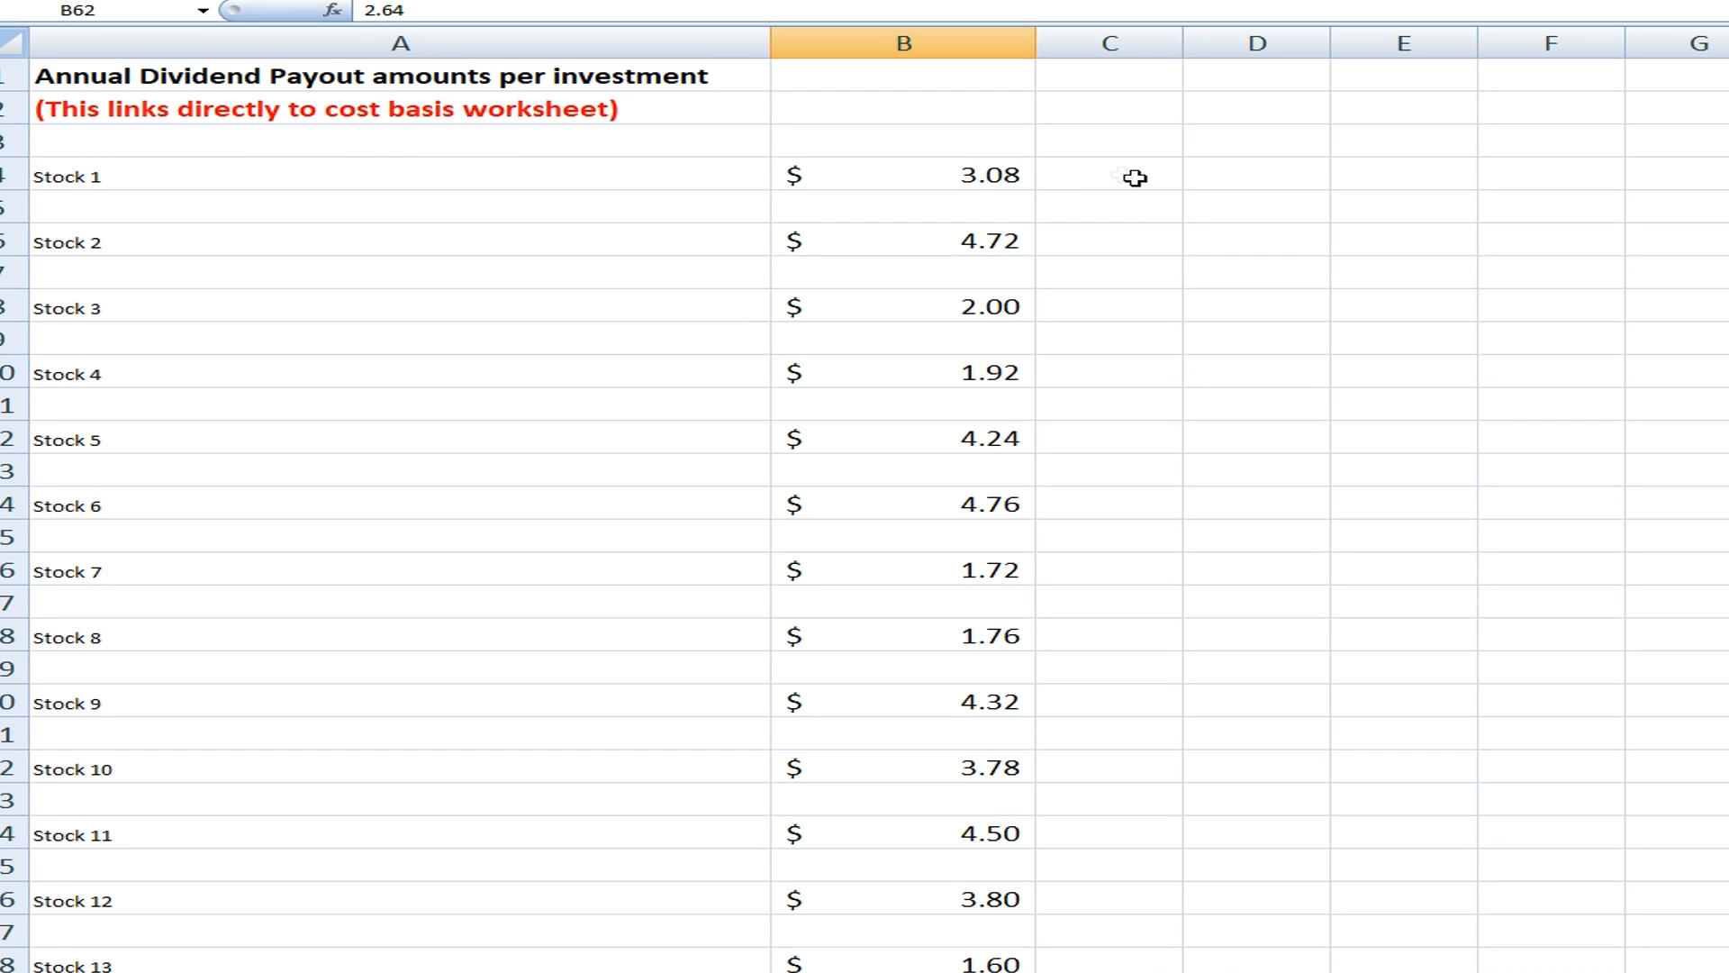
{"action": "left_click", "coordinate": [987, 173]}
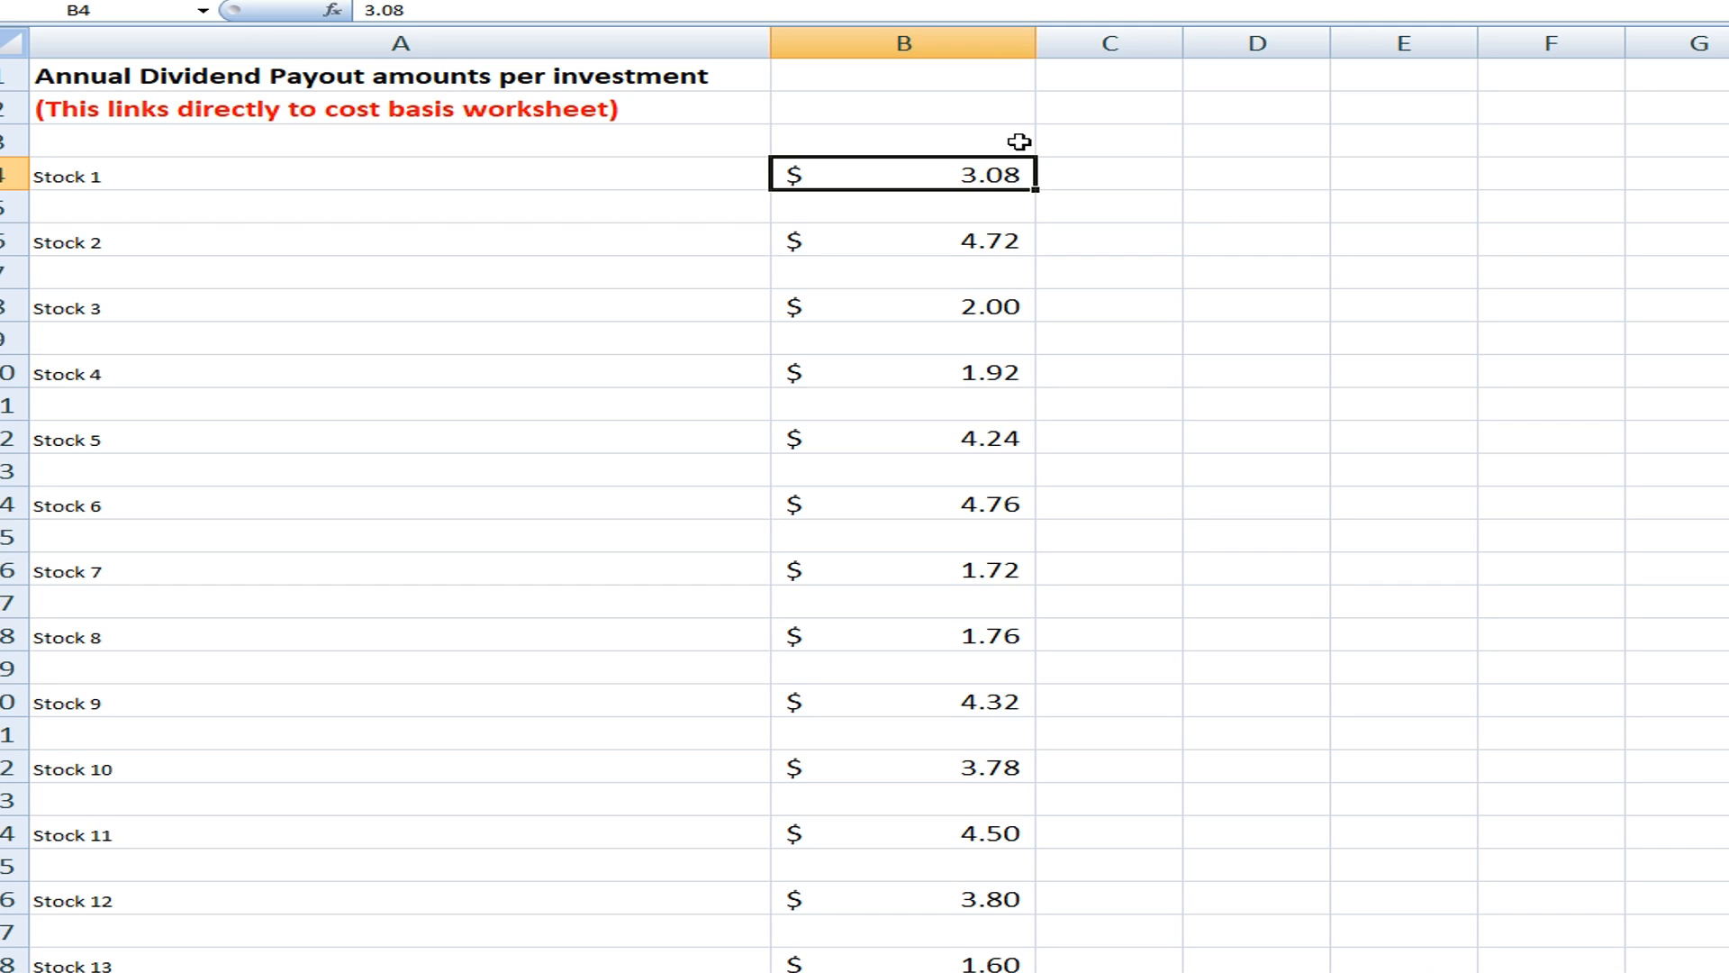
{"action": "left_click", "coordinate": [1116, 234]}
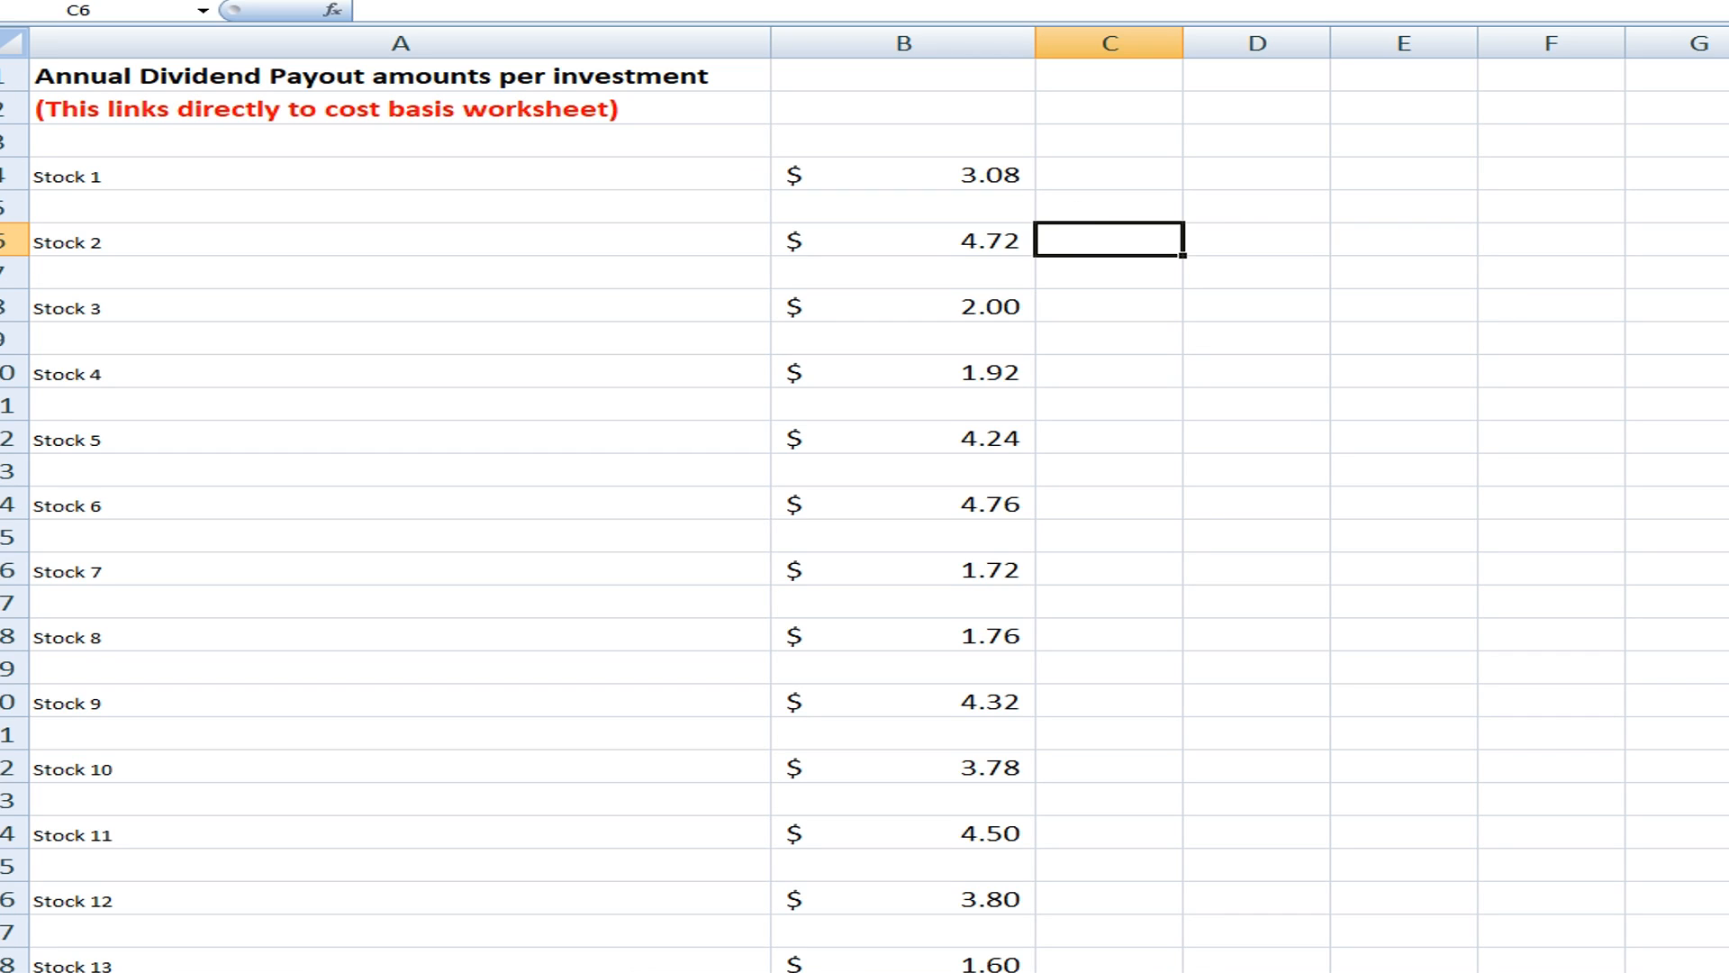
{"action": "left_click", "coordinate": [505, 174]}
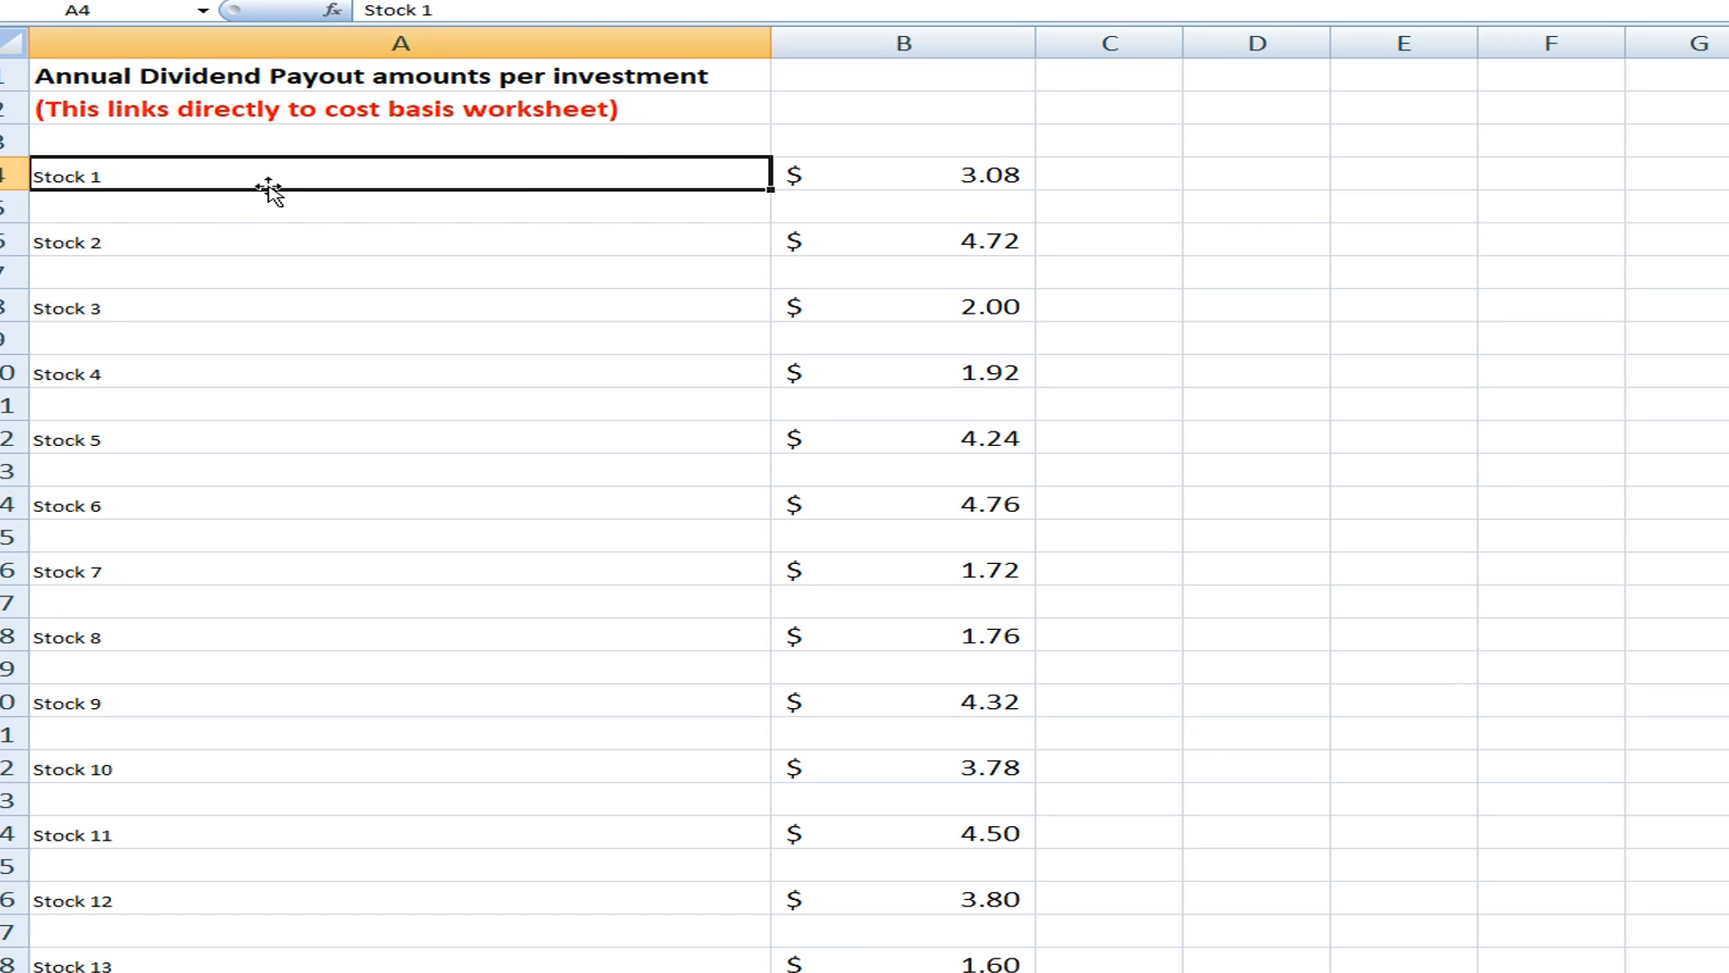
{"action": "left_click", "coordinate": [241, 230]}
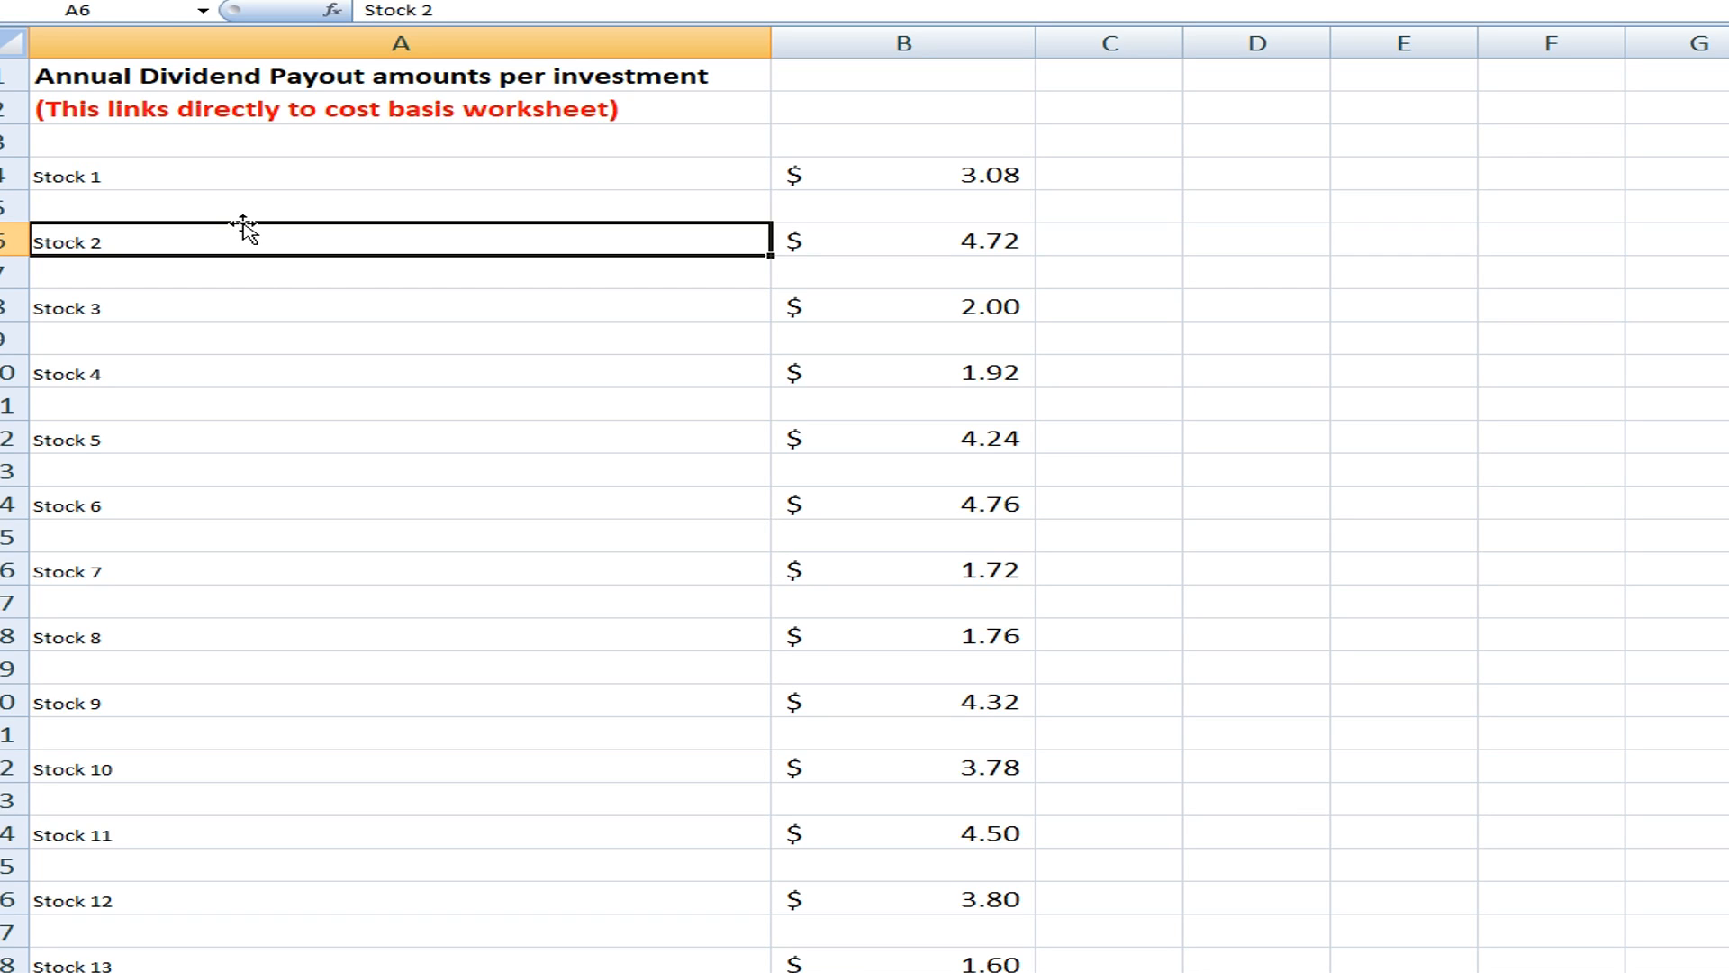
{"action": "left_click", "coordinate": [205, 305]}
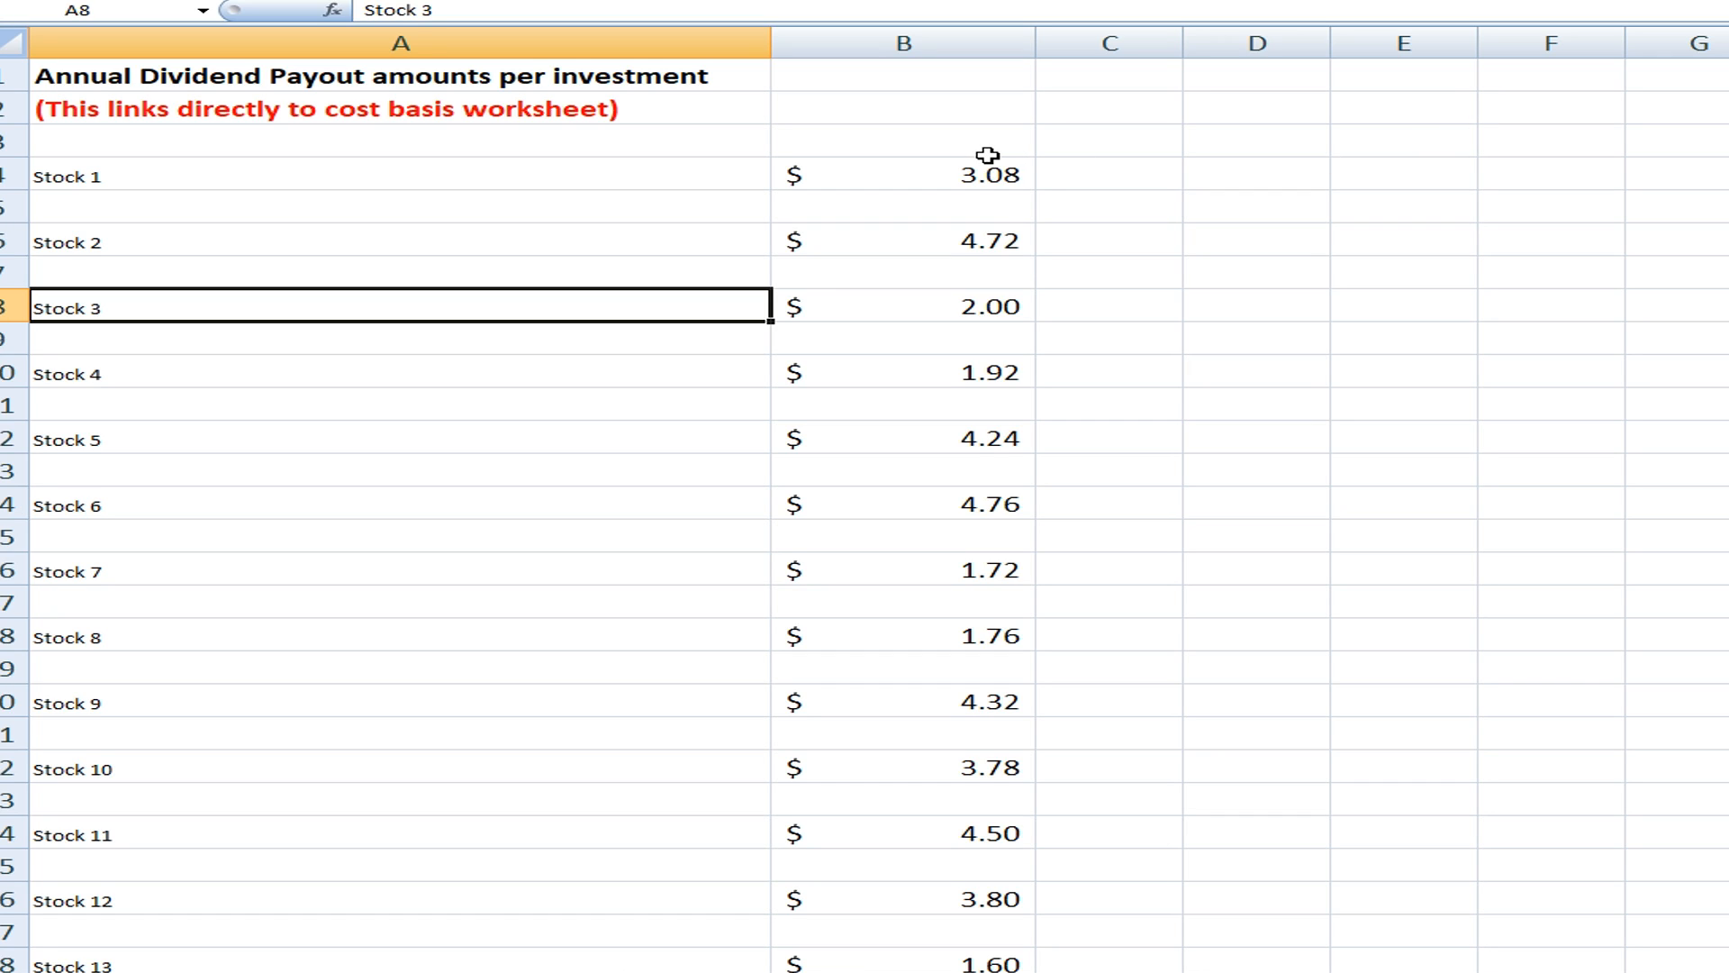
Look through the annual payout amounts per stock and select Stock 1's amount in B4
{"action": "scroll", "coordinate": [940, 132], "scroll_direction": "down", "scroll_amount": 2}
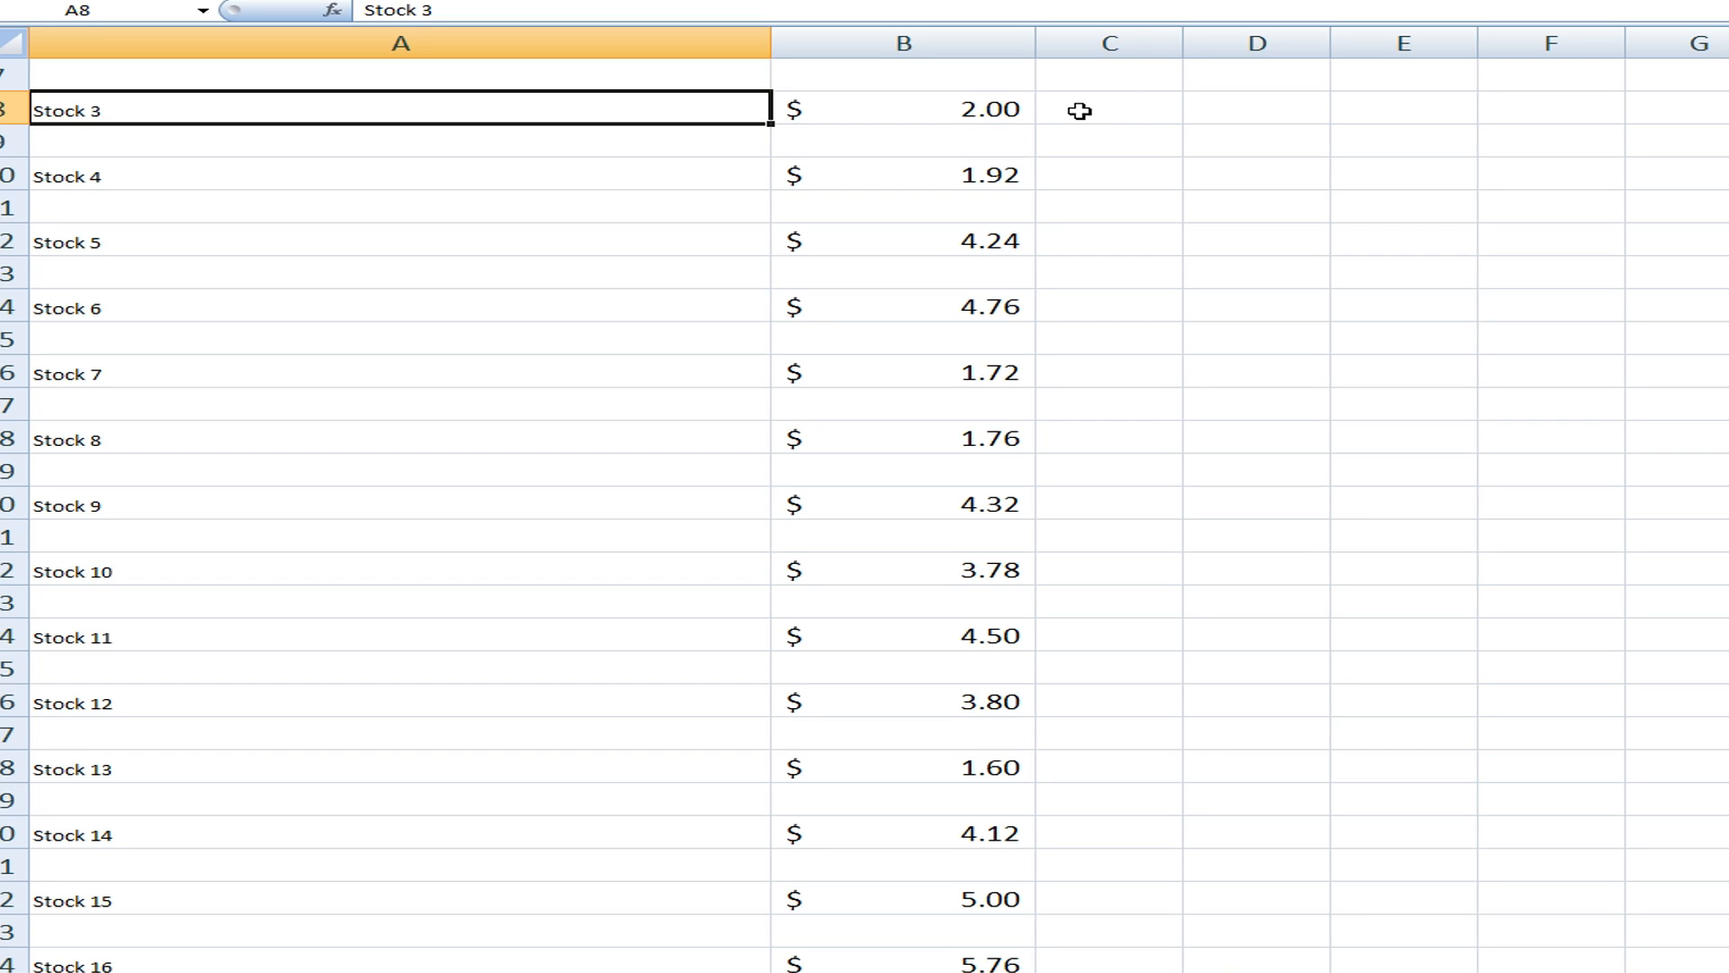
{"action": "scroll", "coordinate": [1040, 163], "scroll_direction": "up", "scroll_amount": 2}
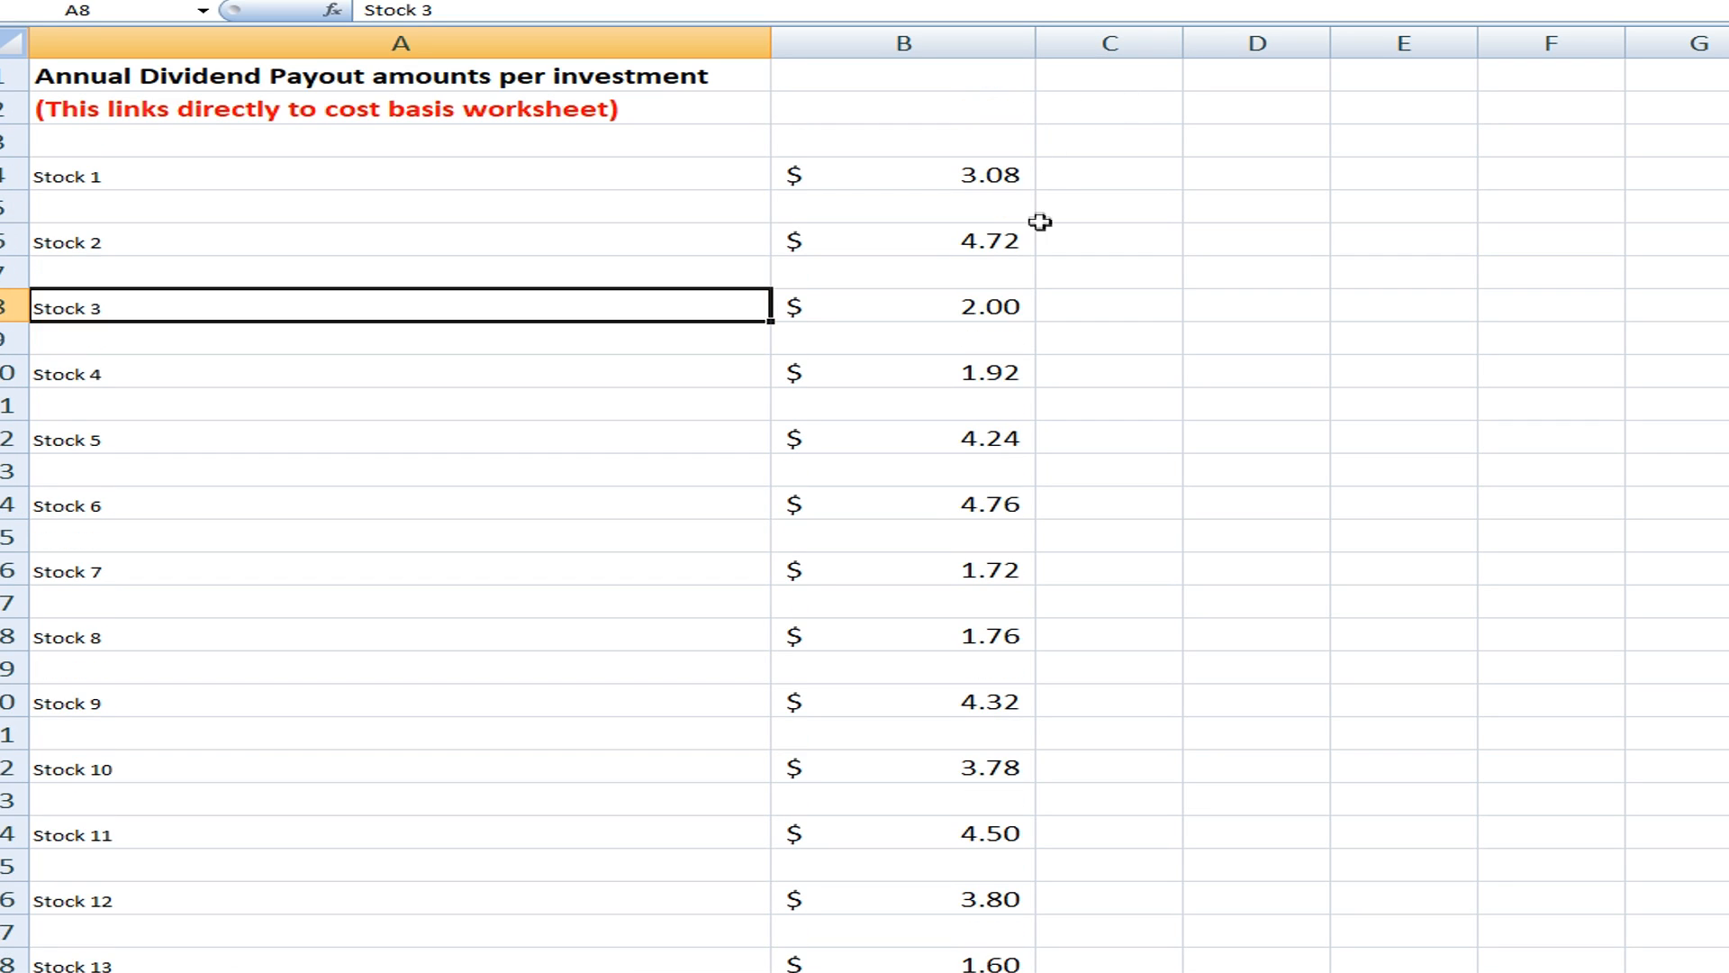
{"action": "right_click", "coordinate": [1020, 179]}
{"action": "key", "text": "Escape"}
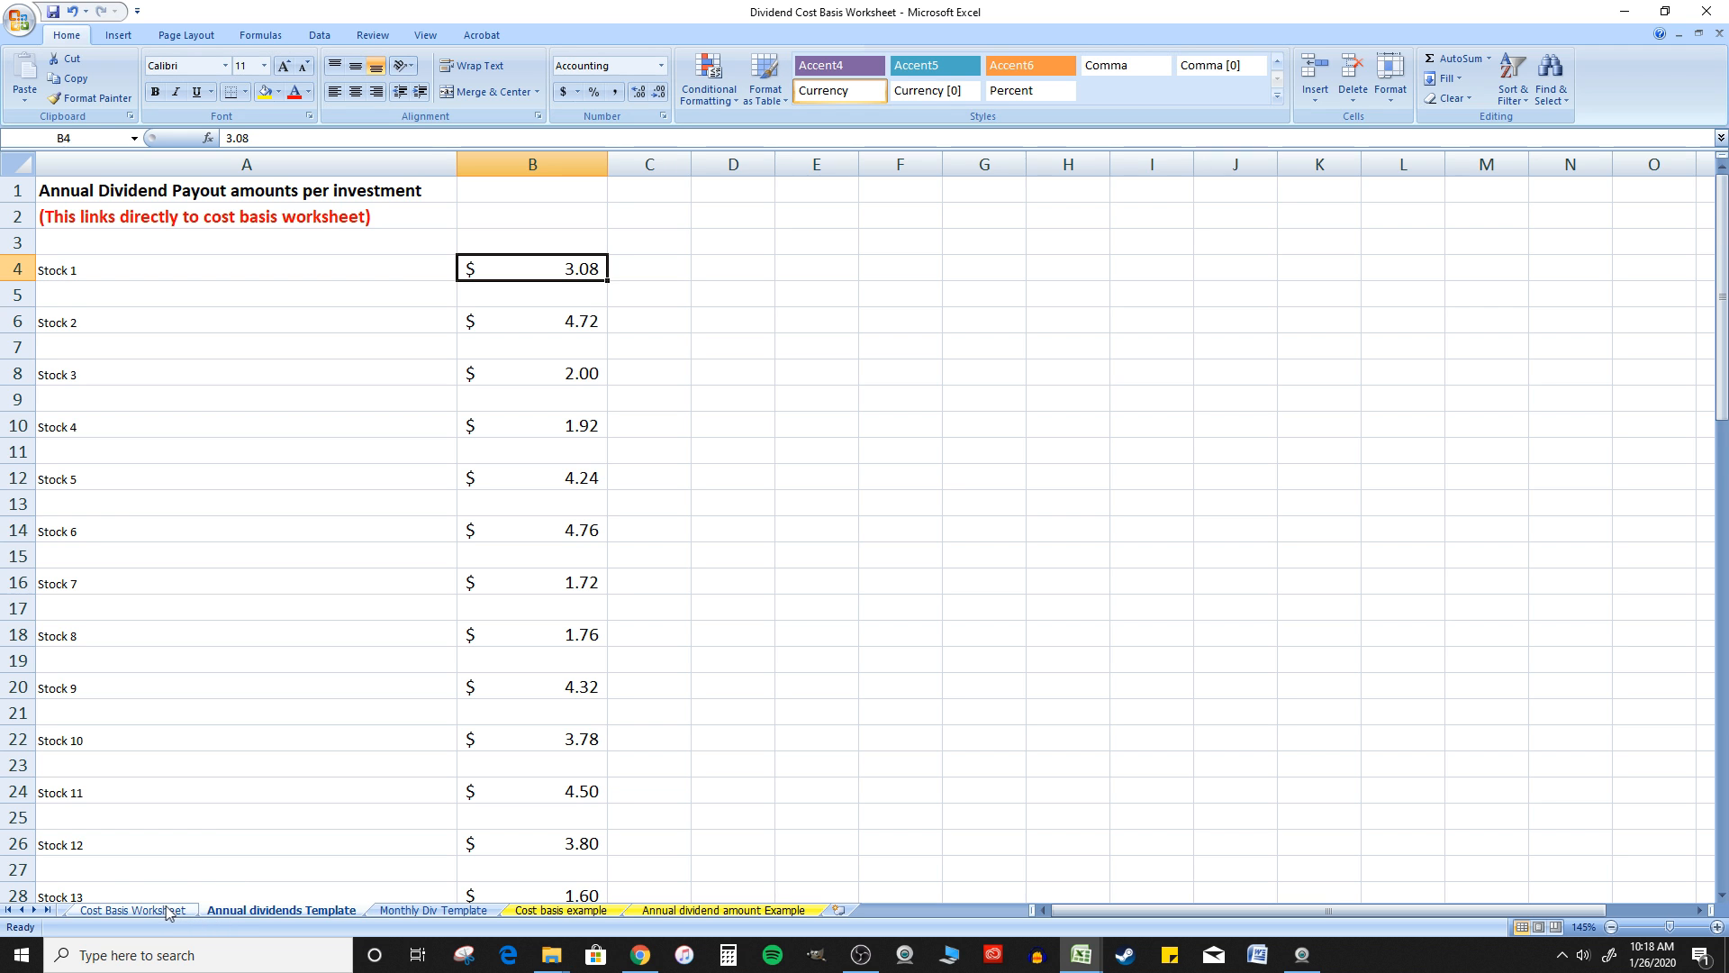
Return to the Cost Basis Worksheet and check the dividends per share cells of the other stocks, including F22
{"action": "left_click", "coordinate": [135, 911]}
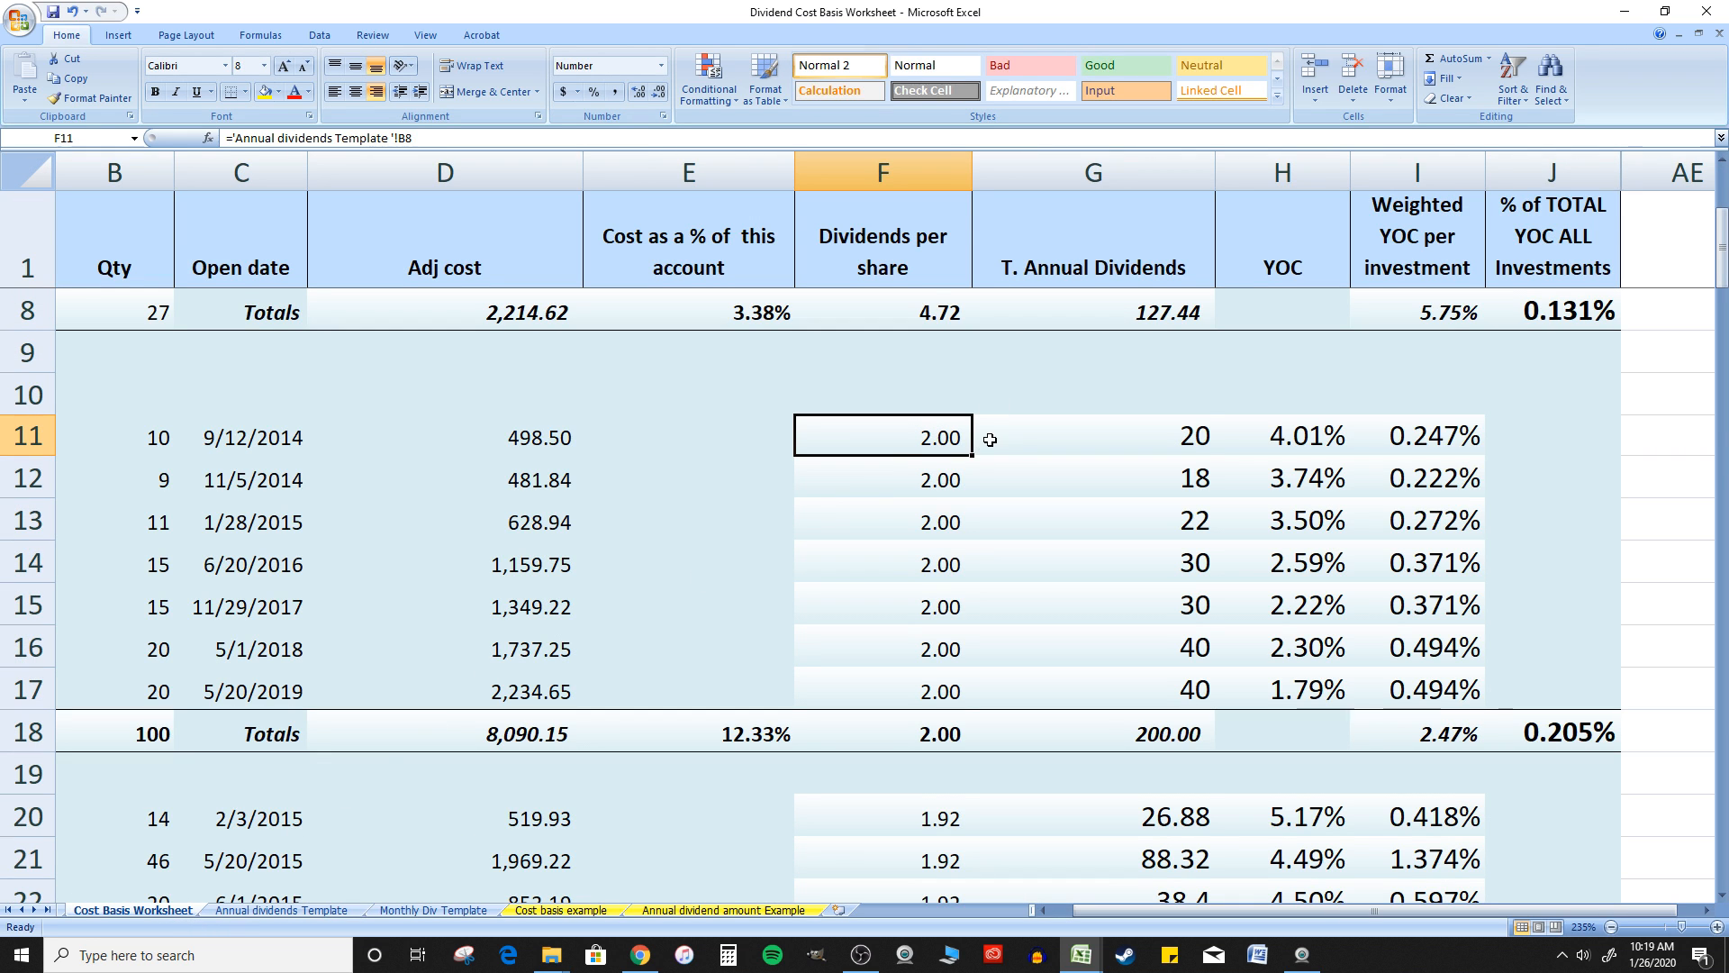
{"action": "left_click", "coordinate": [927, 317]}
{"action": "scroll", "coordinate": [927, 288], "scroll_direction": "down", "scroll_amount": 4}
{"action": "left_click", "coordinate": [927, 398]}
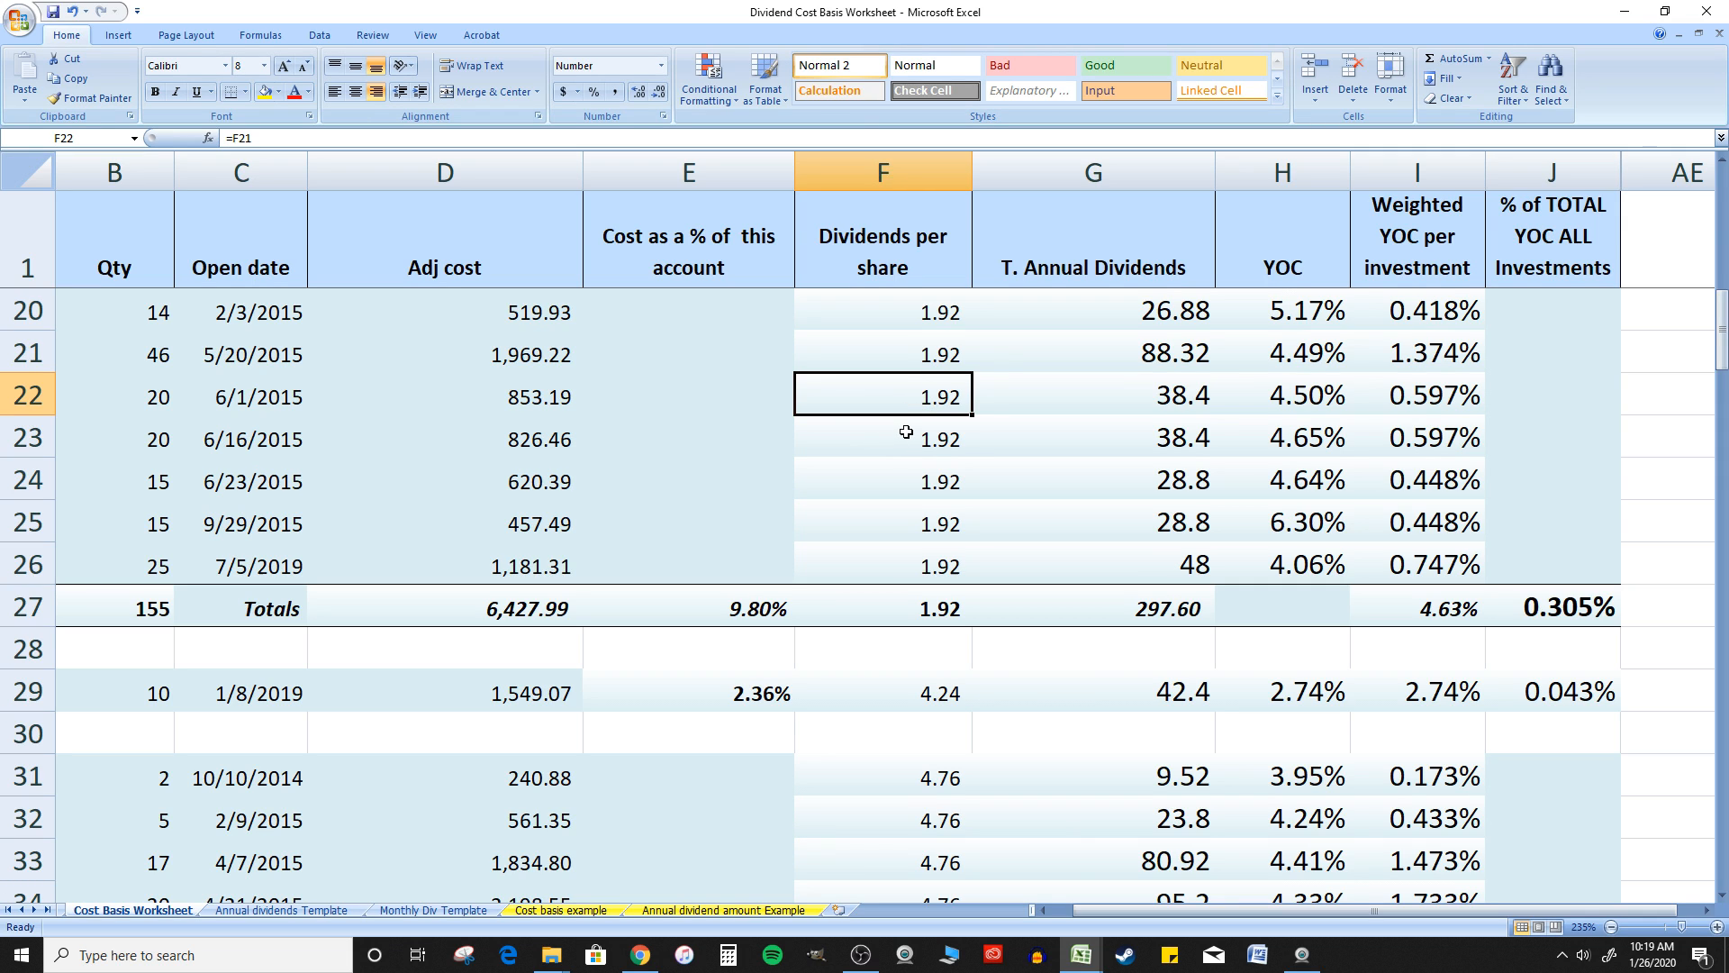
{"action": "scroll", "coordinate": [906, 432], "scroll_direction": "up", "scroll_amount": 6}
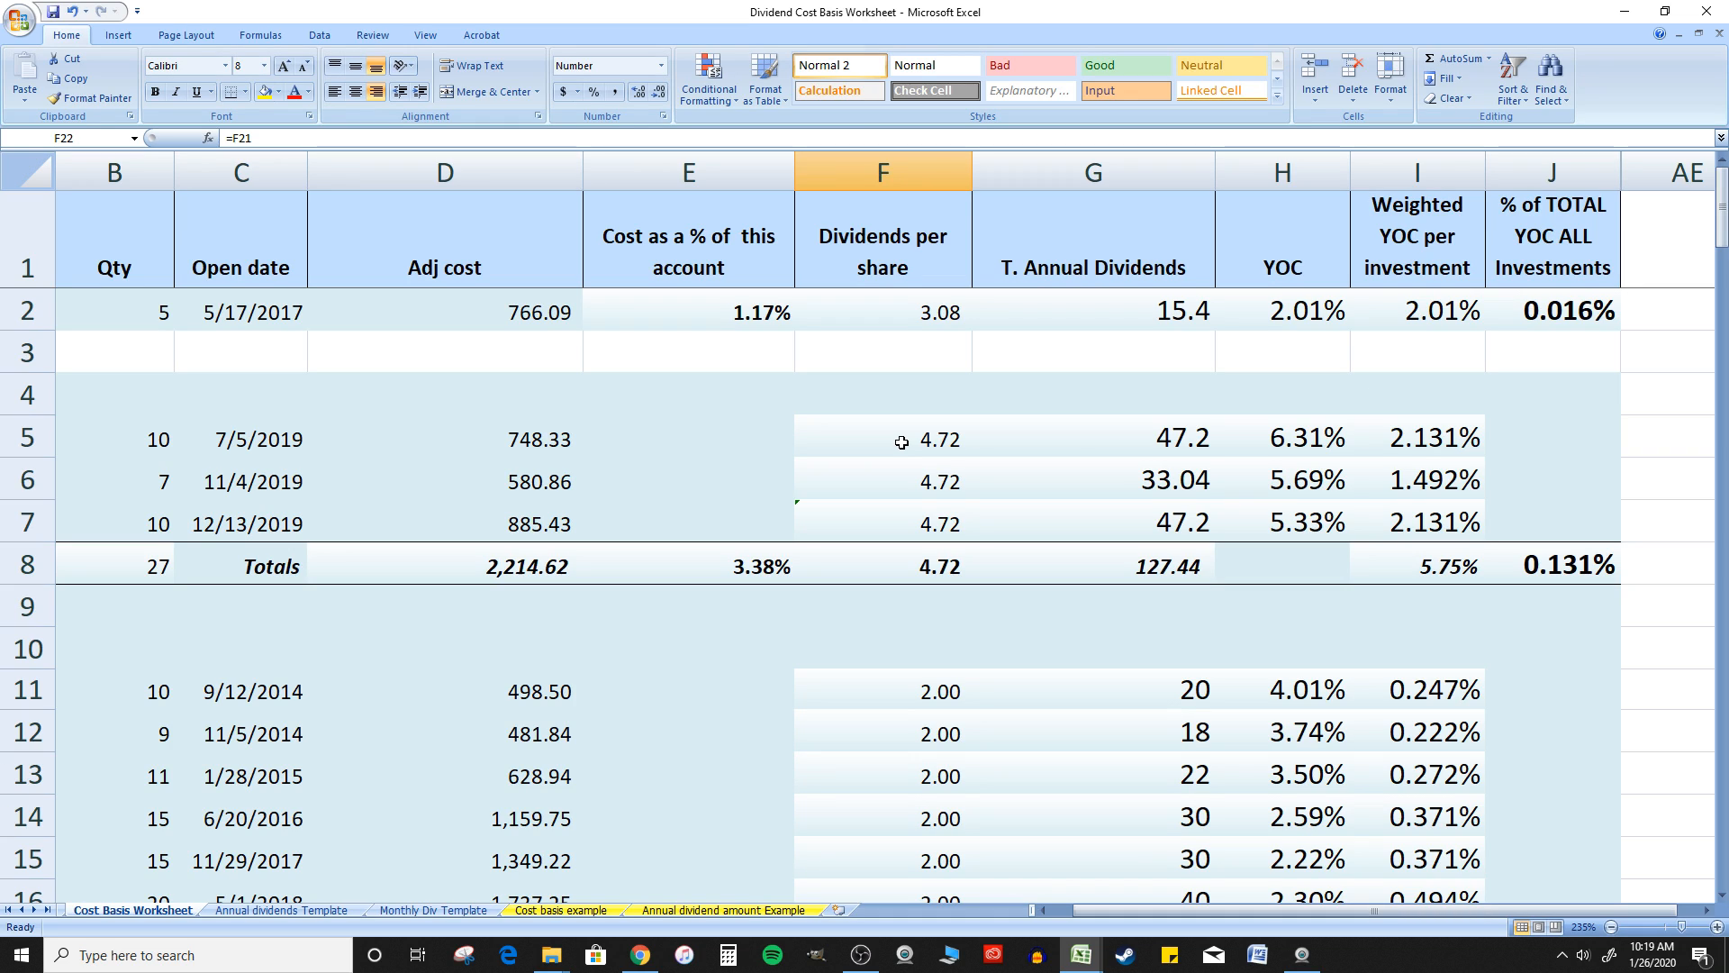
Check the Stock 3 and Stock 1 payout amounts on the Annual dividends Template sheet, and return to the Cost Basis Worksheet
{"action": "left_click", "coordinate": [329, 911]}
{"action": "left_click", "coordinate": [490, 431]}
{"action": "left_click", "coordinate": [521, 371]}
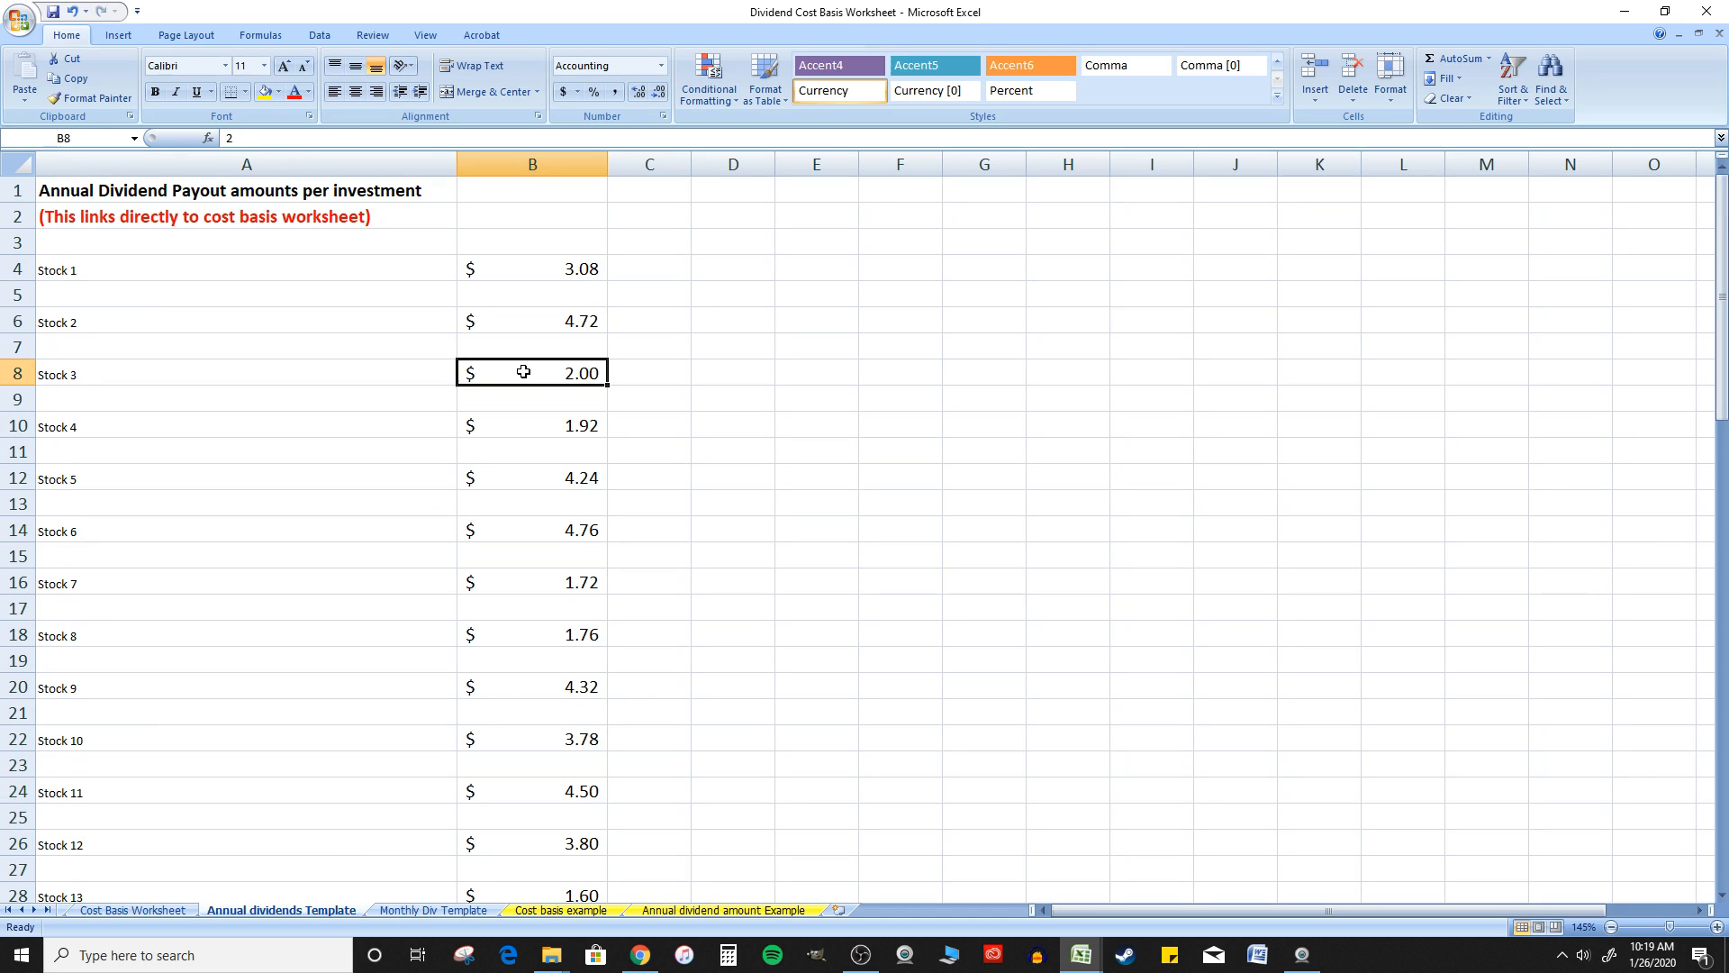
{"action": "left_click", "coordinate": [579, 267]}
{"action": "scroll", "coordinate": [577, 279], "scroll_direction": "down", "scroll_amount": 4}
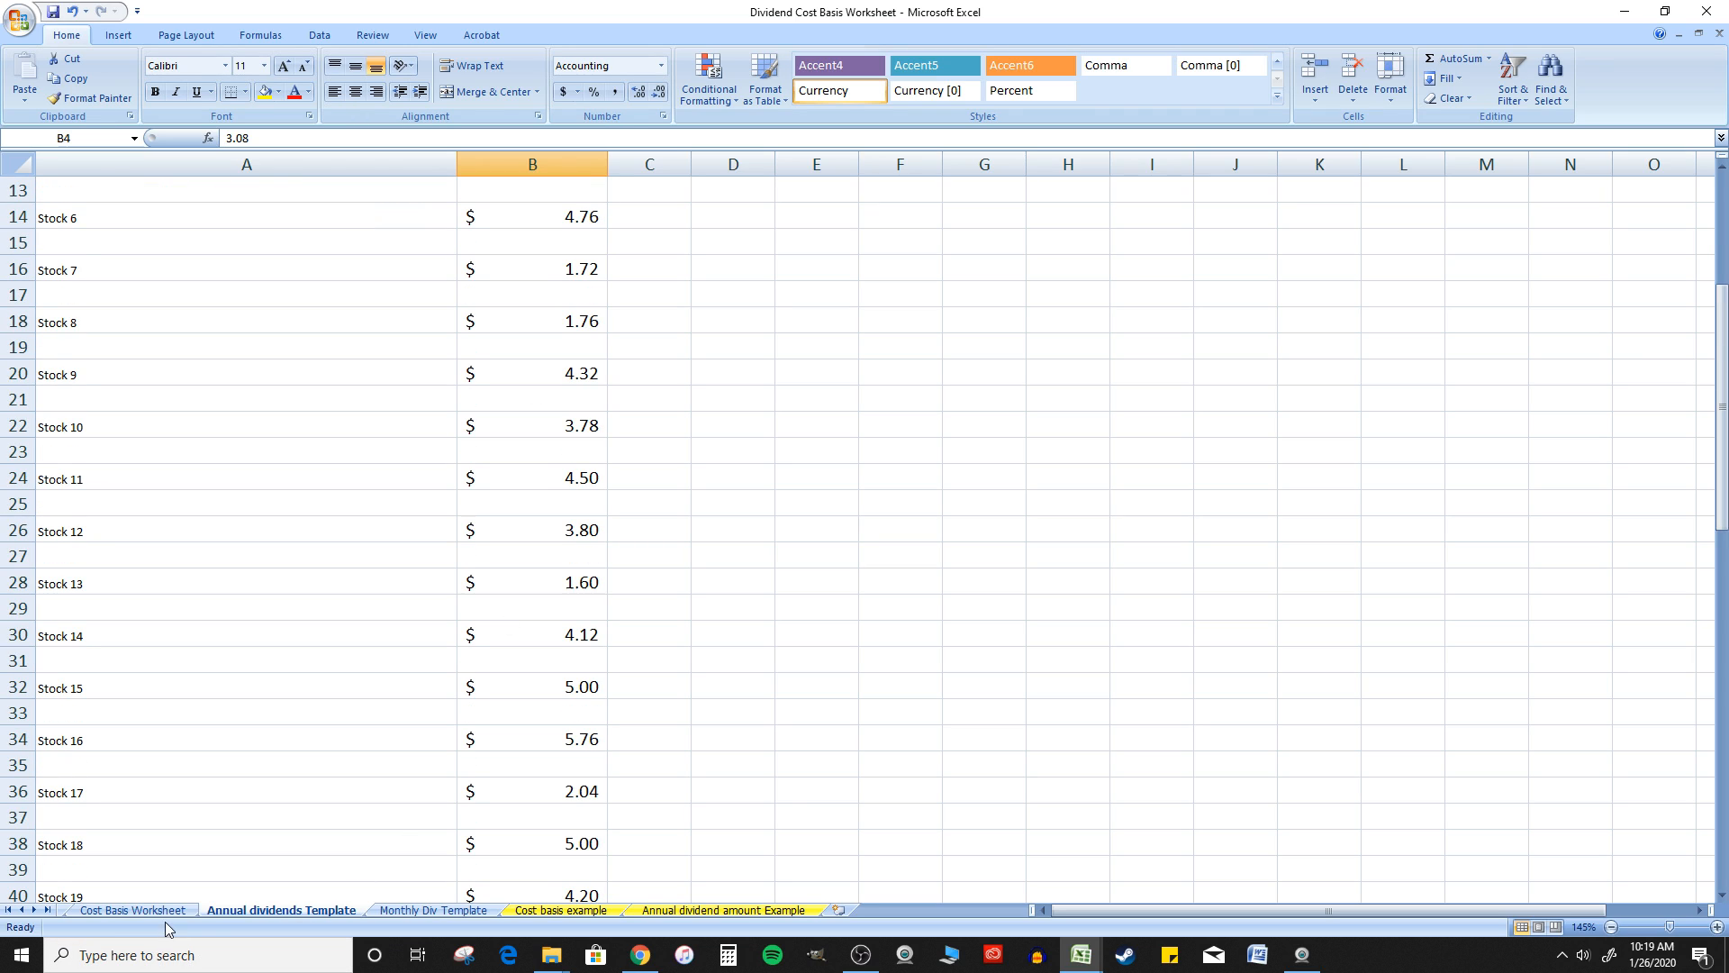
{"action": "left_click", "coordinate": [135, 910]}
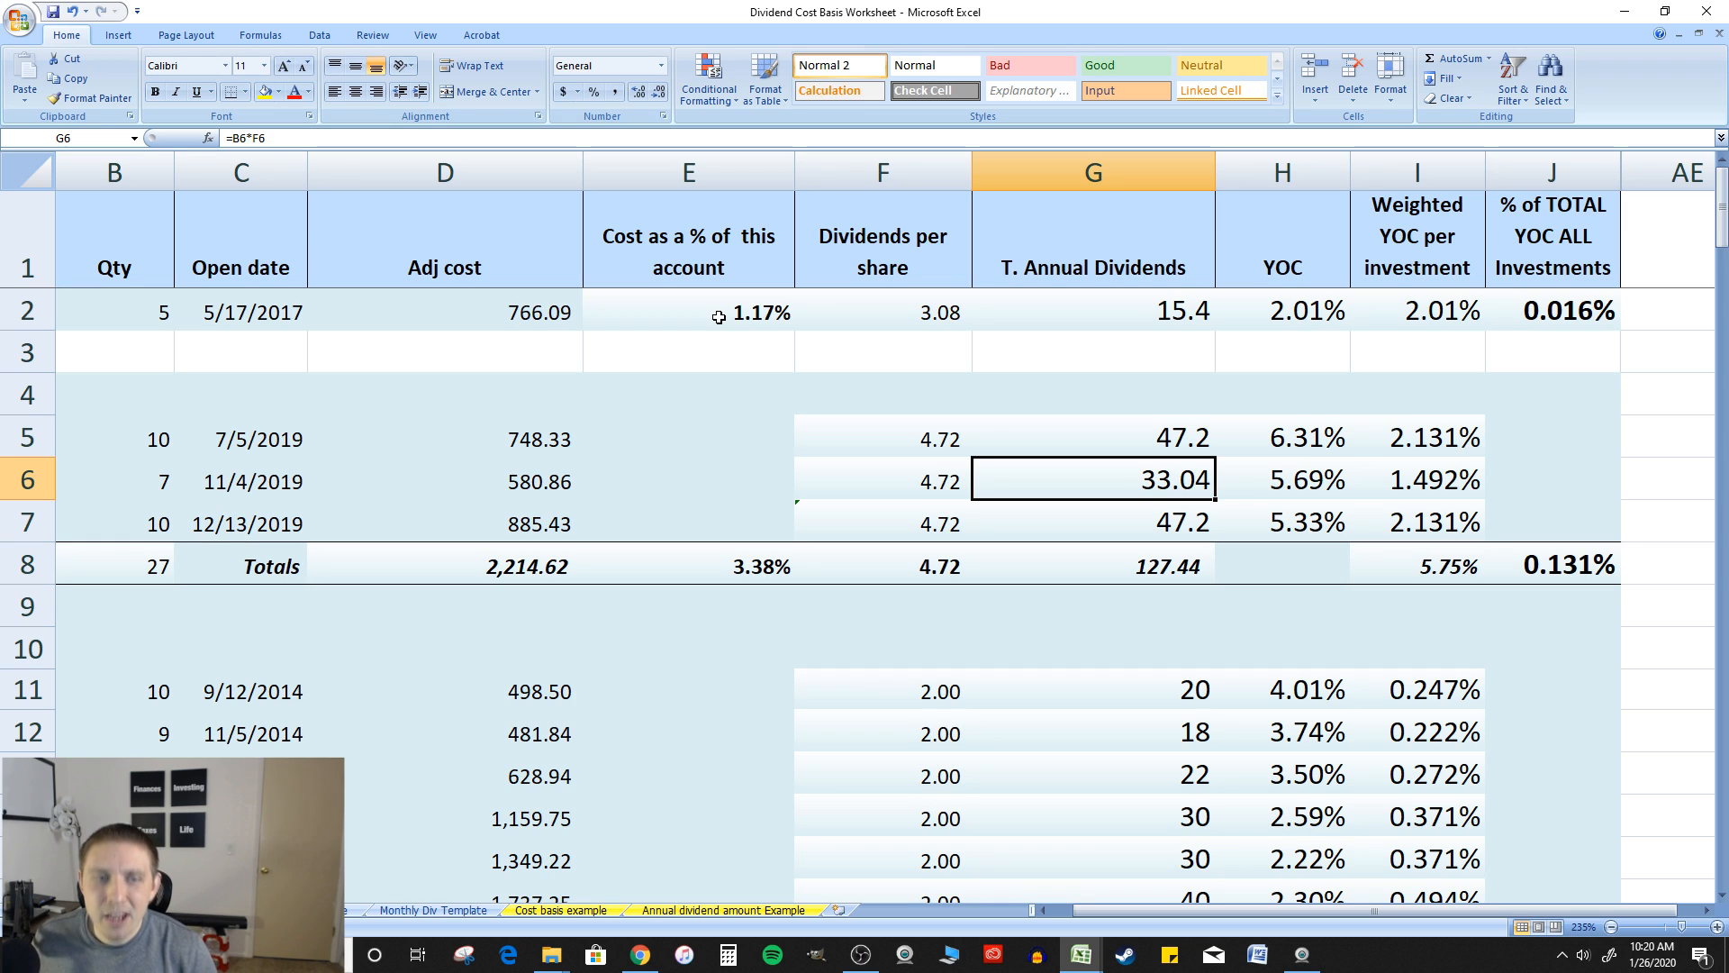
Open the Monthly Div Template sheet and select the American water works entry in the Investment column
{"action": "left_click", "coordinate": [413, 911]}
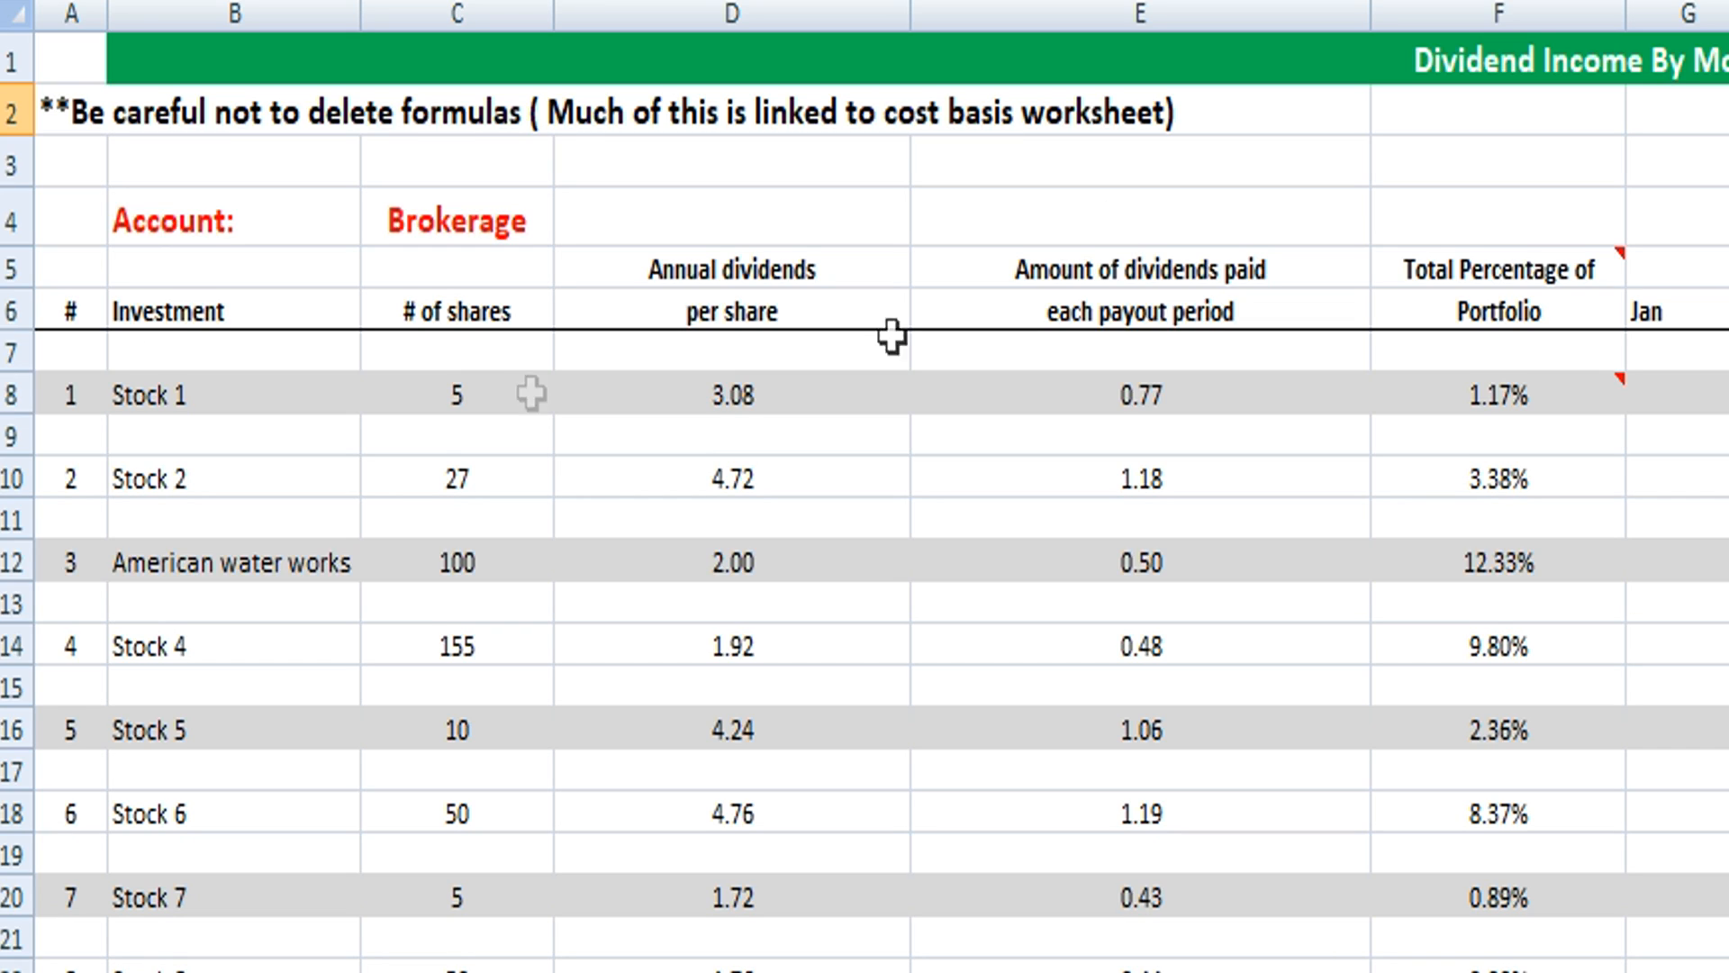
{"action": "left_click", "coordinate": [543, 437]}
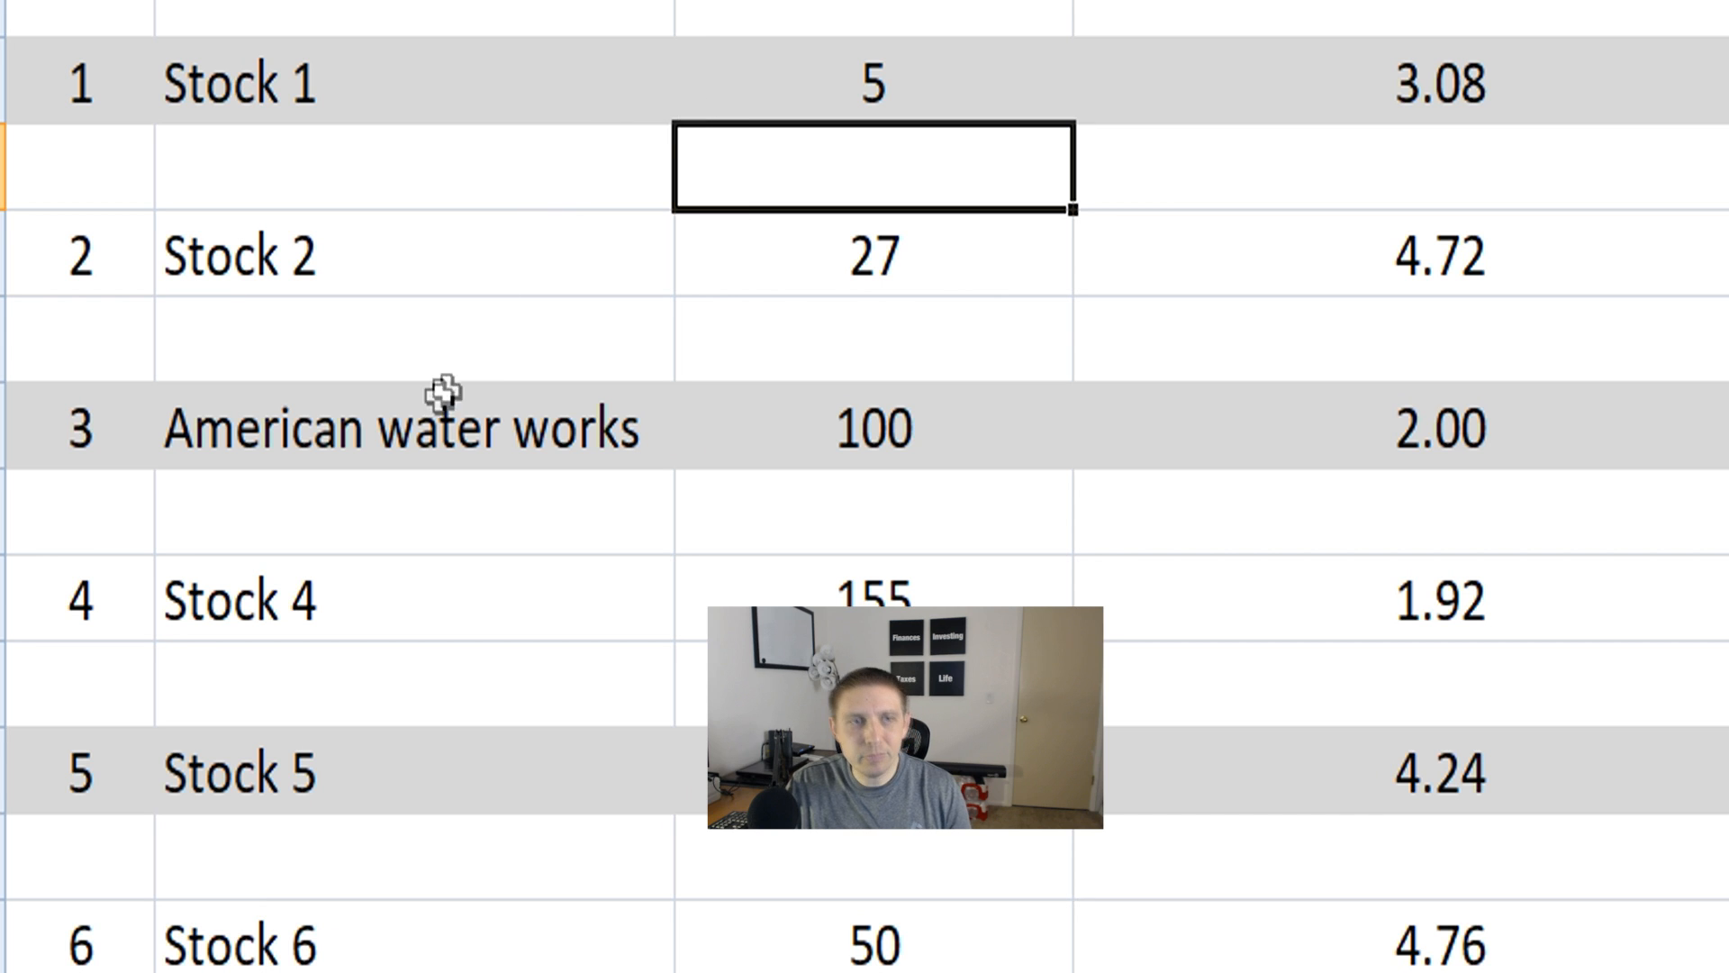
{"action": "left_click", "coordinate": [421, 392]}
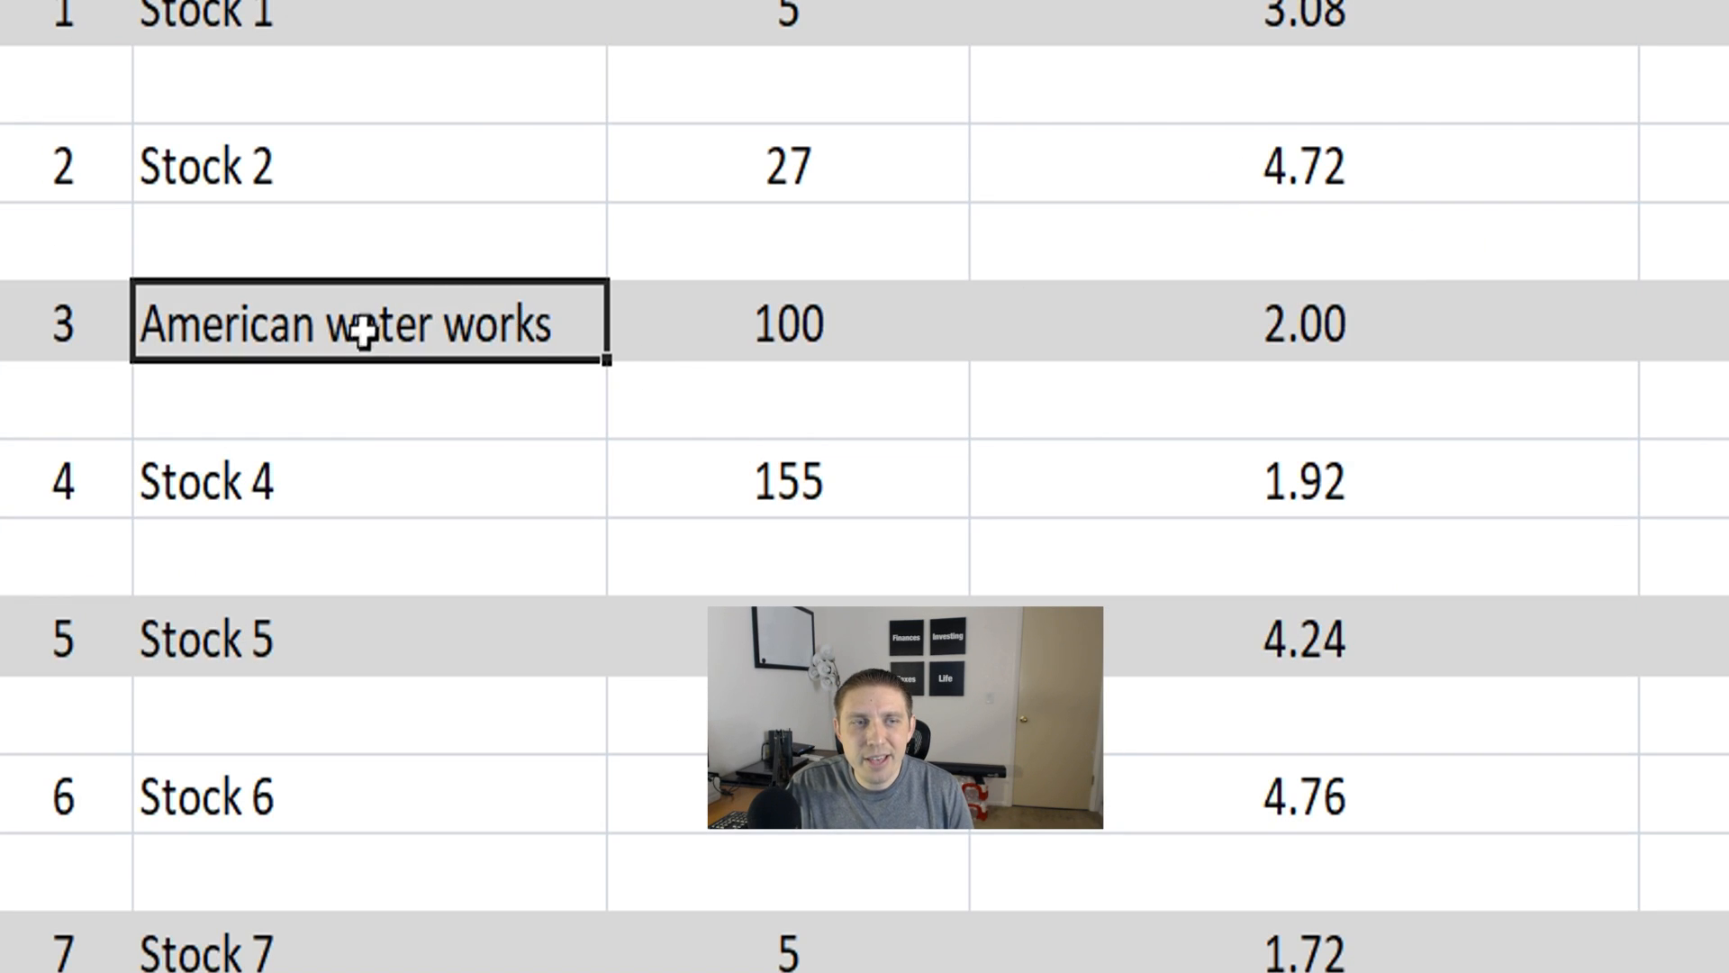
Return to the Cost Basis Worksheet and find the American water works purchases in the Security column, selecting A12
{"action": "left_click", "coordinate": [522, 456]}
{"action": "left_click", "coordinate": [463, 321]}
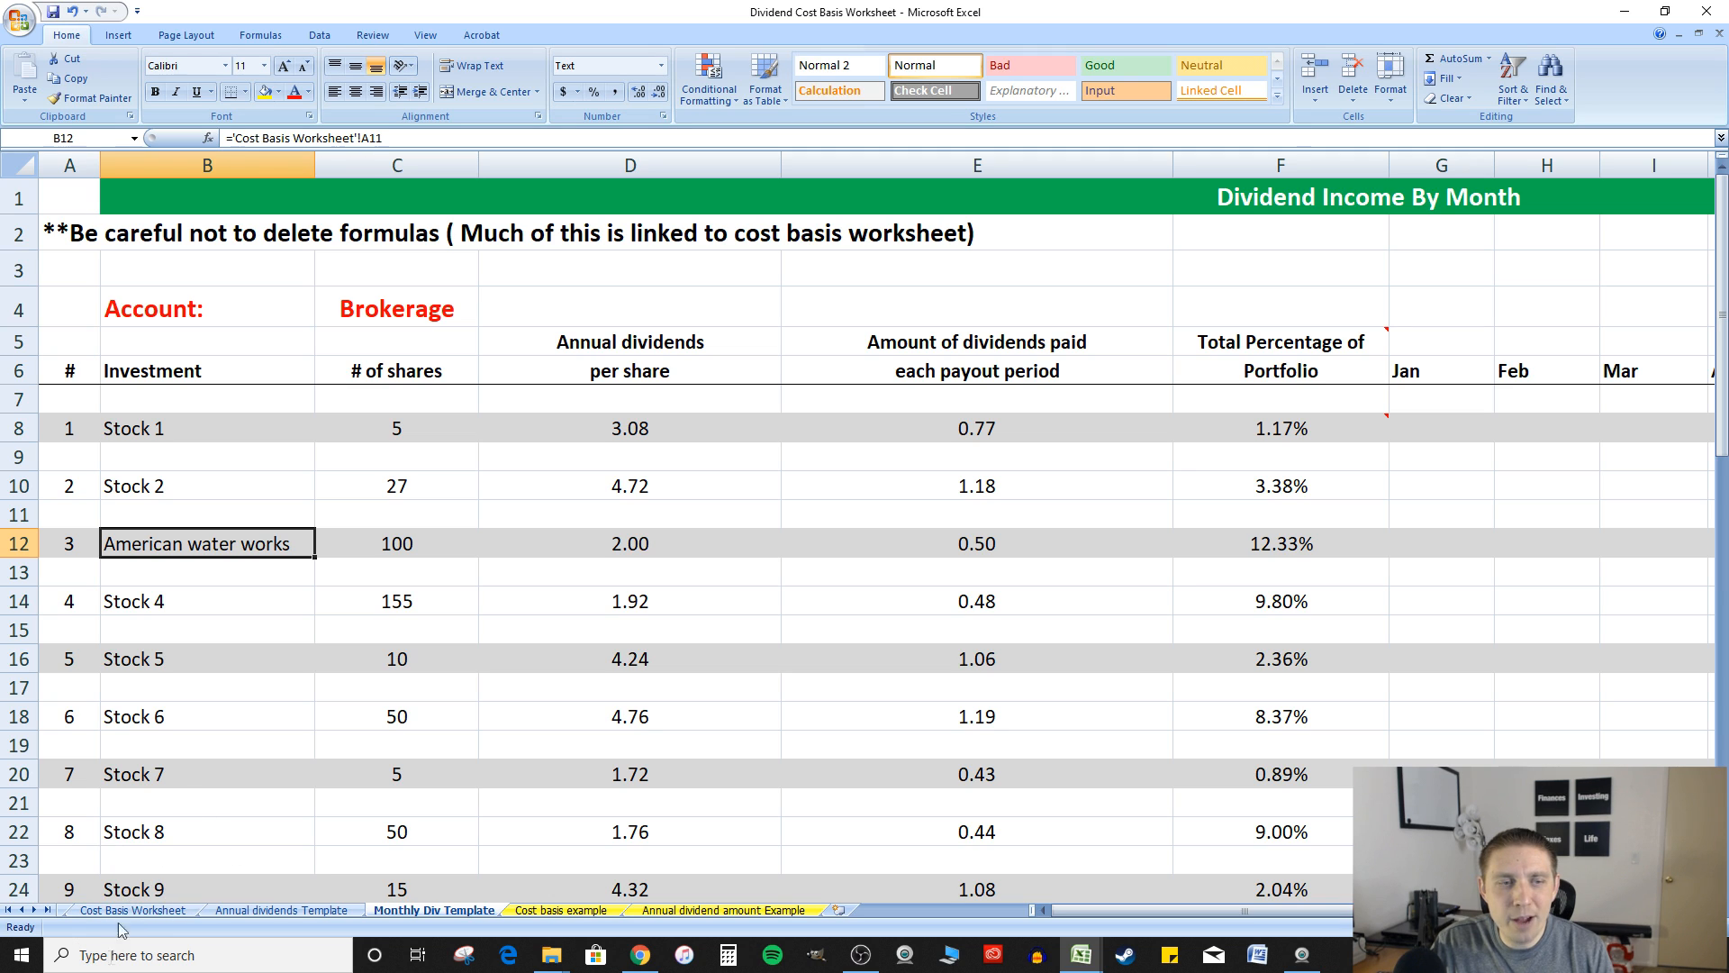
{"action": "right_click", "coordinate": [128, 863]}
{"action": "key", "text": "Escape"}
{"action": "left_click", "coordinate": [126, 909]}
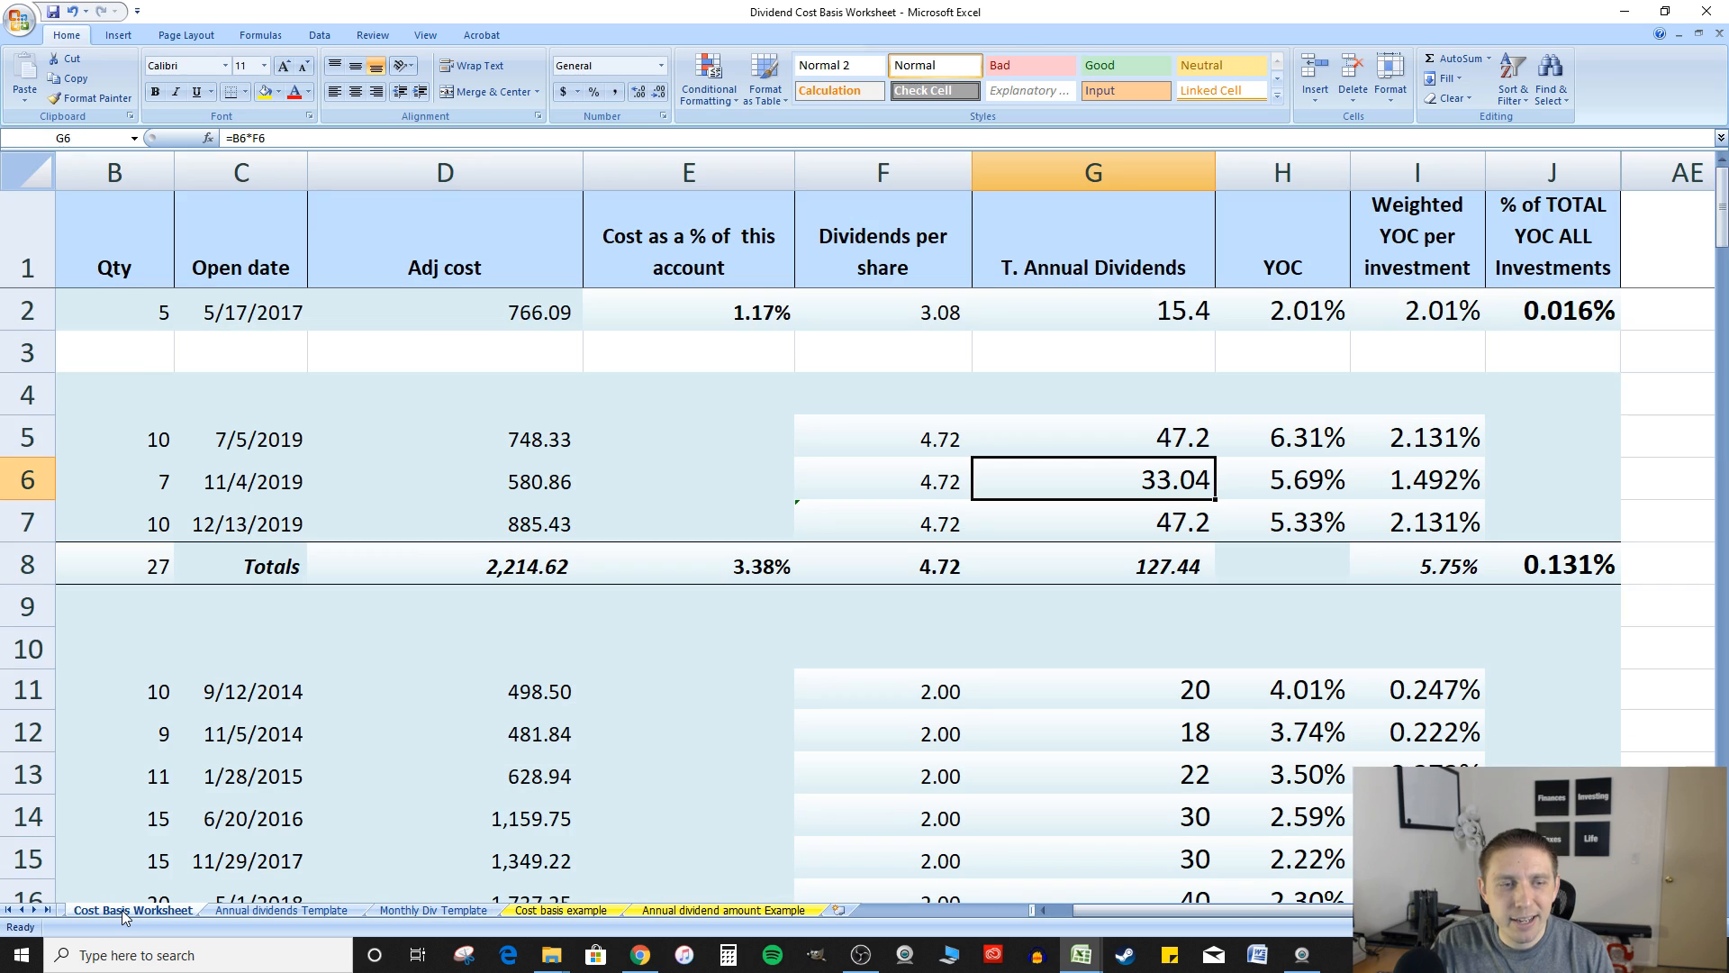
{"action": "left_click", "coordinate": [1043, 909]}
{"action": "scroll", "coordinate": [233, 635], "scroll_direction": "down", "scroll_amount": 3}
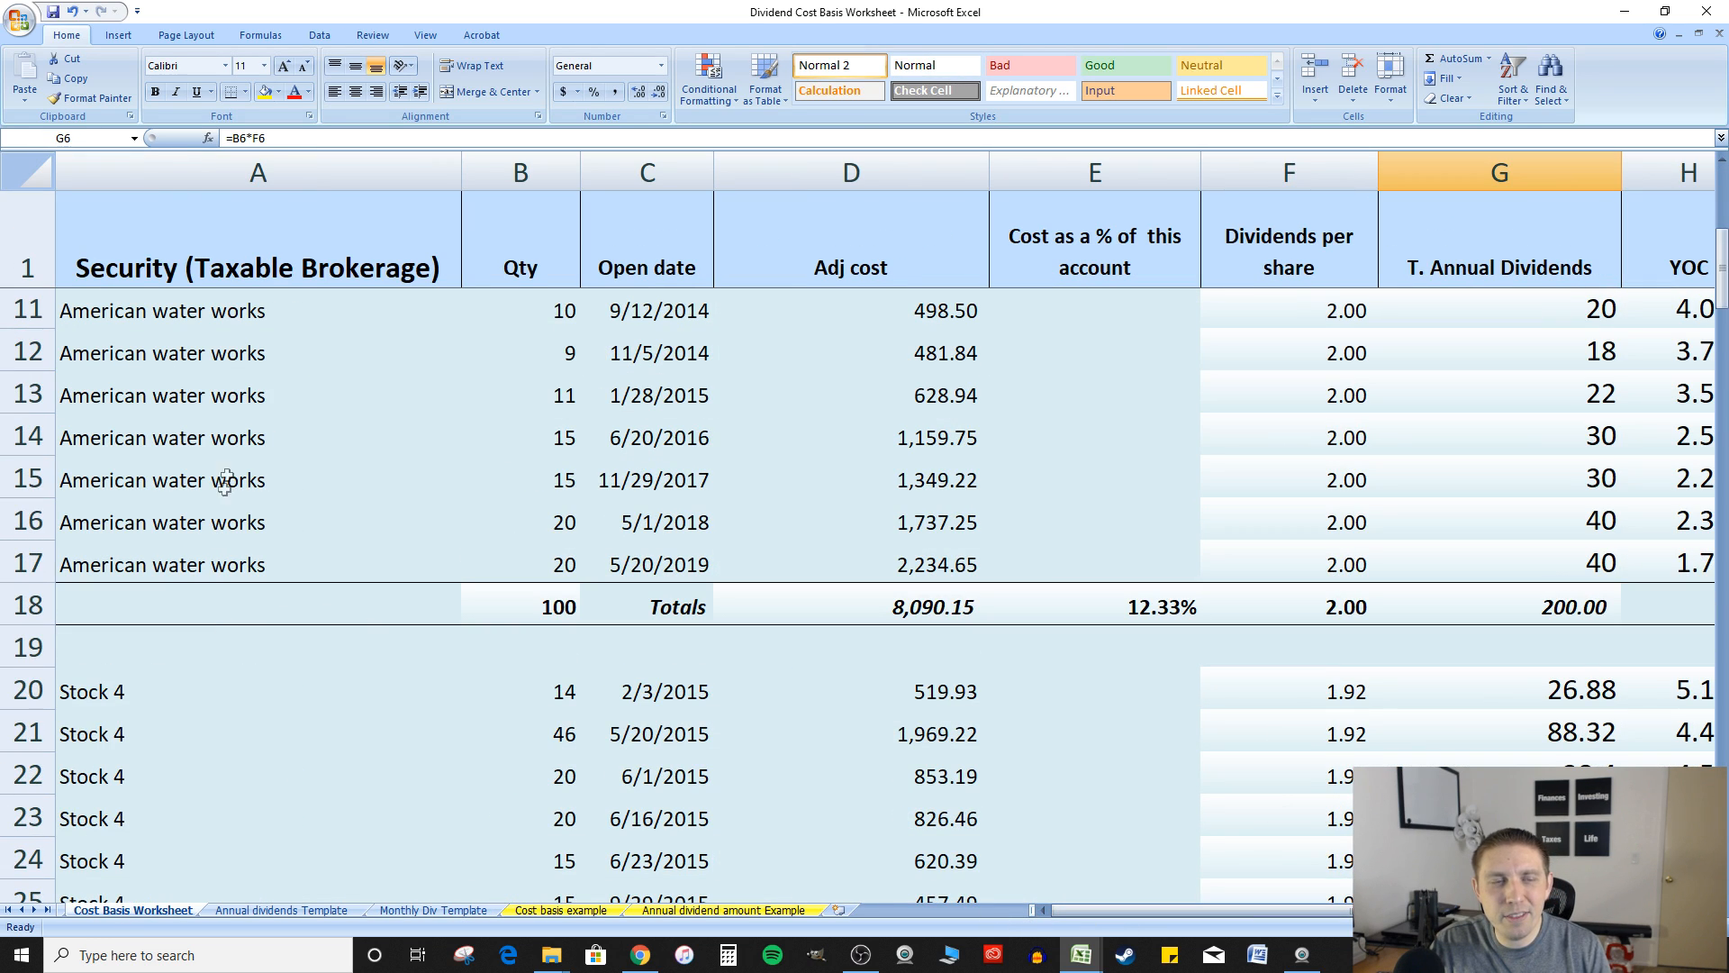
{"action": "left_click", "coordinate": [220, 325]}
{"action": "right_click", "coordinate": [207, 343]}
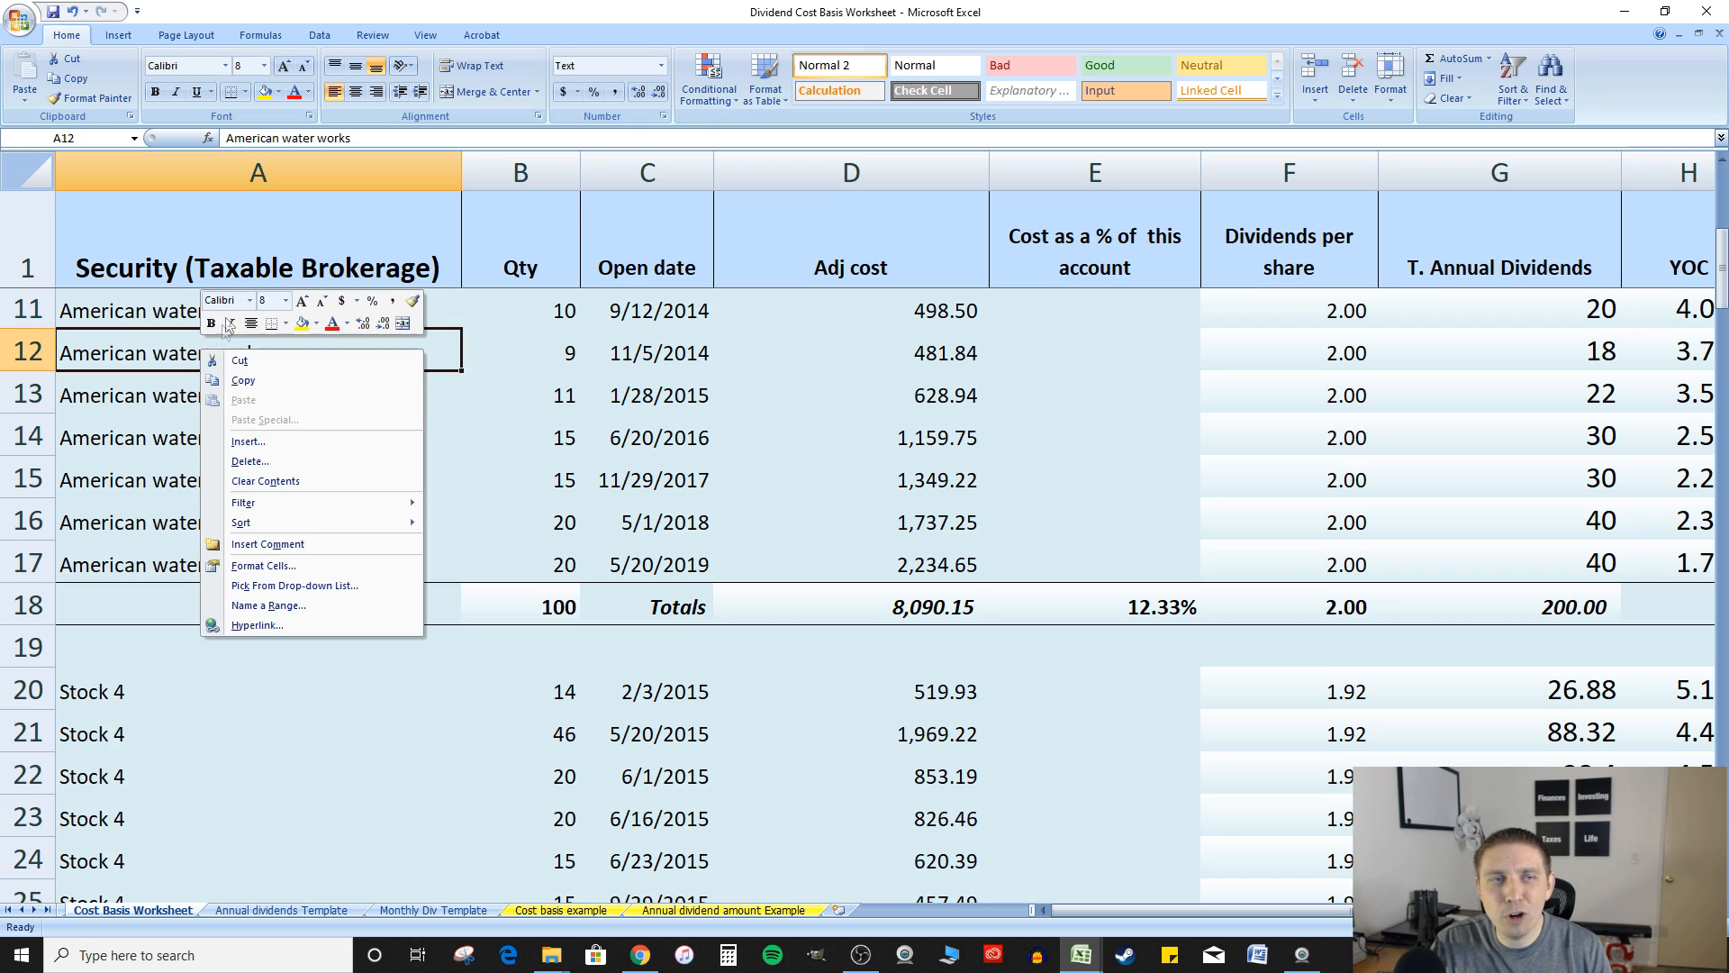
{"action": "key", "text": "Escape"}
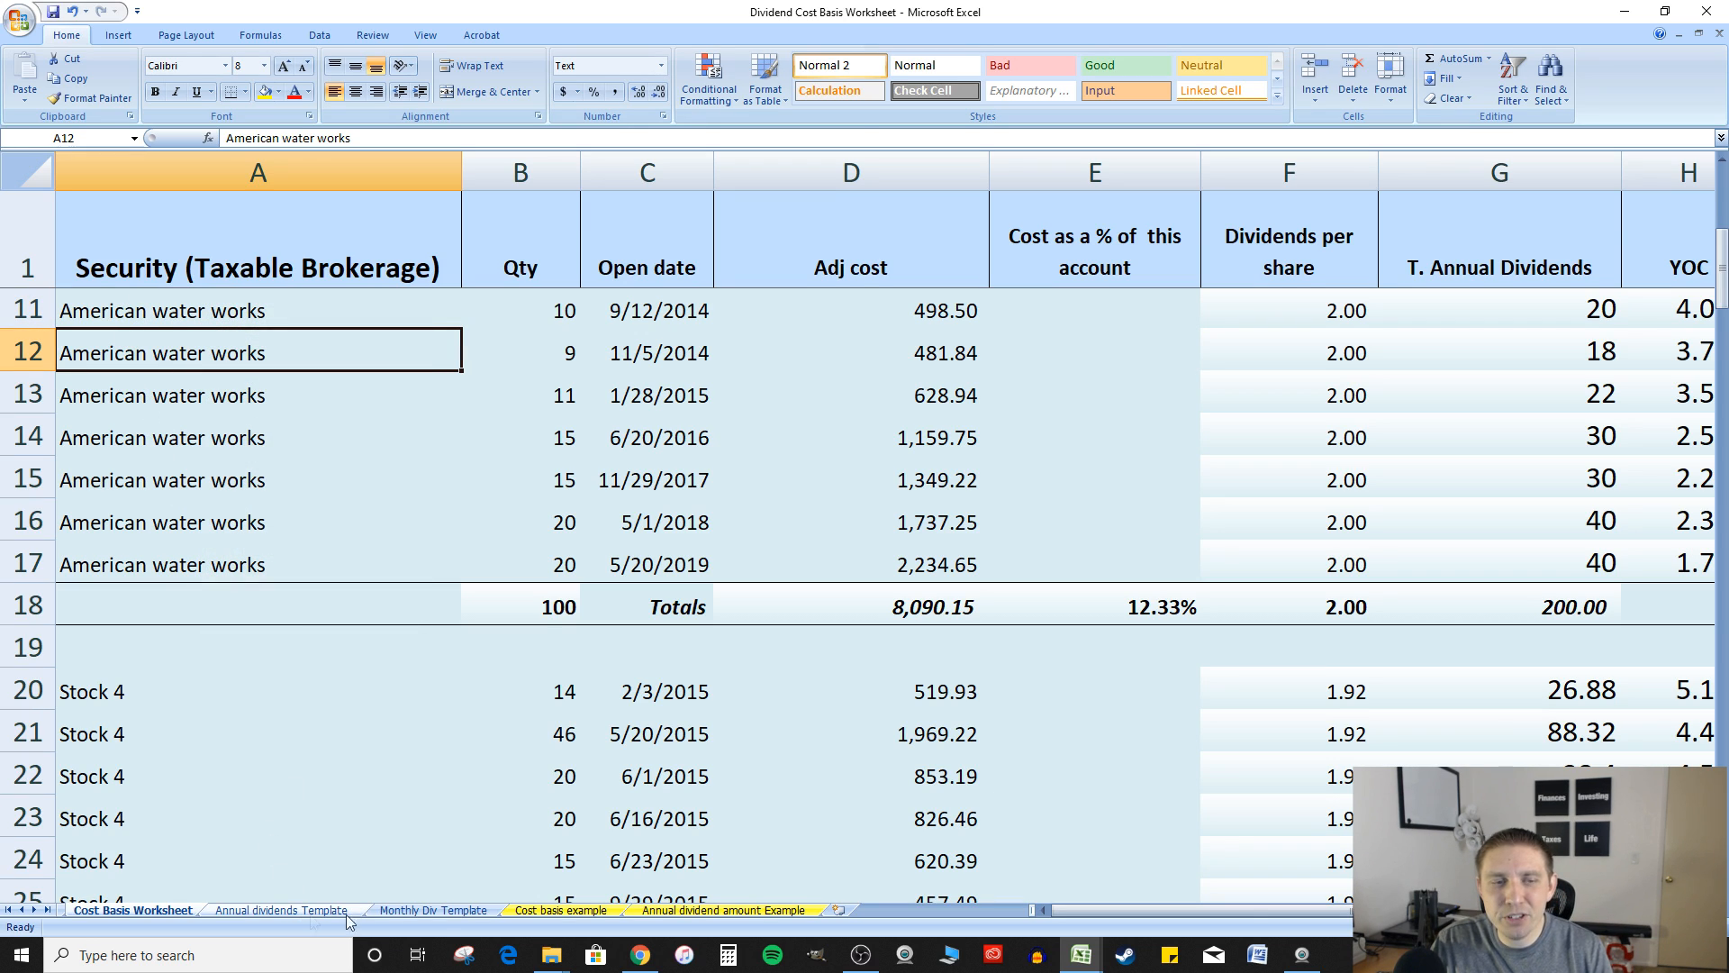
On the Monthly Div Template sheet, check the linked share count and annual dividends per share of American water works in C12 and D12
{"action": "left_click", "coordinate": [412, 913]}
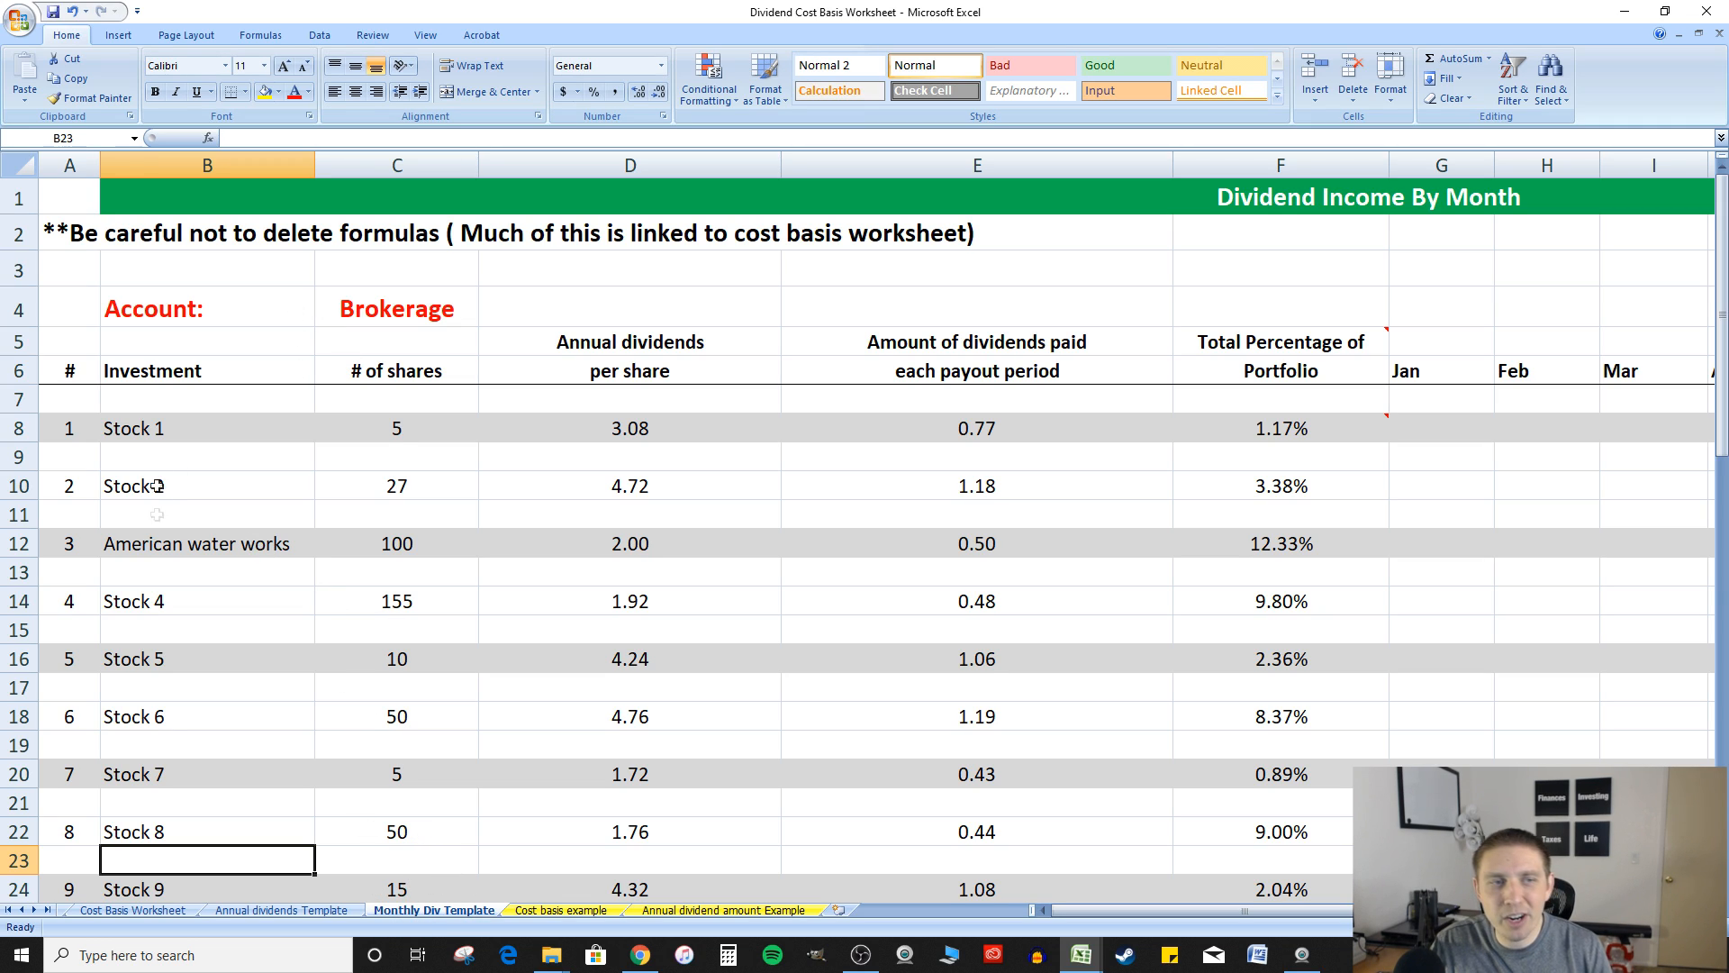
{"action": "left_click", "coordinate": [183, 553]}
{"action": "left_click", "coordinate": [398, 543]}
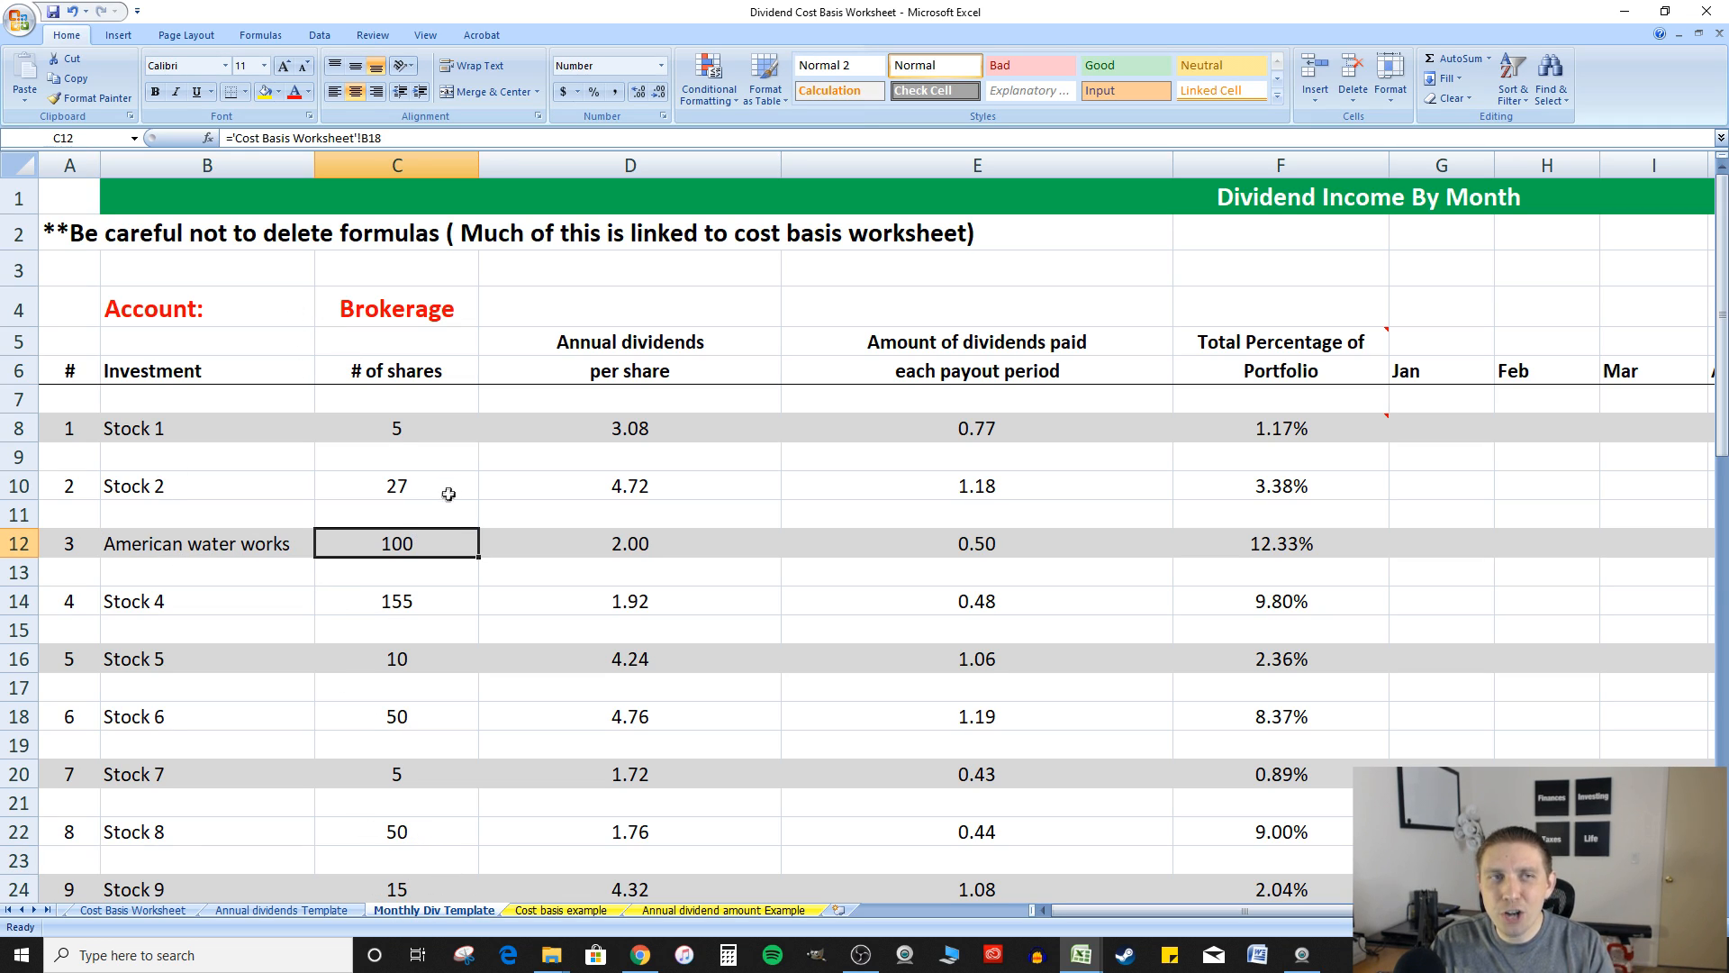
{"action": "left_click", "coordinate": [654, 543]}
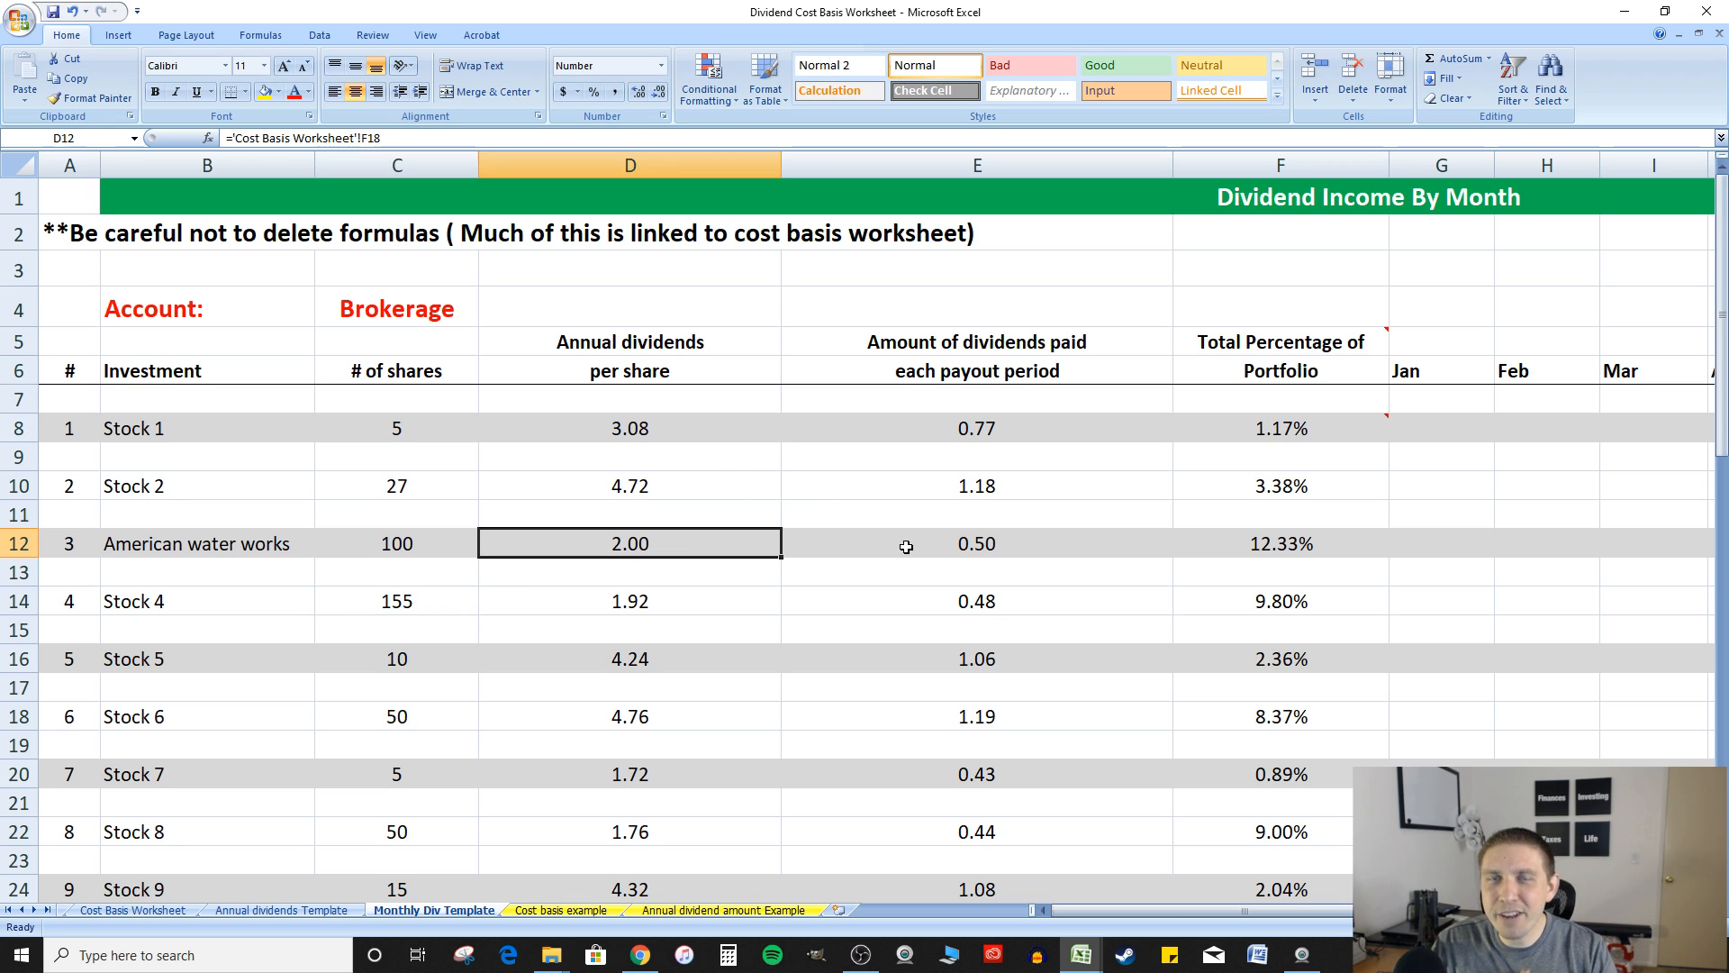
Inspect the formula in E12 that works out the American water works dividend paid each payout period
{"action": "left_click", "coordinate": [997, 544]}
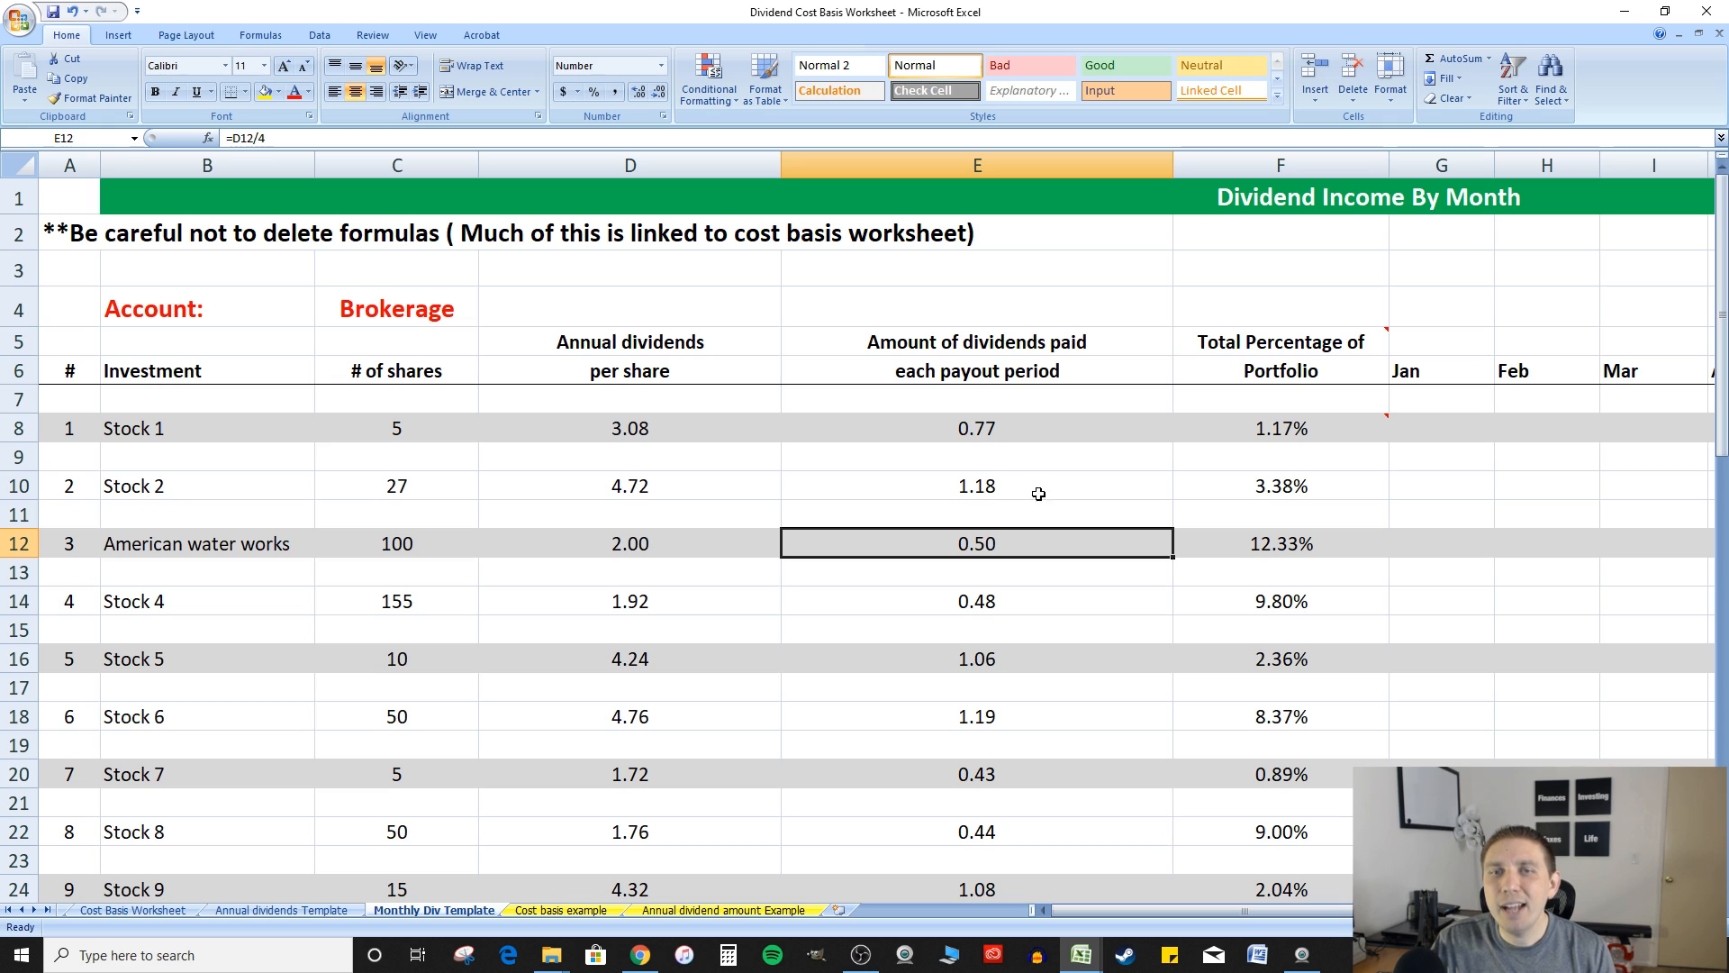
{"action": "double_click", "coordinate": [993, 546]}
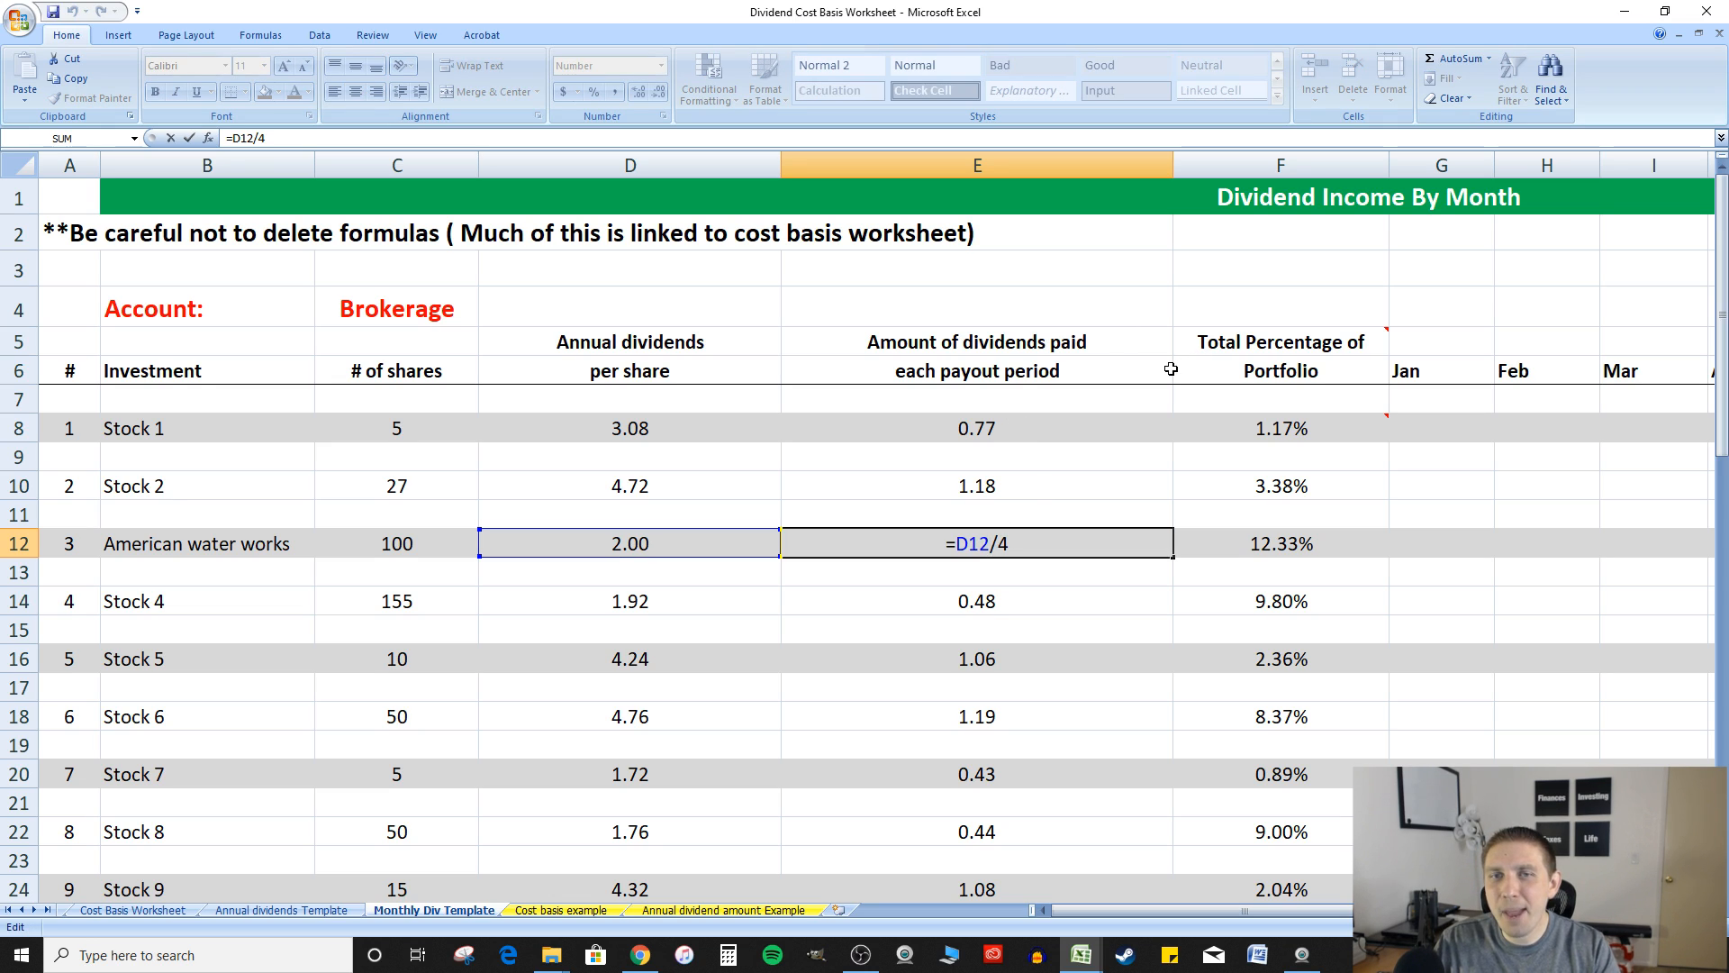
{"action": "key", "text": "Escape"}
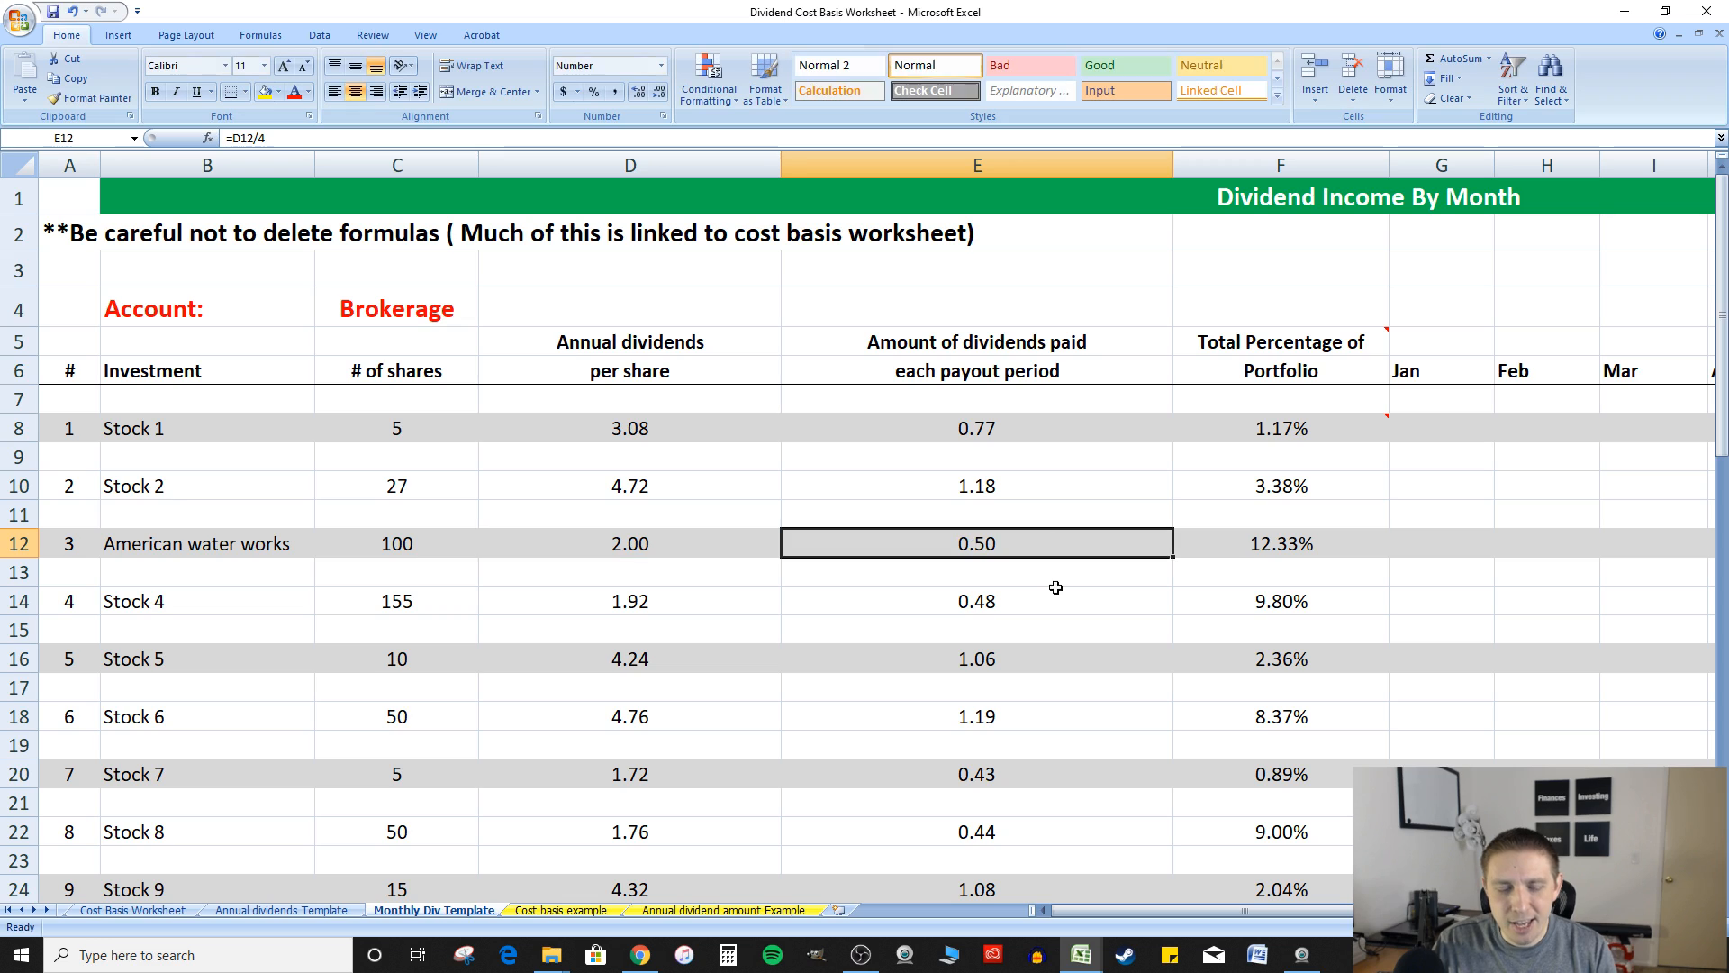
{"action": "double_click", "coordinate": [997, 544]}
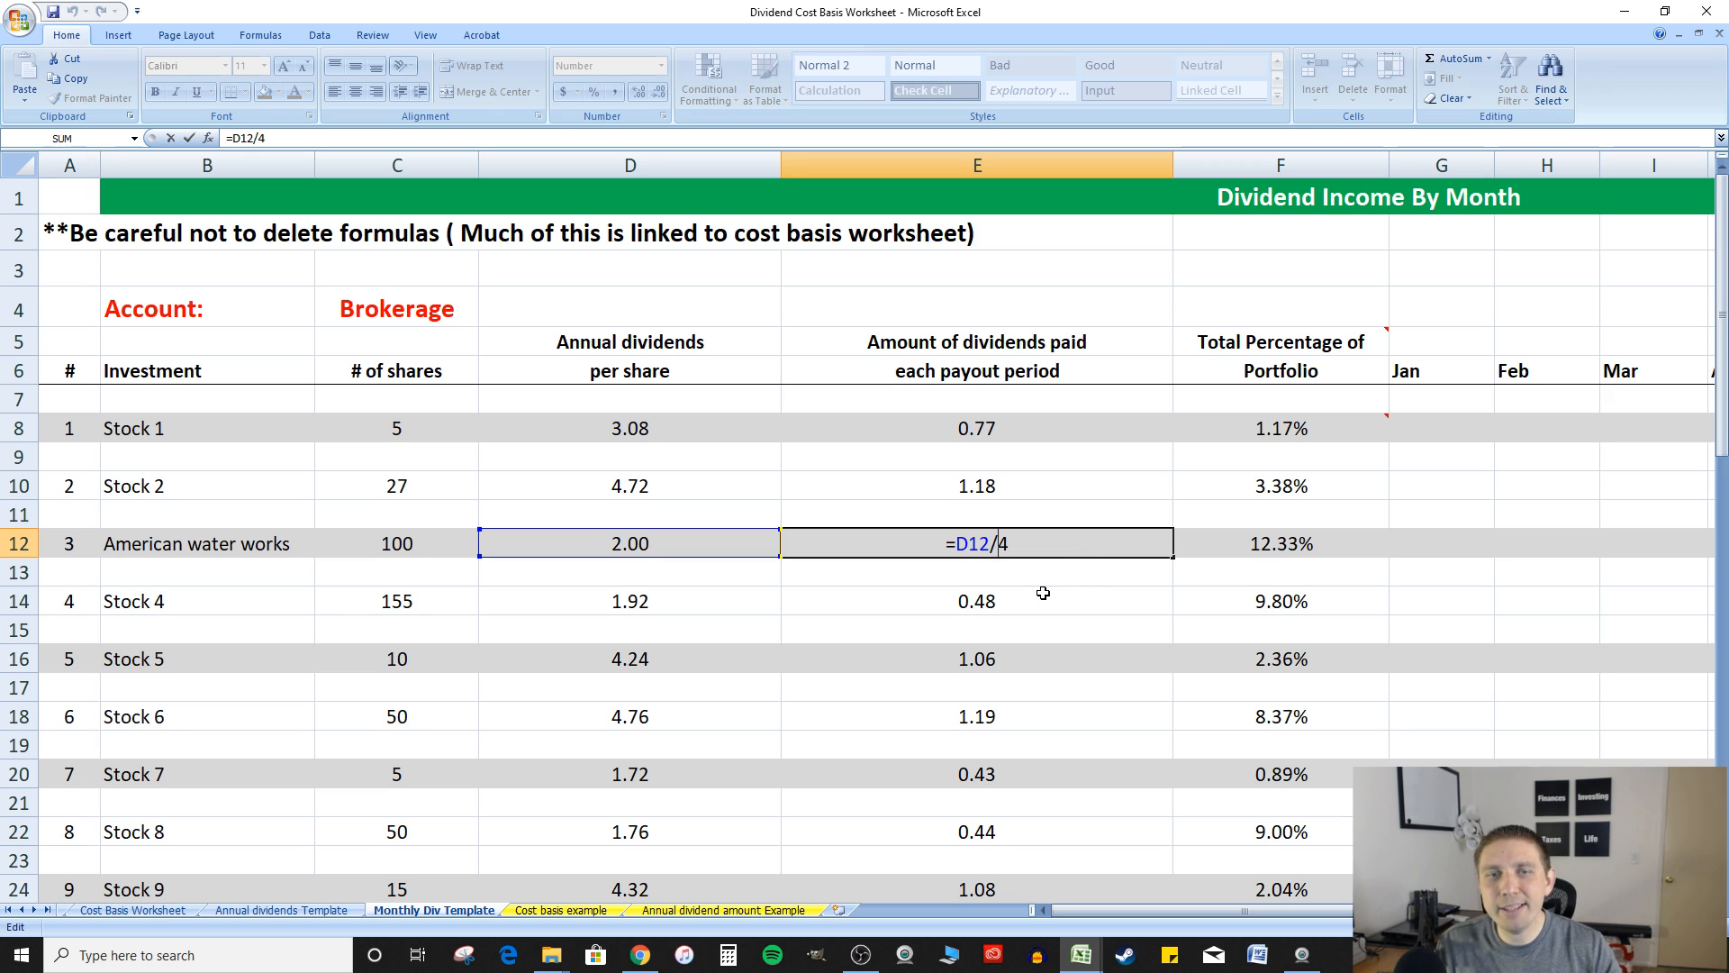
{"action": "key", "text": "Return"}
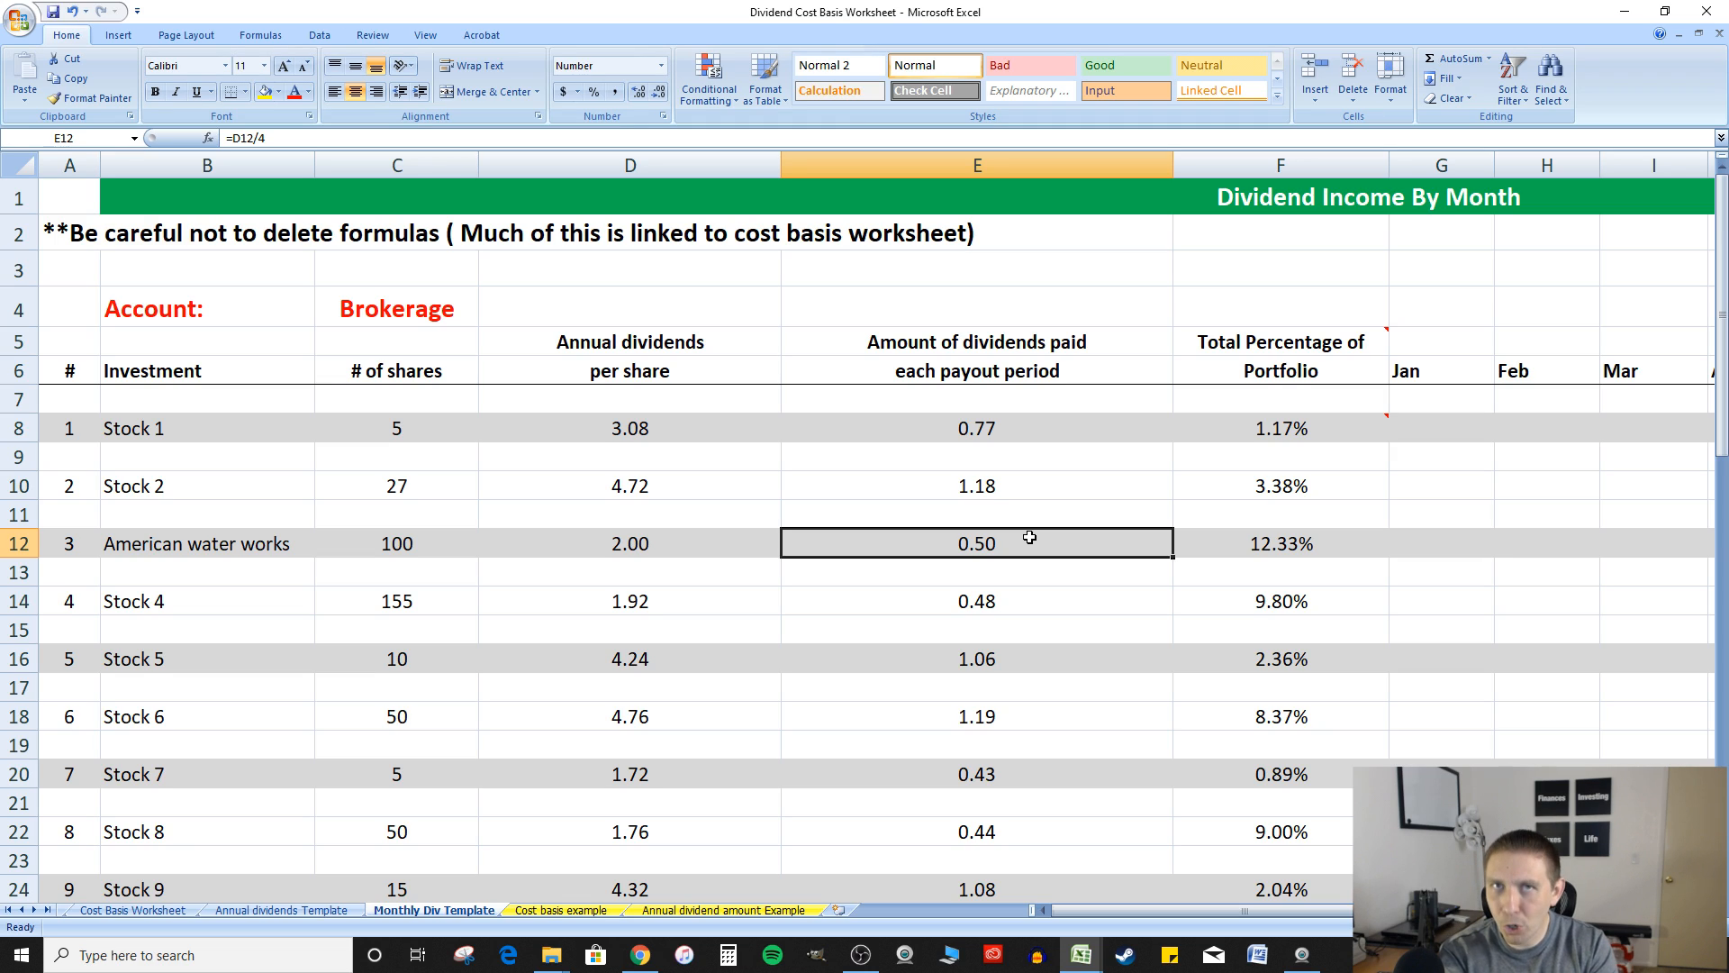
Compare the American water works portfolio percentage in F12 with E18 on the Cost Basis Worksheet, and read the note on Stock 1's percentage
{"action": "left_click", "coordinate": [1298, 539]}
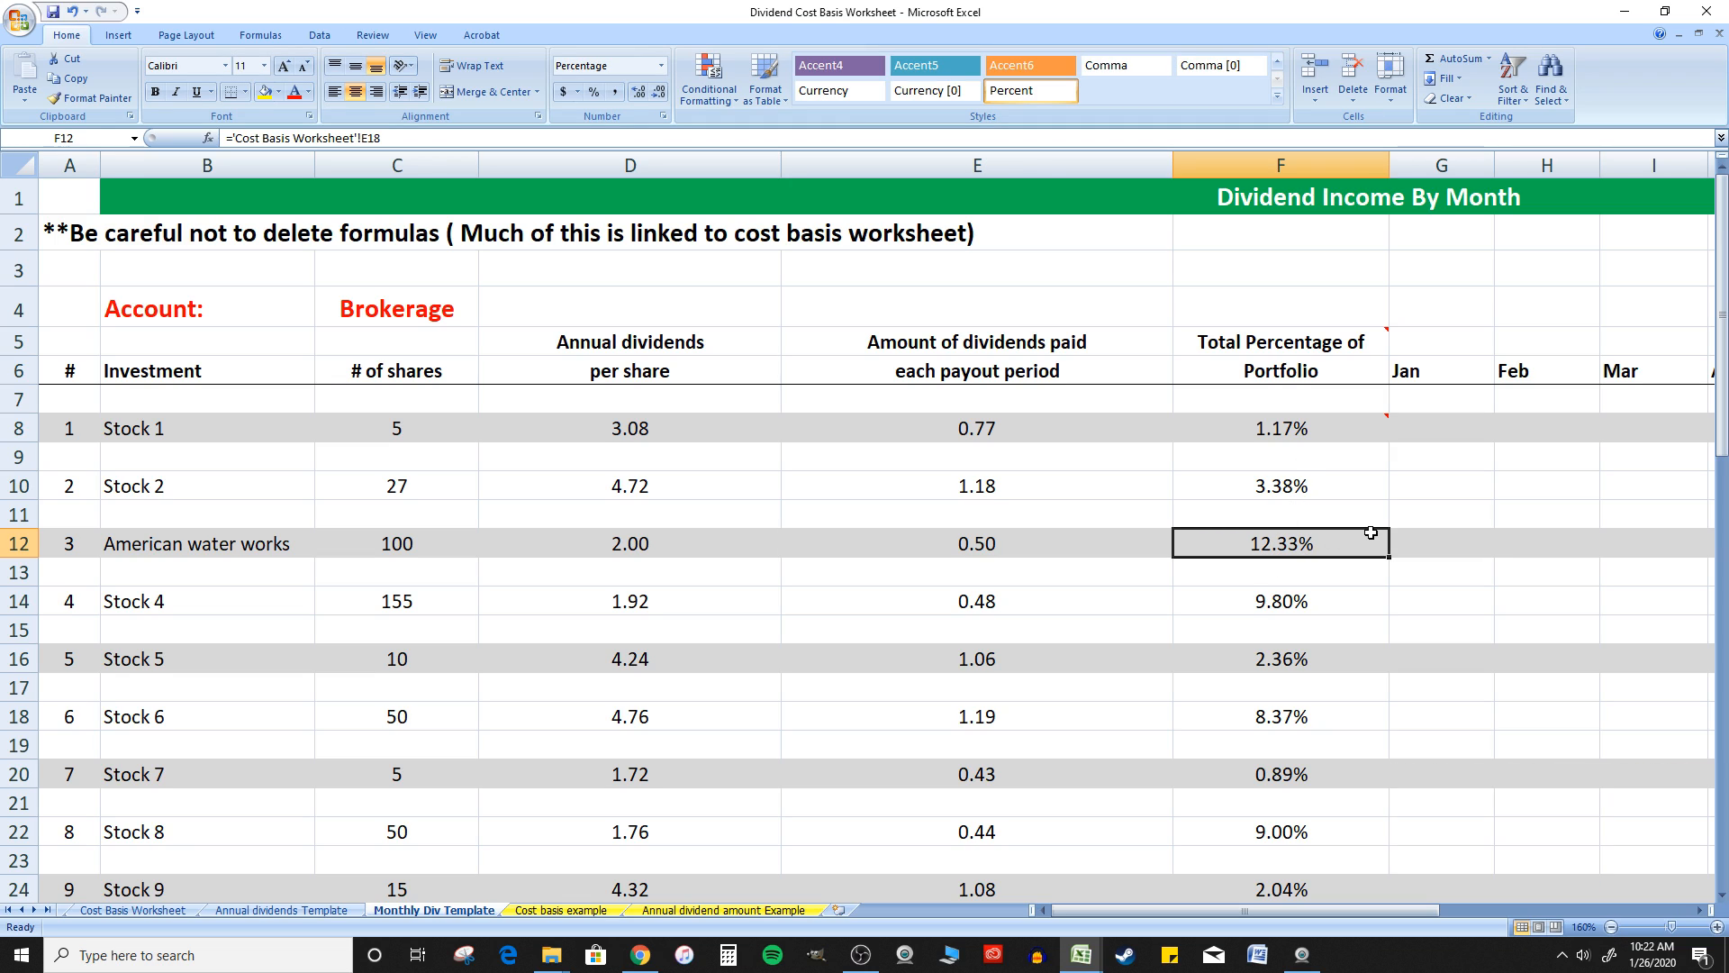
{"action": "left_click", "coordinate": [133, 910]}
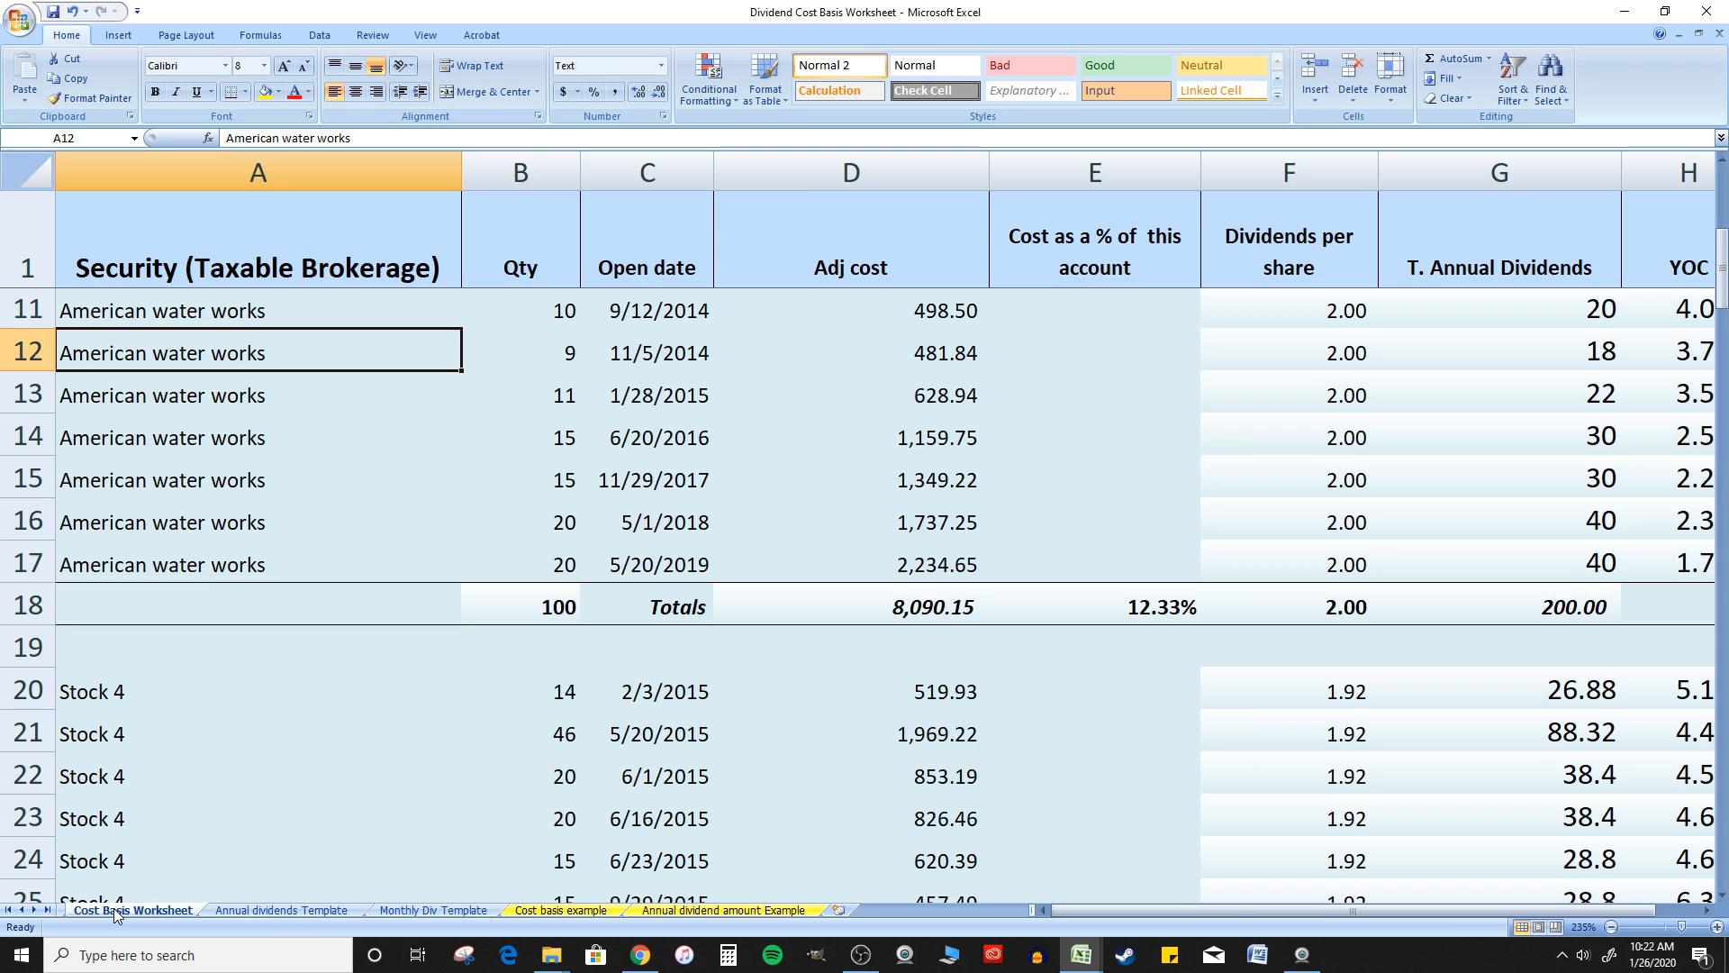
{"action": "scroll", "coordinate": [667, 387], "scroll_direction": "up", "scroll_amount": 1}
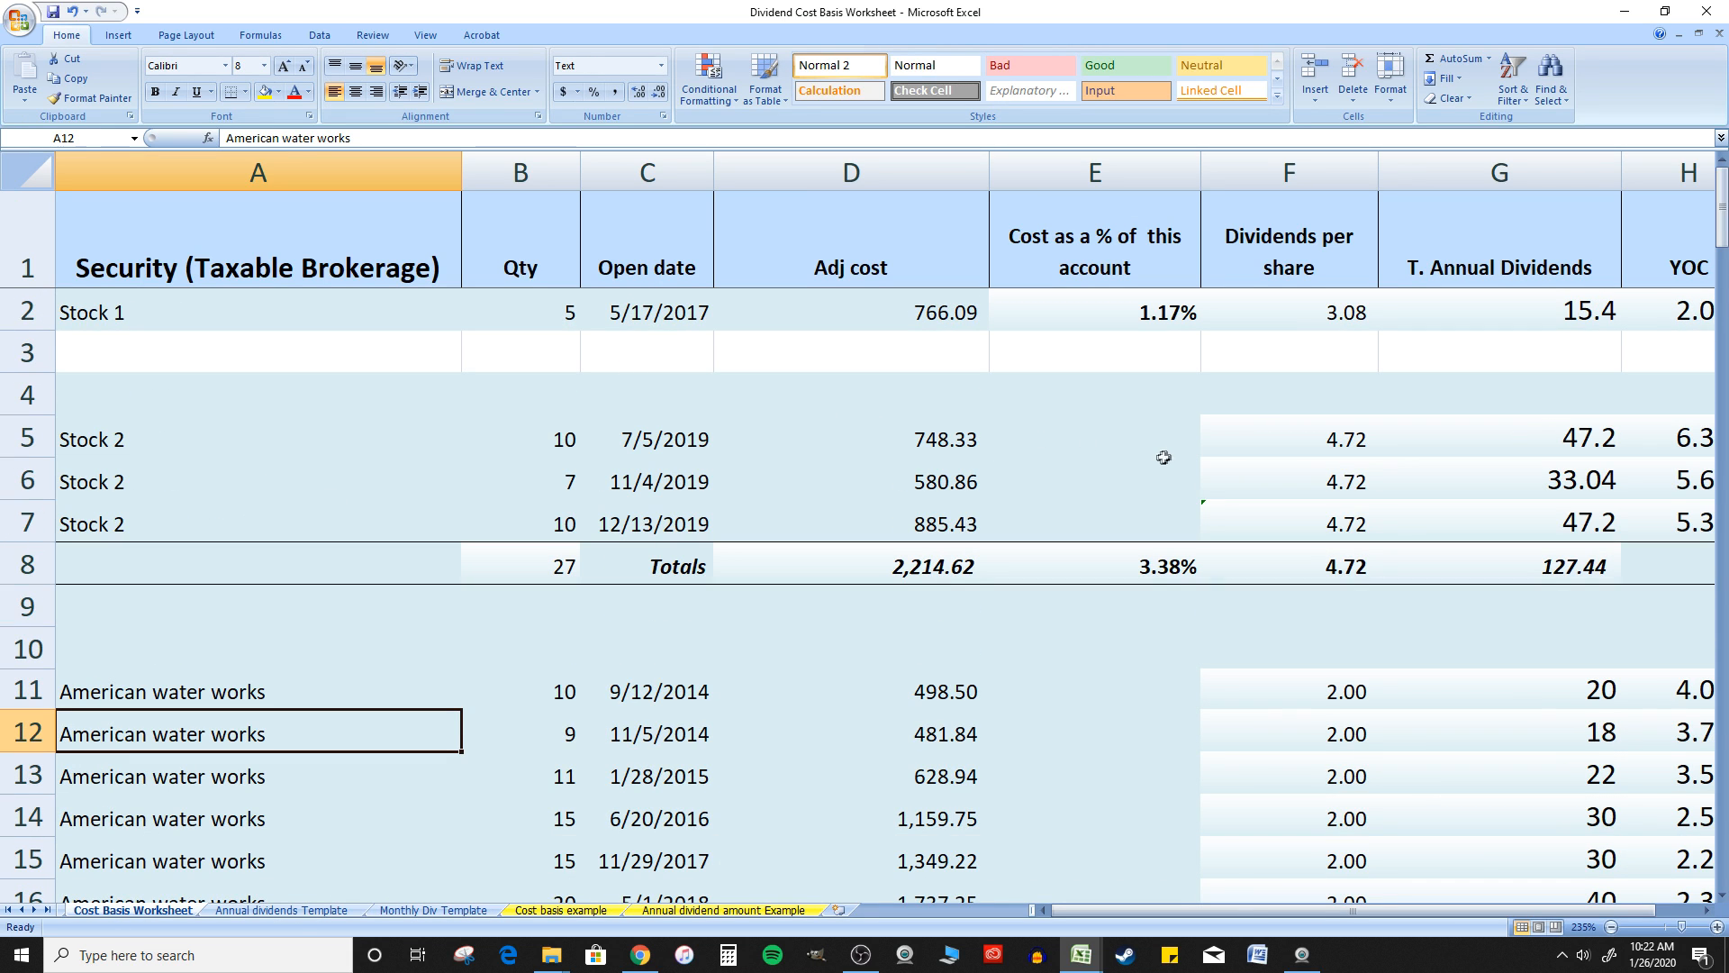
{"action": "scroll", "coordinate": [1195, 451], "scroll_direction": "down", "scroll_amount": 3}
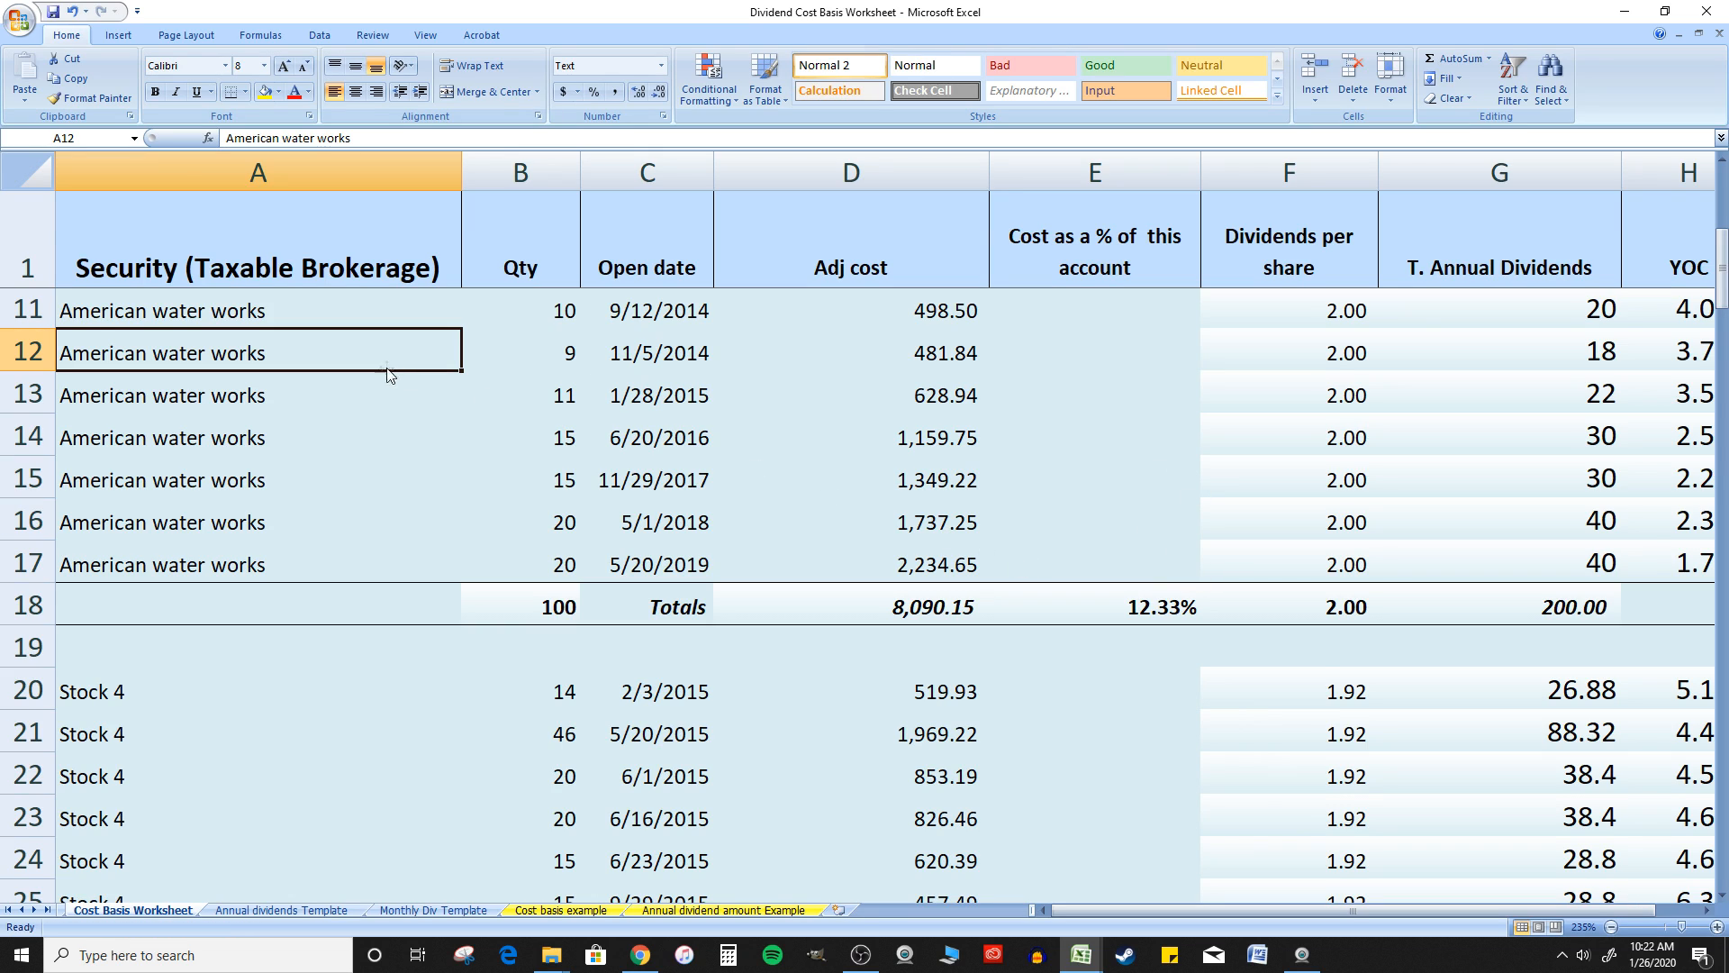
{"action": "left_click", "coordinate": [1166, 602]}
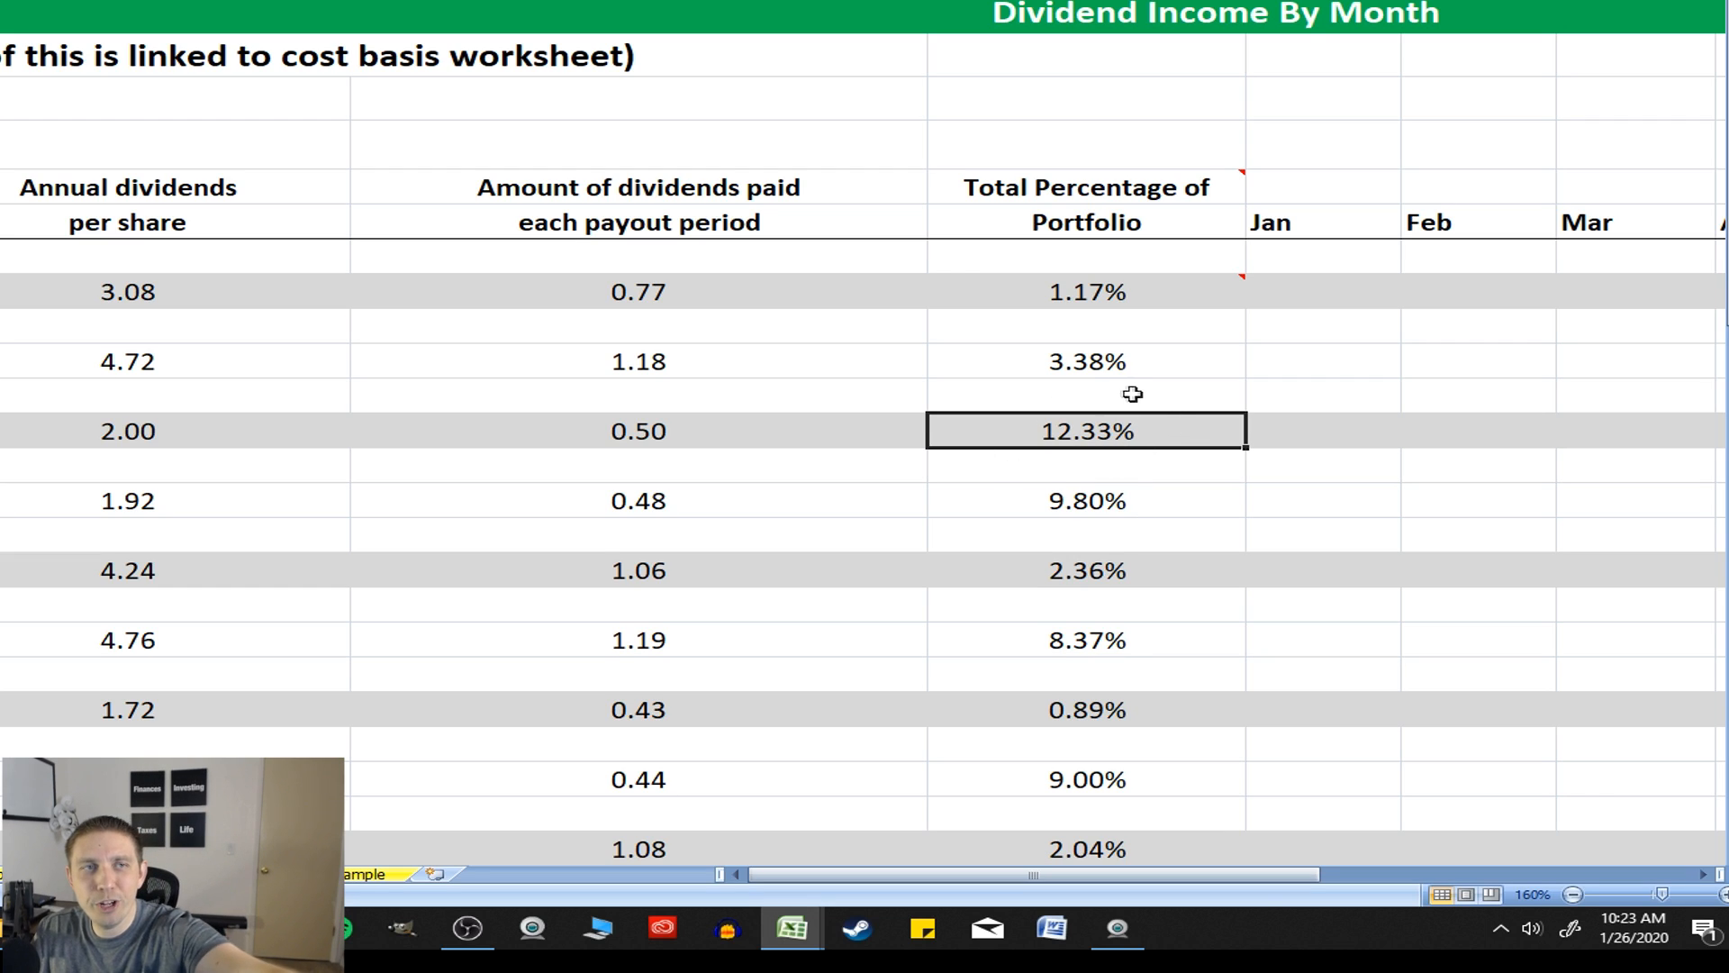
{"action": "mouse_move", "coordinate": [1202, 307]}
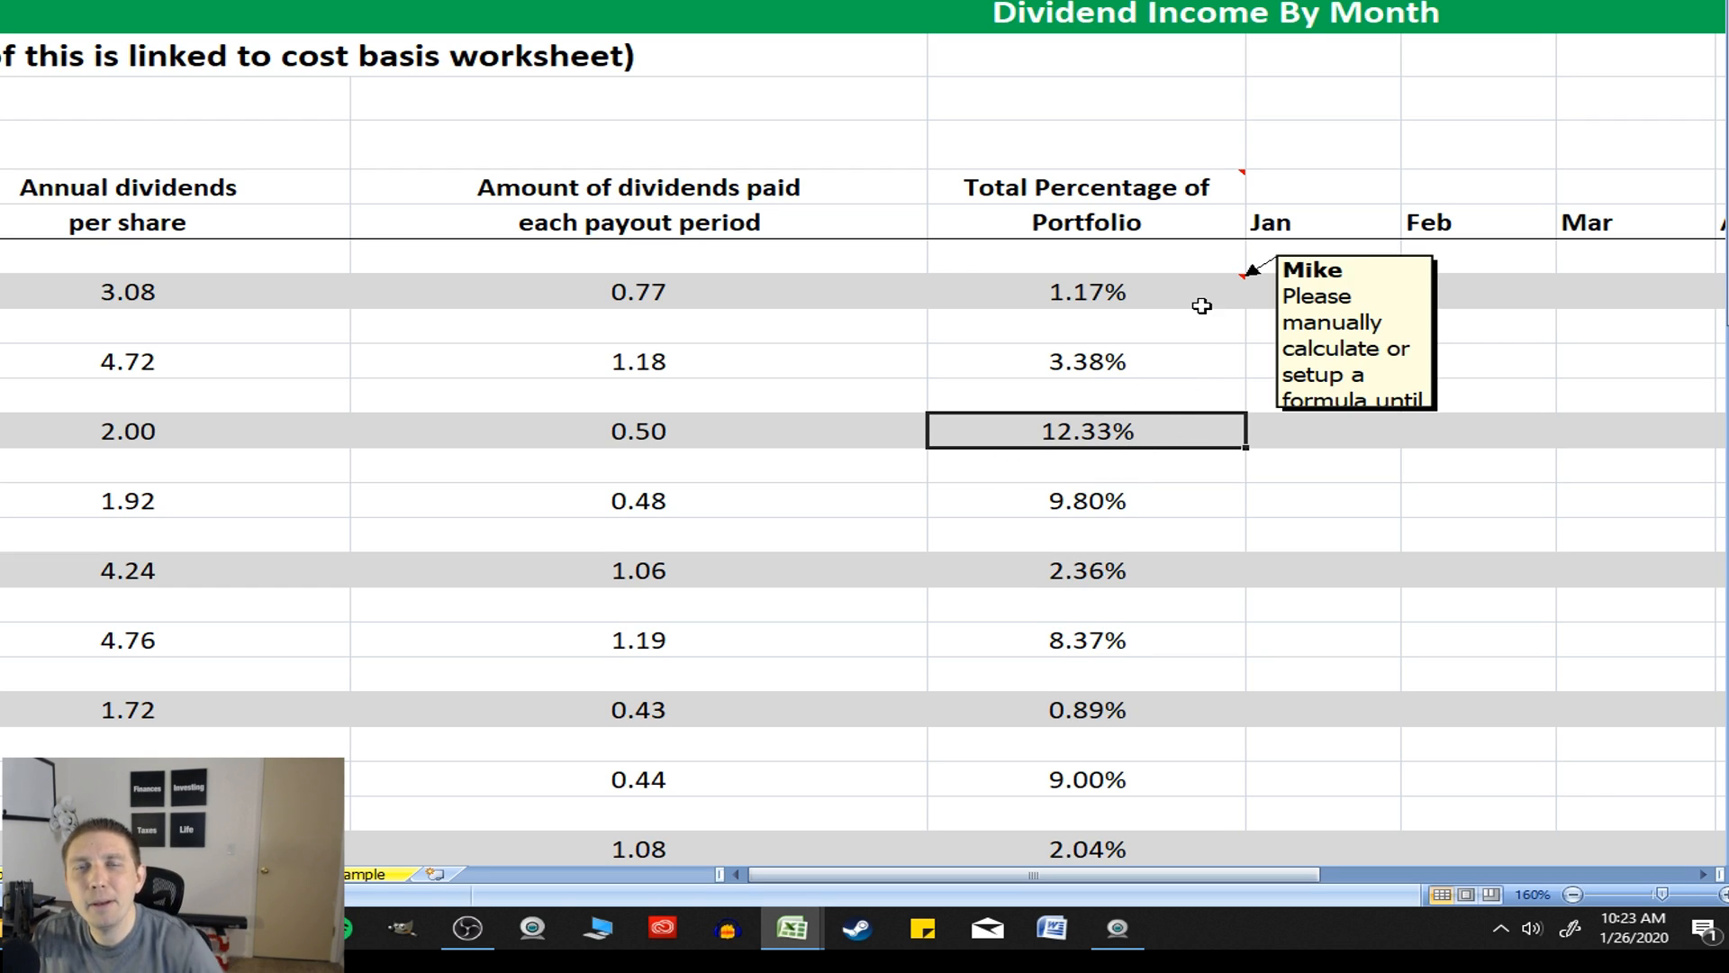
Calculate the American water works February dividend income in H12 with the formula =E12*C12
{"action": "left_click", "coordinate": [1453, 427]}
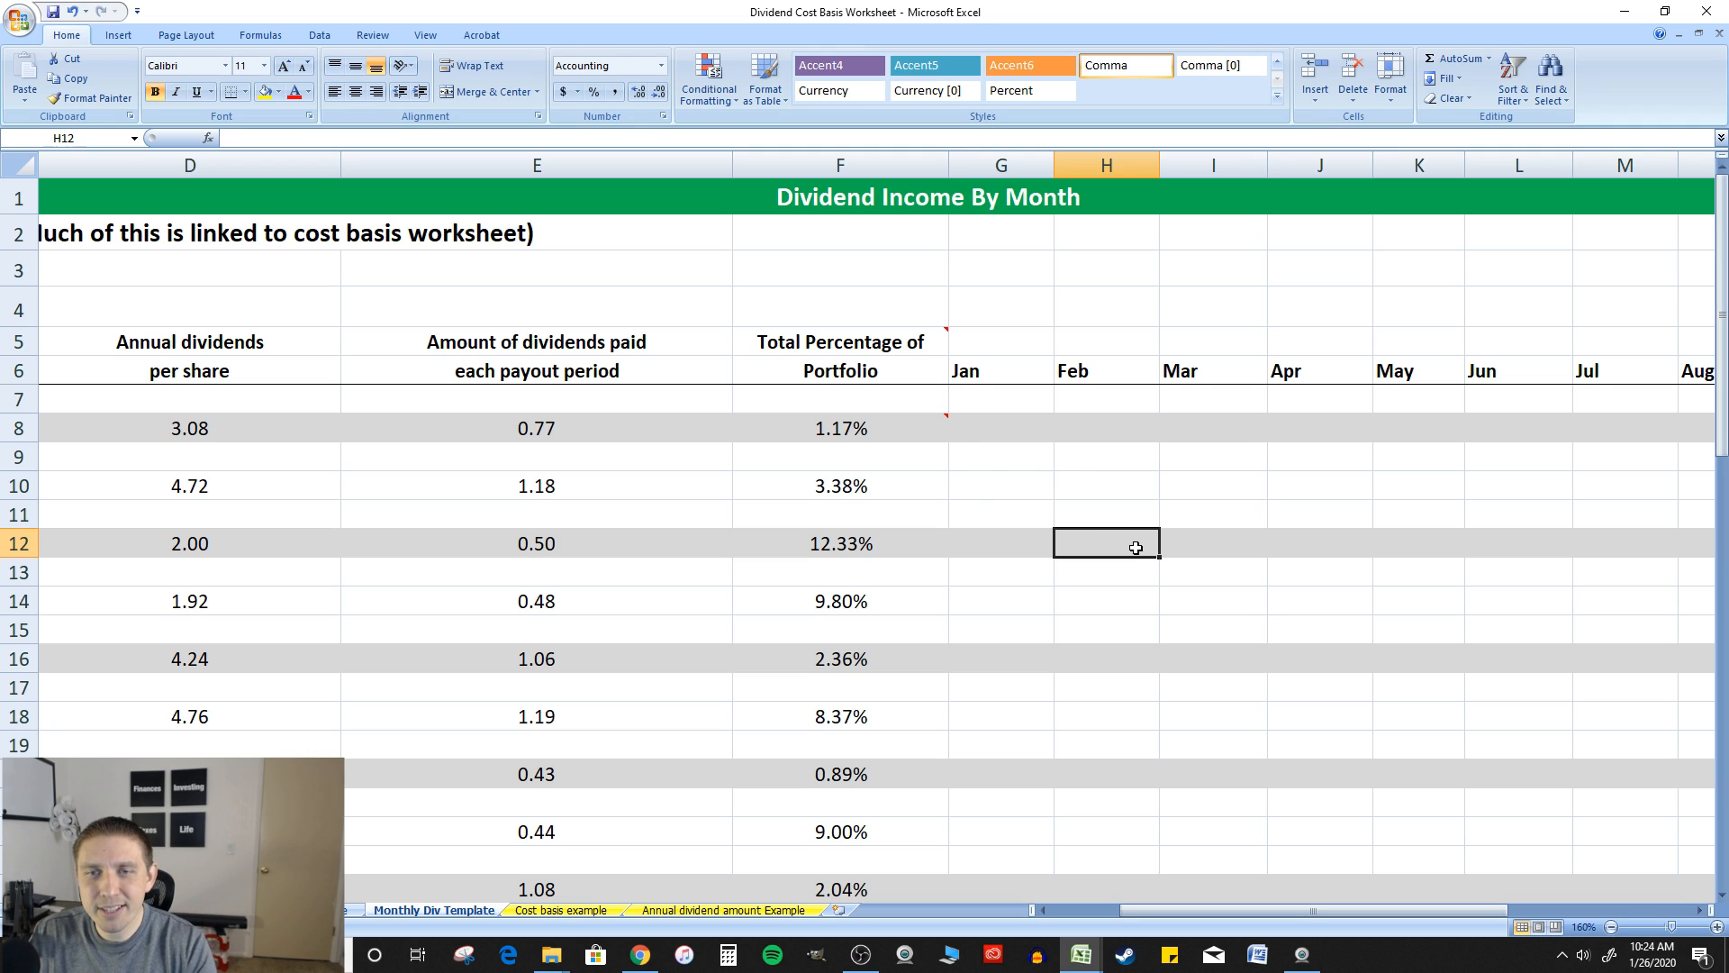
{"action": "type", "text": "="}
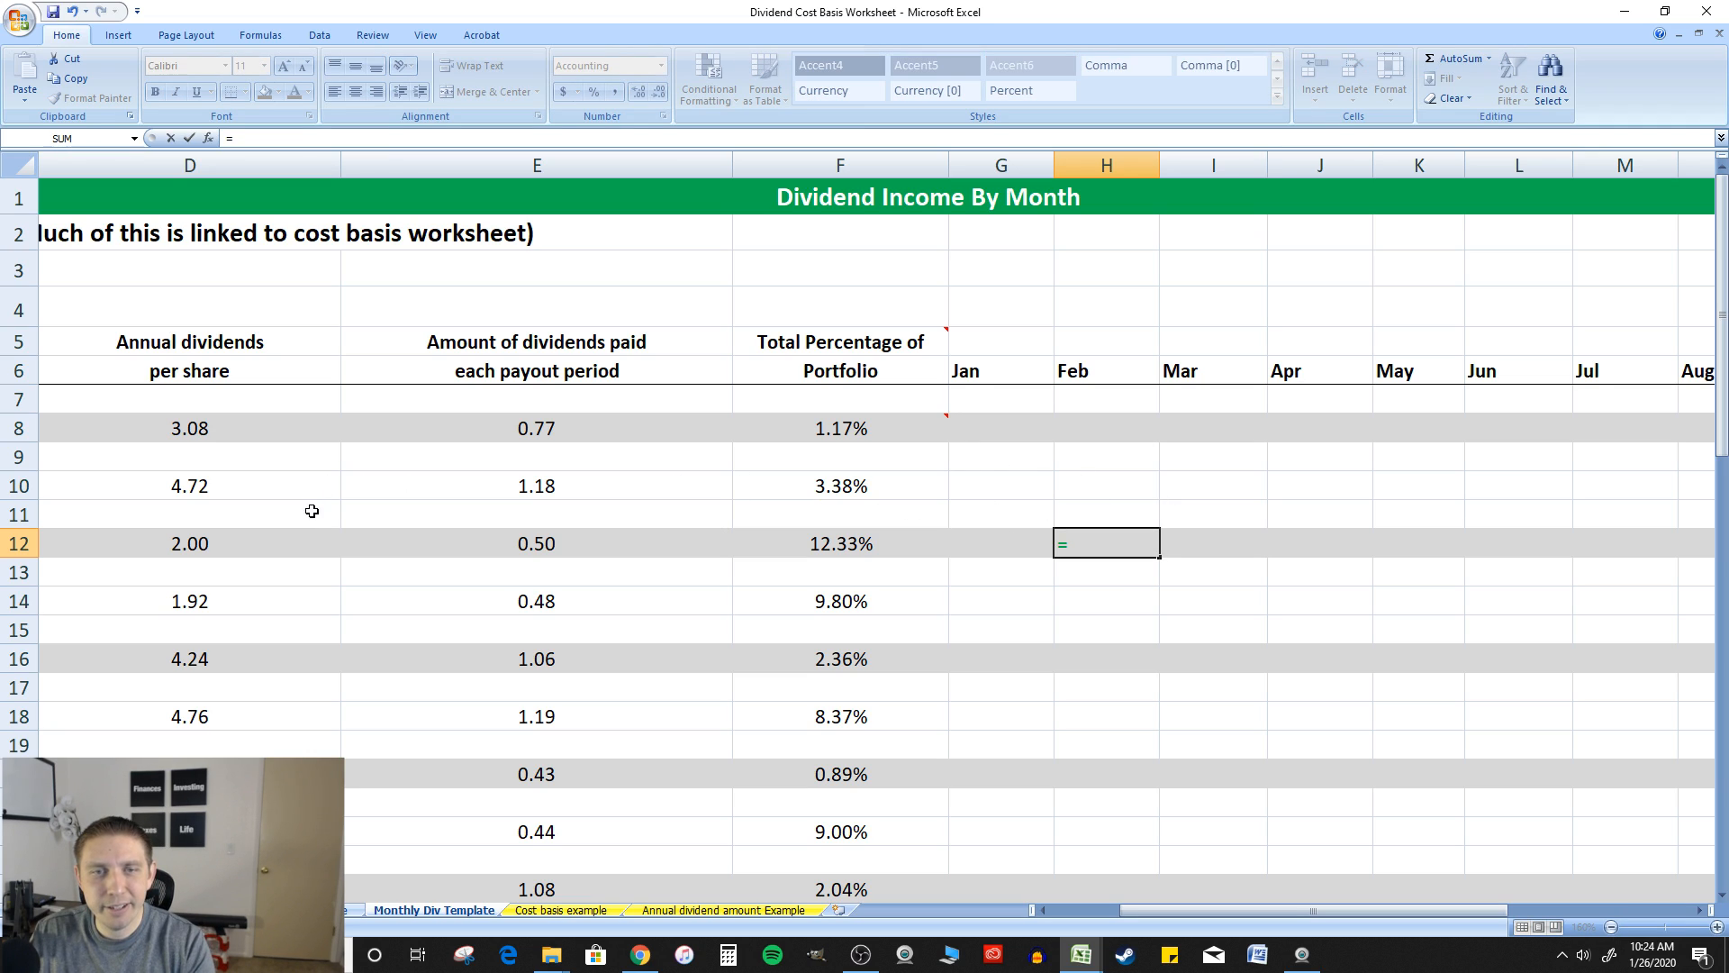
{"action": "left_click_drag", "start_coordinate": [1304, 912], "coordinate": [1278, 906]}
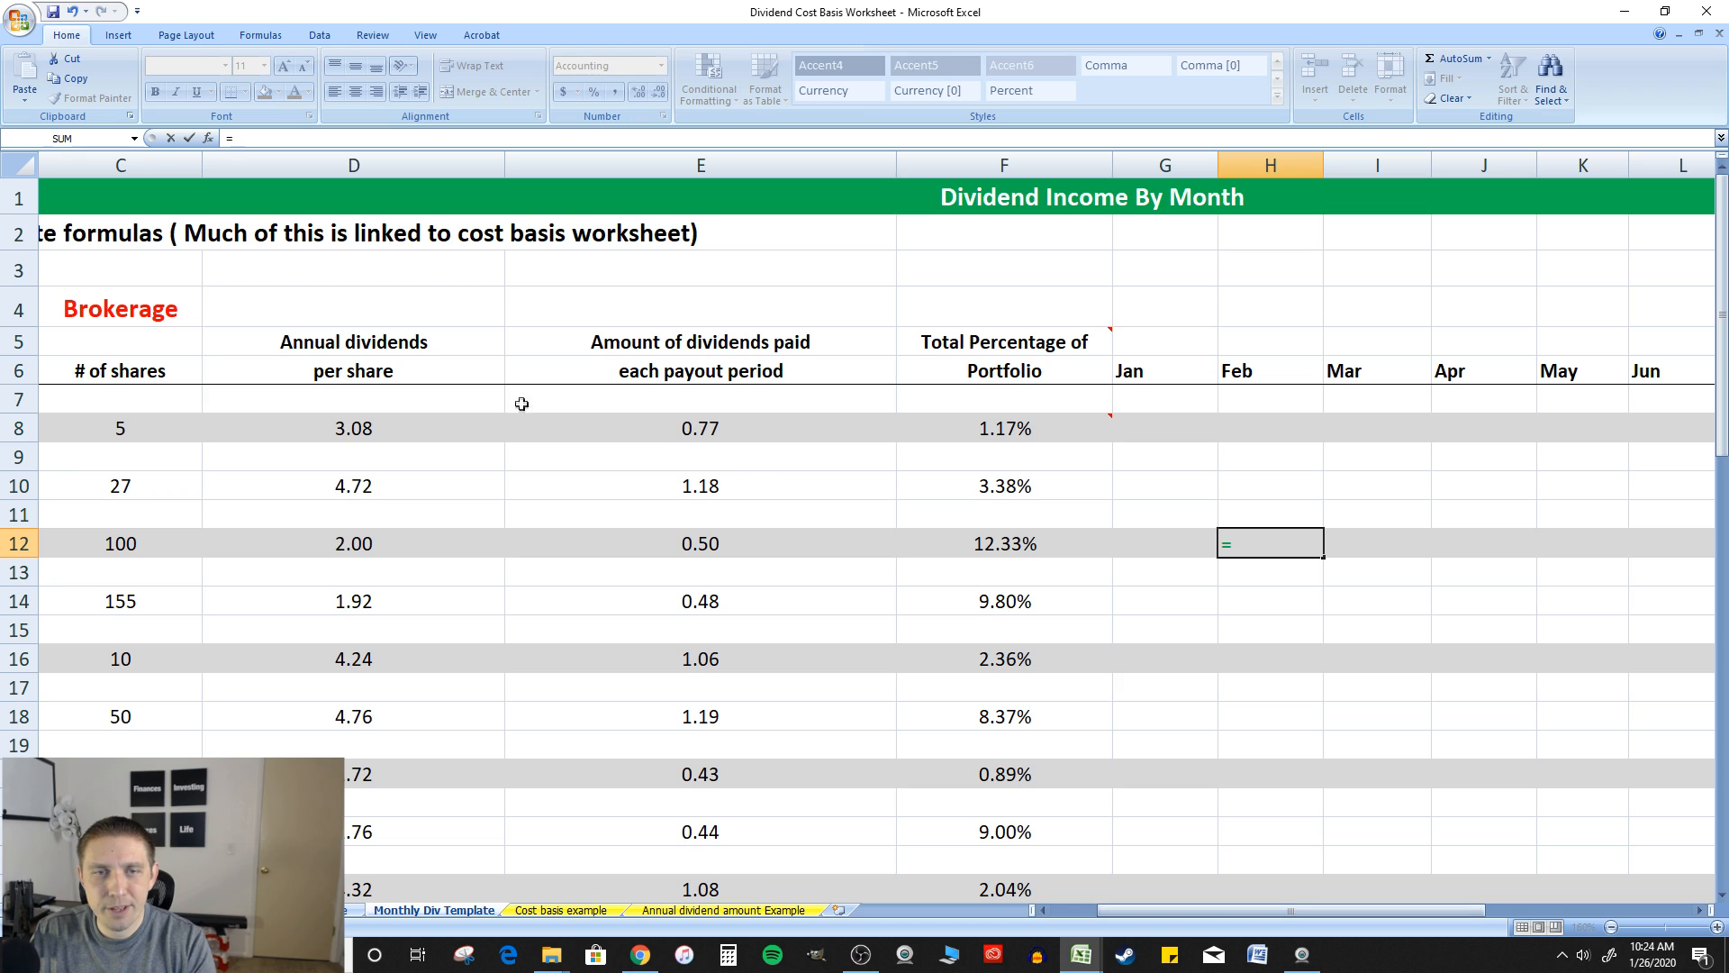
{"action": "left_click", "coordinate": [725, 544]}
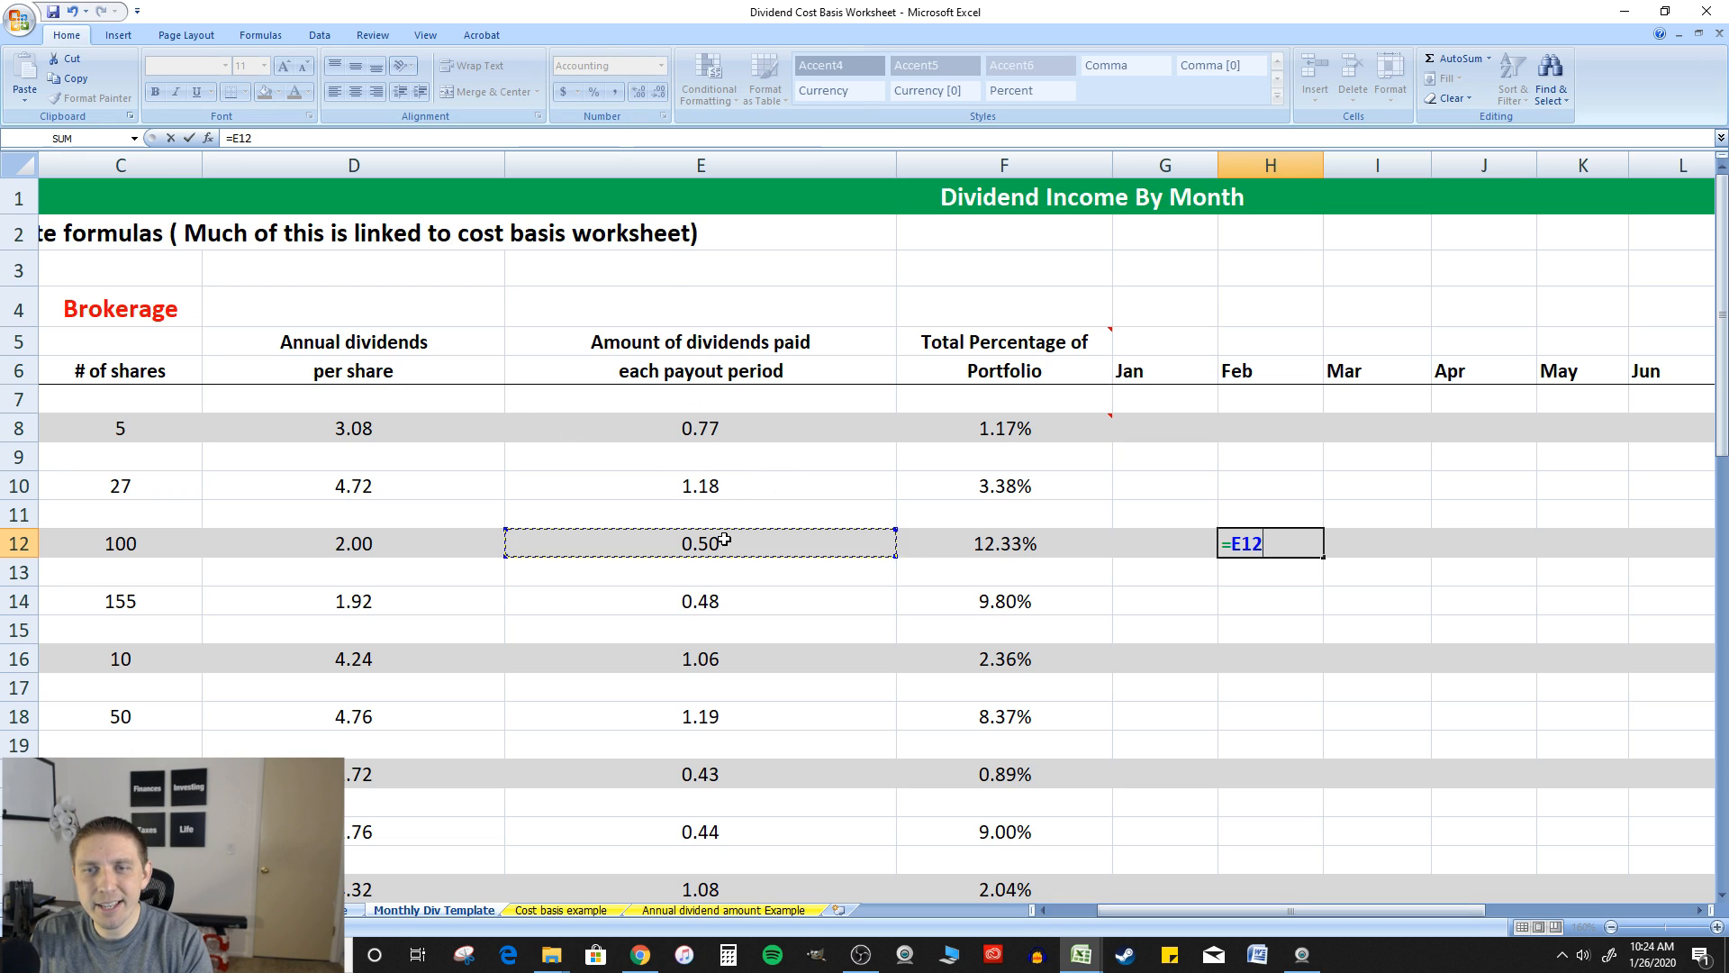
{"action": "type", "text": "*"}
{"action": "left_click", "coordinate": [162, 546]}
{"action": "key", "text": "Return"}
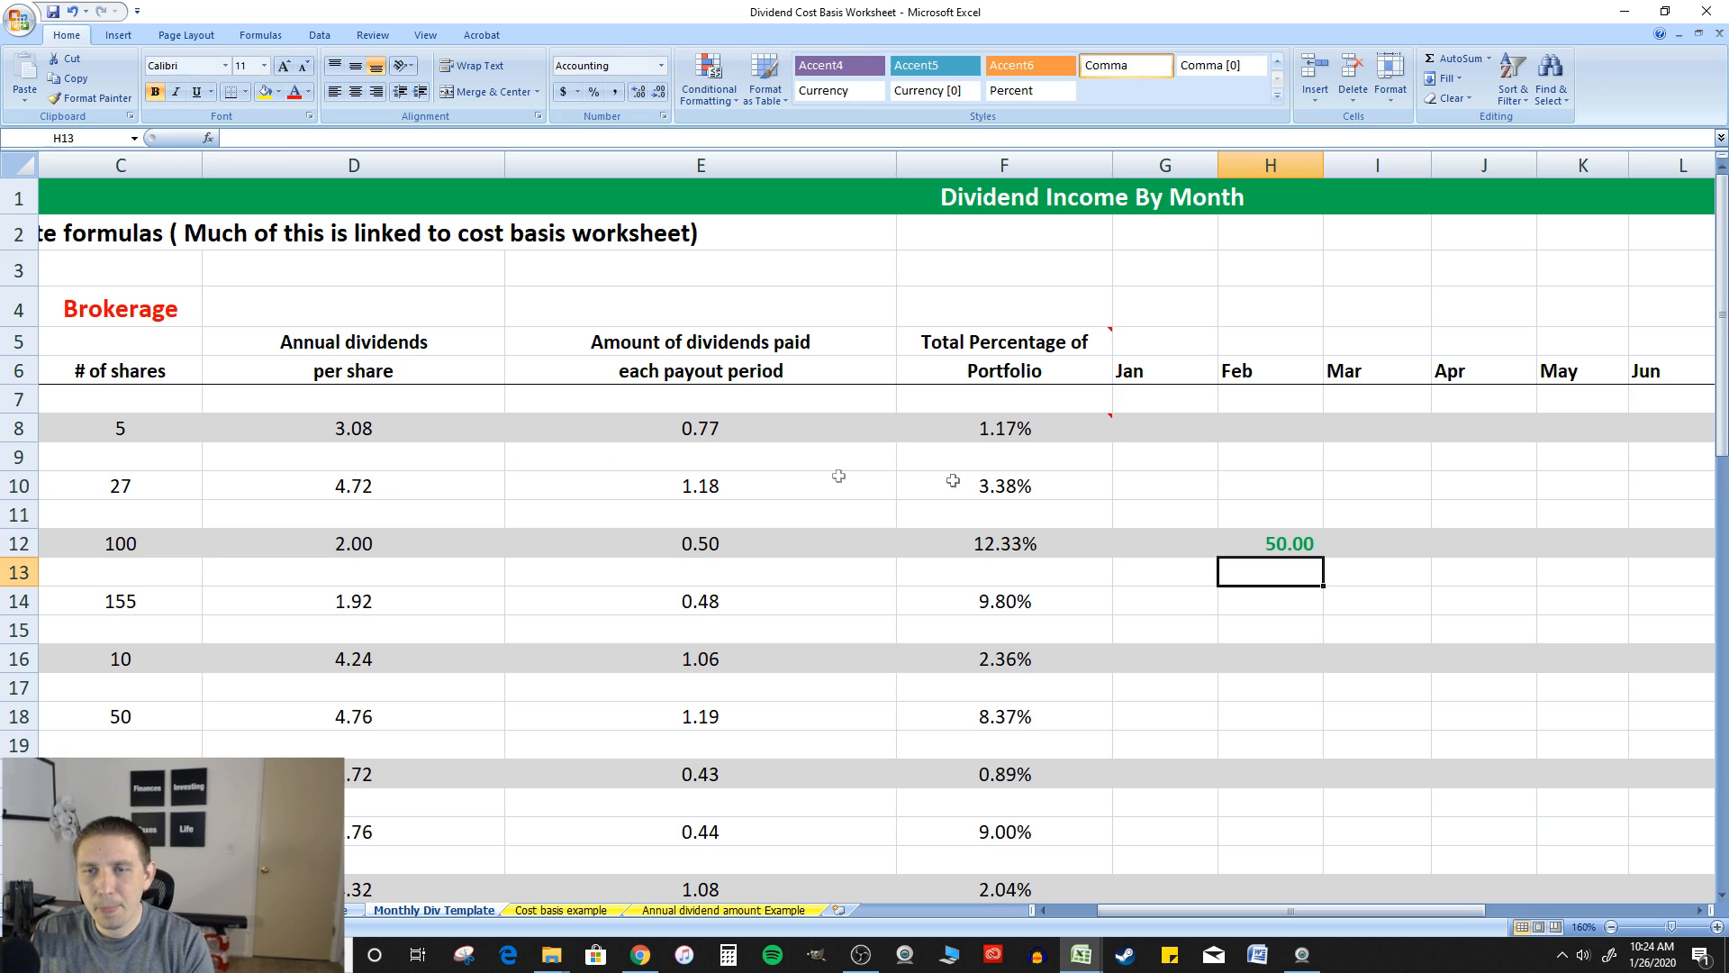
Review the February income formula in H12 and the linked share count in C12
{"action": "left_click", "coordinate": [1288, 541]}
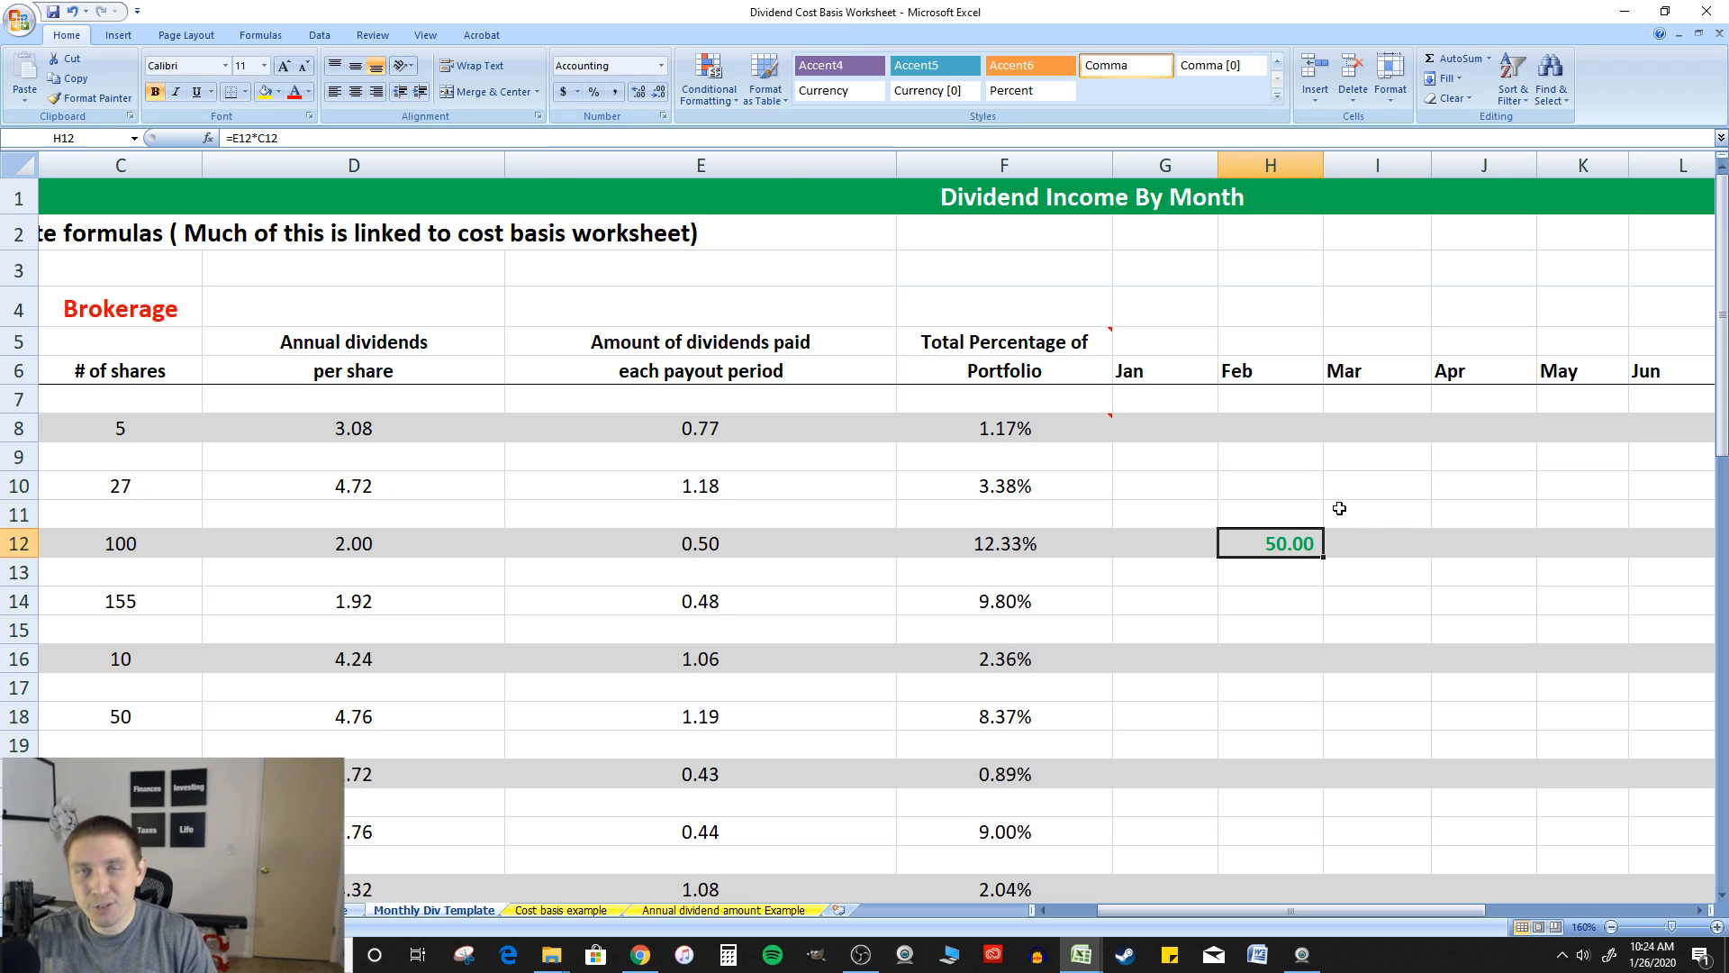
{"action": "left_click", "coordinate": [168, 539]}
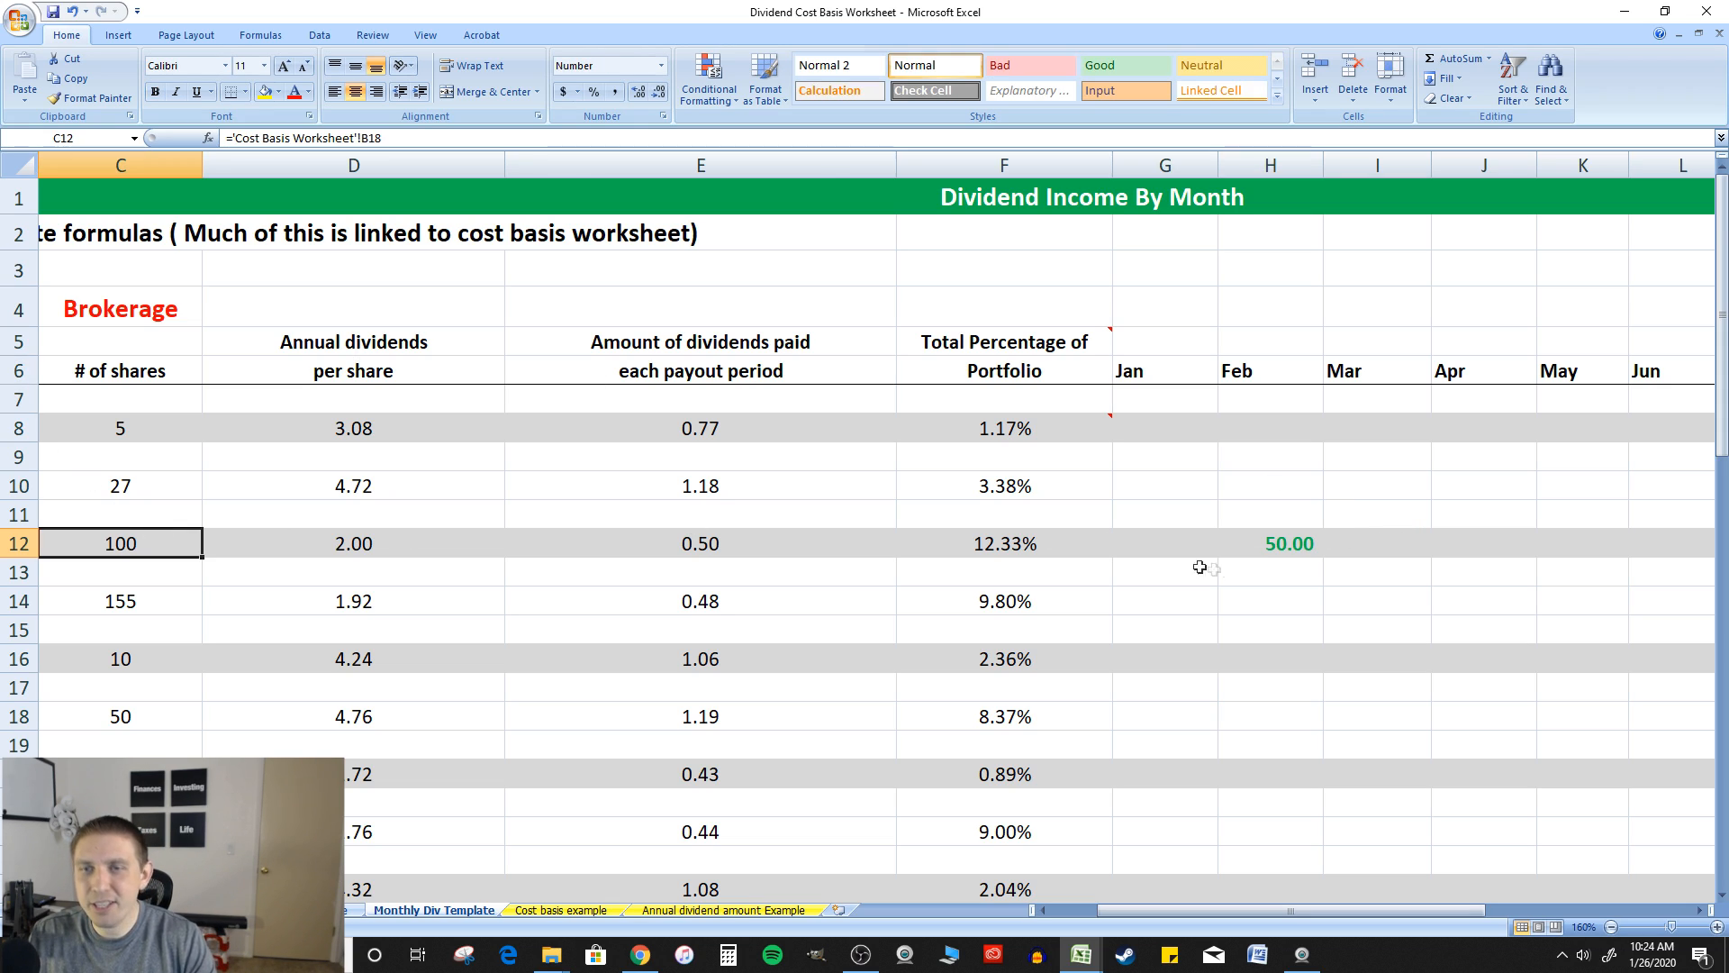
{"action": "left_click", "coordinate": [1338, 547]}
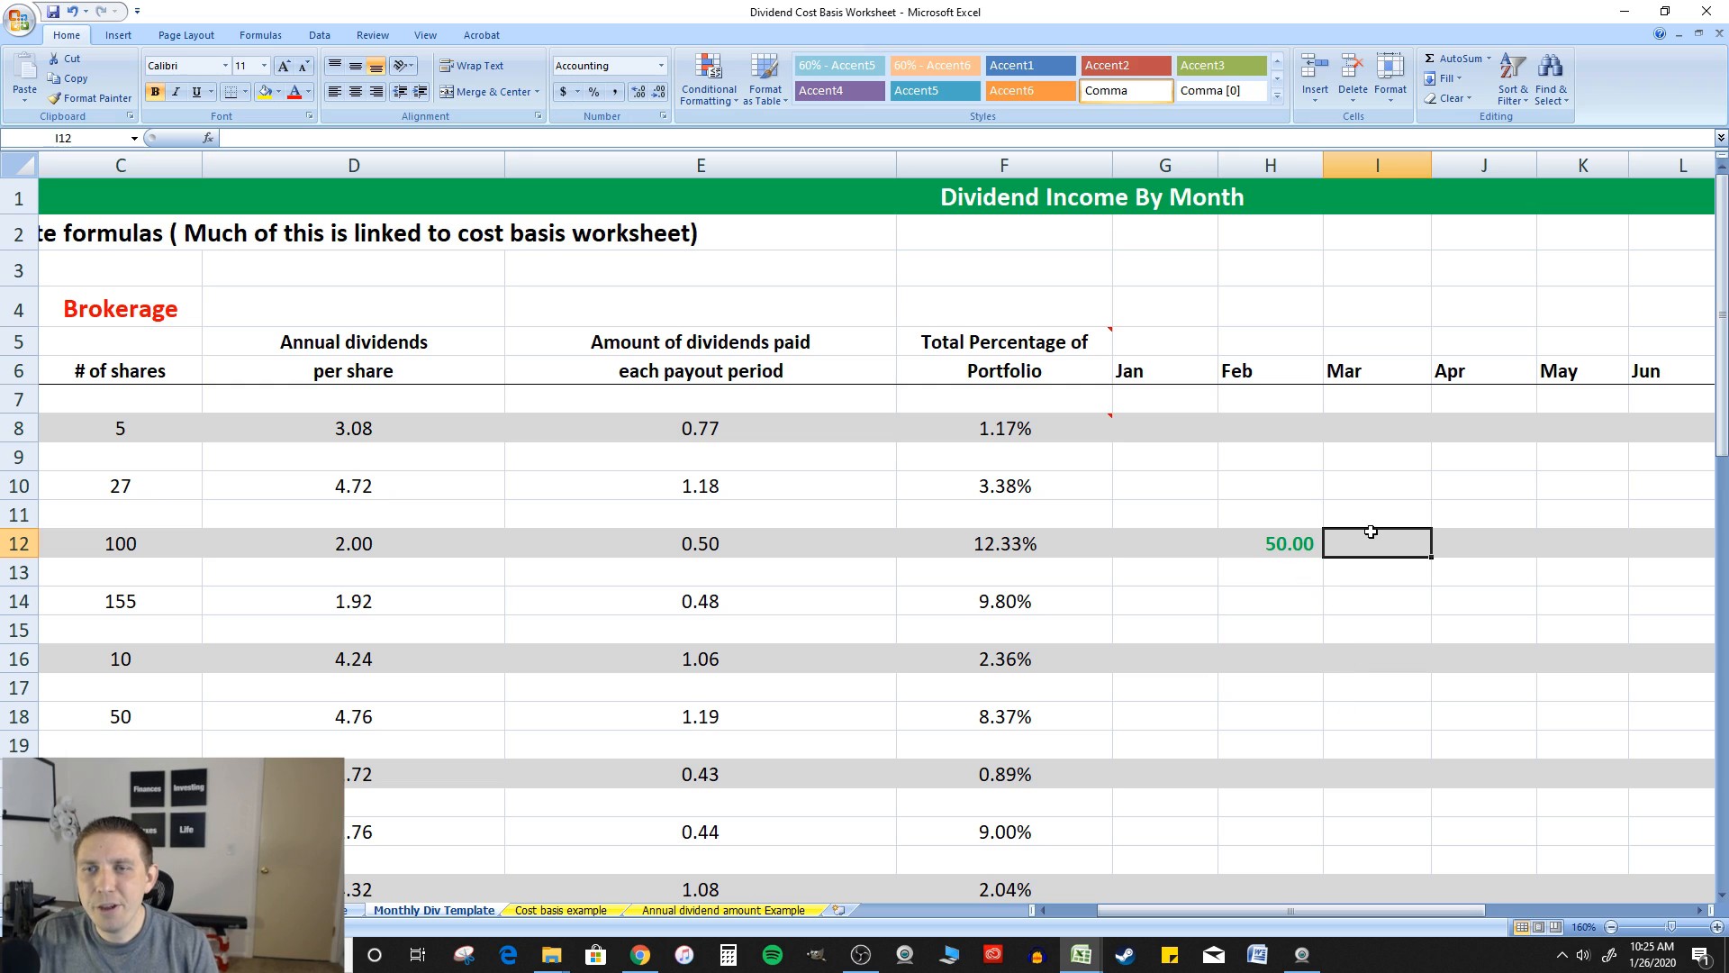
Make both references in the H12 formula absolute so it reads =$E$12*$C$12
{"action": "double_click", "coordinate": [1289, 544]}
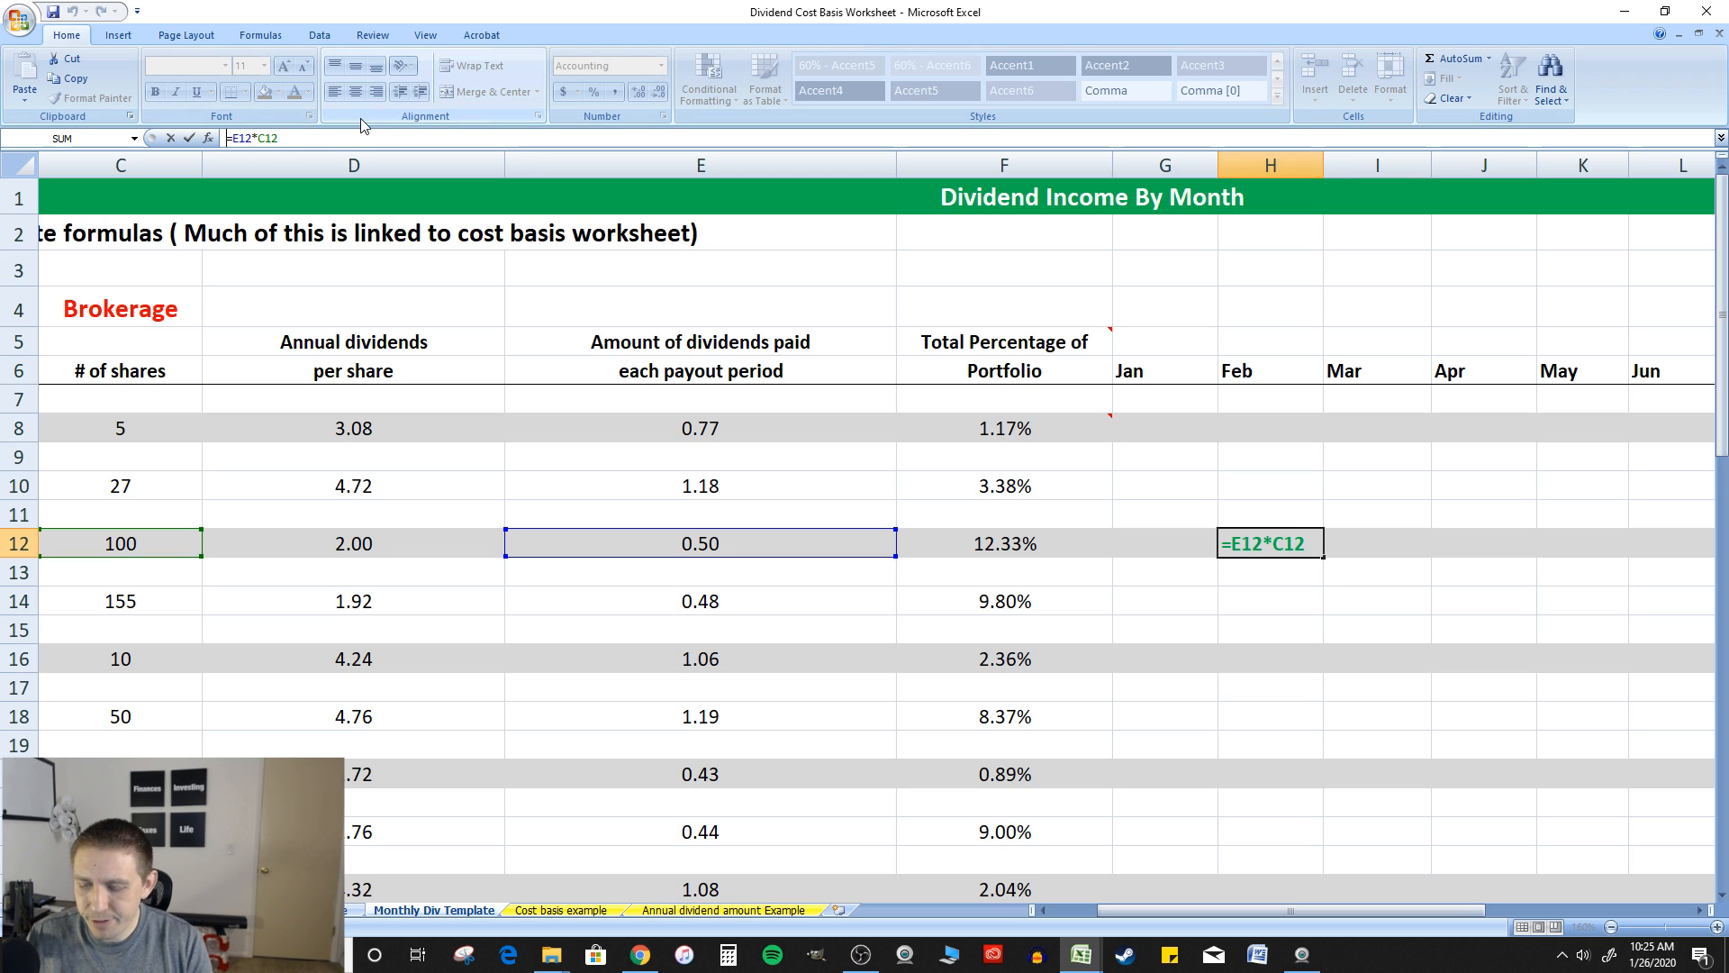
{"action": "left_click", "coordinate": [232, 138]}
{"action": "type", "text": "$E"}
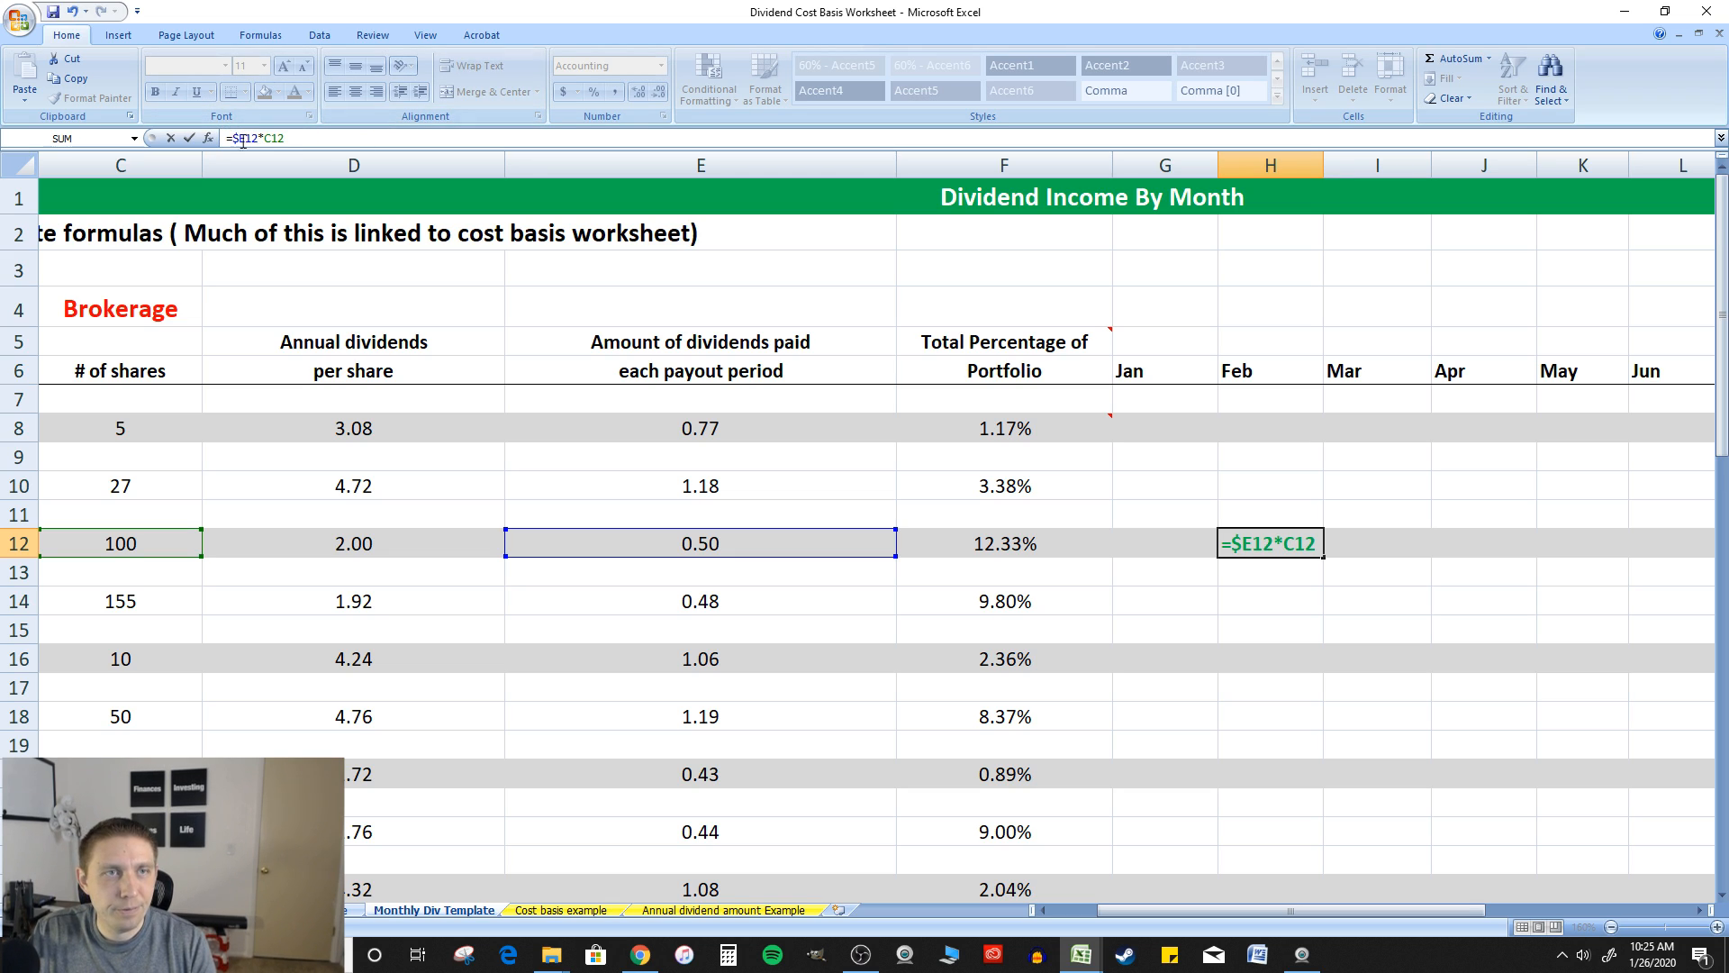
{"action": "type", "text": "$"}
{"action": "left_click", "coordinate": [272, 137]}
{"action": "type", "text": "$"}
{"action": "key", "text": "Right"}
{"action": "type", "text": "$"}
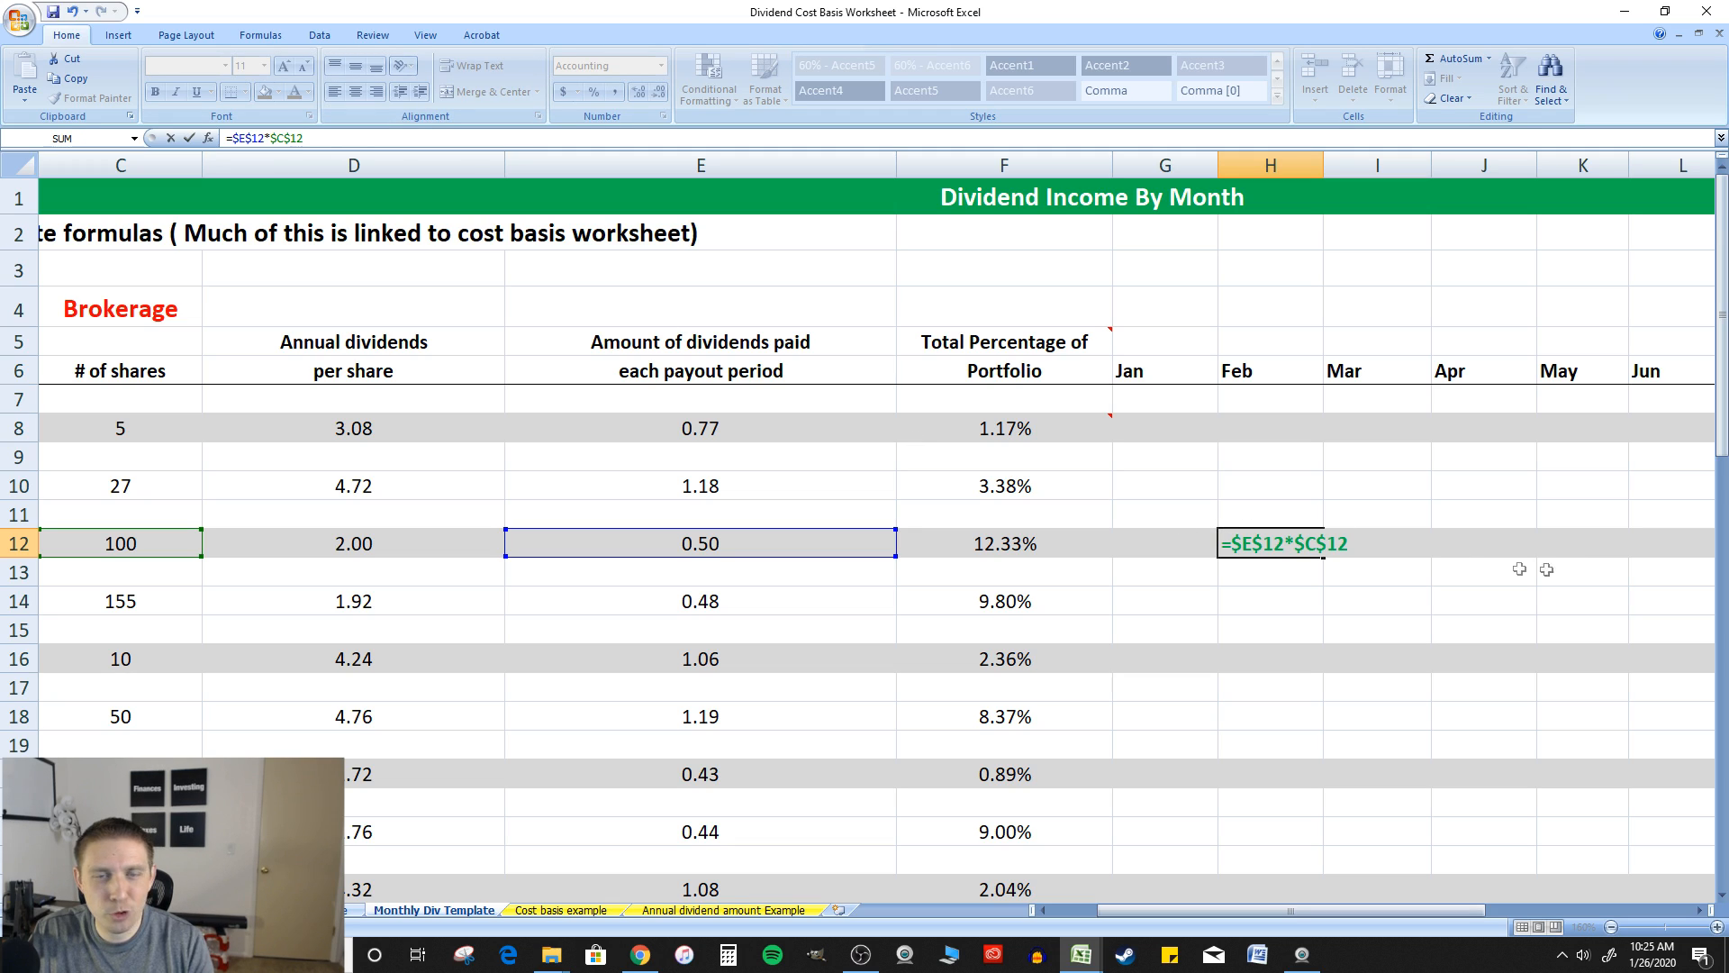
{"action": "key", "text": "Return"}
Copy the February income formula from H12 into the May, Sep and Dec cells K12, O12 and R12
{"action": "left_click", "coordinate": [1317, 545]}
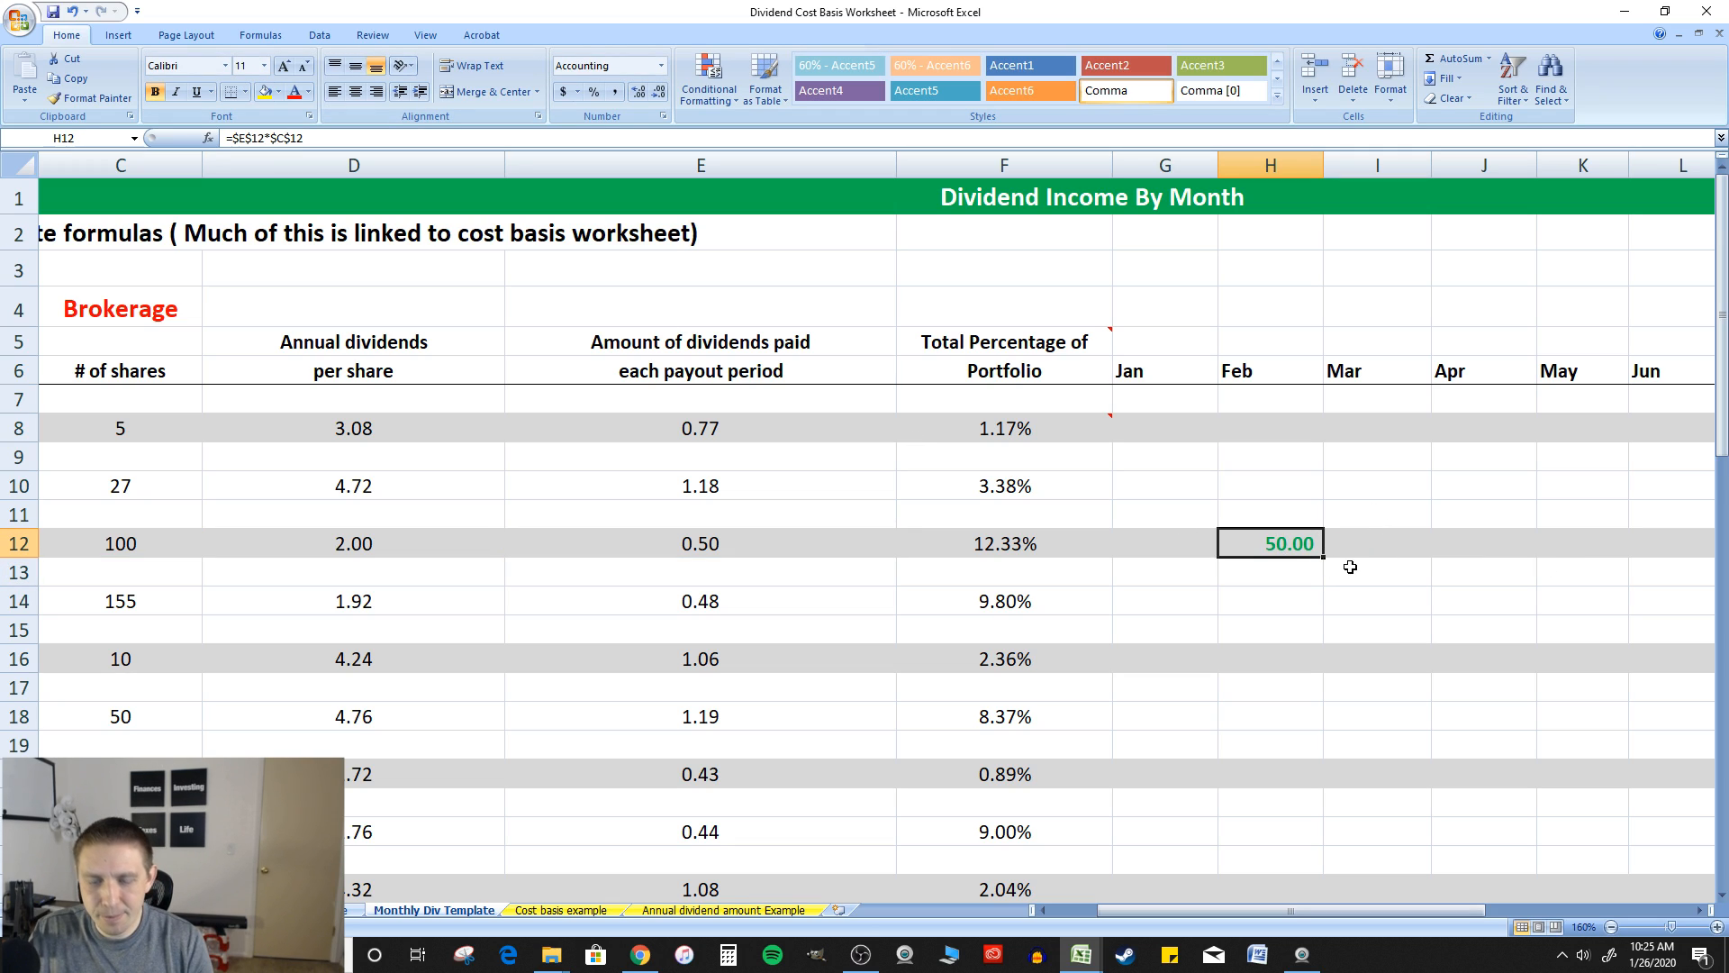
{"action": "key", "text": "ctrl+c"}
{"action": "key", "text": "ctrl+v"}
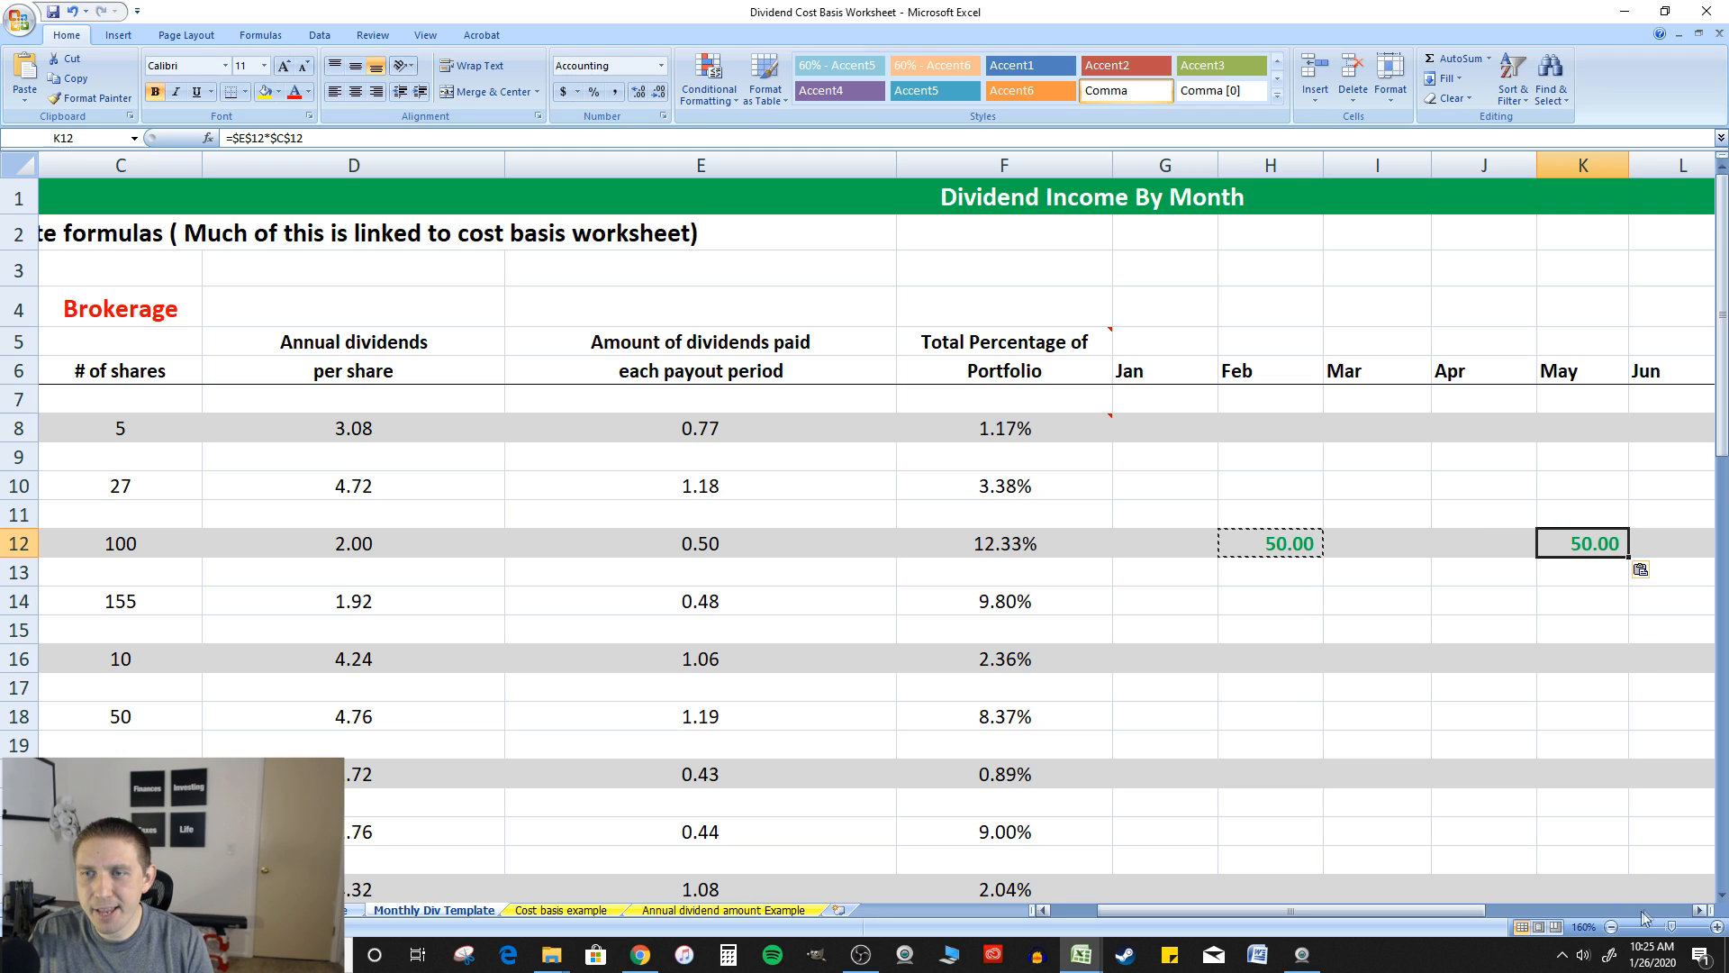
{"action": "left_click_drag", "start_coordinate": [1456, 906], "coordinate": [1515, 910]}
{"action": "left_click", "coordinate": [1137, 533]}
{"action": "key", "text": "ctrl+v"}
{"action": "left_click", "coordinate": [1441, 541]}
{"action": "key", "text": "ctrl+v"}
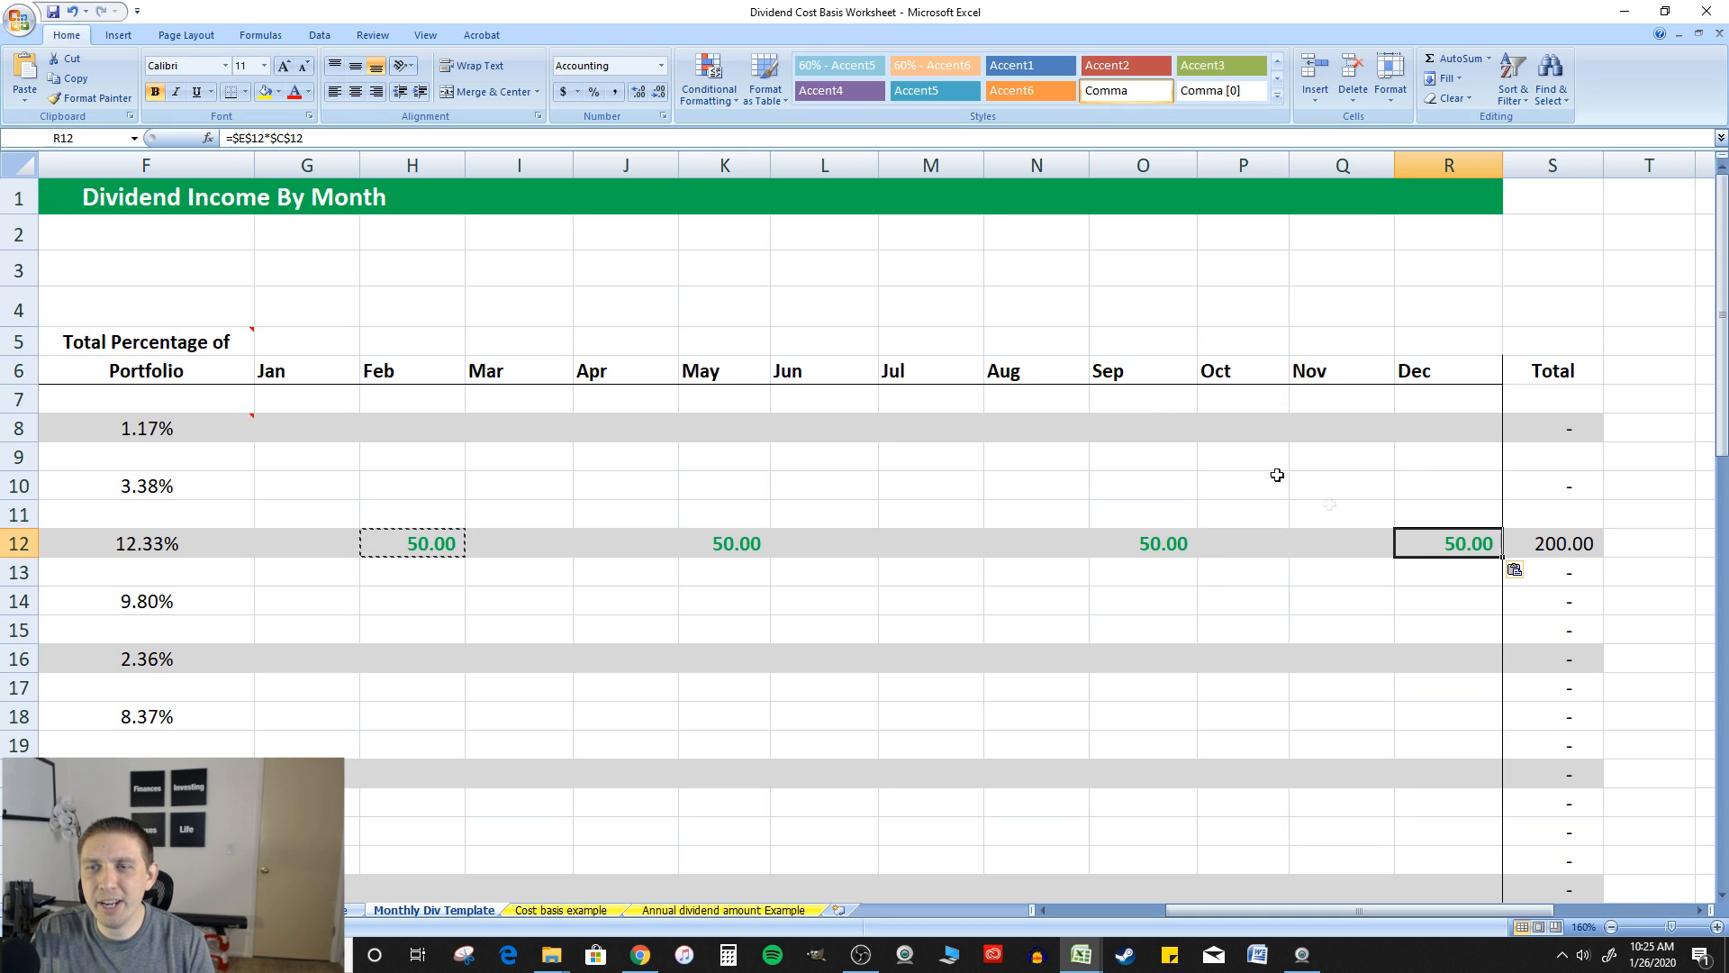
{"action": "key", "text": "Escape"}
Check the American water works total formula in S12 and the portfolio percentage link in F24
{"action": "left_click", "coordinate": [1597, 581]}
{"action": "left_click", "coordinate": [1556, 538]}
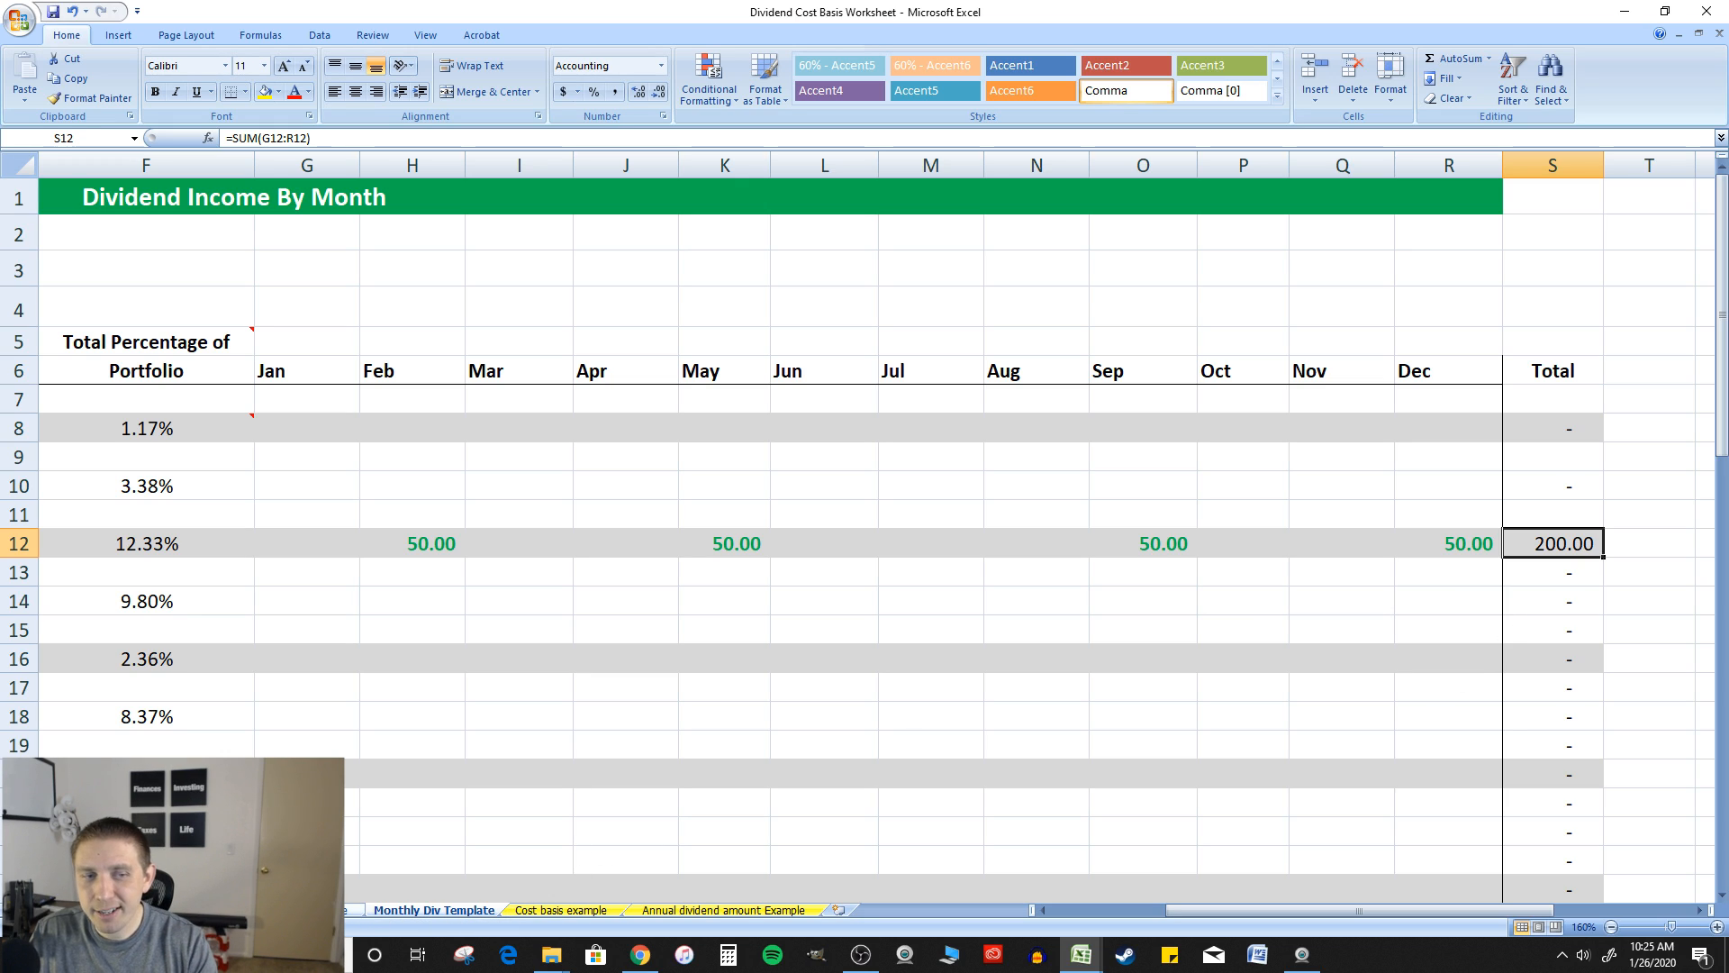
{"action": "left_click", "coordinate": [146, 889]}
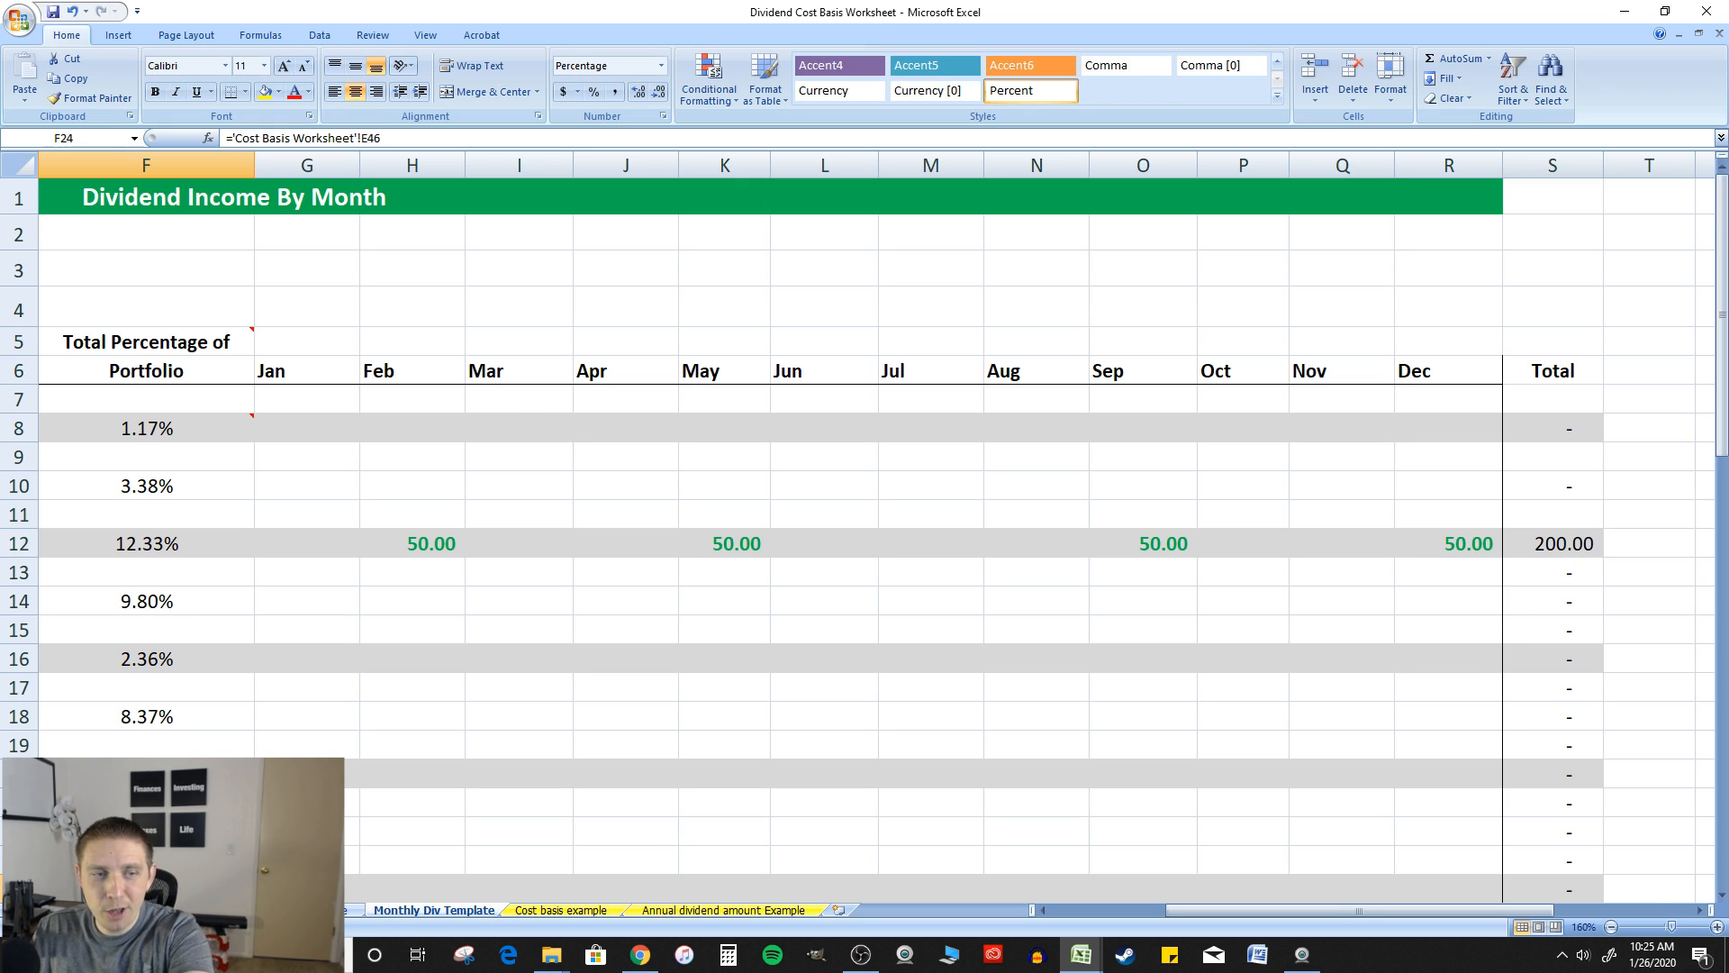
Compare the American water works percentage in E18 of the Cost Basis Worksheet with the Monthly Div Template sheet
{"action": "left_click", "coordinate": [139, 910]}
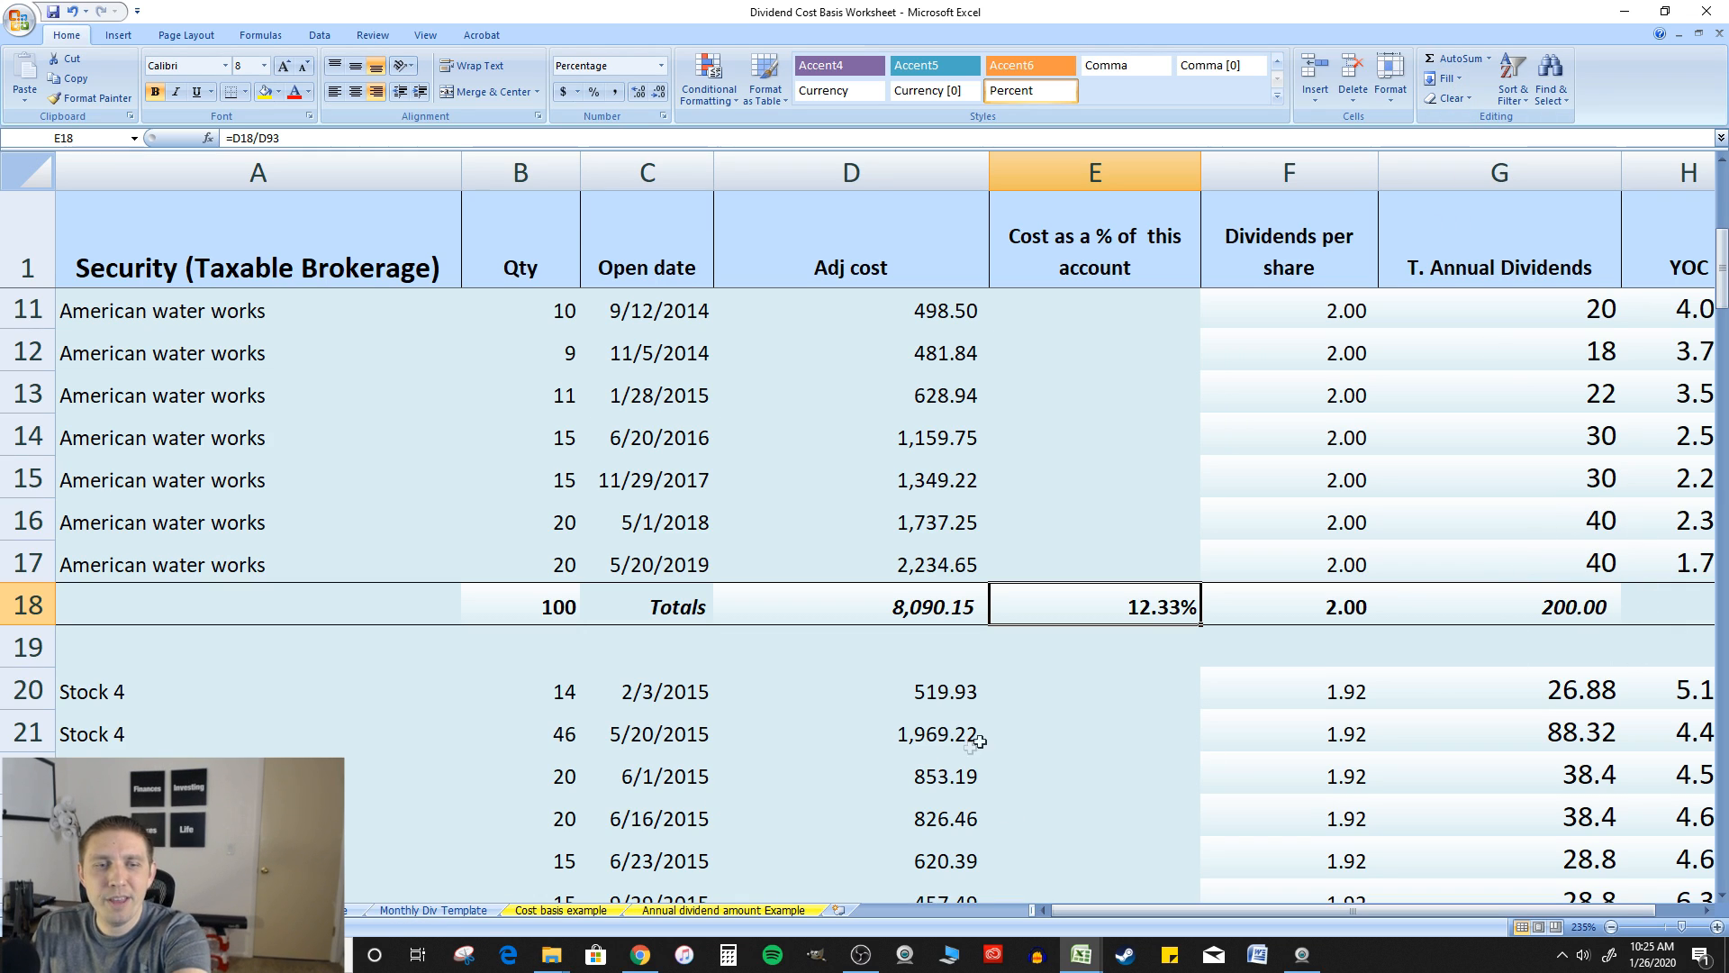
{"action": "left_click", "coordinate": [419, 912]}
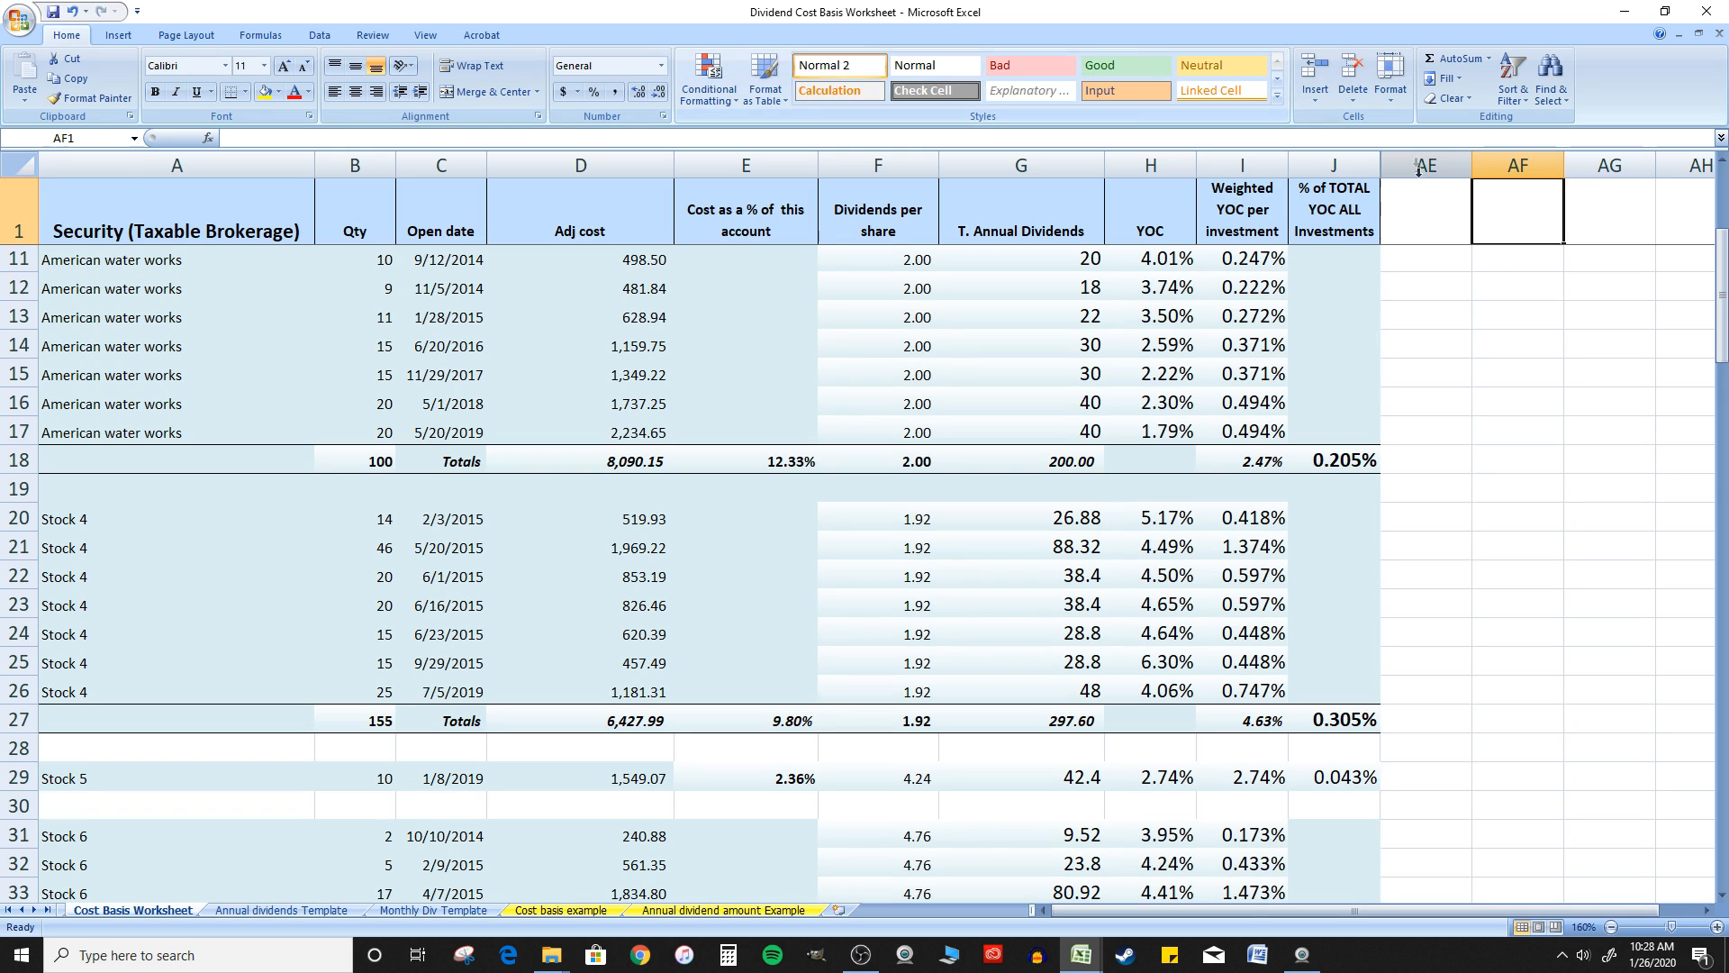
Unhide the Roth A and Roth B columns between J and AE on the Cost Basis Worksheet
{"action": "left_click", "coordinate": [1486, 259]}
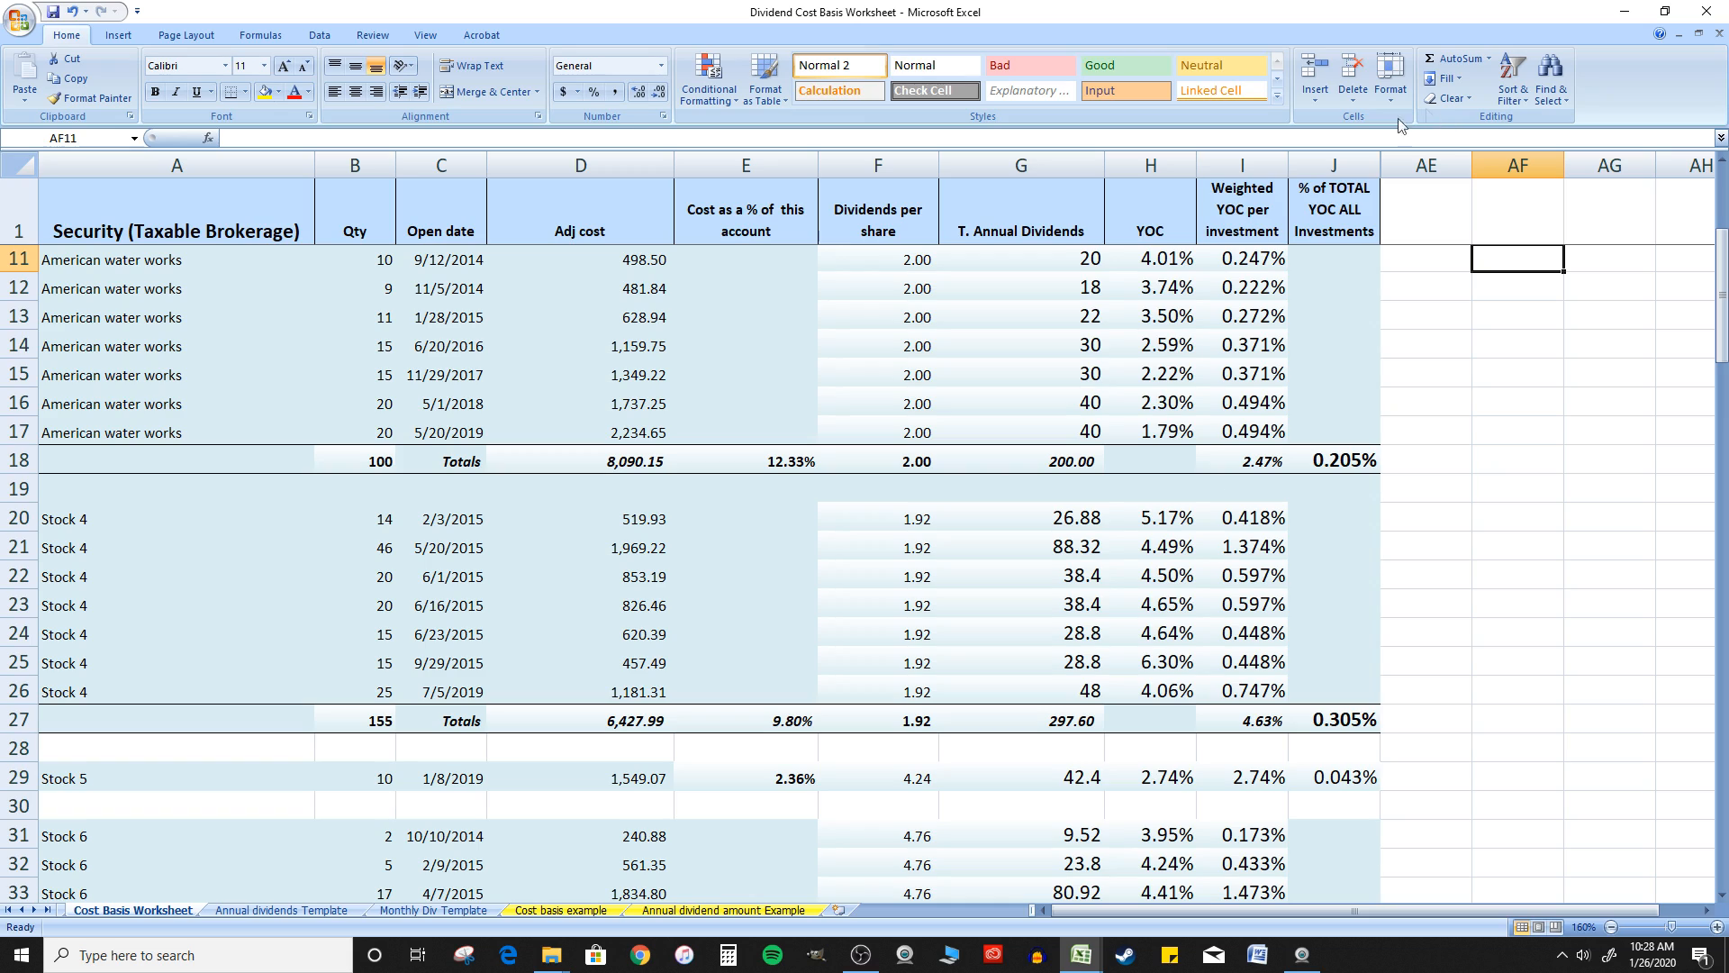
{"action": "left_click", "coordinate": [1354, 160]}
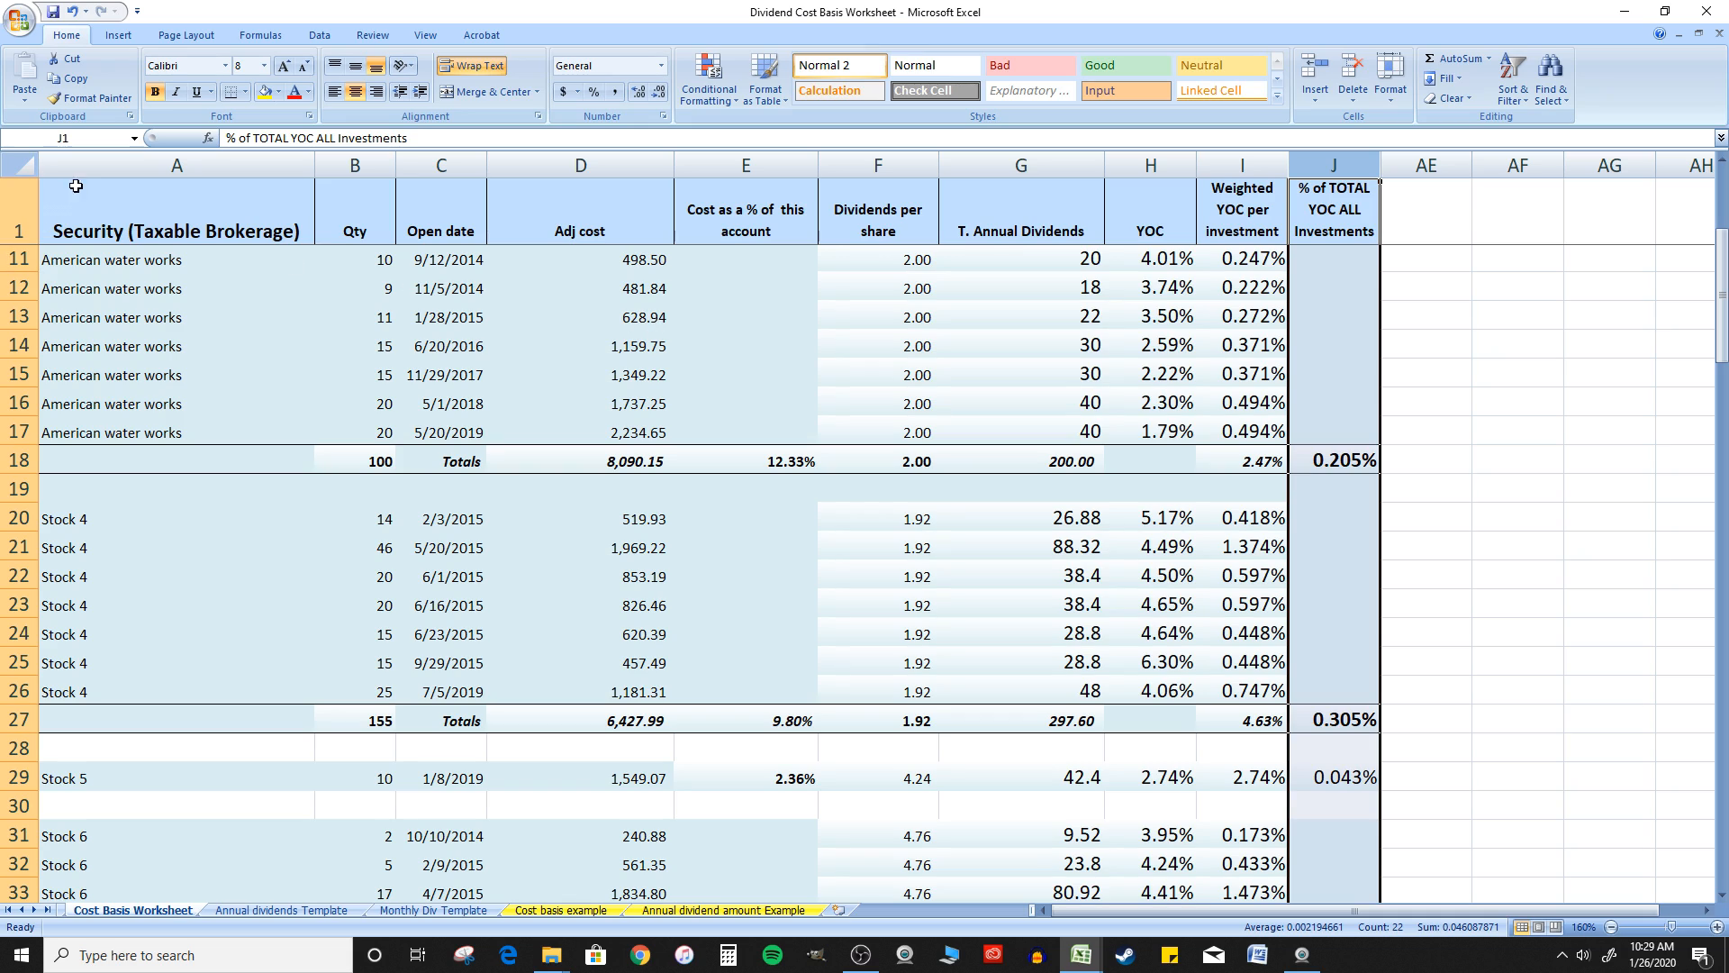
{"action": "left_click", "coordinate": [148, 213]}
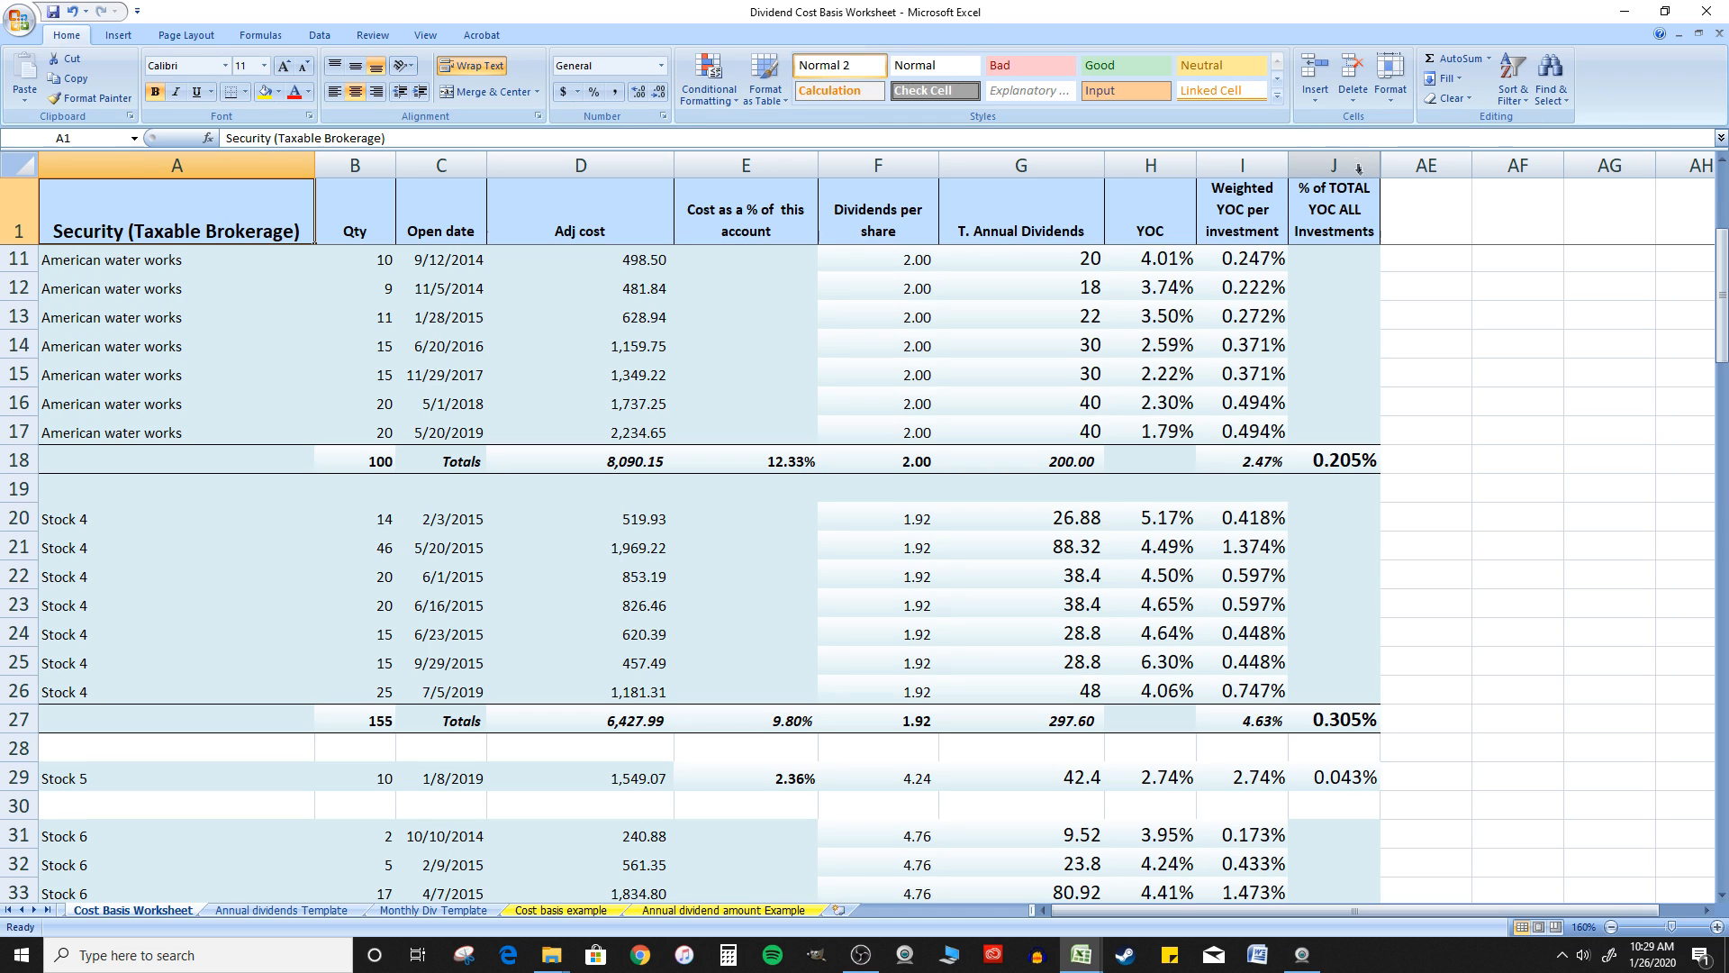
{"action": "left_click_drag", "start_coordinate": [1348, 155], "coordinate": [1437, 162]}
{"action": "right_click", "coordinate": [1436, 162]}
{"action": "left_click", "coordinate": [1516, 376]}
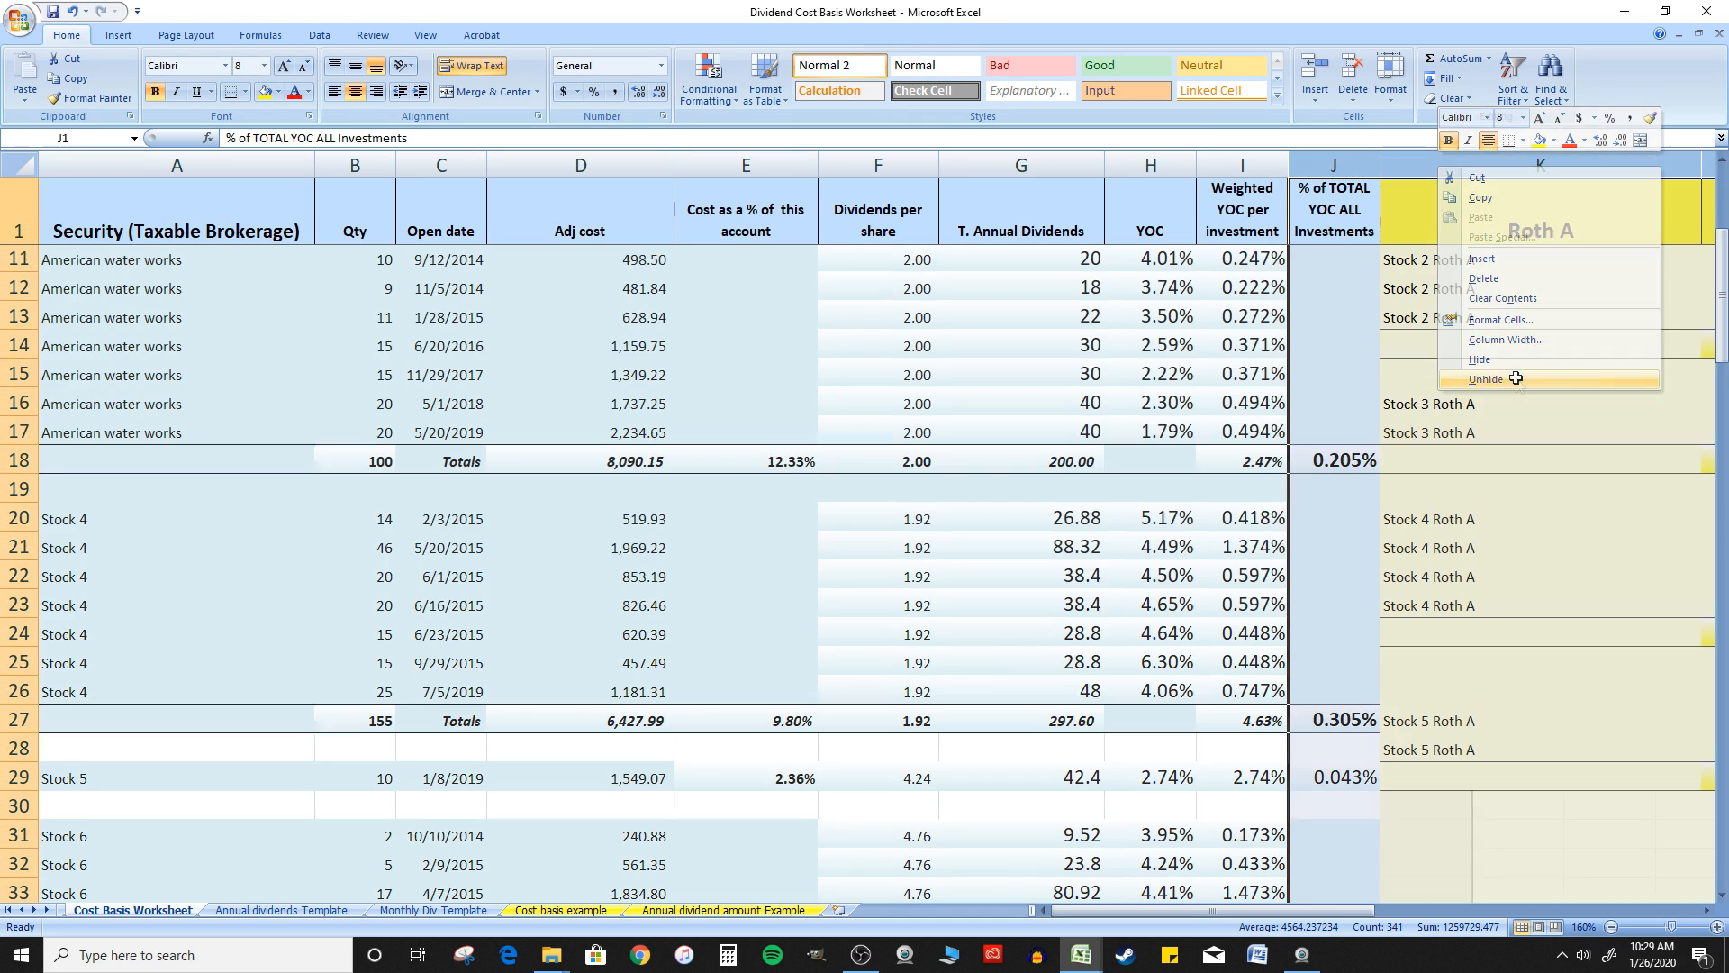
Look over the Roth A and Roth B account sections beside the taxable brokerage section
{"action": "scroll", "coordinate": [1189, 476], "scroll_direction": "down", "scroll_amount": 5}
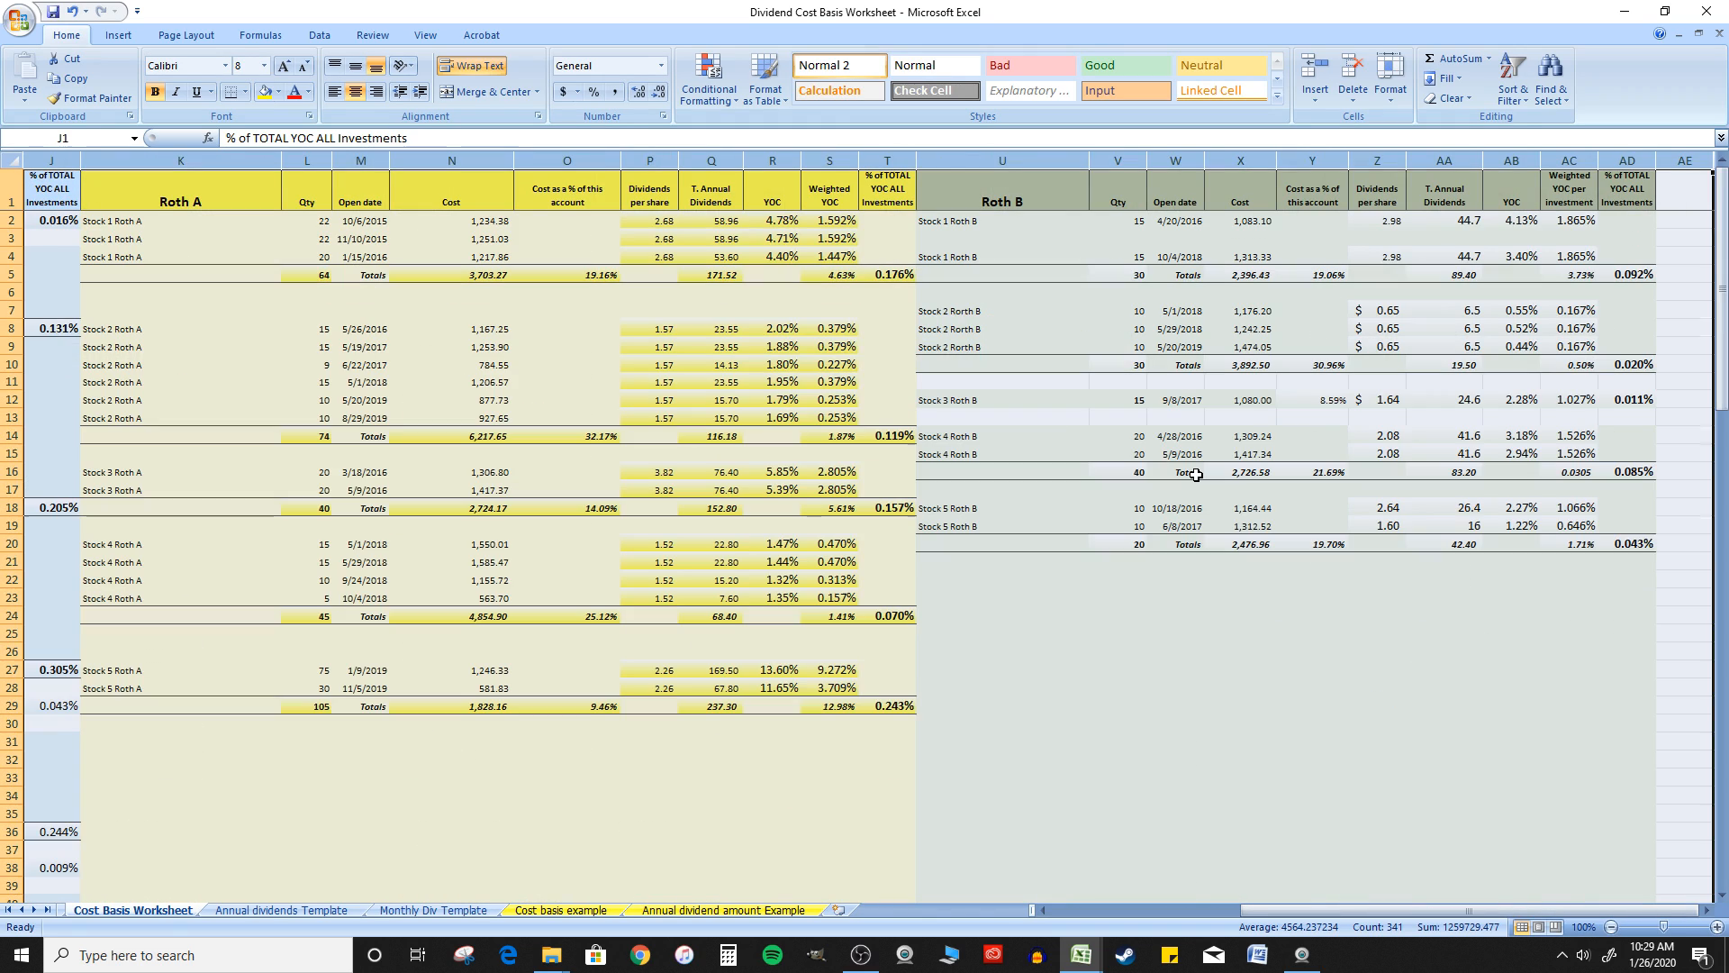
{"action": "left_click_drag", "start_coordinate": [1312, 910], "coordinate": [1188, 910]}
{"action": "left_click", "coordinate": [422, 467]}
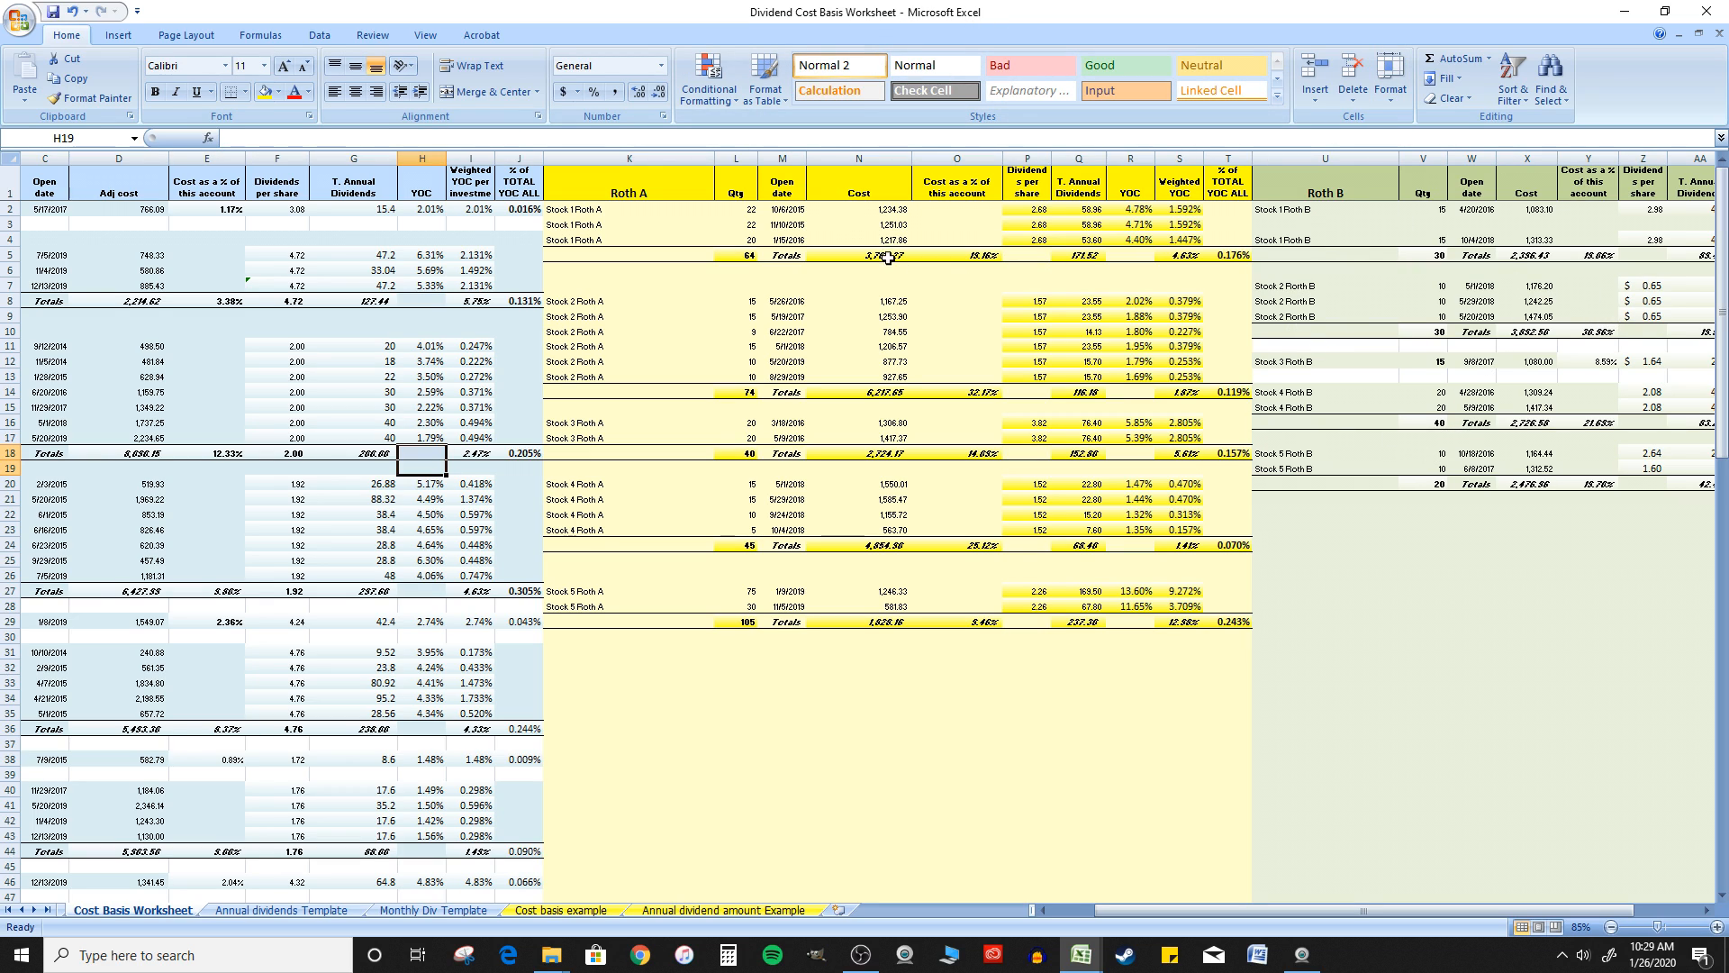
{"action": "left_click", "coordinate": [863, 225]}
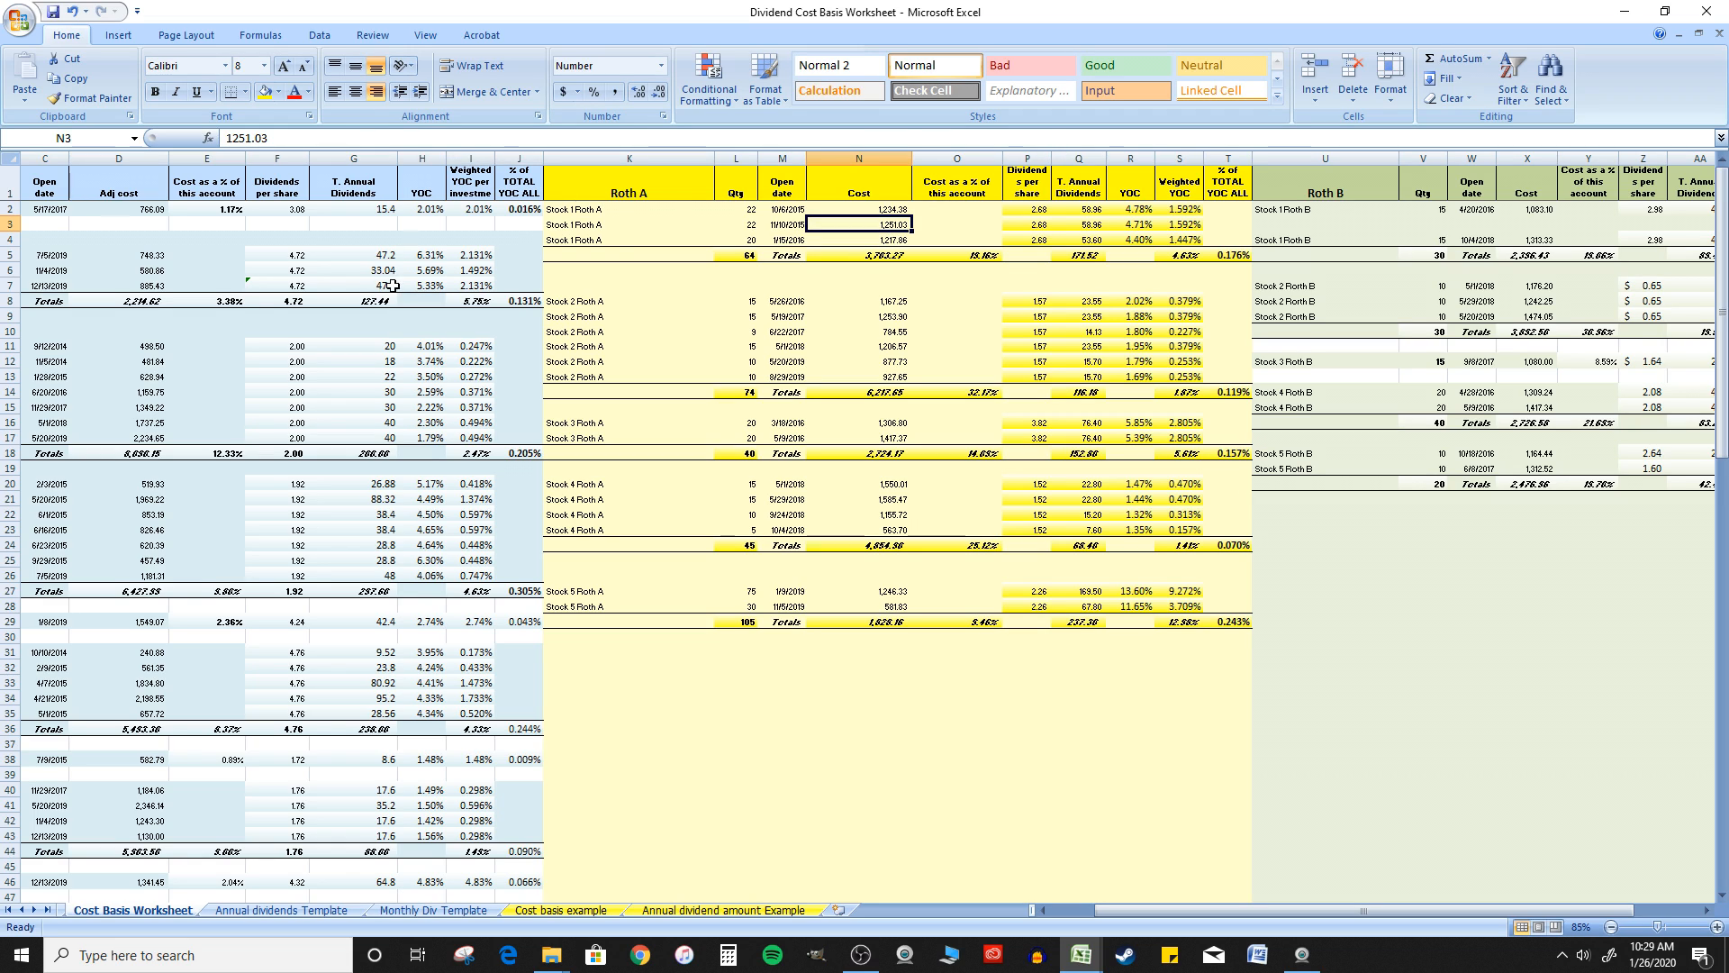
{"action": "left_click", "coordinate": [841, 272]}
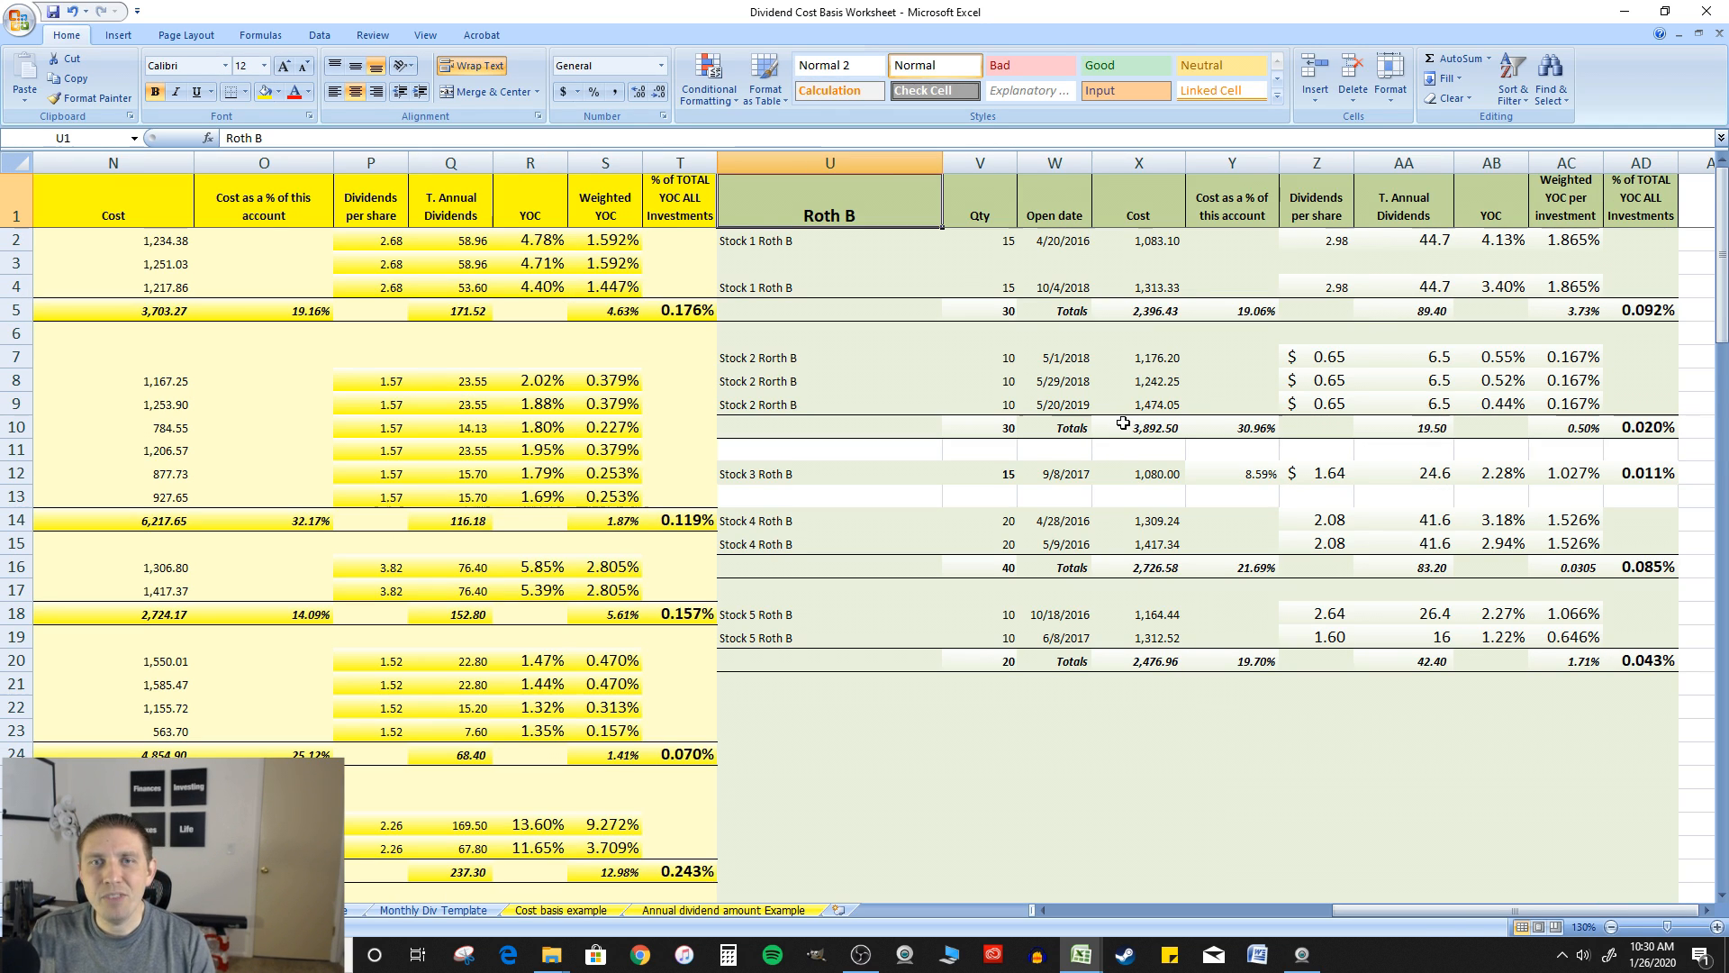
{"action": "scroll", "coordinate": [1123, 424], "scroll_direction": "down", "scroll_amount": 4}
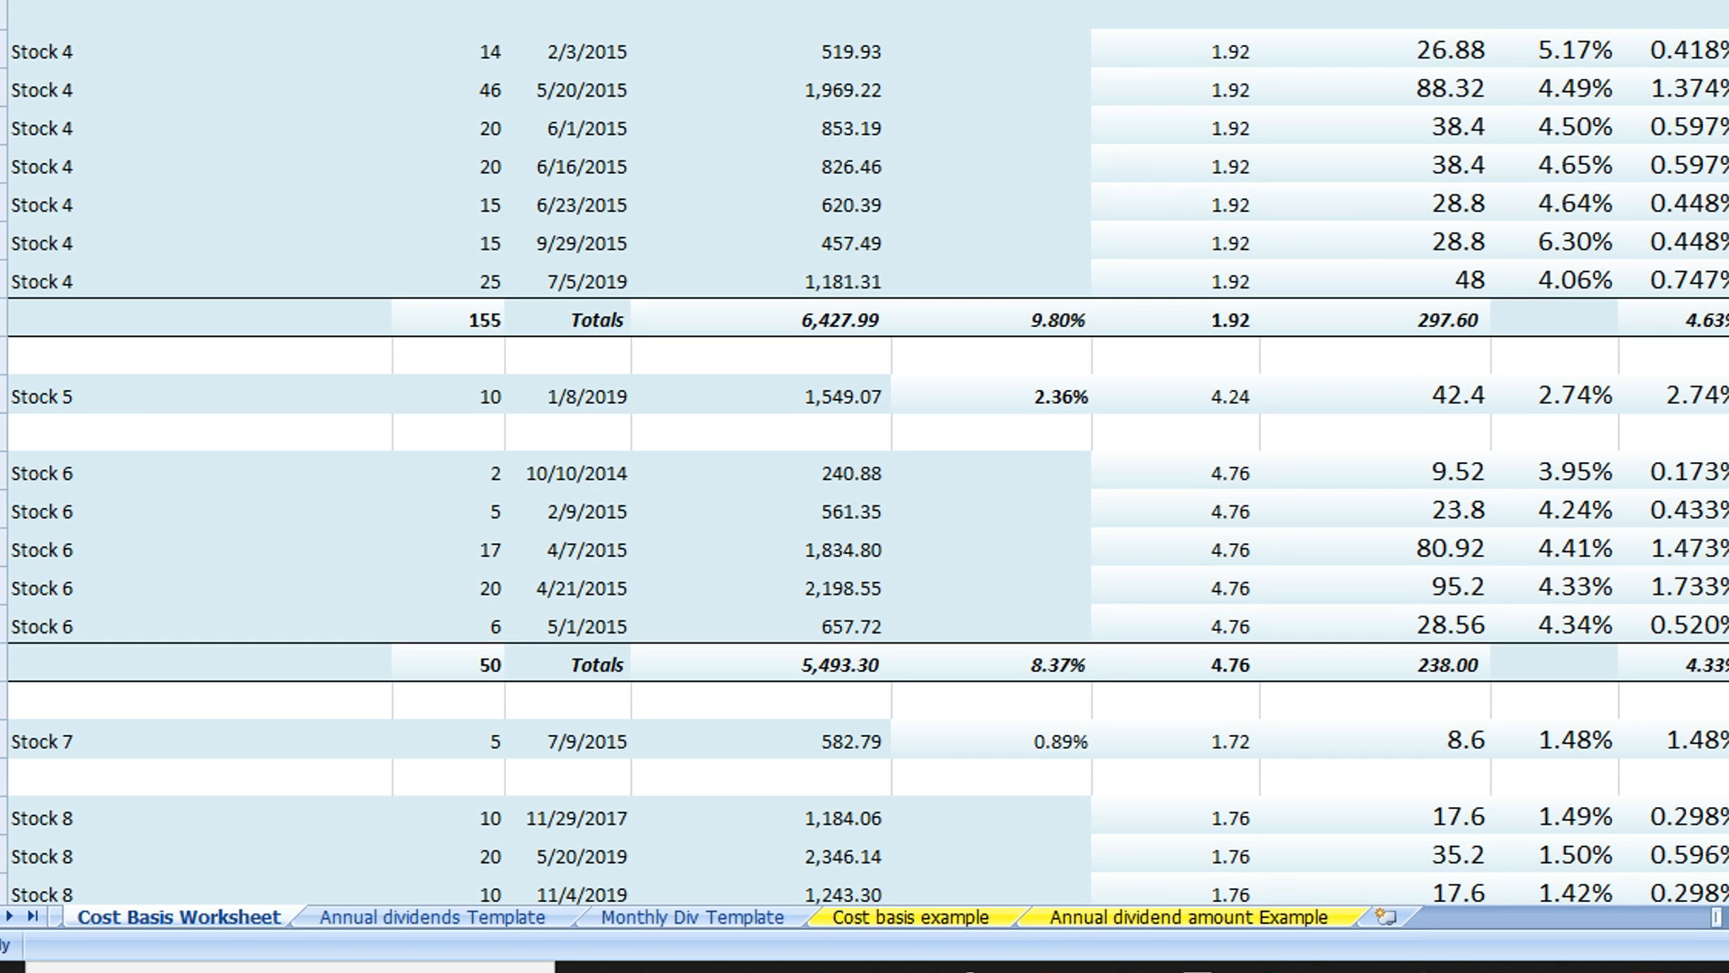
Inspect the T. Shares formula in the Taxable Brokerage total row and trace the stock quantities it references
{"action": "scroll", "coordinate": [865, 450], "scroll_direction": "down", "scroll_amount": 15}
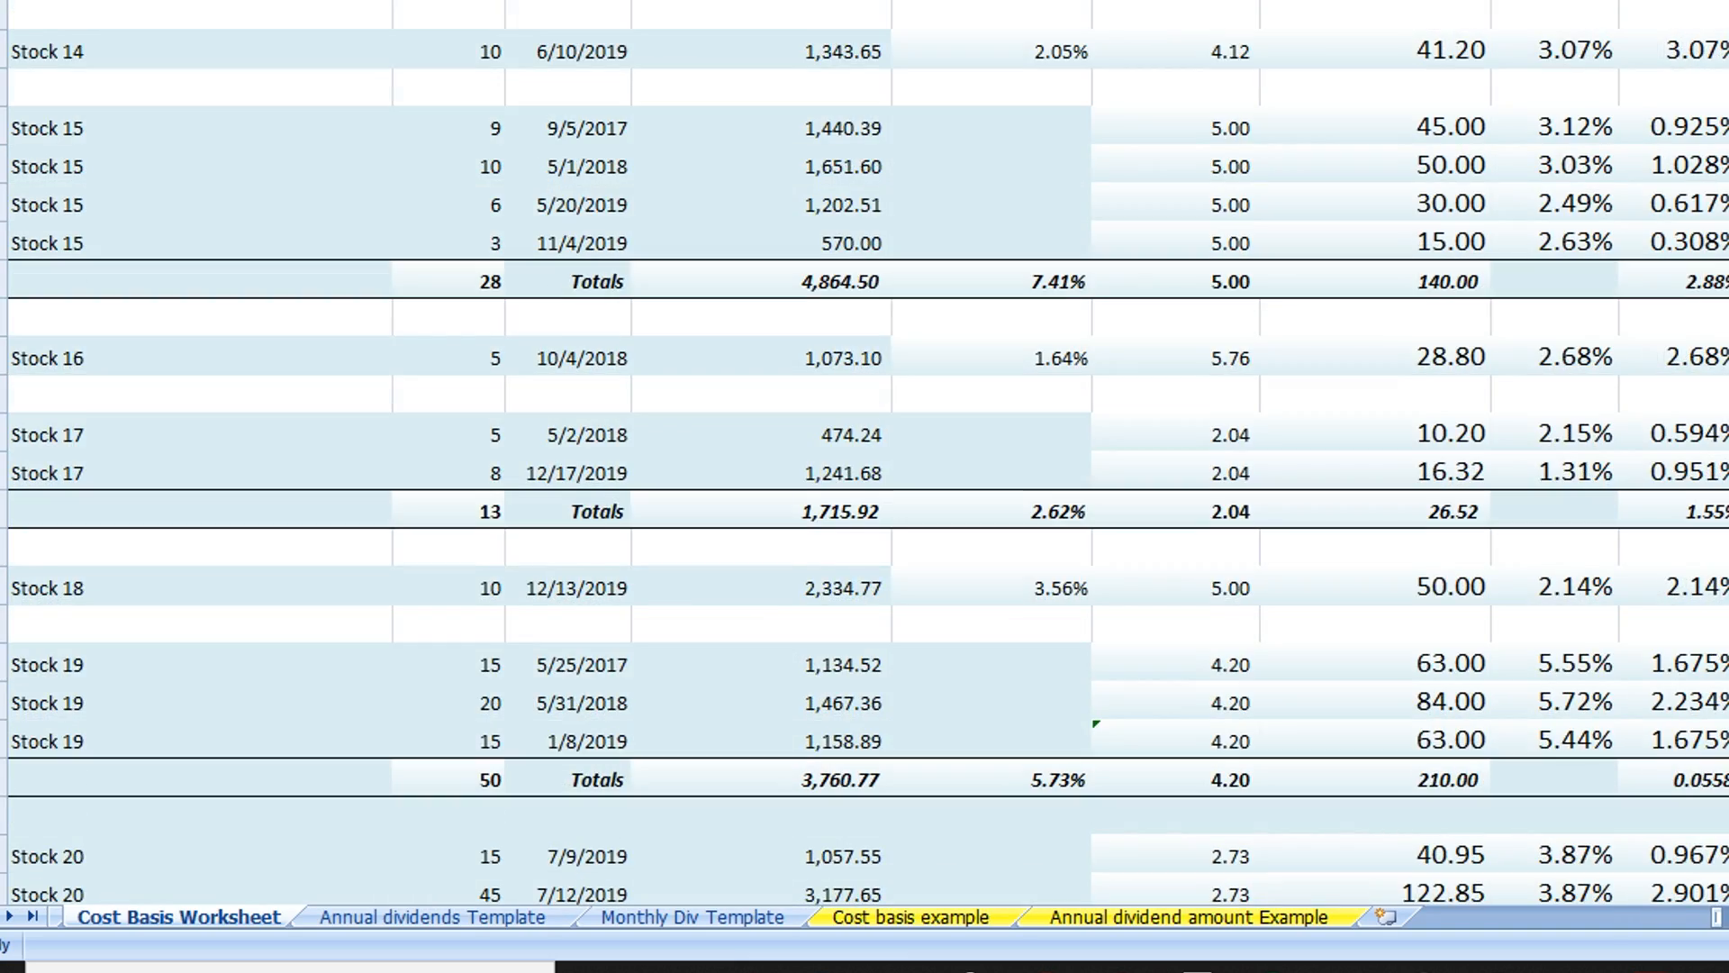
{"action": "scroll", "coordinate": [865, 450], "scroll_direction": "down", "scroll_amount": 7}
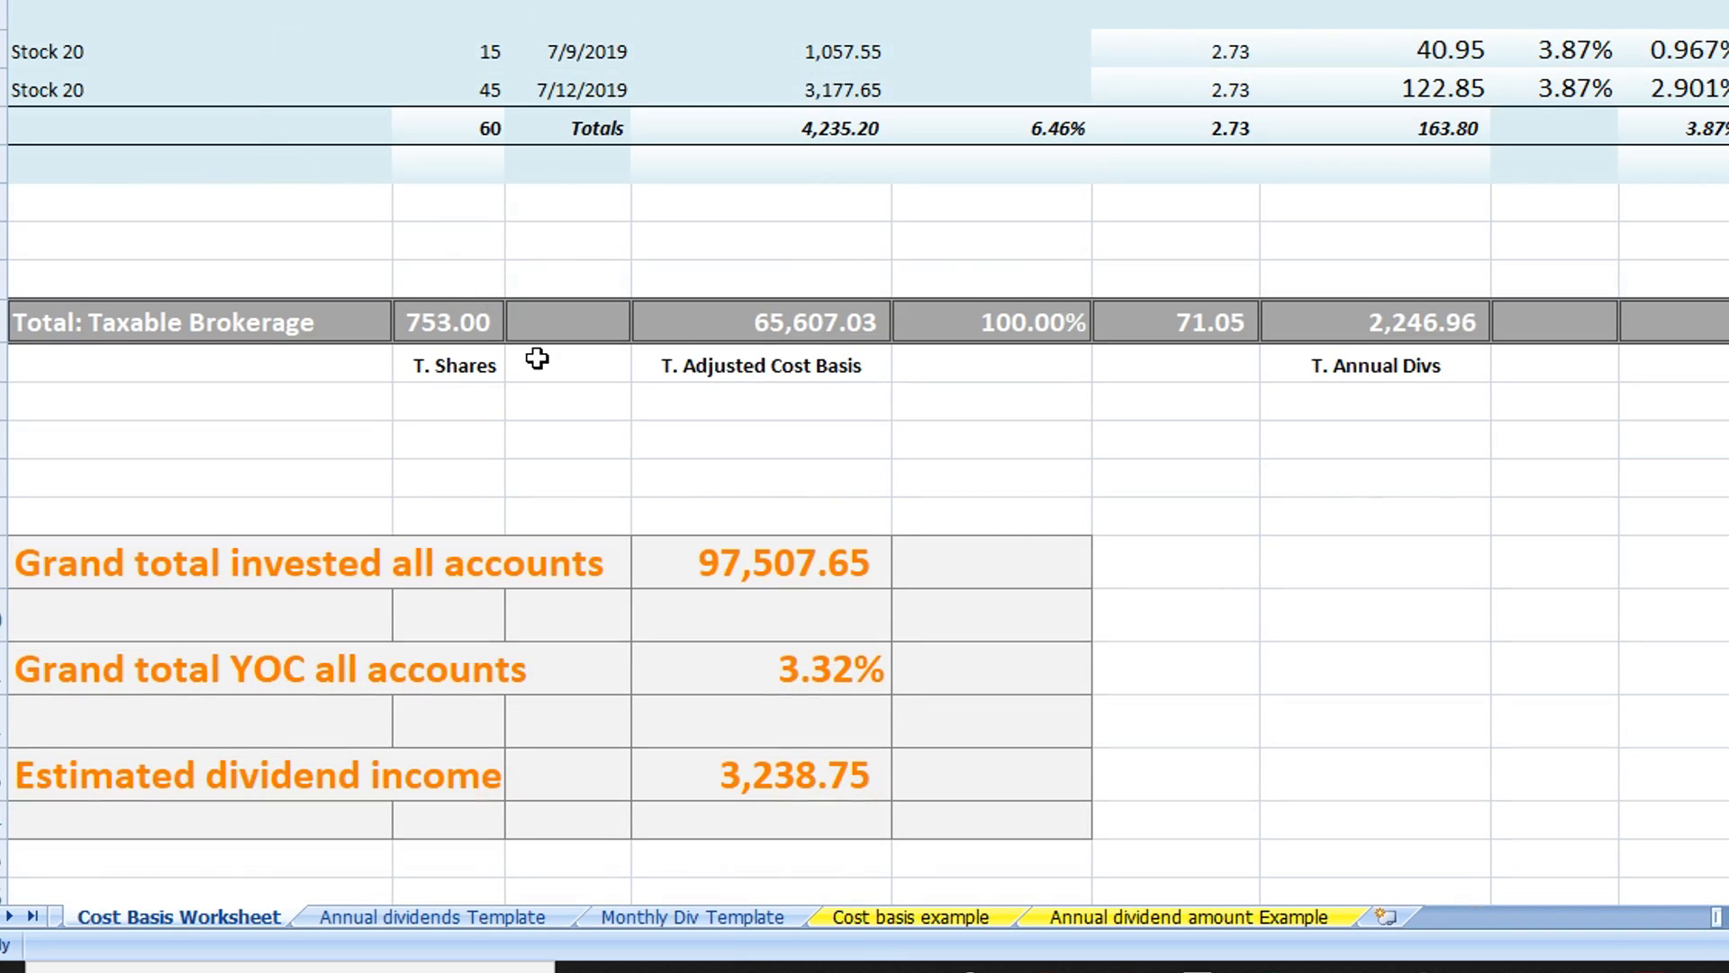
{"action": "double_click", "coordinate": [478, 326]}
{"action": "scroll", "coordinate": [808, 128], "scroll_direction": "up", "scroll_amount": 6}
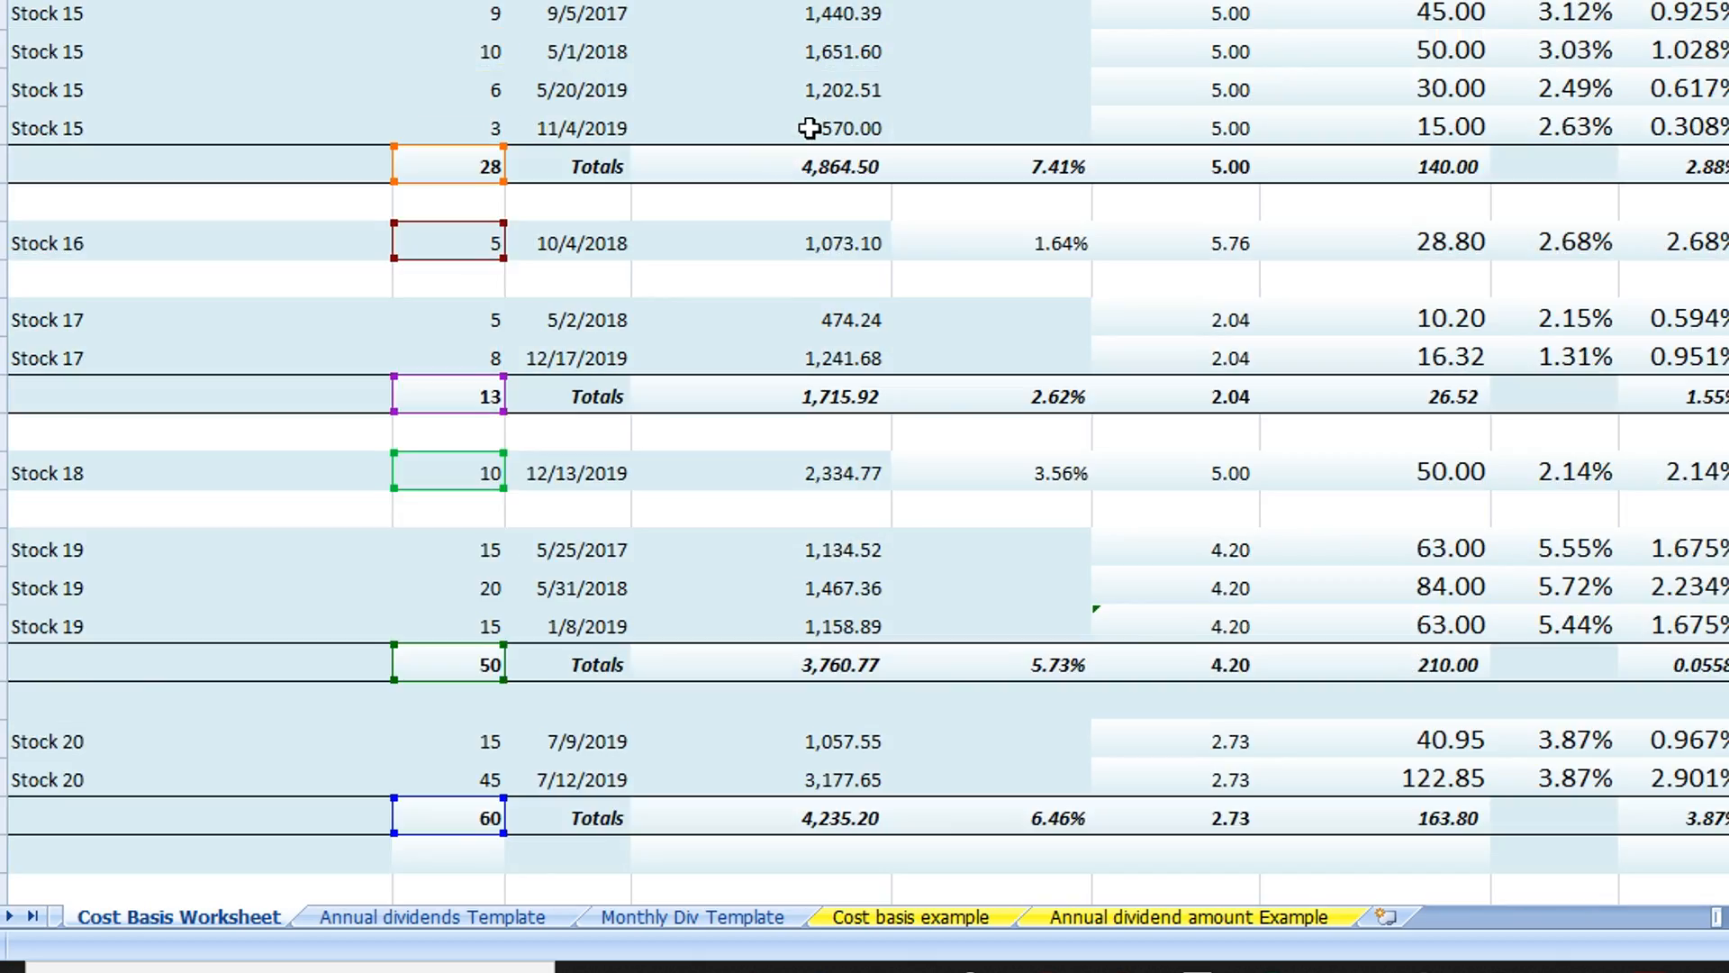
{"action": "scroll", "coordinate": [808, 128], "scroll_direction": "up", "scroll_amount": 18}
{"action": "scroll", "coordinate": [864, 450], "scroll_direction": "down", "scroll_amount": 20}
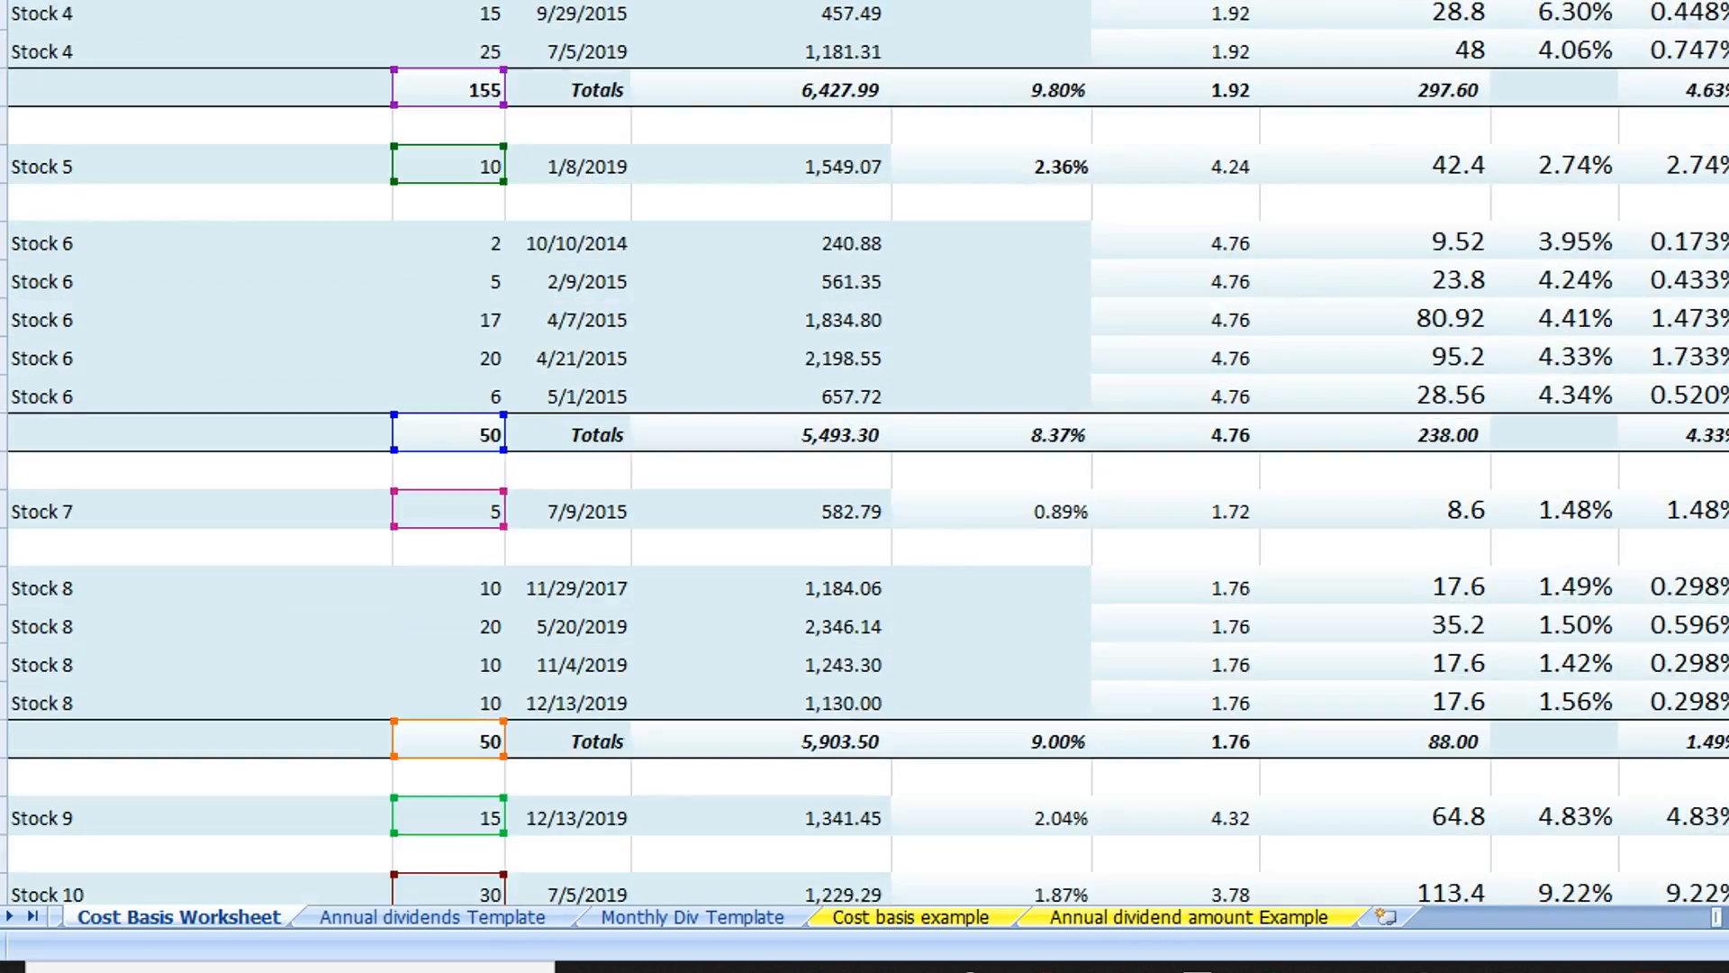
{"action": "scroll", "coordinate": [745, 135], "scroll_direction": "up", "scroll_amount": 5}
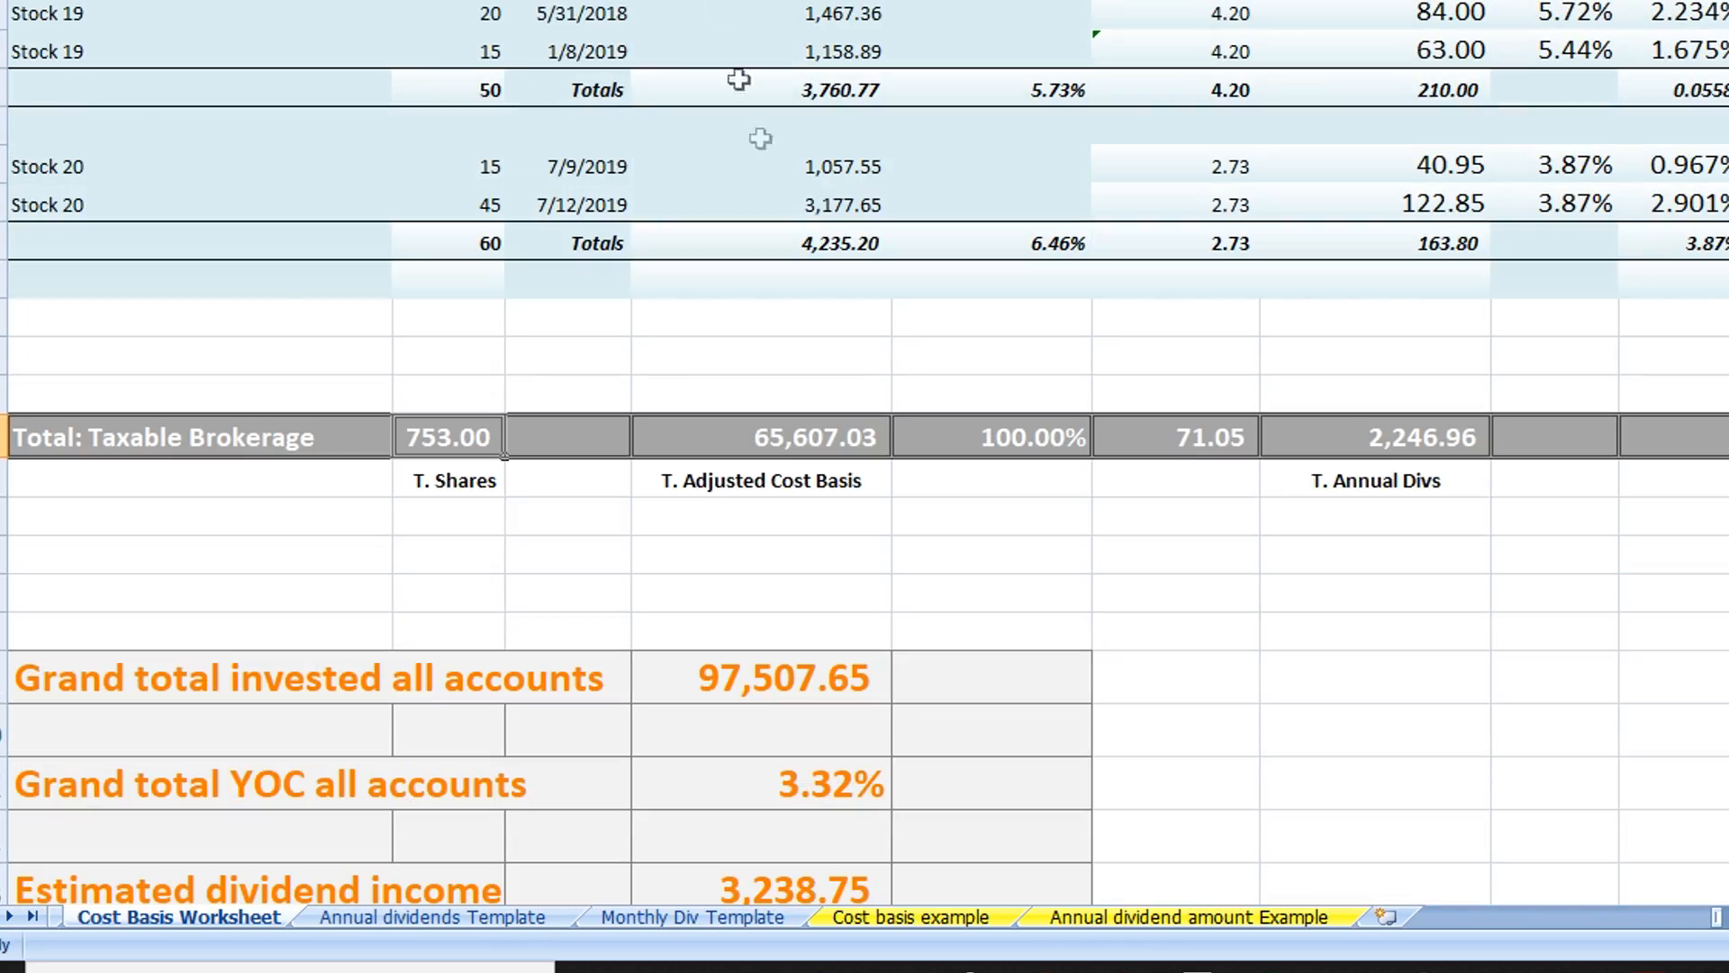
Inspect the T. Adjusted Cost Basis formula in the Taxable Brokerage total row and trace the stock costs it references
{"action": "double_click", "coordinate": [830, 444]}
{"action": "scroll", "coordinate": [1082, 148], "scroll_direction": "up", "scroll_amount": 20}
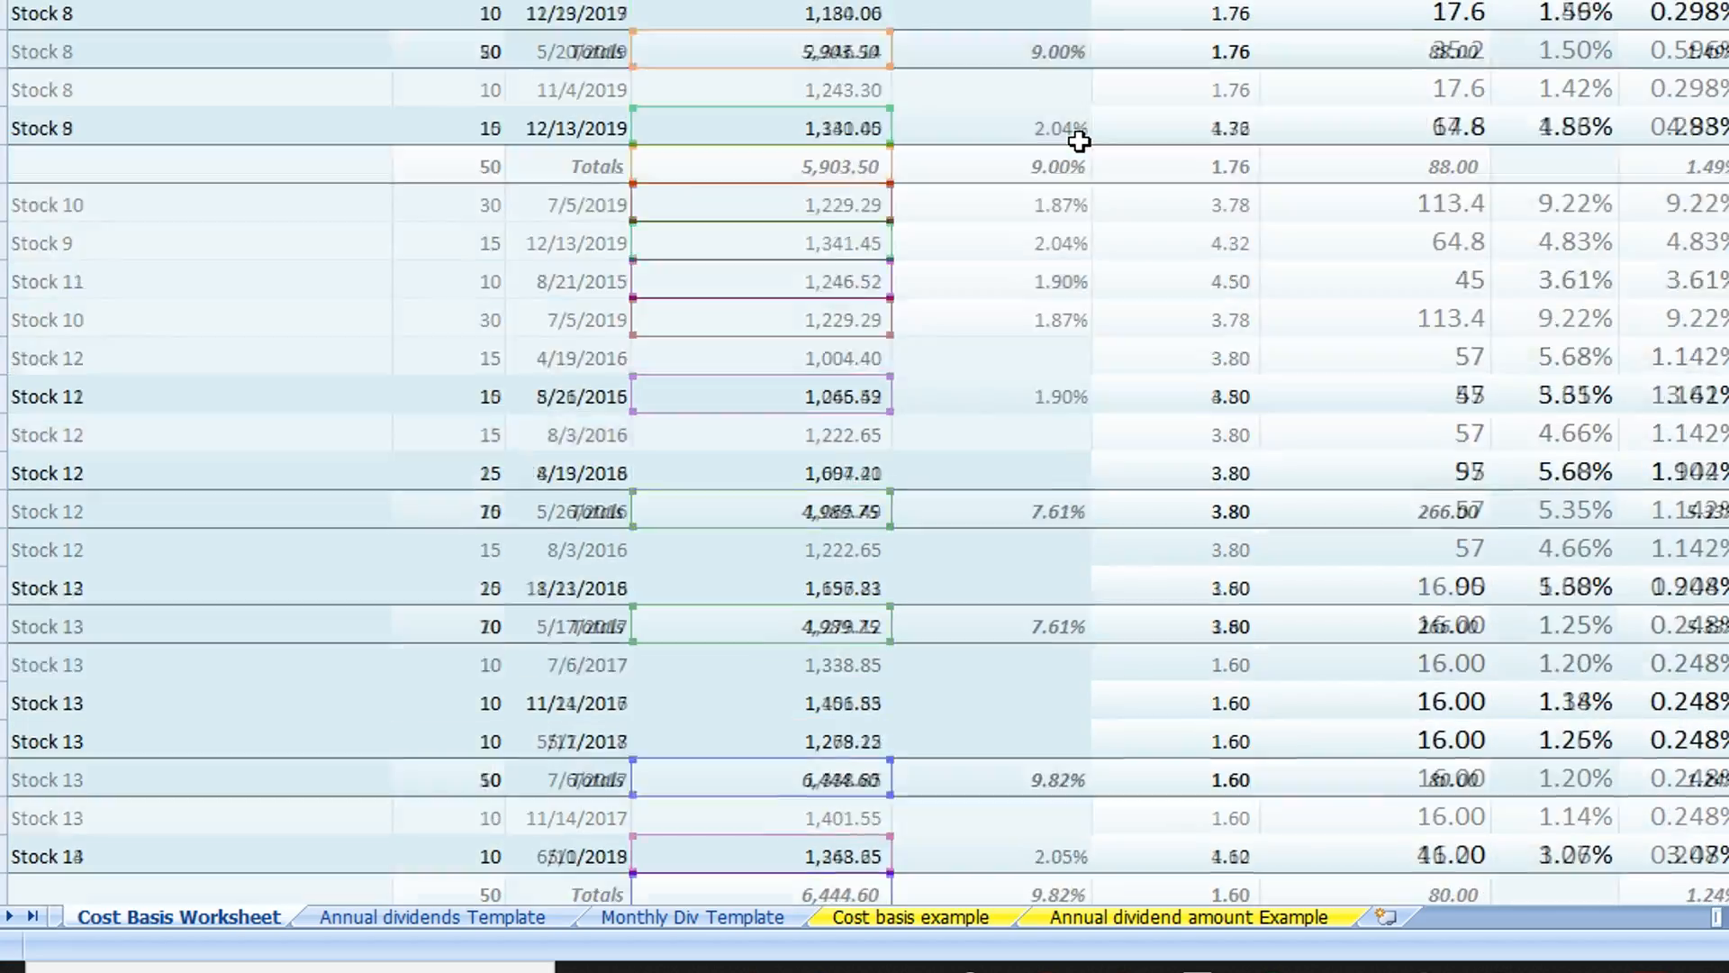
{"action": "scroll", "coordinate": [1093, 135], "scroll_direction": "down", "scroll_amount": 20}
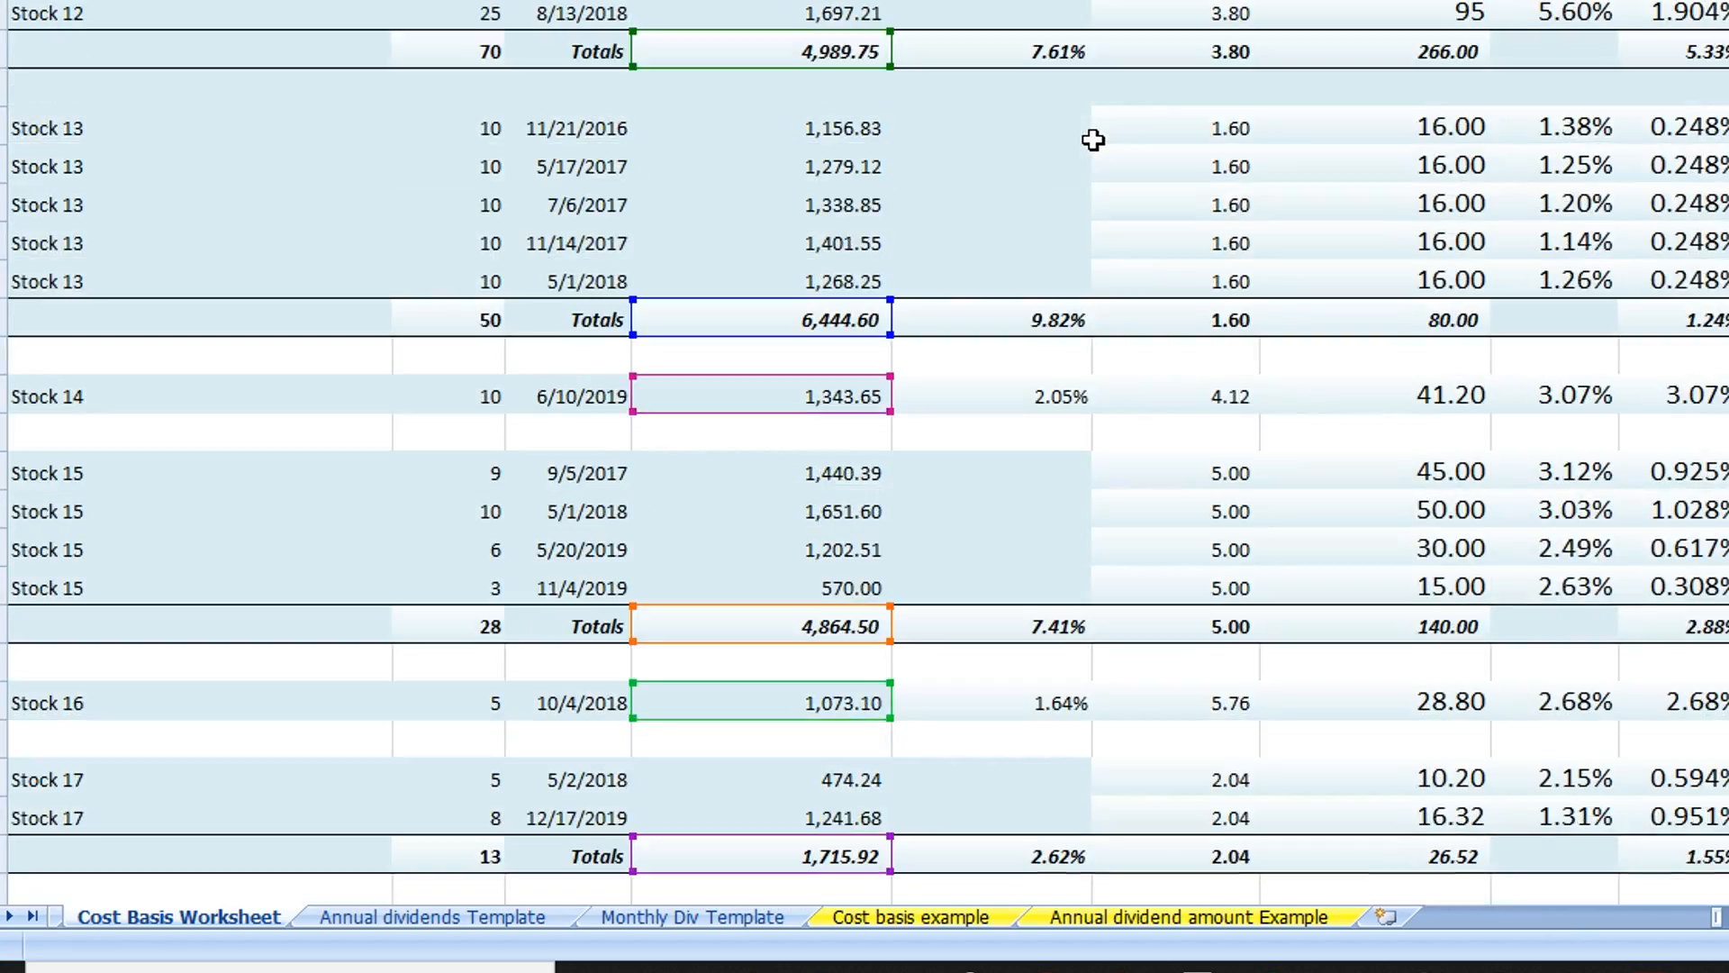
{"action": "scroll", "coordinate": [1085, 135], "scroll_direction": "up", "scroll_amount": 5}
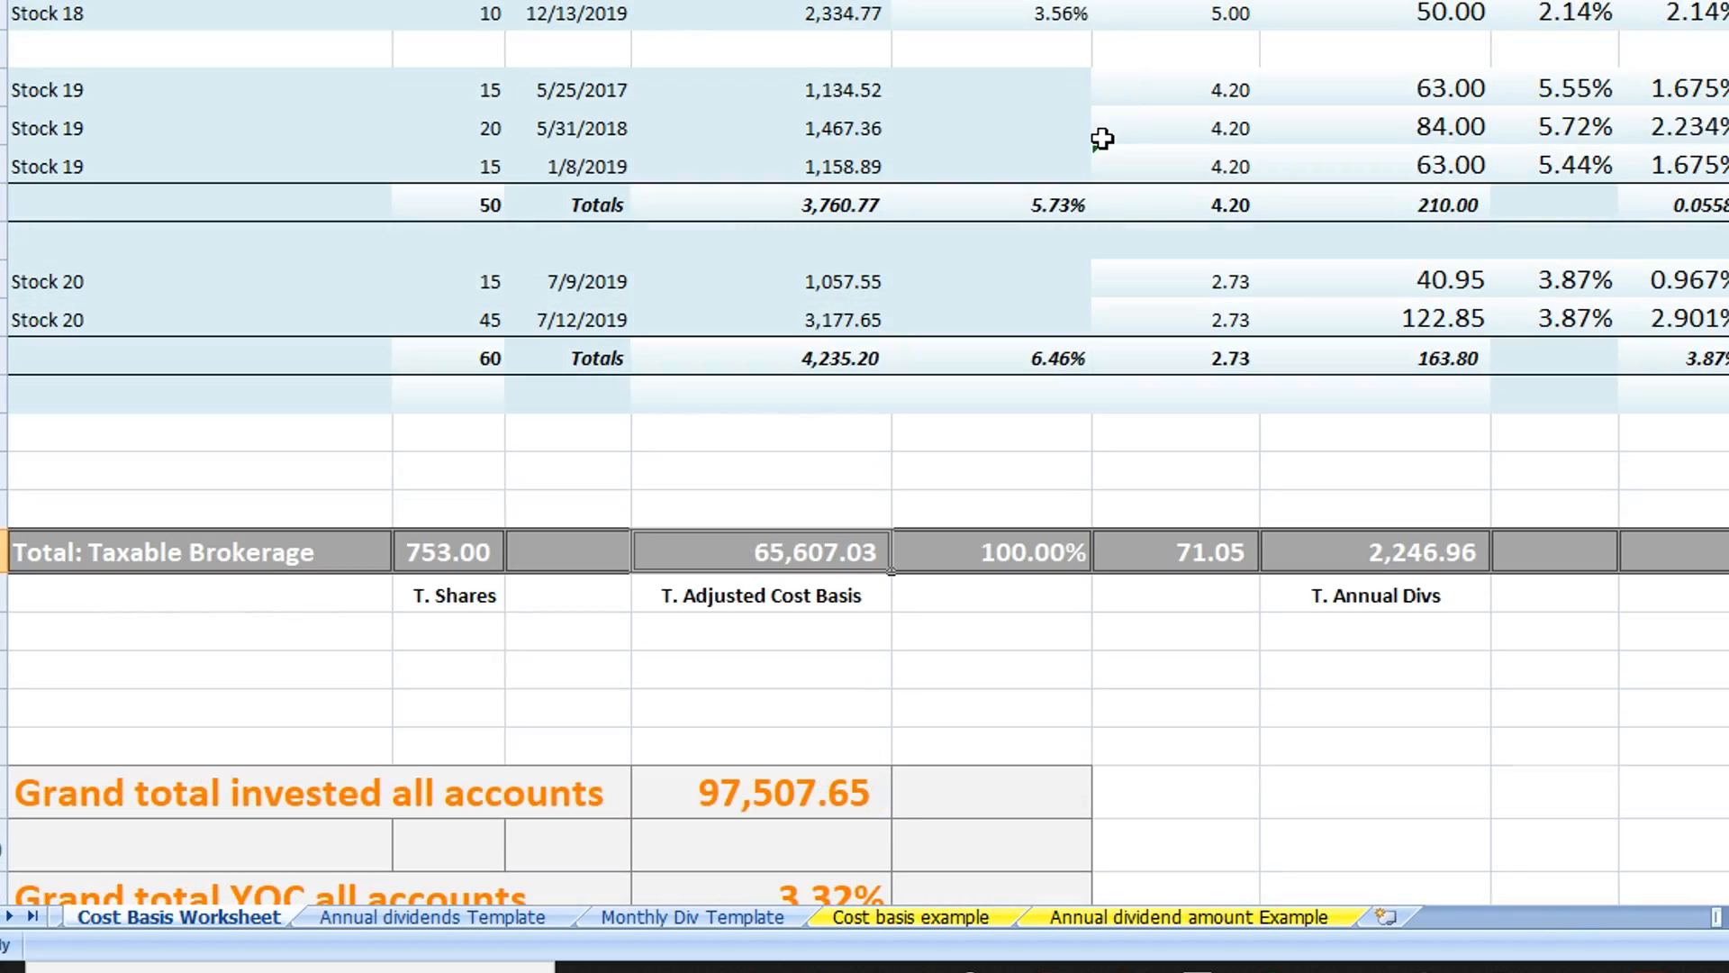
Inspect the account percentage formula in the Taxable Brokerage total row and trace its references up to the first stocks
{"action": "left_click", "coordinate": [1040, 561]}
{"action": "double_click", "coordinate": [1041, 558]}
{"action": "key", "text": "Escape"}
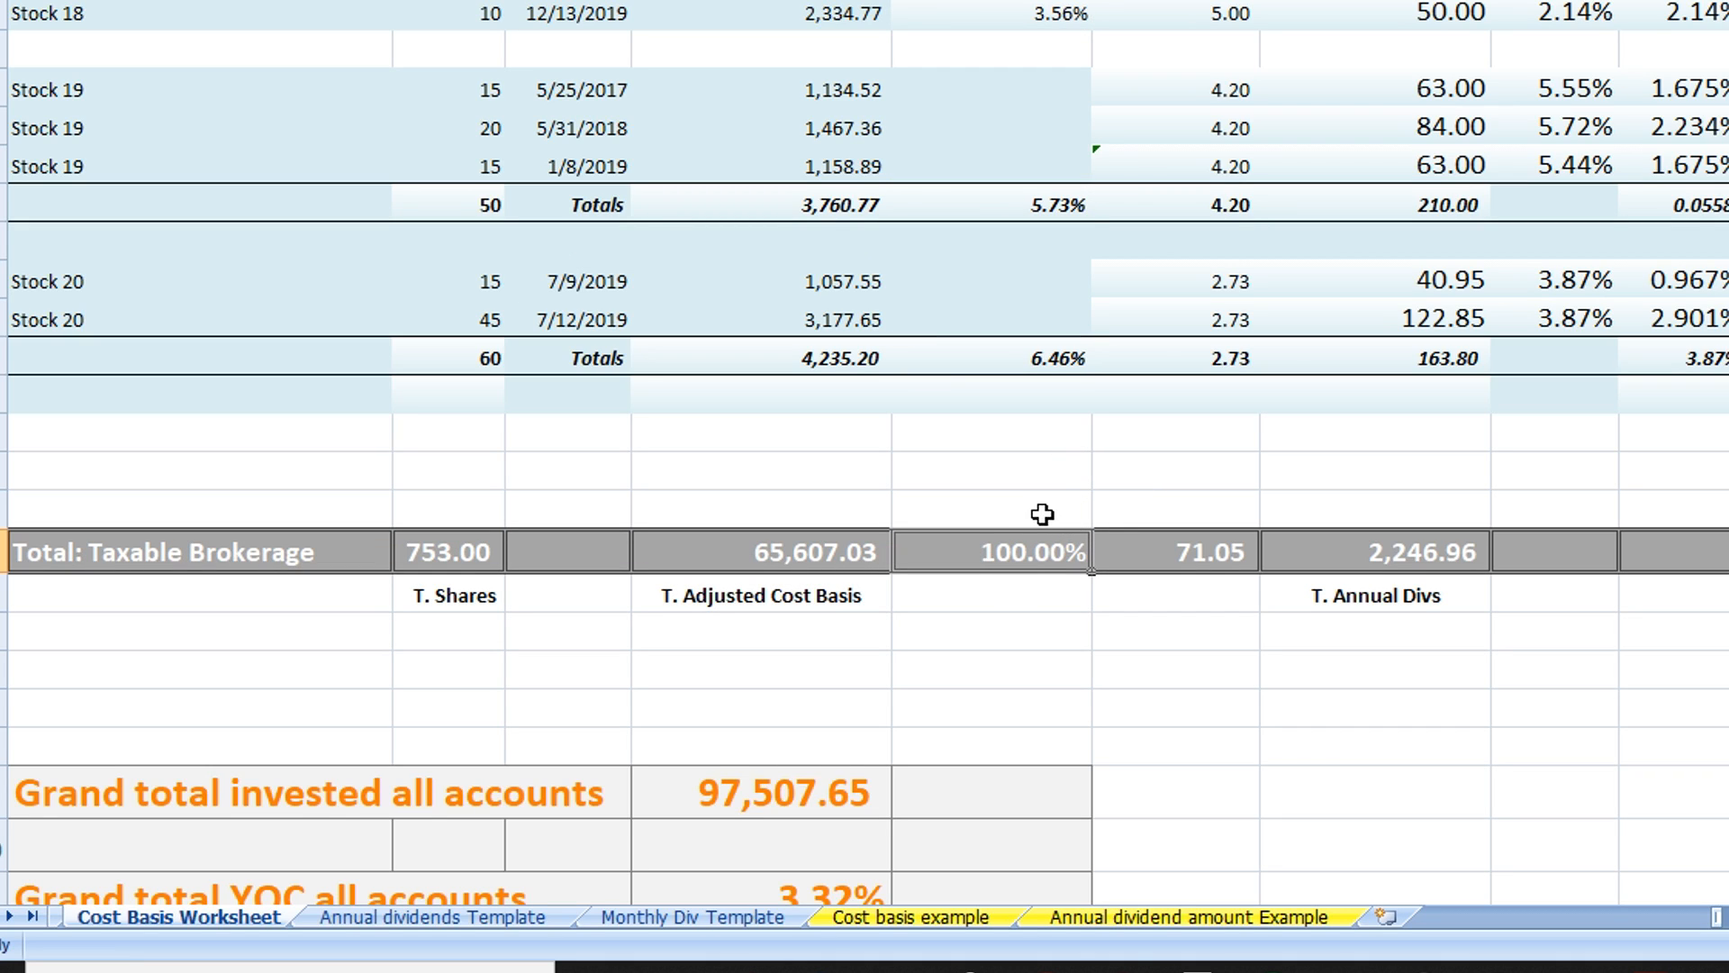
{"action": "double_click", "coordinate": [1045, 556]}
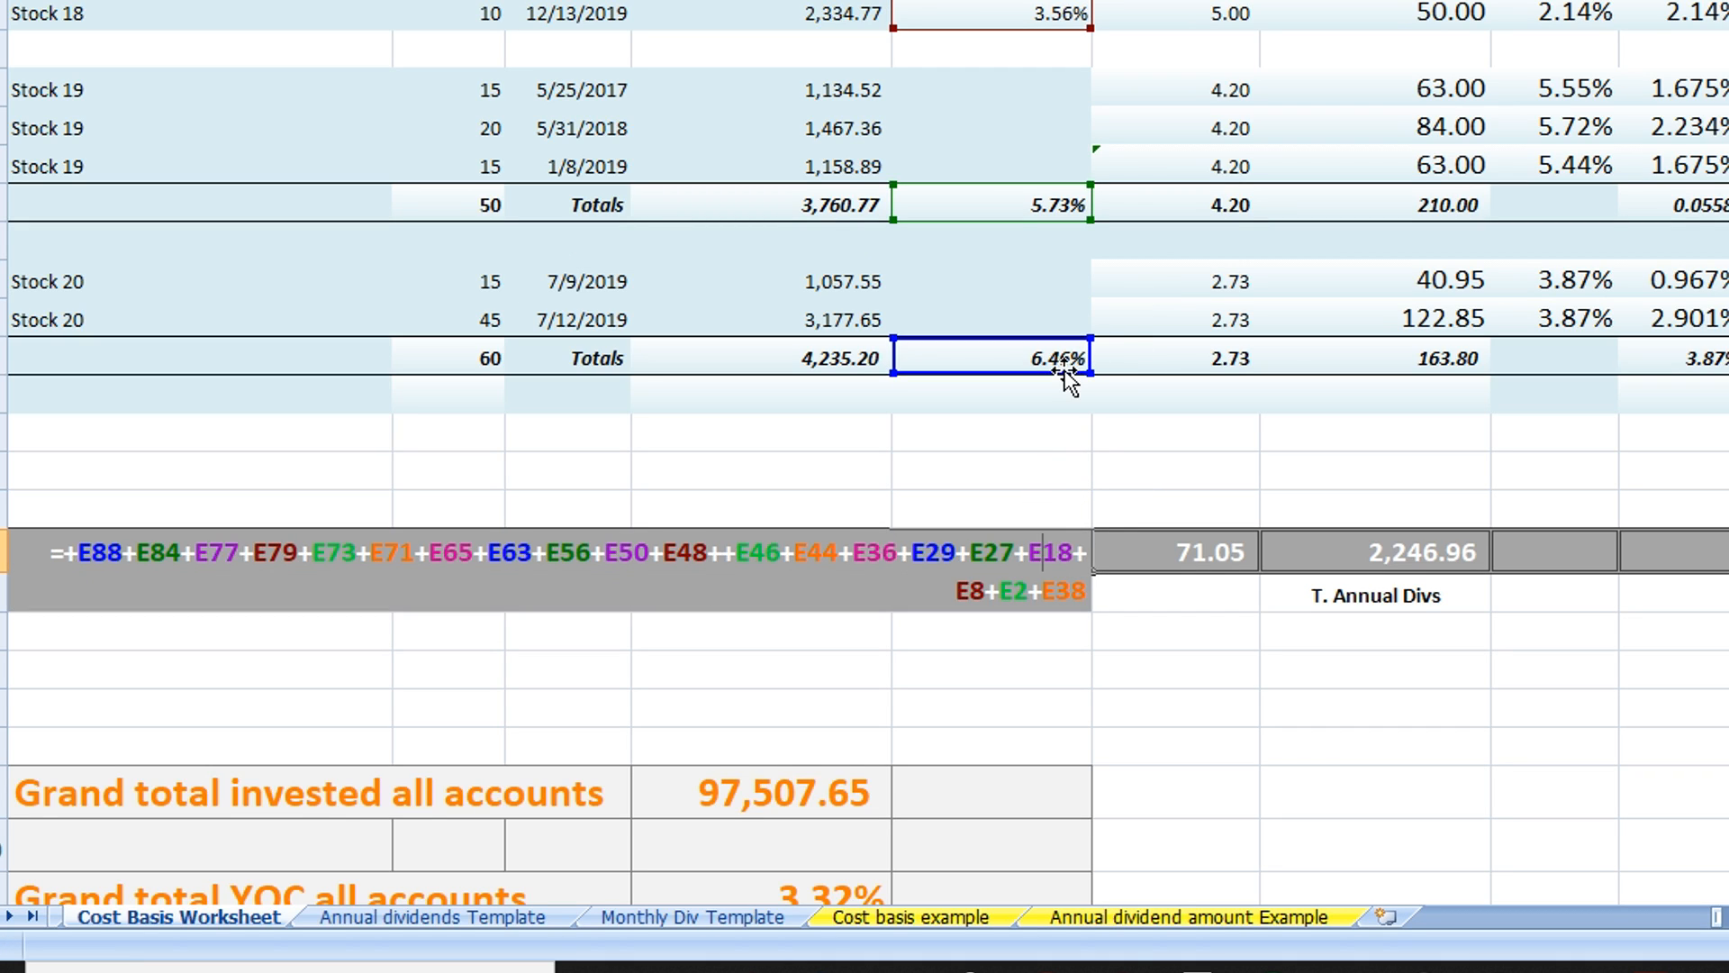
{"action": "scroll", "coordinate": [1067, 378], "scroll_direction": "up", "scroll_amount": 20}
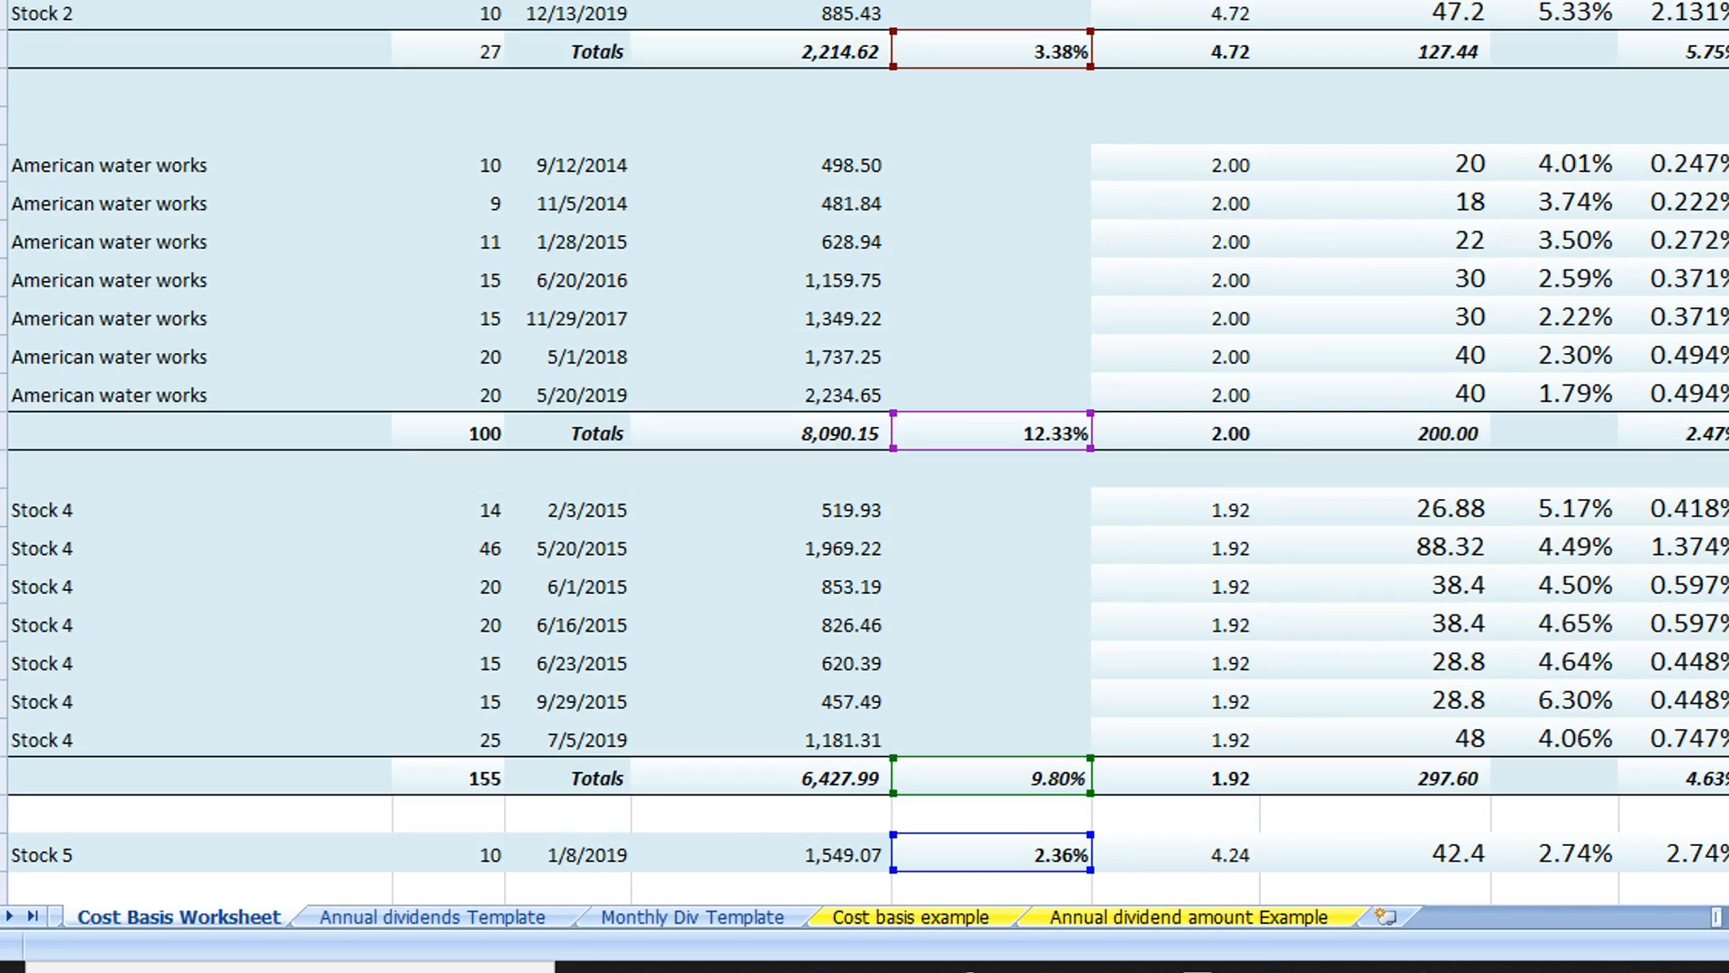
{"action": "scroll", "coordinate": [864, 450], "scroll_direction": "down", "scroll_amount": 12}
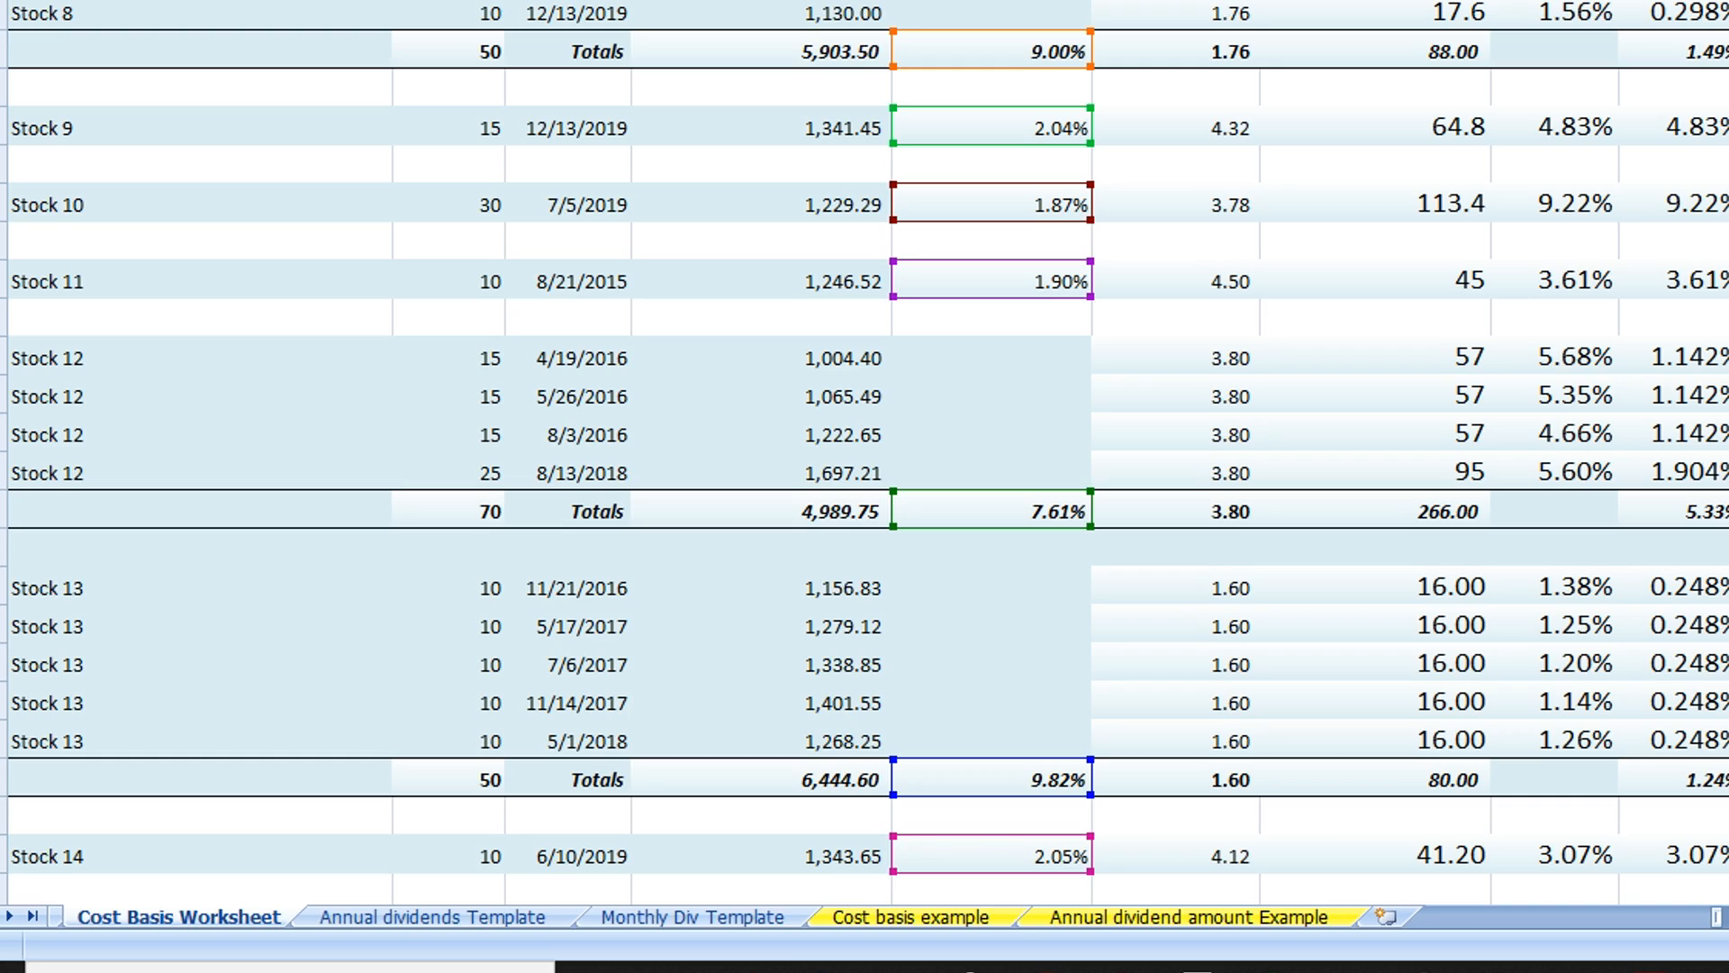
{"action": "scroll", "coordinate": [1150, 618], "scroll_direction": "down", "scroll_amount": 15}
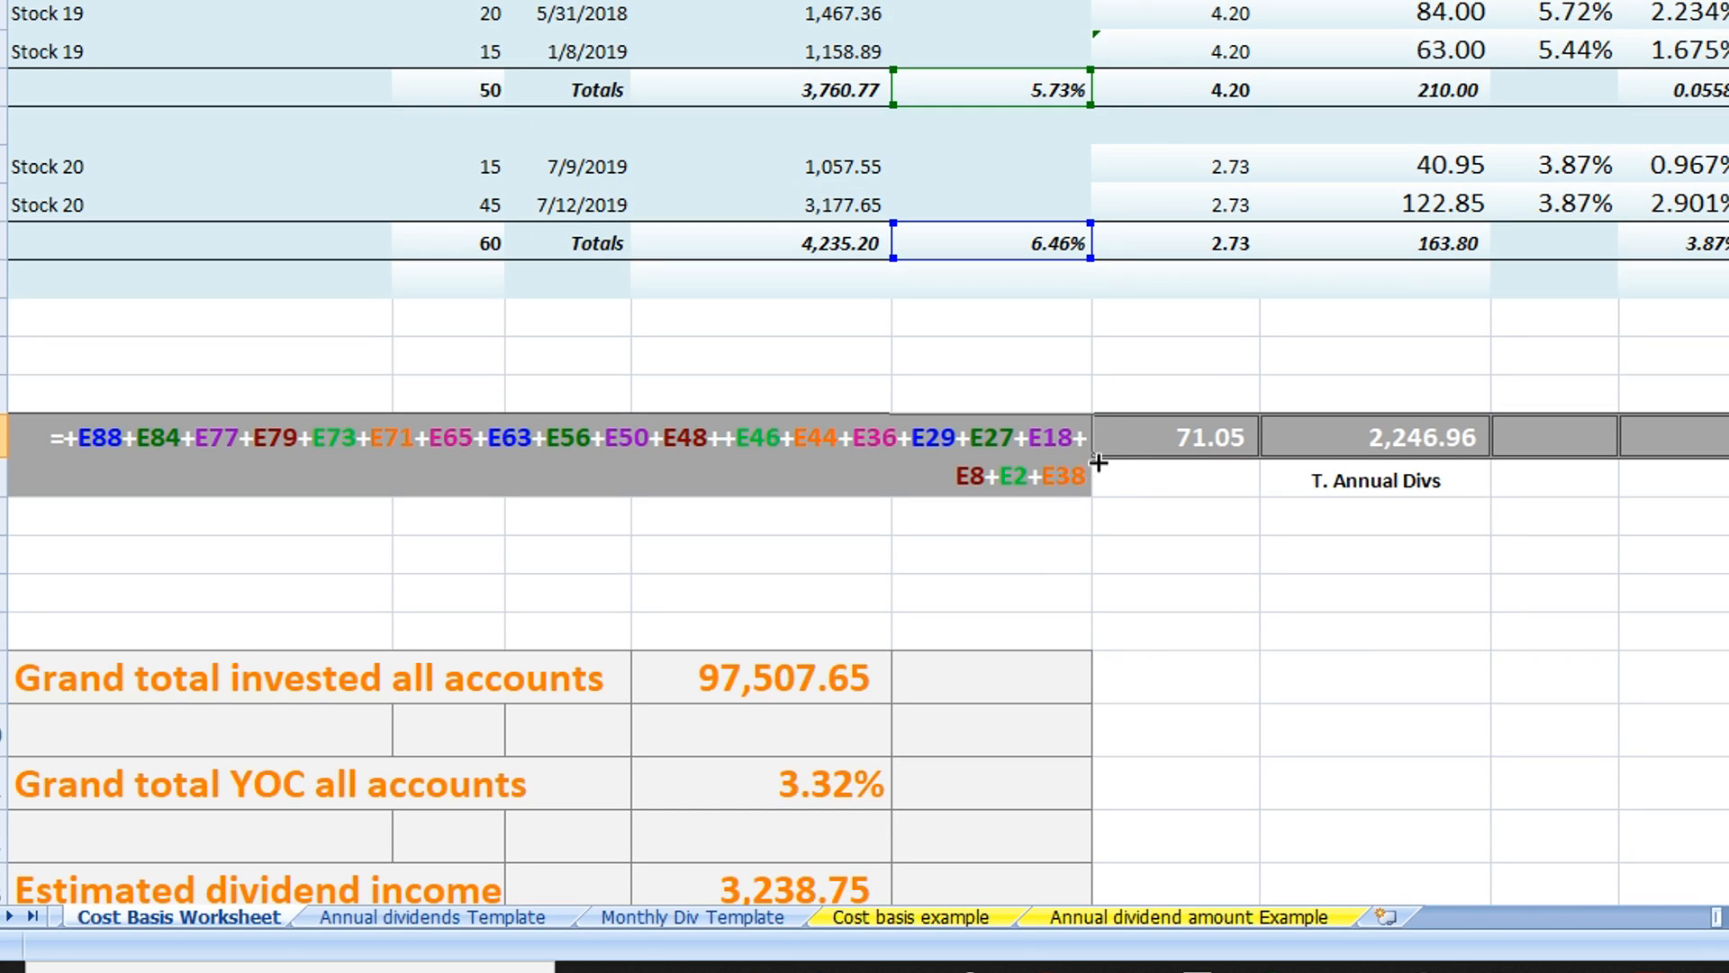
{"action": "key", "text": "Return"}
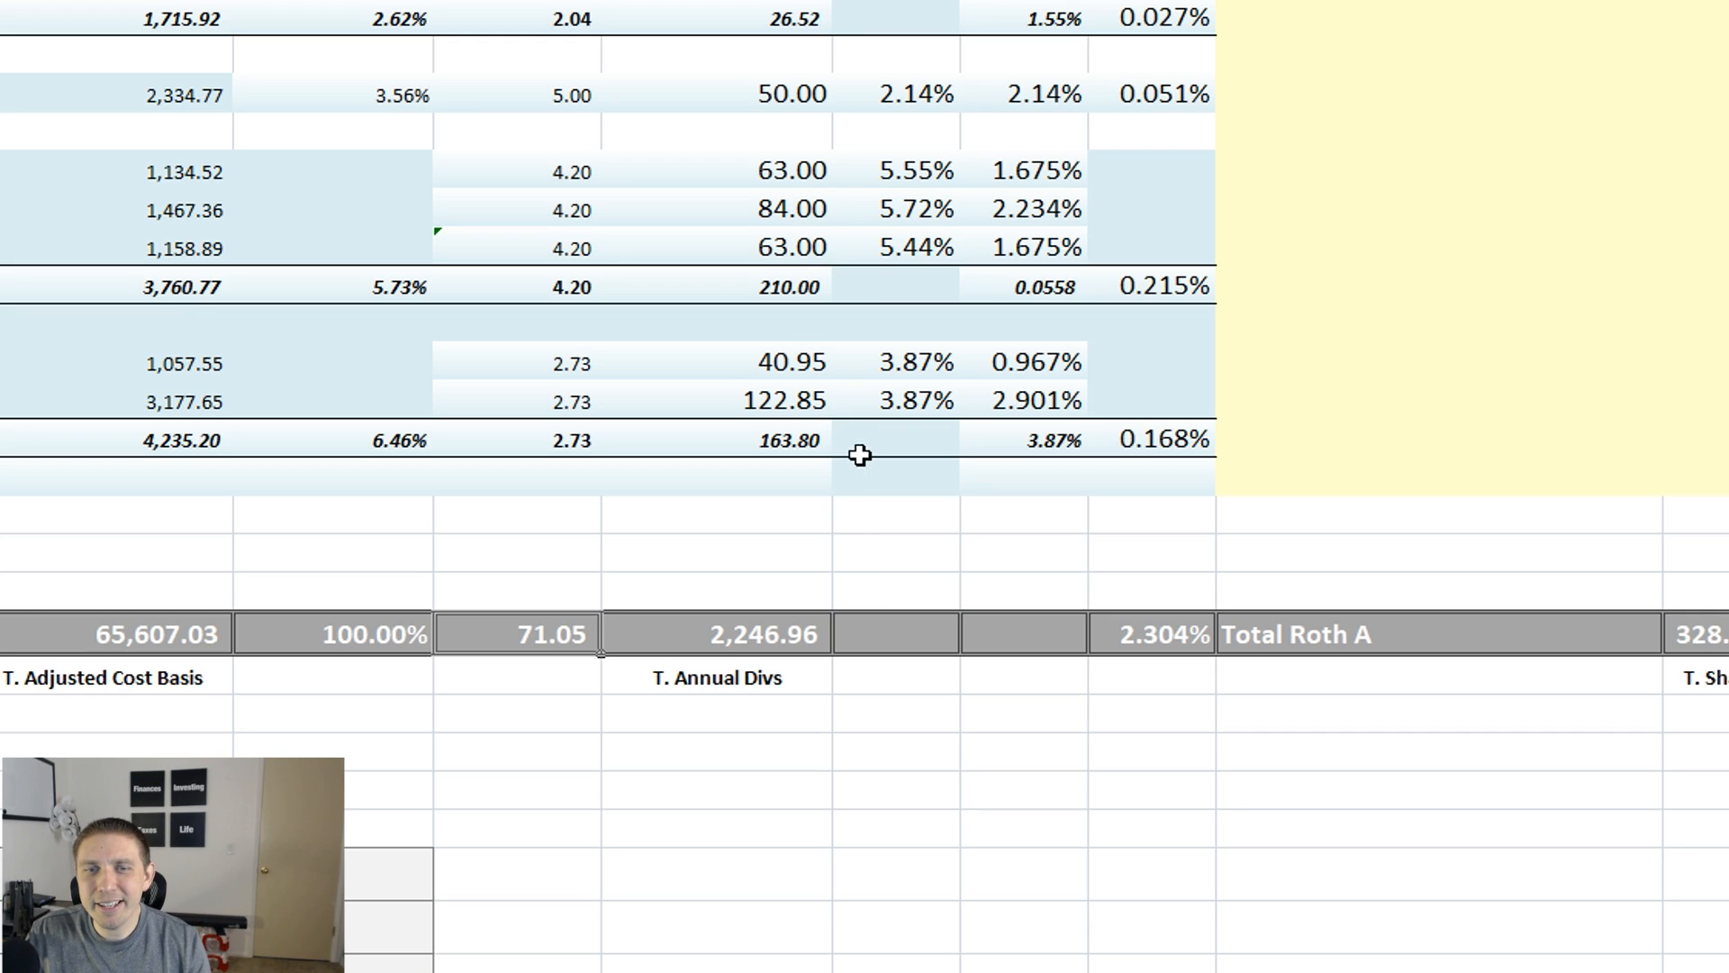
Inspect the T. Annual Divs formula in the Taxable Brokerage total row and trace the stock dividends it references
{"action": "double_click", "coordinate": [808, 634]}
{"action": "key", "text": "Escape"}
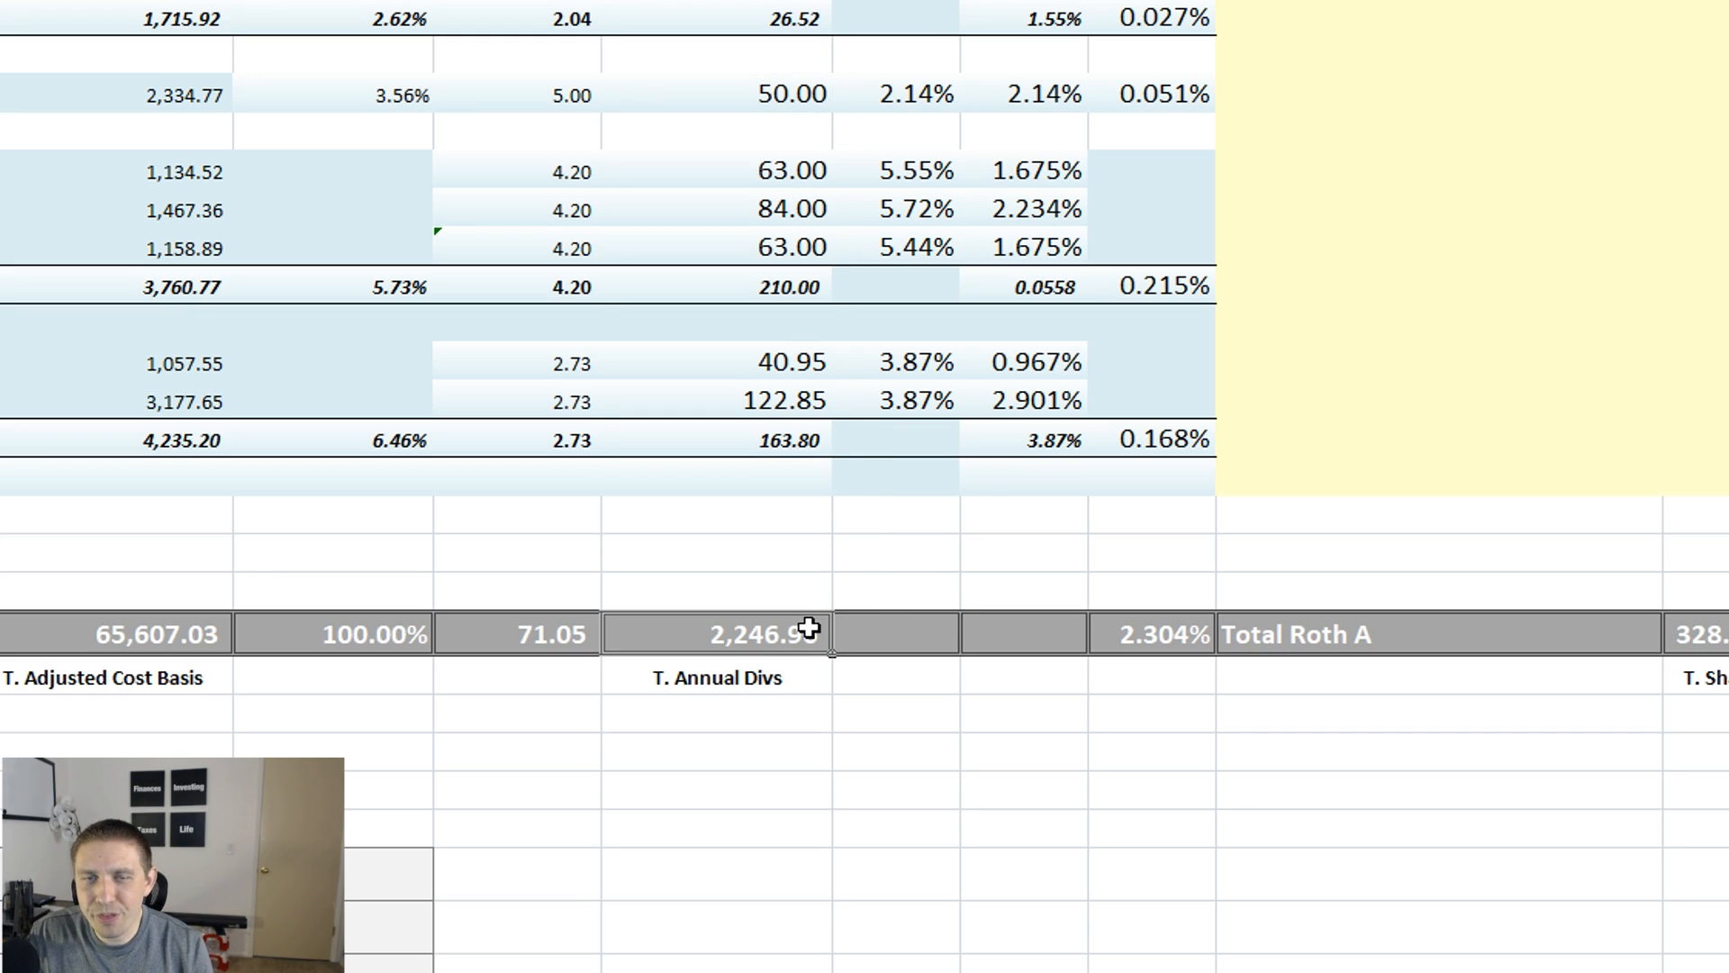
{"action": "double_click", "coordinate": [810, 625]}
{"action": "scroll", "coordinate": [860, 236], "scroll_direction": "up", "scroll_amount": 15}
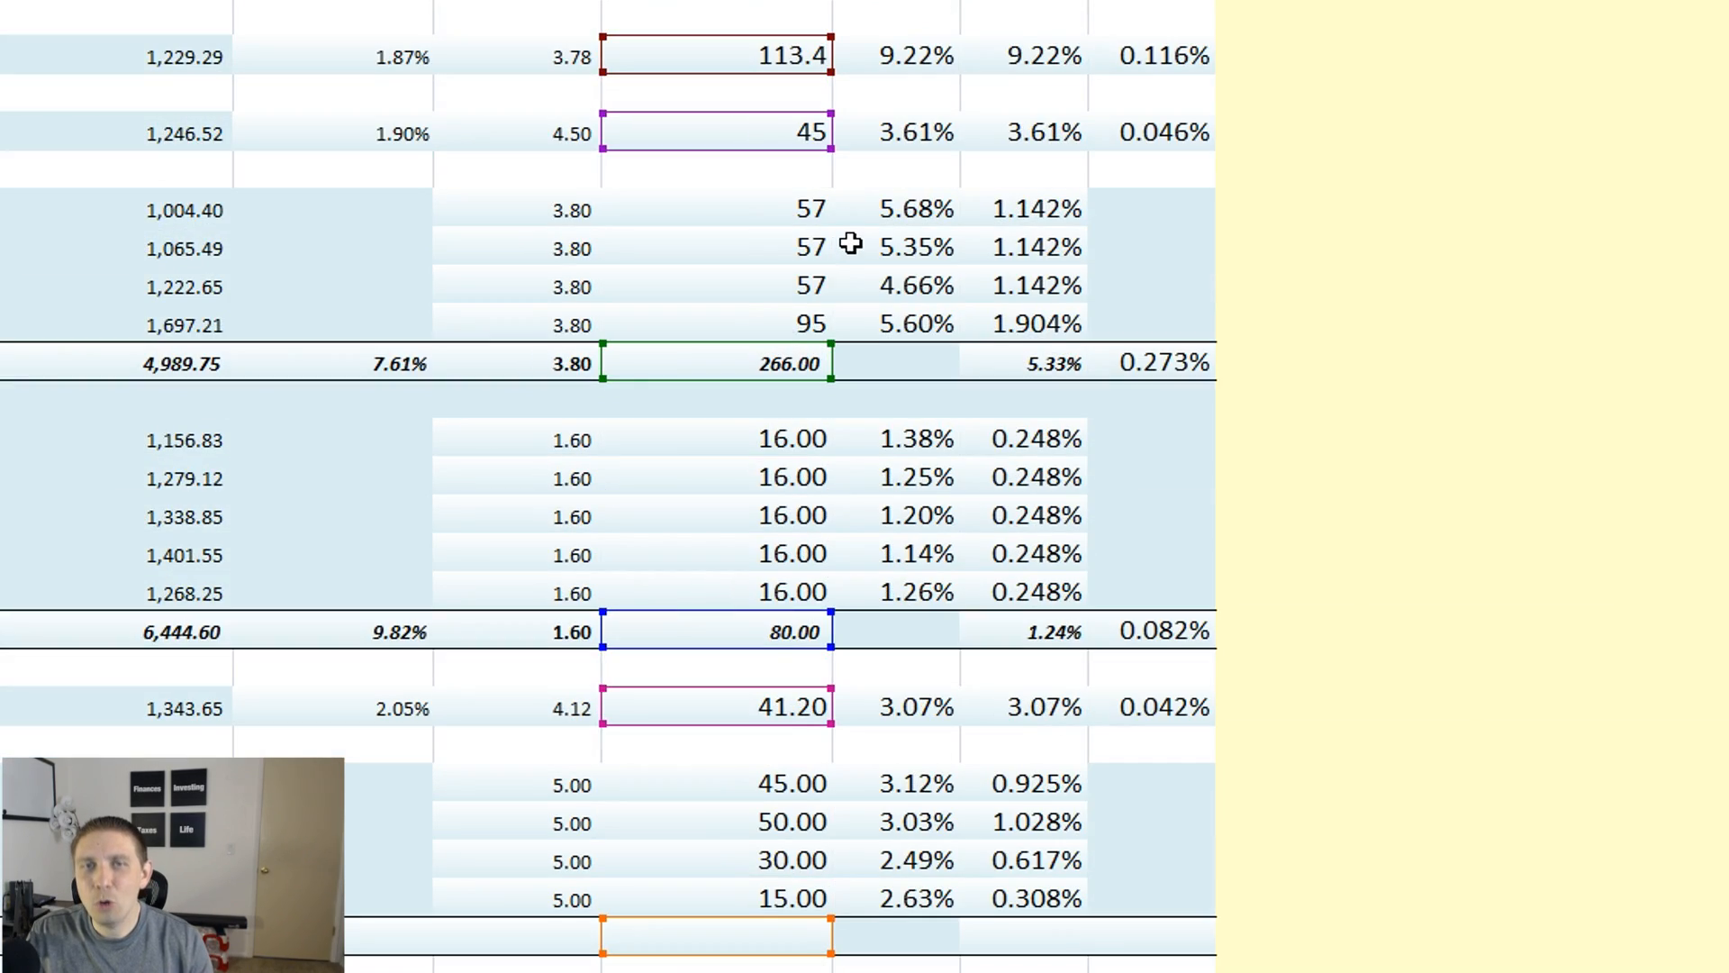
{"action": "scroll", "coordinate": [851, 248], "scroll_direction": "up", "scroll_amount": 10}
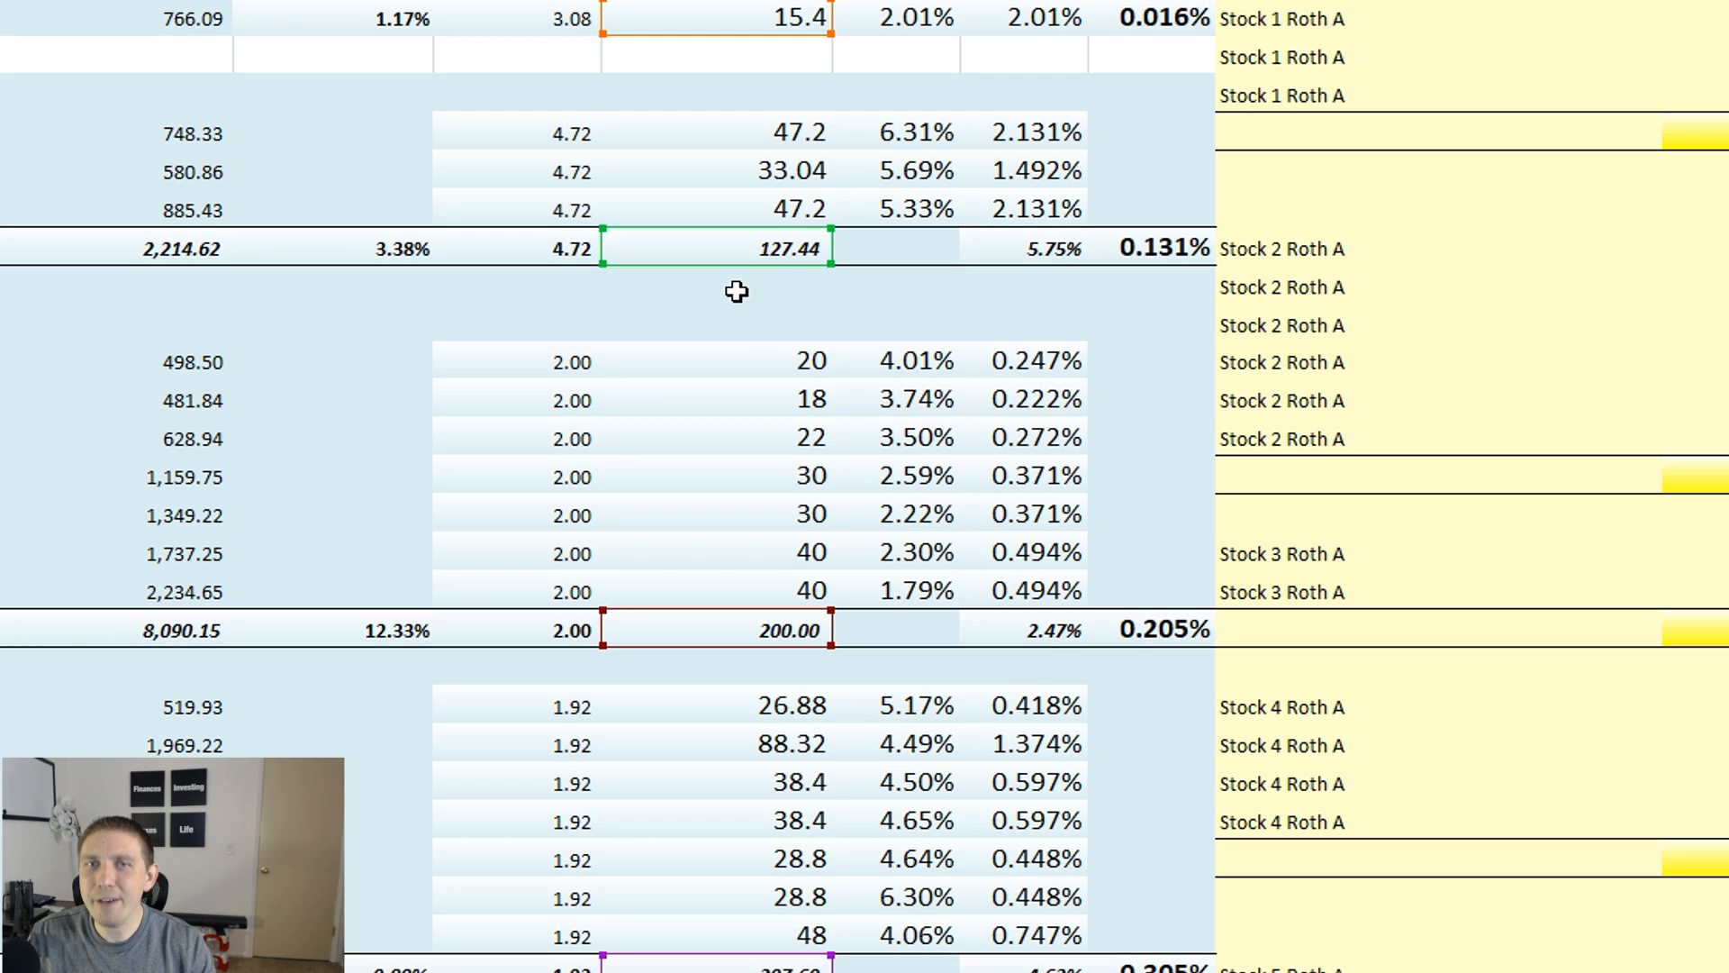
{"action": "scroll", "coordinate": [736, 290], "scroll_direction": "down", "scroll_amount": 18}
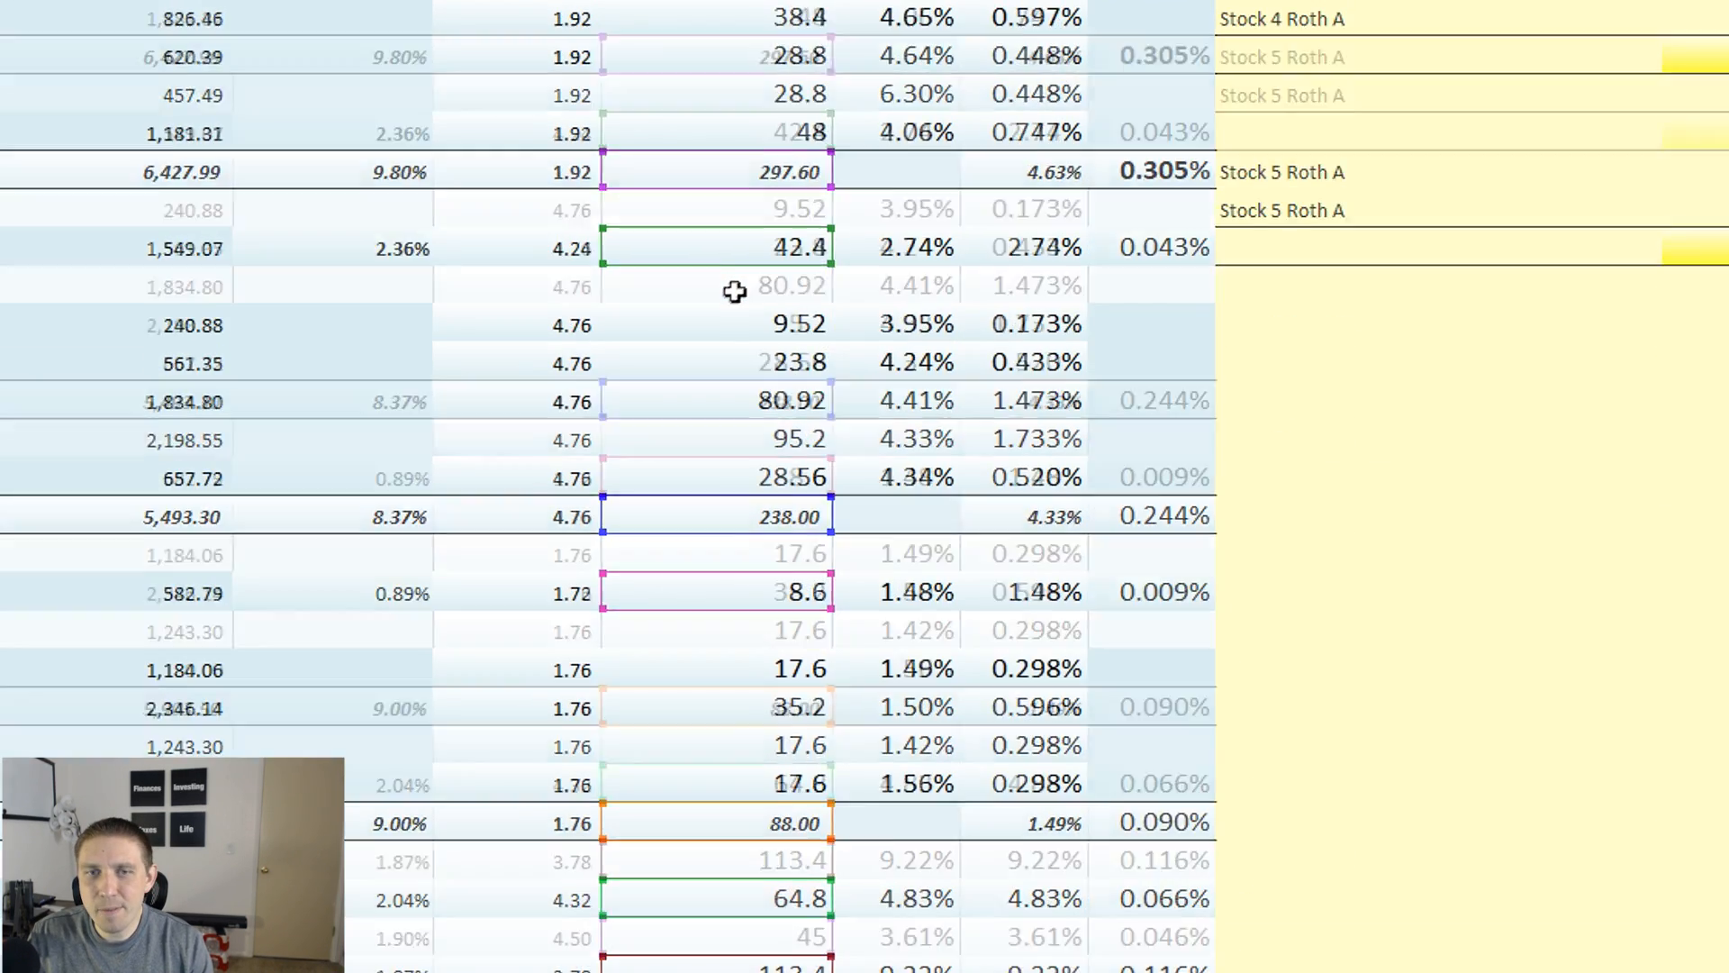
{"action": "scroll", "coordinate": [715, 327], "scroll_direction": "down", "scroll_amount": 6}
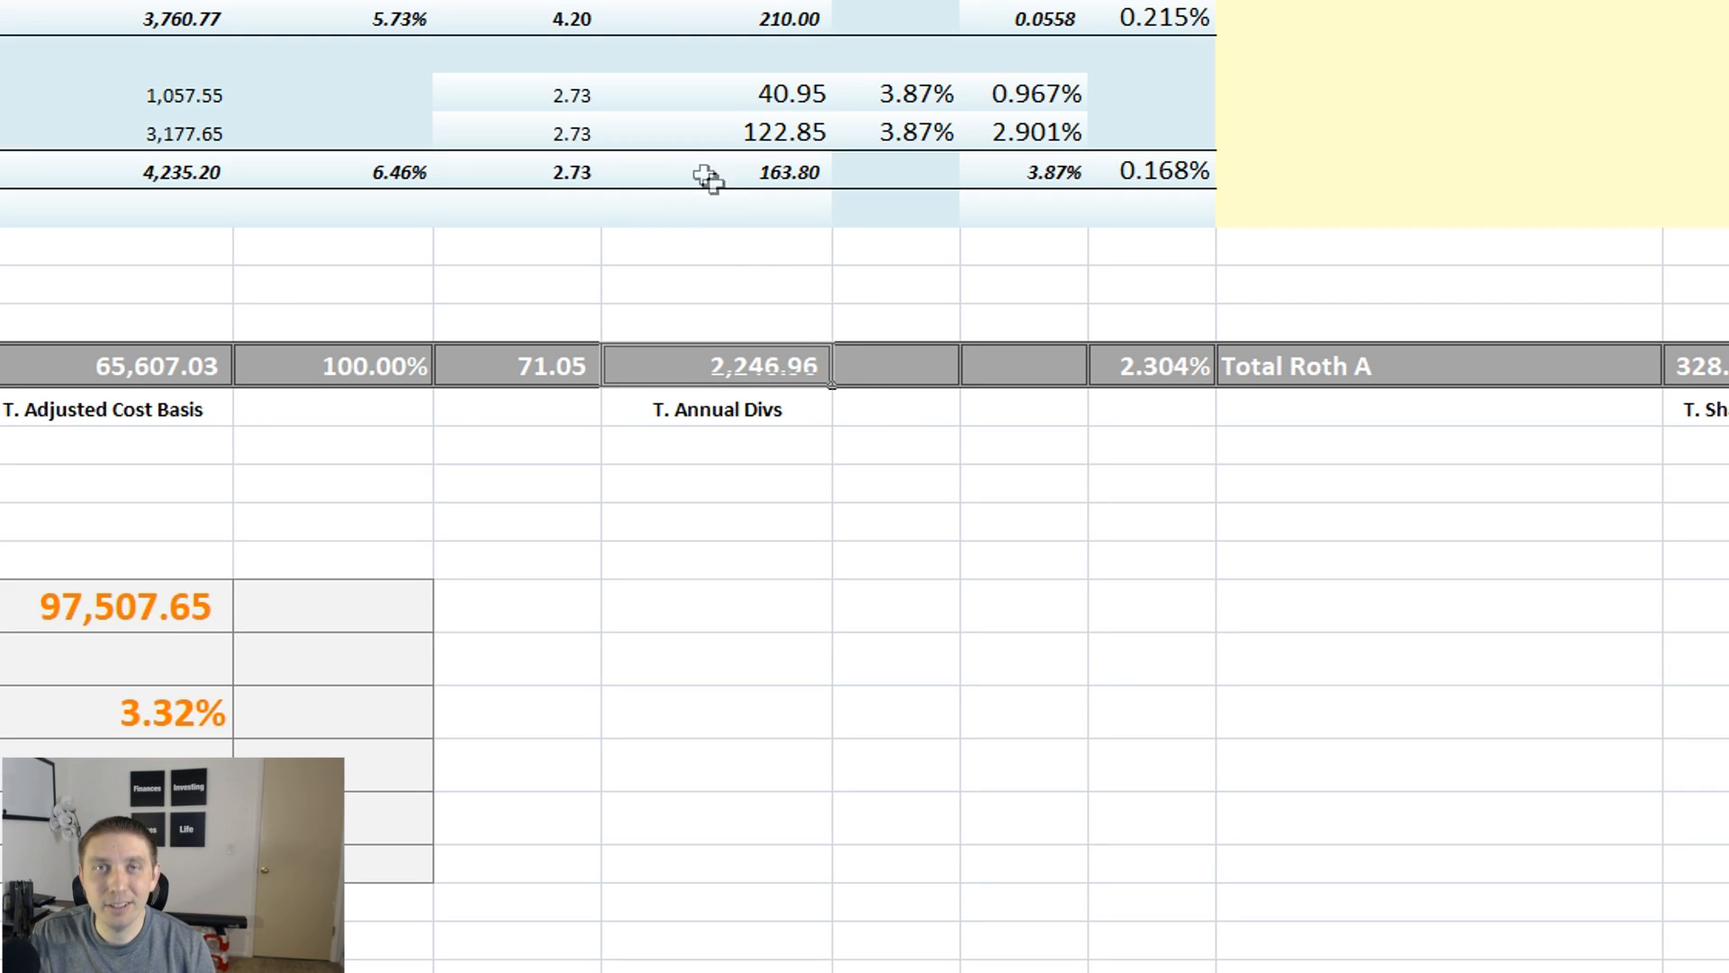
{"action": "scroll", "coordinate": [743, 283], "scroll_direction": "up", "scroll_amount": 4}
{"action": "left_click", "coordinate": [931, 396]}
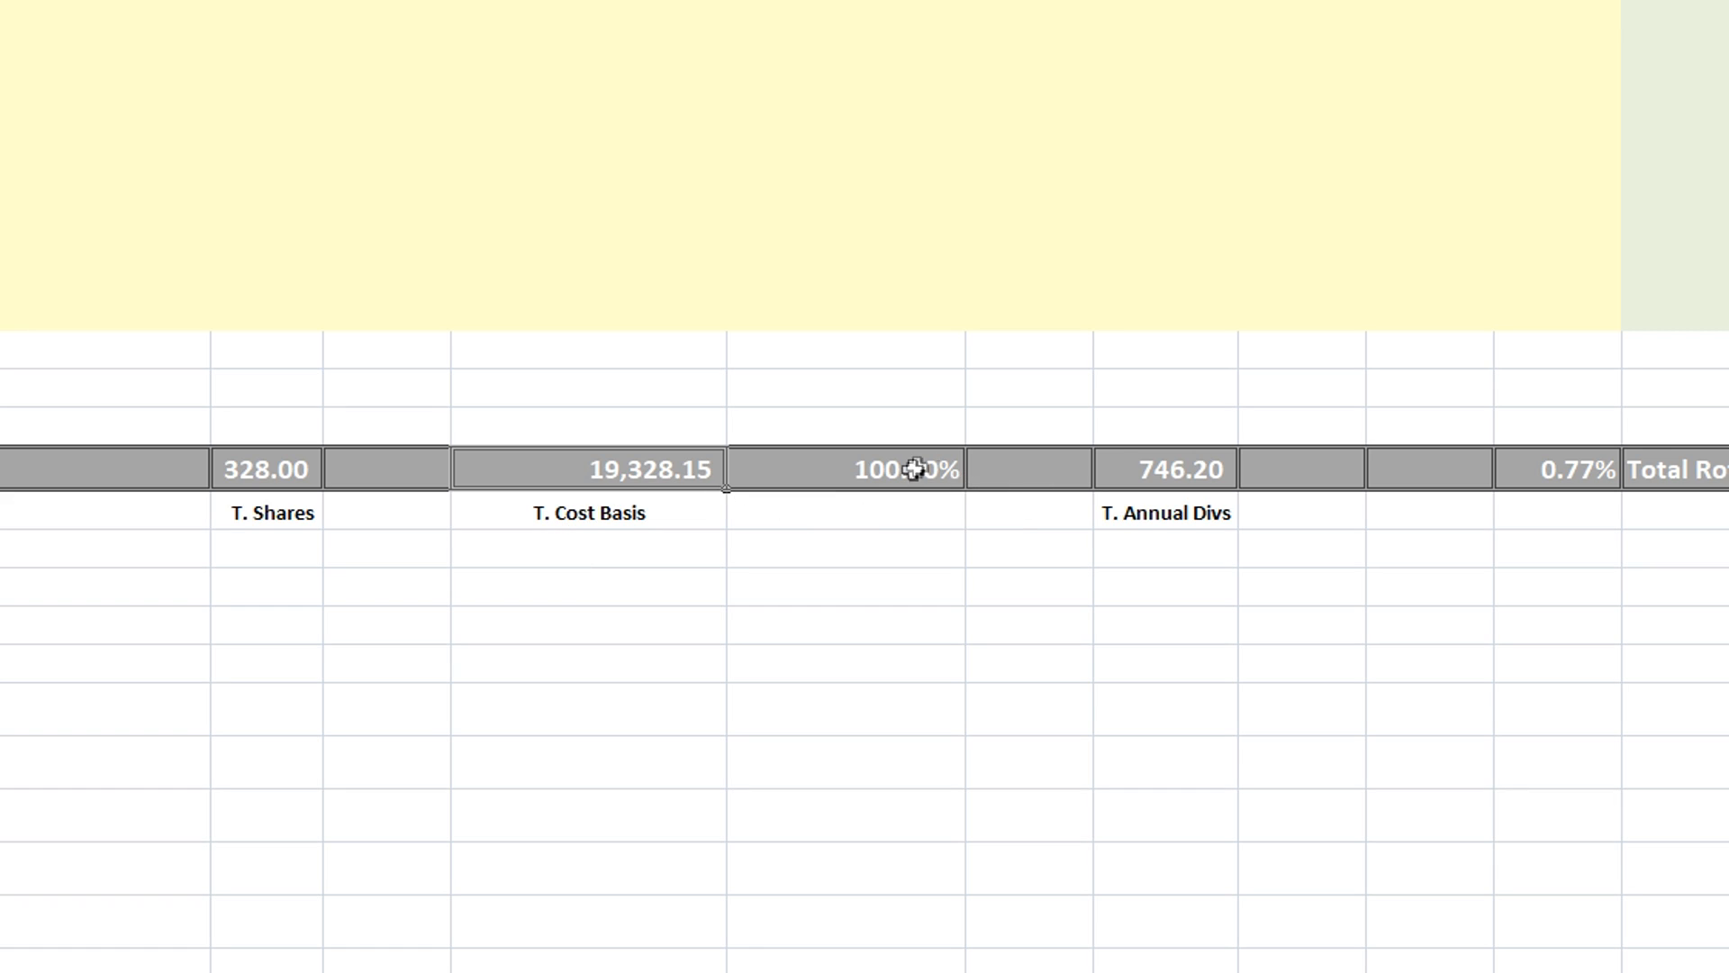
Inspect the T. Annual Divs formula in the Total Roth A row
{"action": "left_click", "coordinate": [1131, 468]}
{"action": "double_click", "coordinate": [1208, 472]}
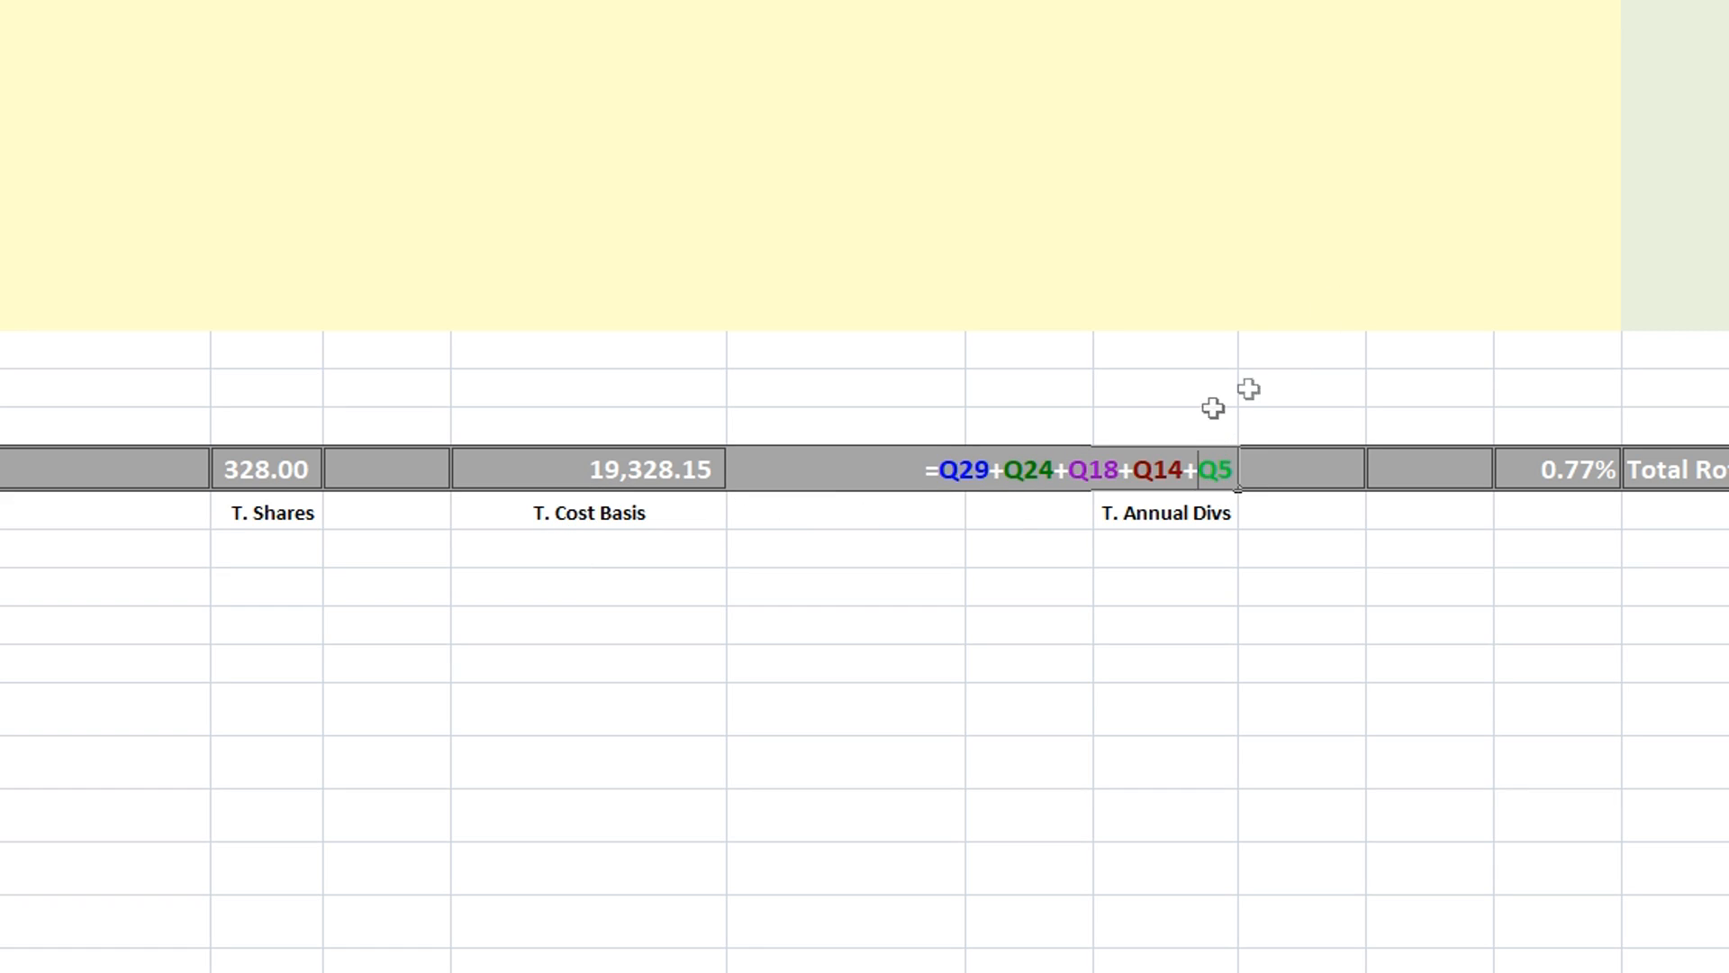
{"action": "scroll", "coordinate": [1351, 397], "scroll_direction": "up", "scroll_amount": 2}
{"action": "key", "text": "Escape"}
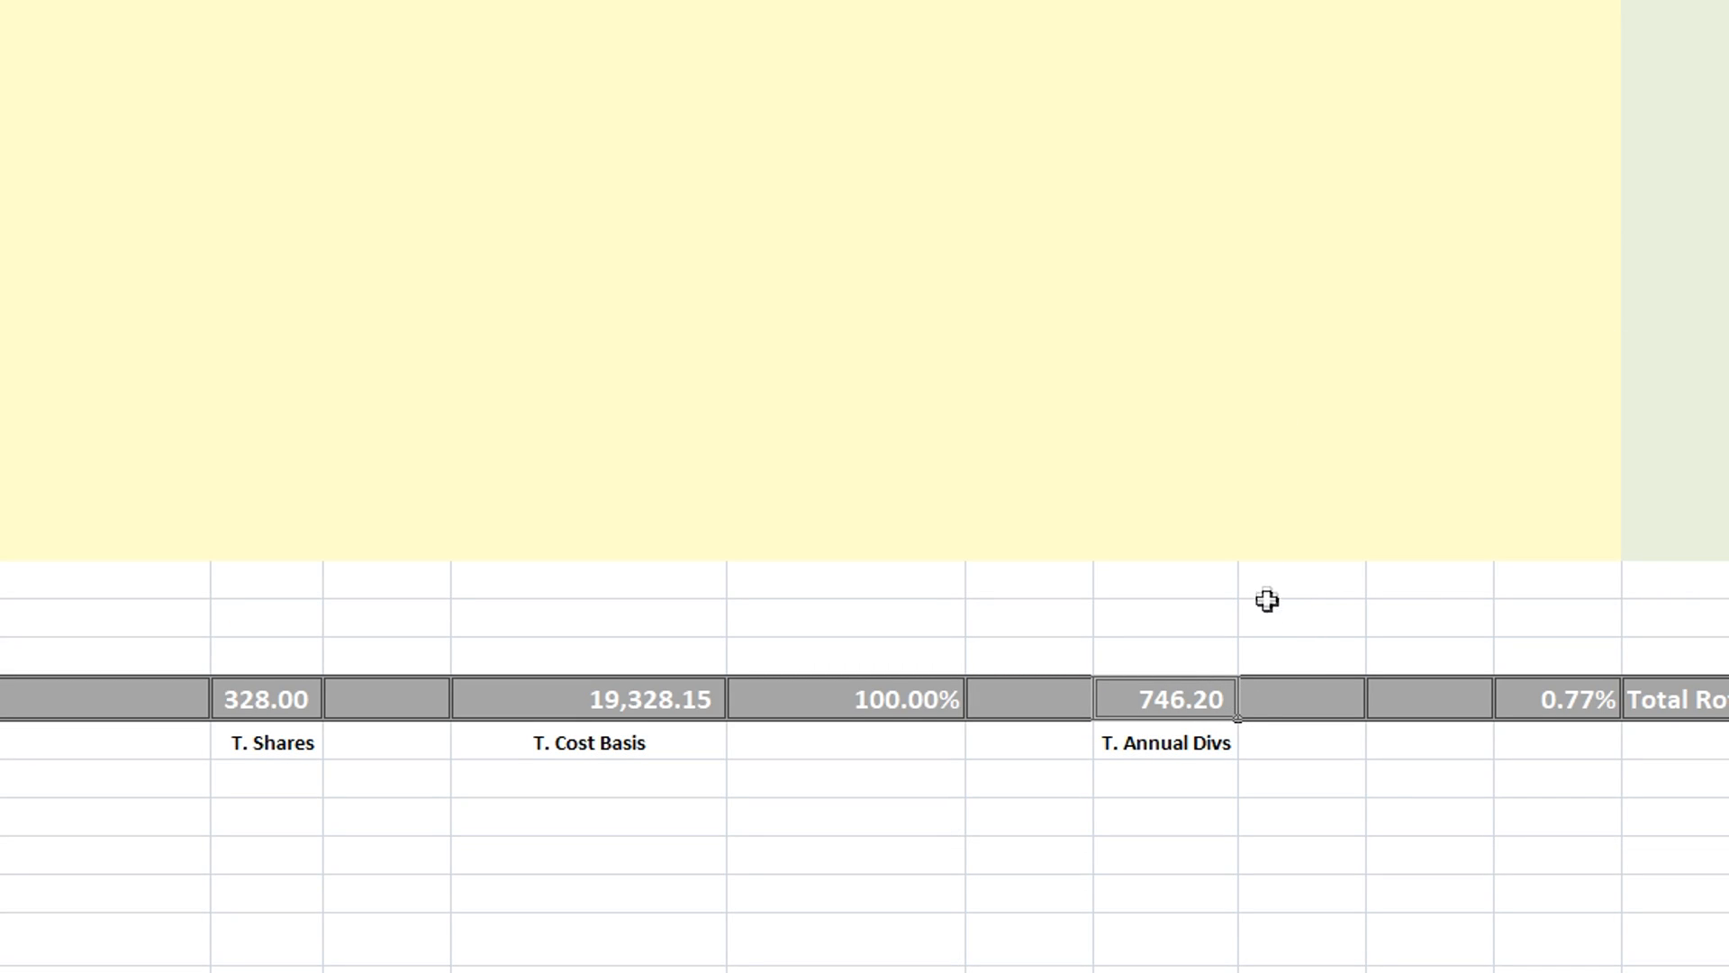
Check the T. Annual Divs cell in the Total Roth B row
{"action": "scroll", "coordinate": [1261, 599], "scroll_direction": "up", "scroll_amount": 10}
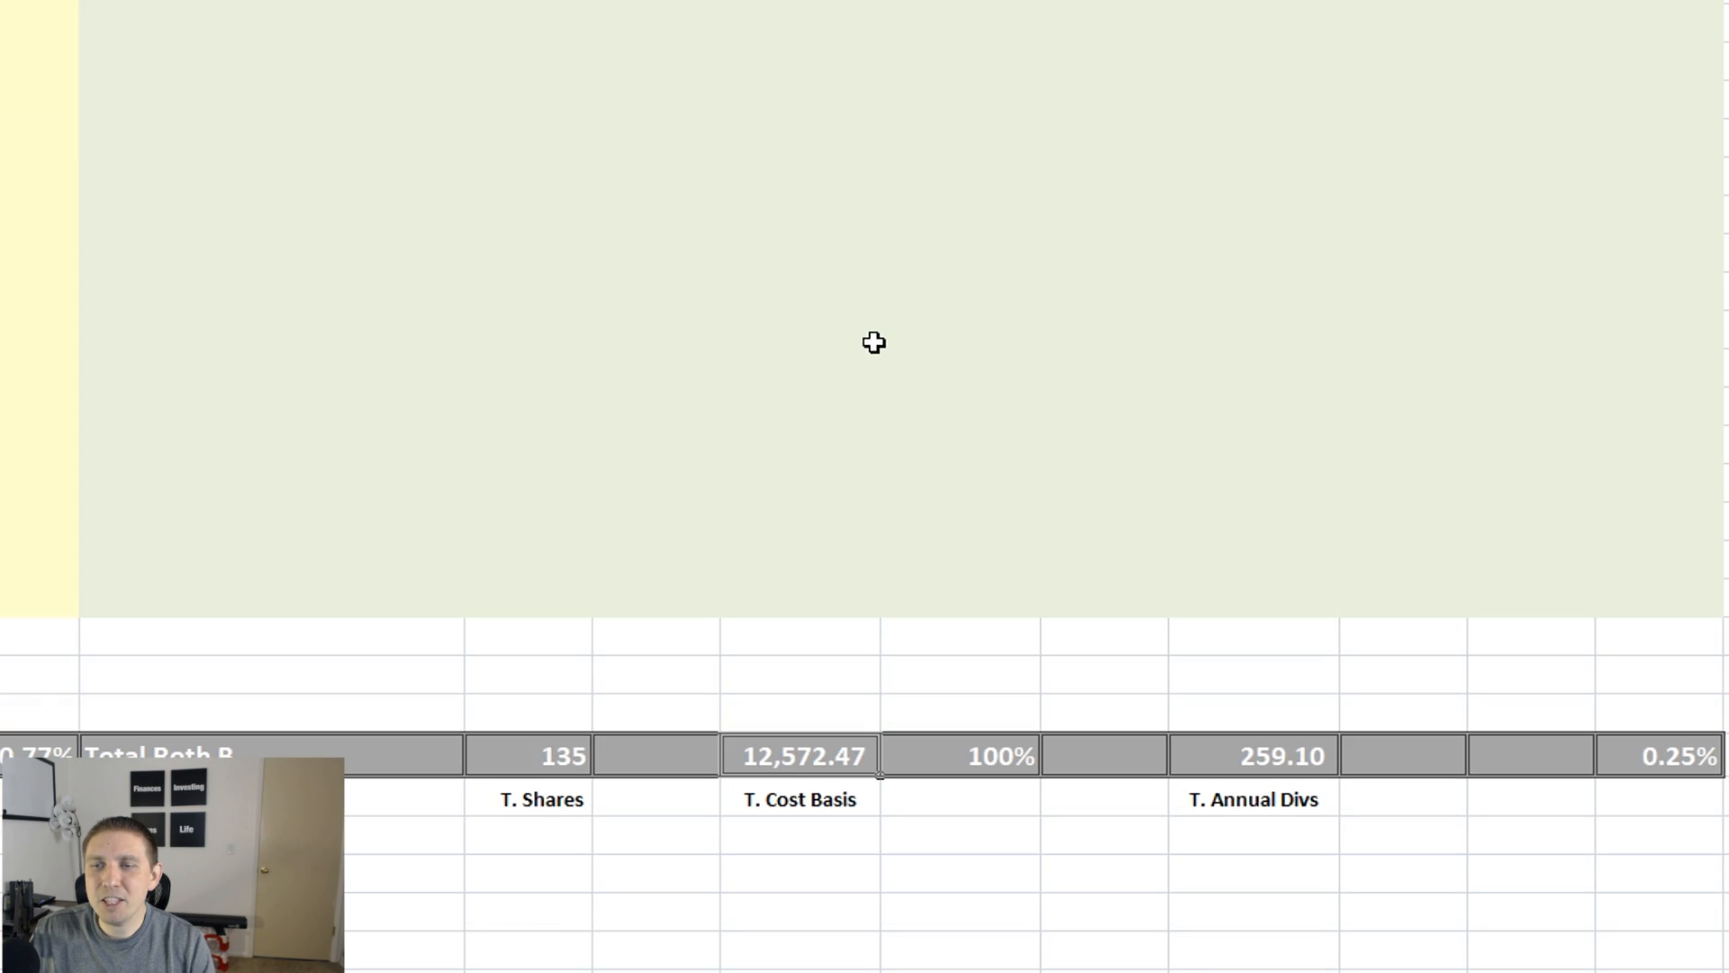
{"action": "scroll", "coordinate": [872, 343], "scroll_direction": "down", "scroll_amount": 2}
{"action": "left_click", "coordinate": [1255, 526]}
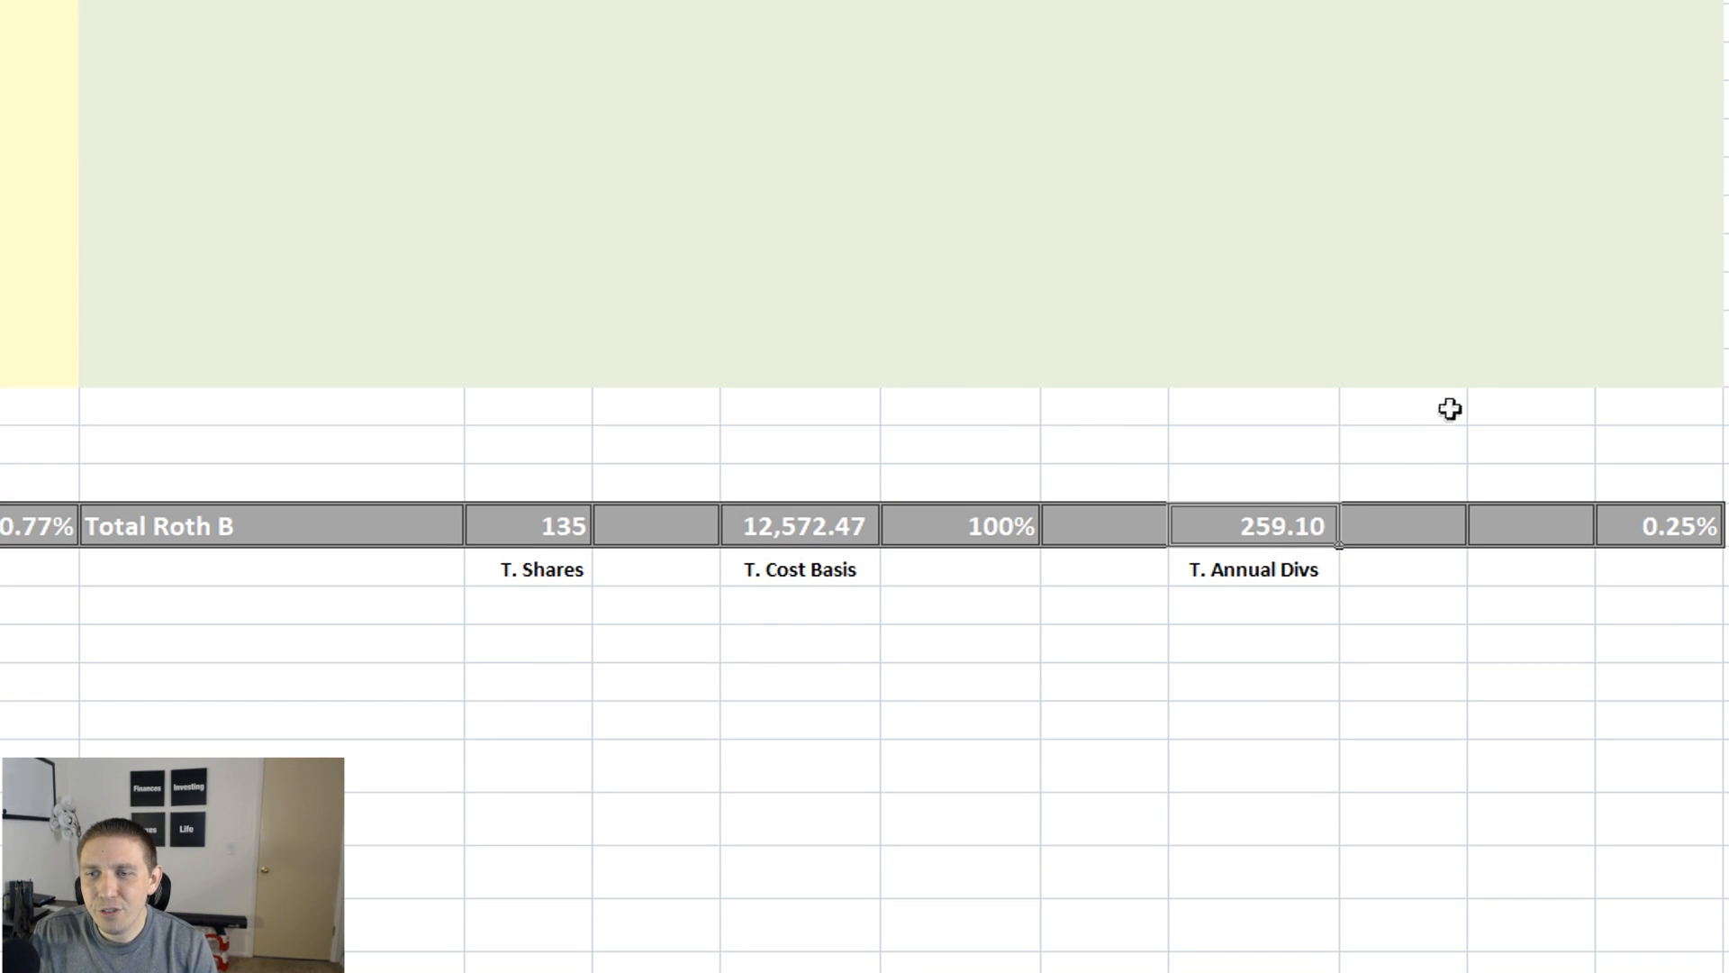
Inspect the T. Annual Divs formula in the Total Roth B row
{"action": "double_click", "coordinate": [1286, 527]}
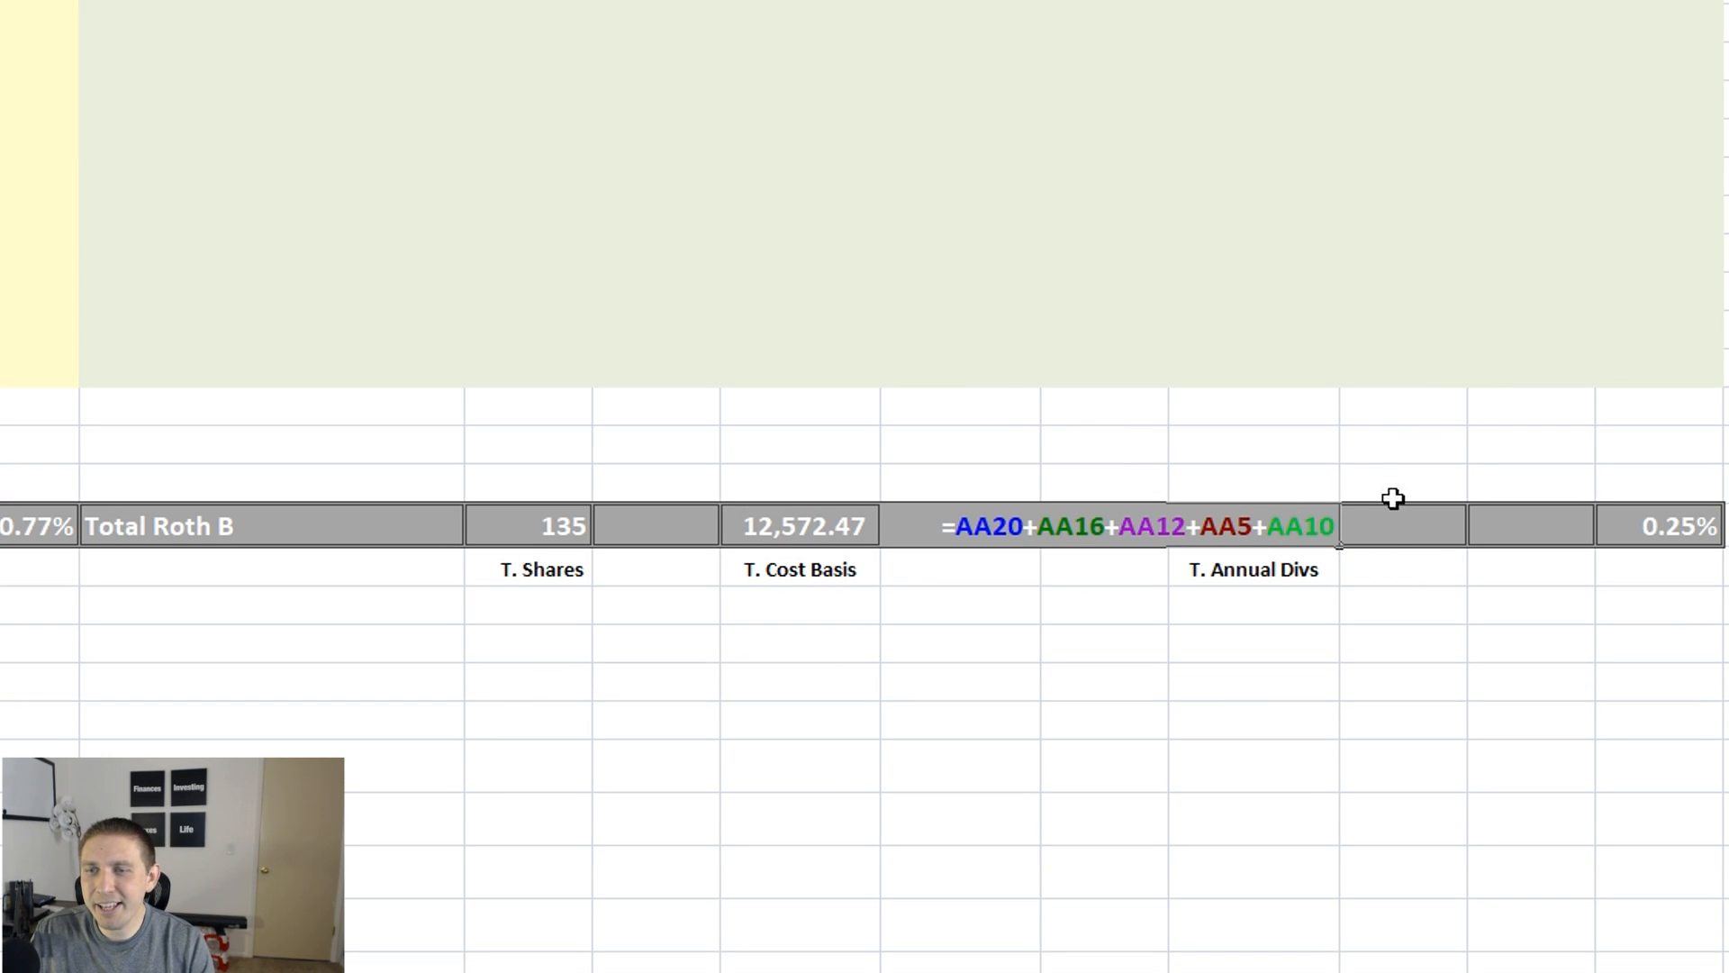
{"action": "key", "text": "Escape"}
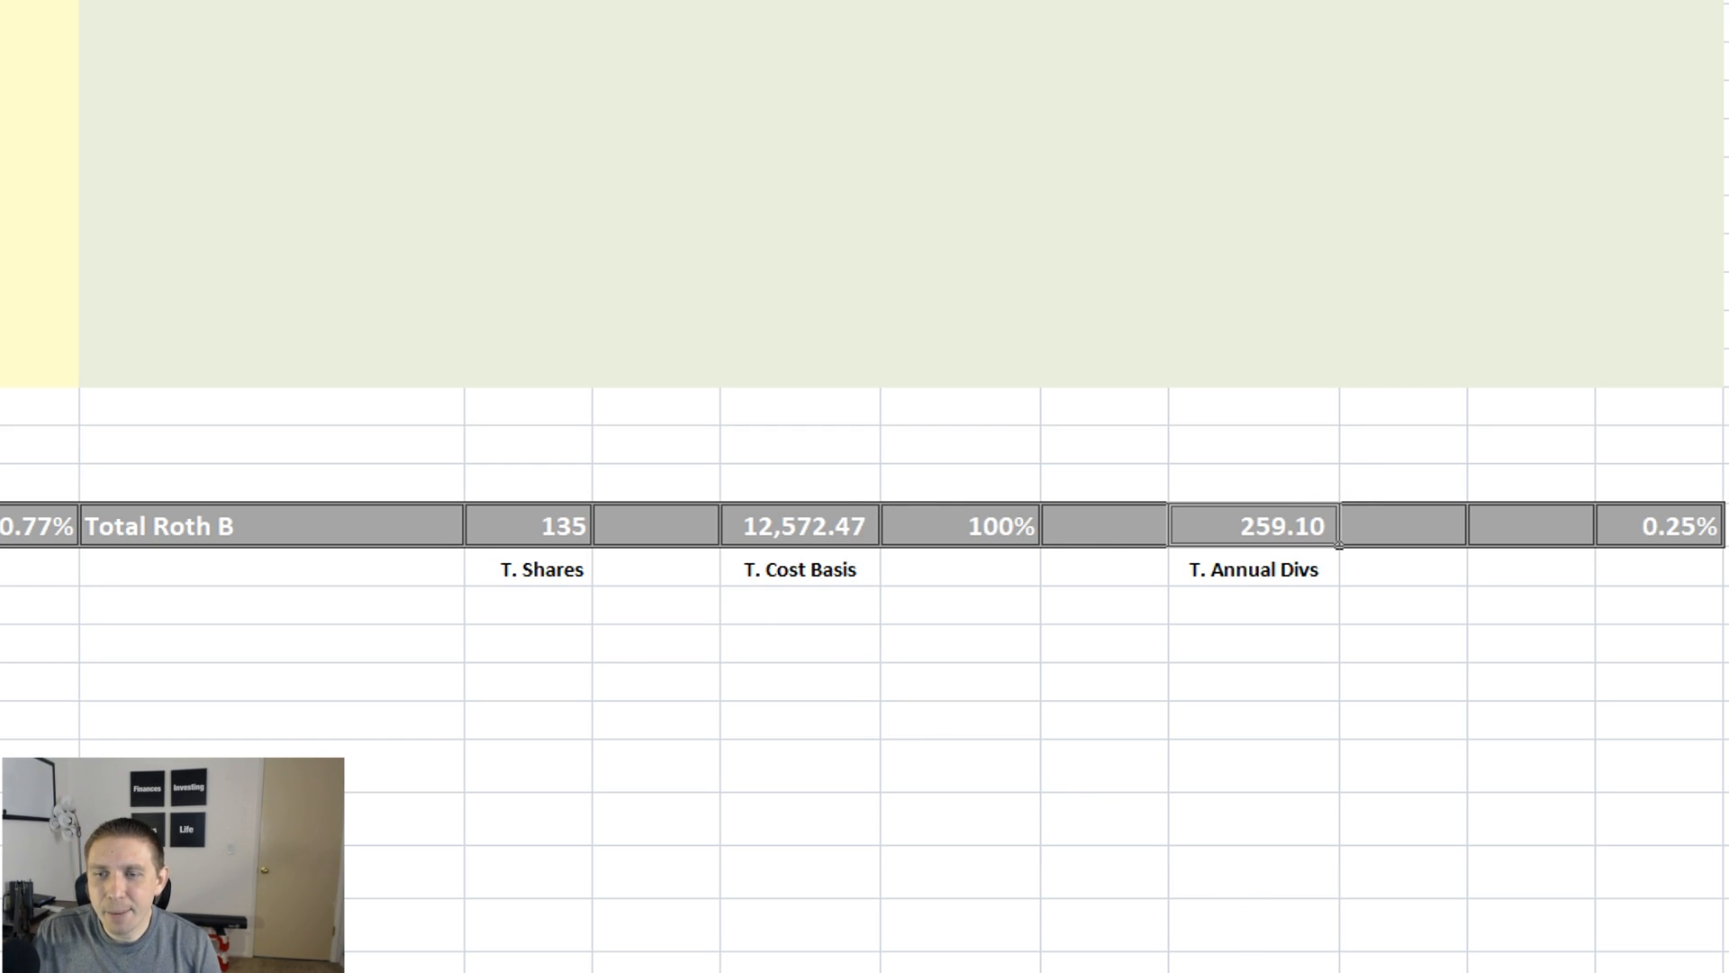
Select the total cost basis cells of Roth B, Roth A and Taxable Brokerage together to check their combined sum
{"action": "left_click", "coordinate": [792, 531]}
{"action": "left_click_drag", "start_coordinate": [1252, 972], "coordinate": [942, 965]}
{"action": "left_click", "coordinate": [595, 534]}
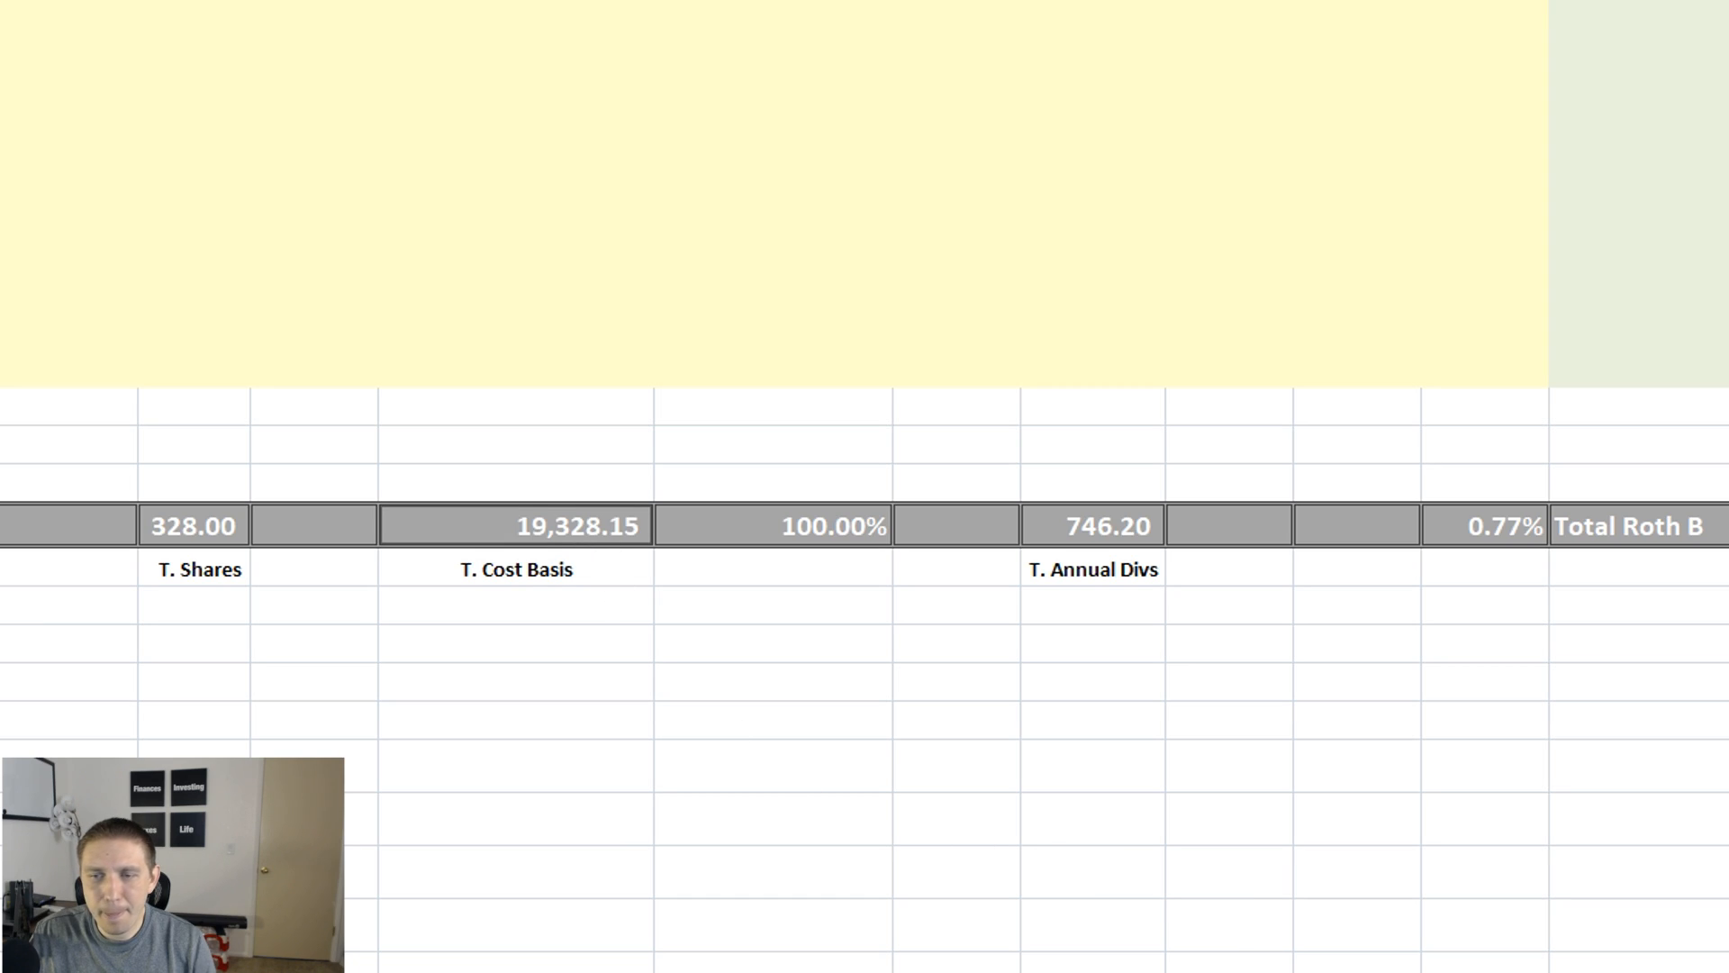
{"action": "left_click_drag", "start_coordinate": [942, 972], "coordinate": [720, 972]}
{"action": "left_click", "coordinate": [507, 615], "text": "ctrl"}
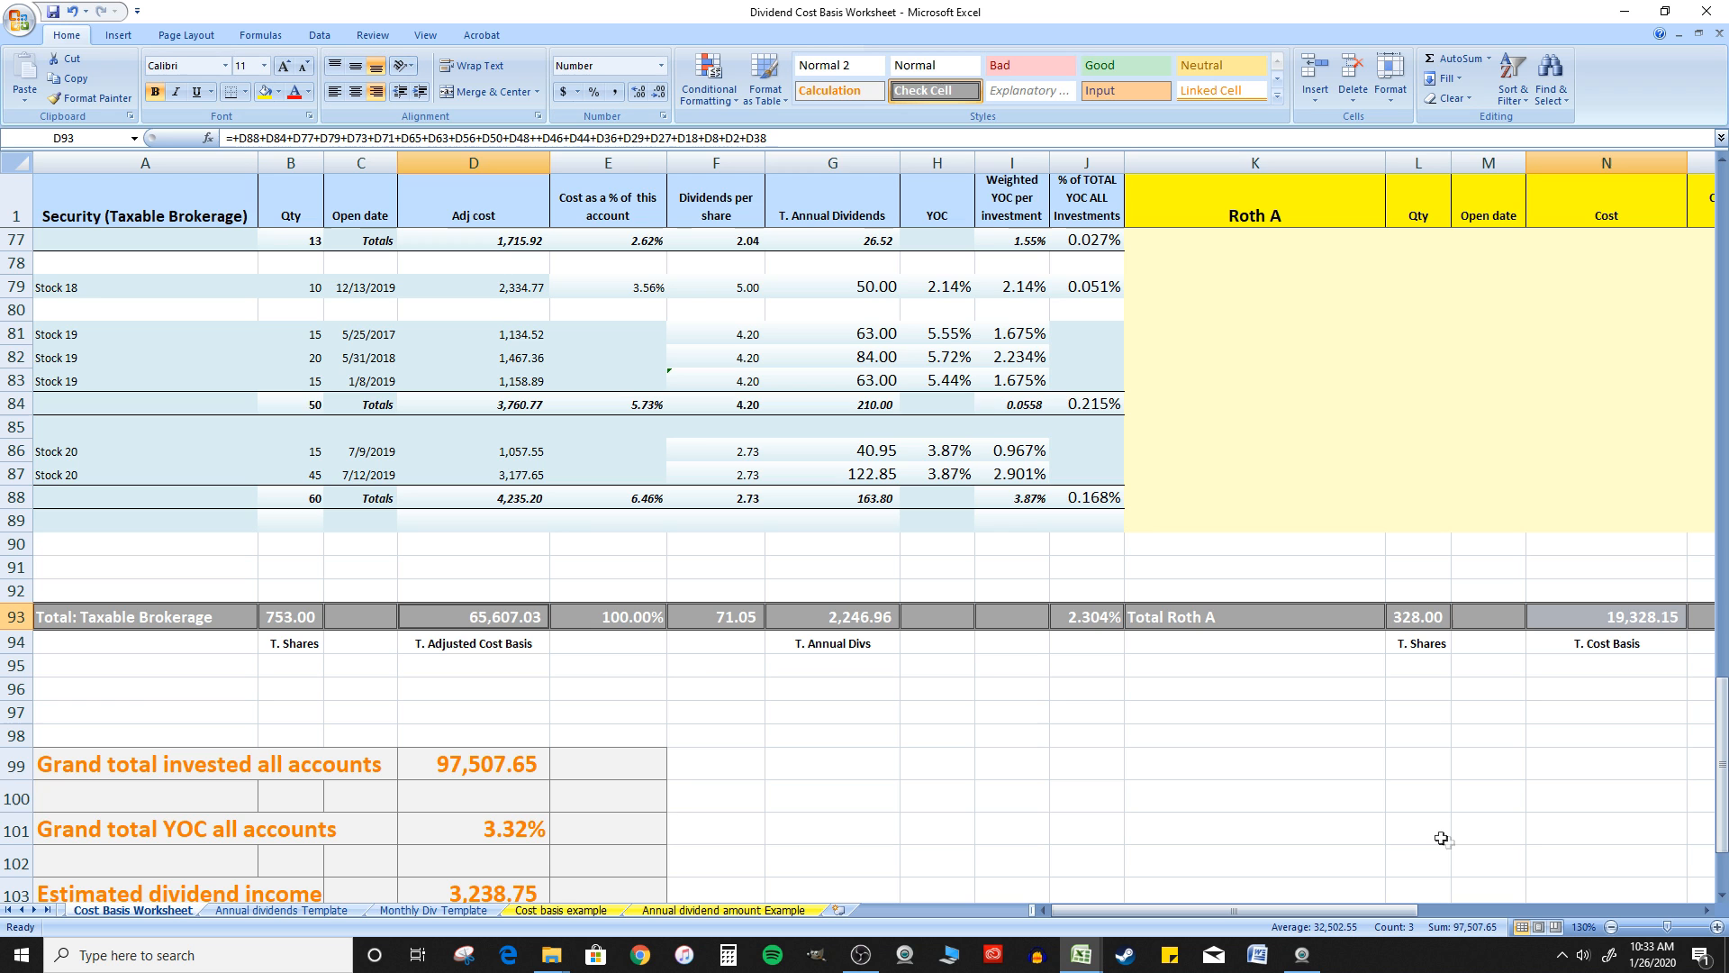
{"action": "left_click", "coordinate": [833, 636]}
Inspect the formula behind Grand total invested all accounts
{"action": "scroll", "coordinate": [828, 576], "scroll_direction": "down", "scroll_amount": 3}
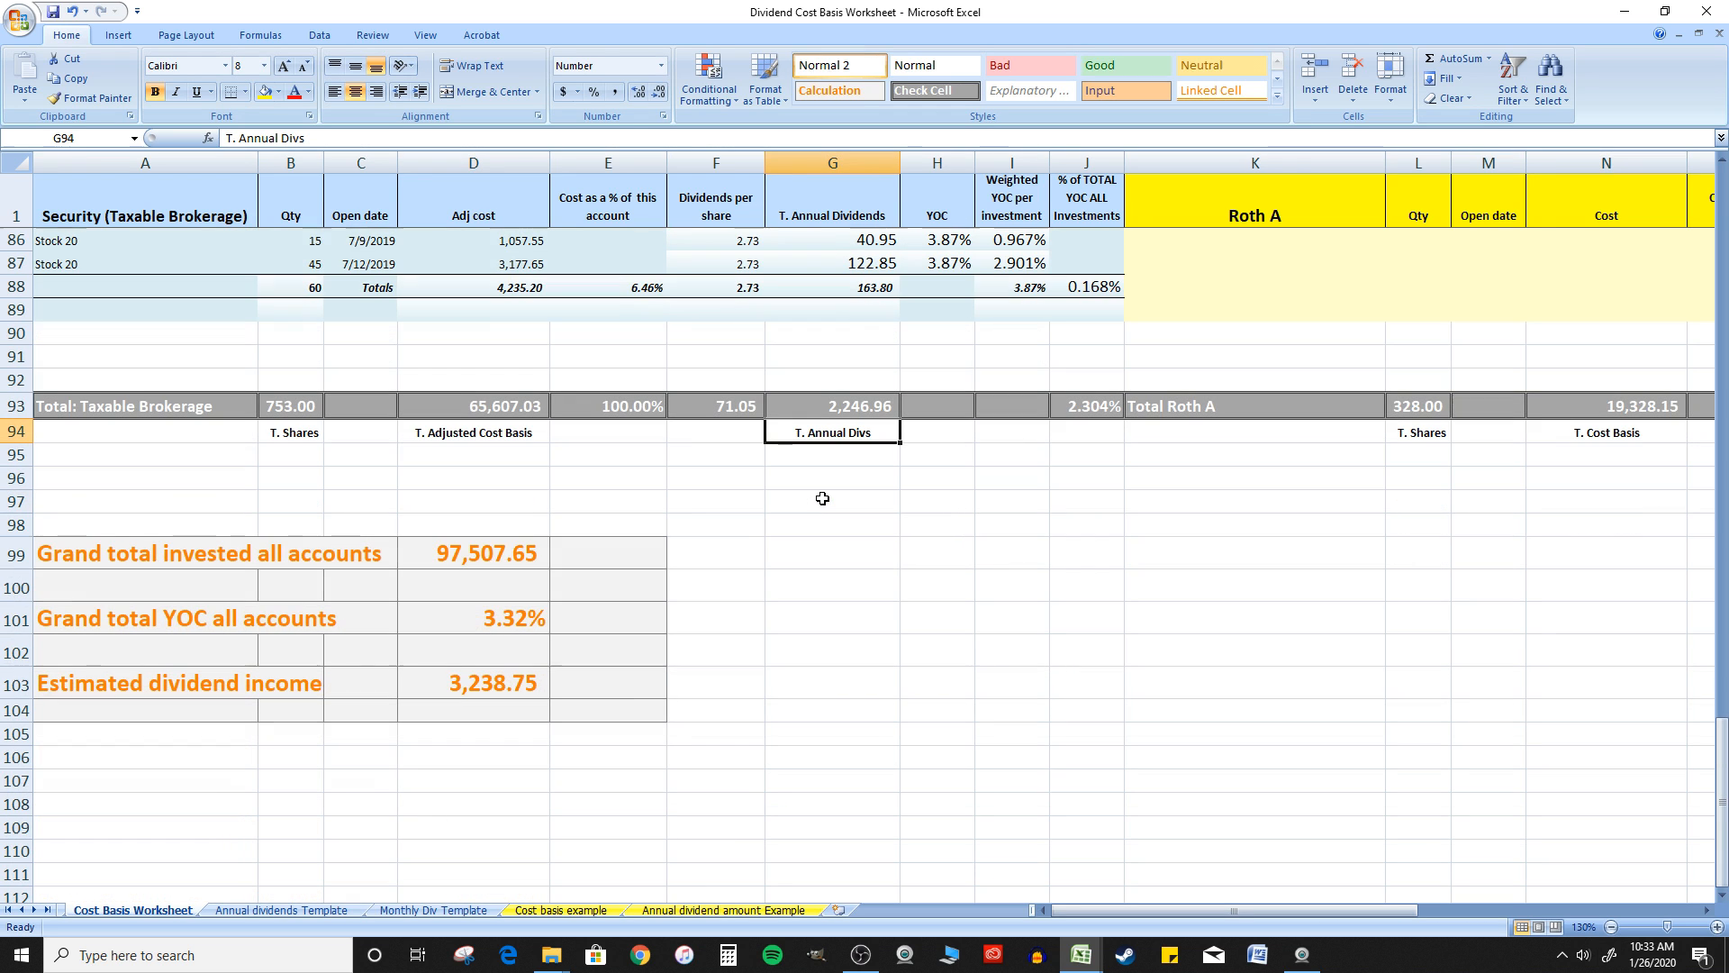
{"action": "left_click", "coordinate": [604, 440]}
{"action": "double_click", "coordinate": [495, 545]}
{"action": "key", "text": "Escape"}
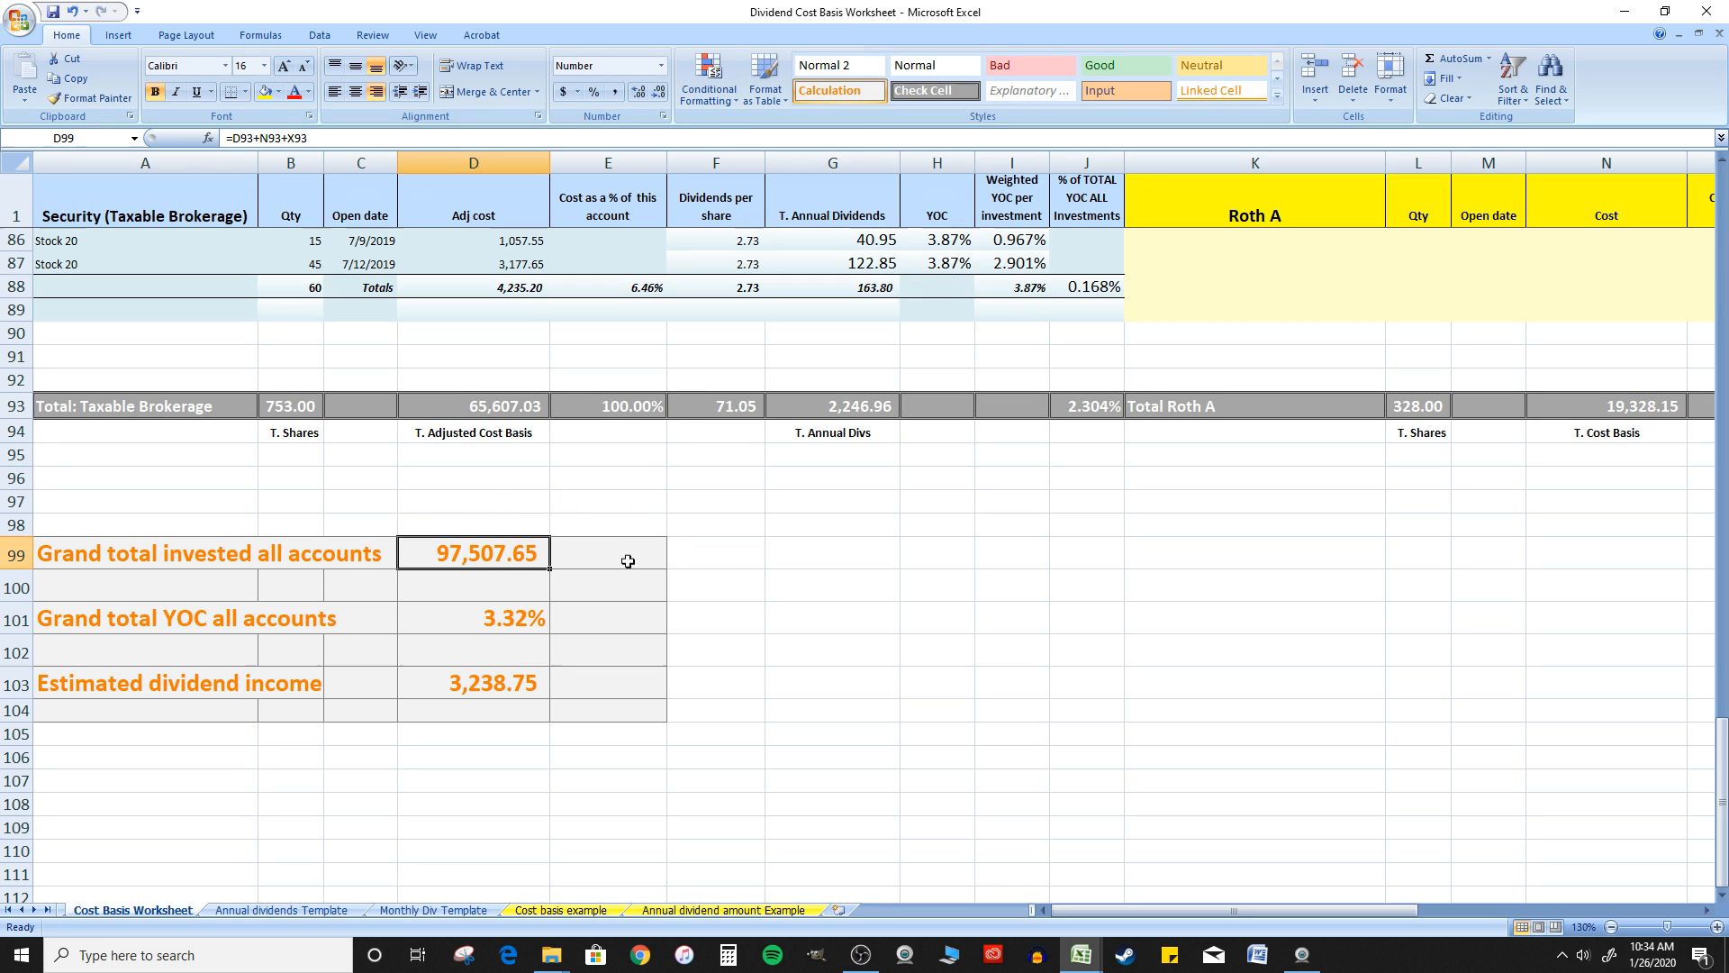
Inspect the Grand total YOC all accounts formula and trace its references to the total rows of all three accounts
{"action": "left_click", "coordinate": [212, 628]}
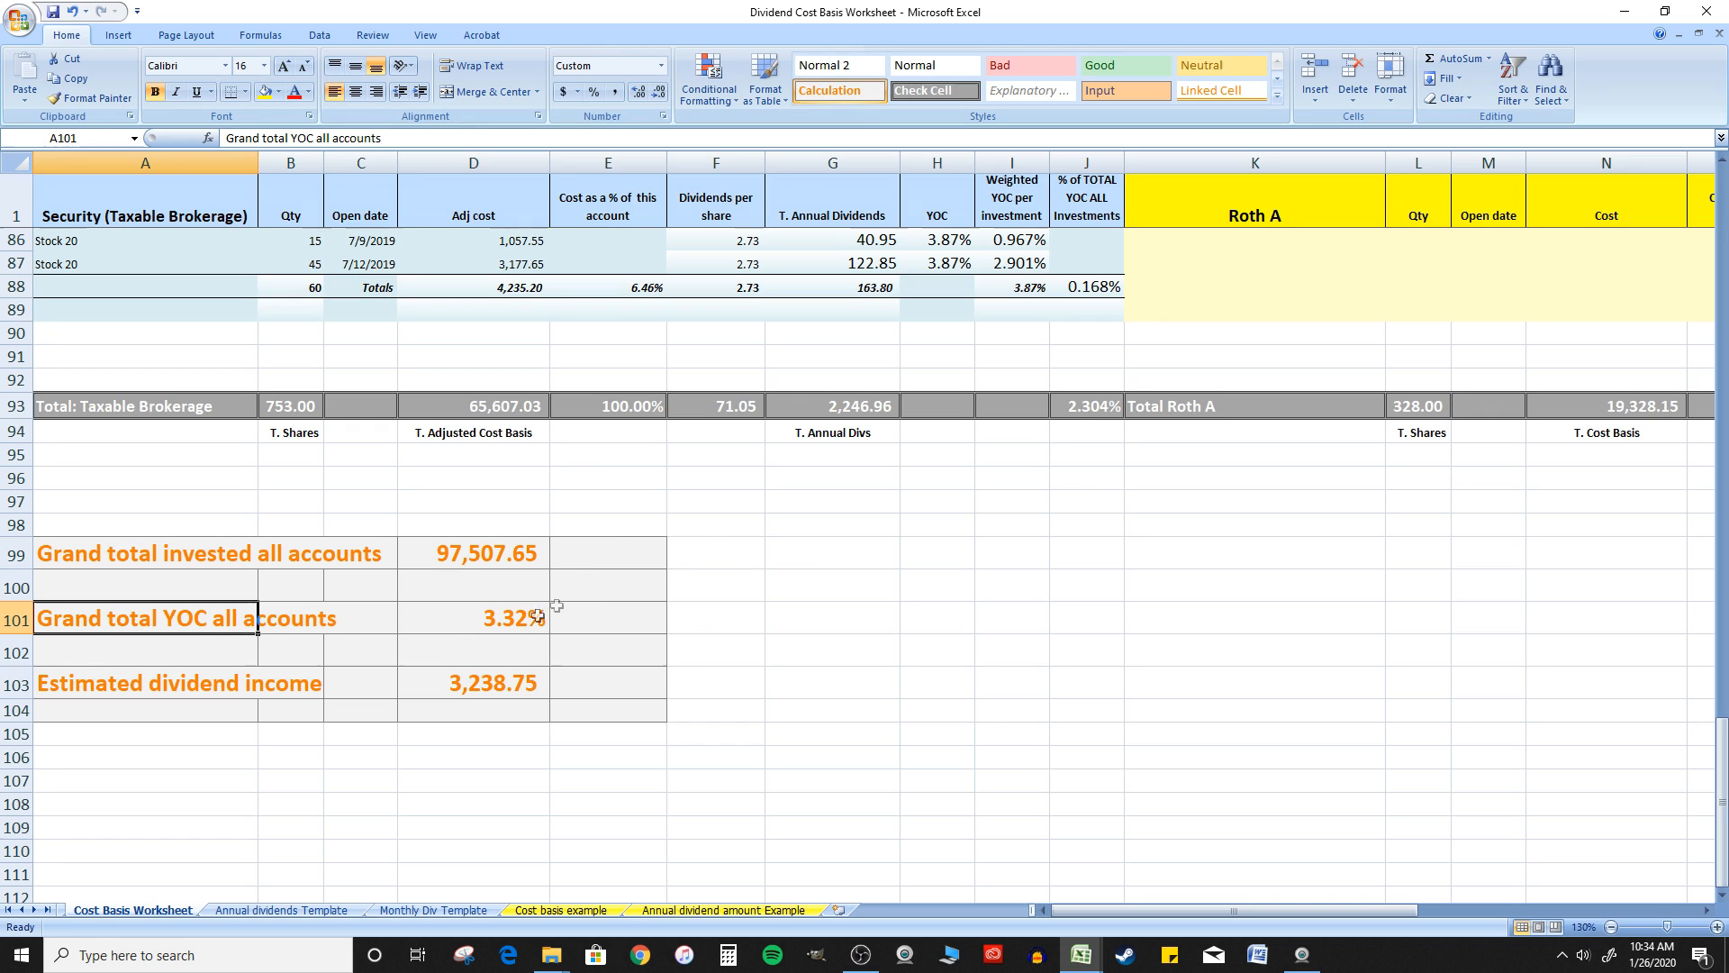
{"action": "left_click", "coordinate": [501, 629]}
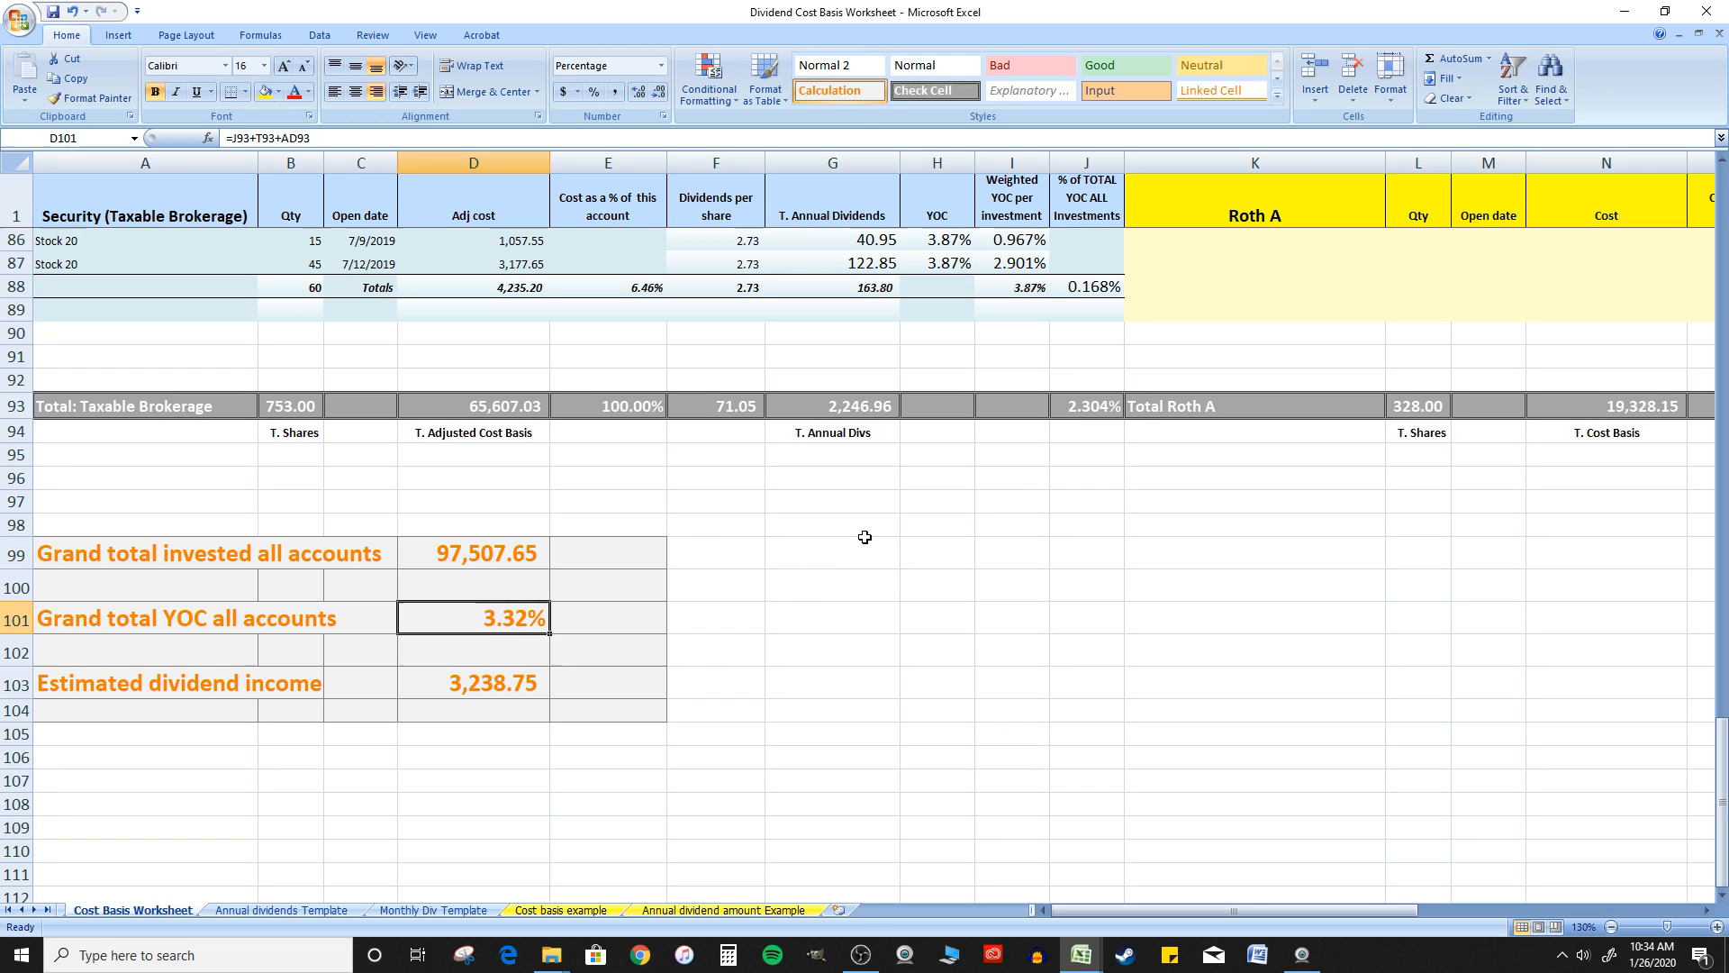
{"action": "double_click", "coordinate": [505, 625]}
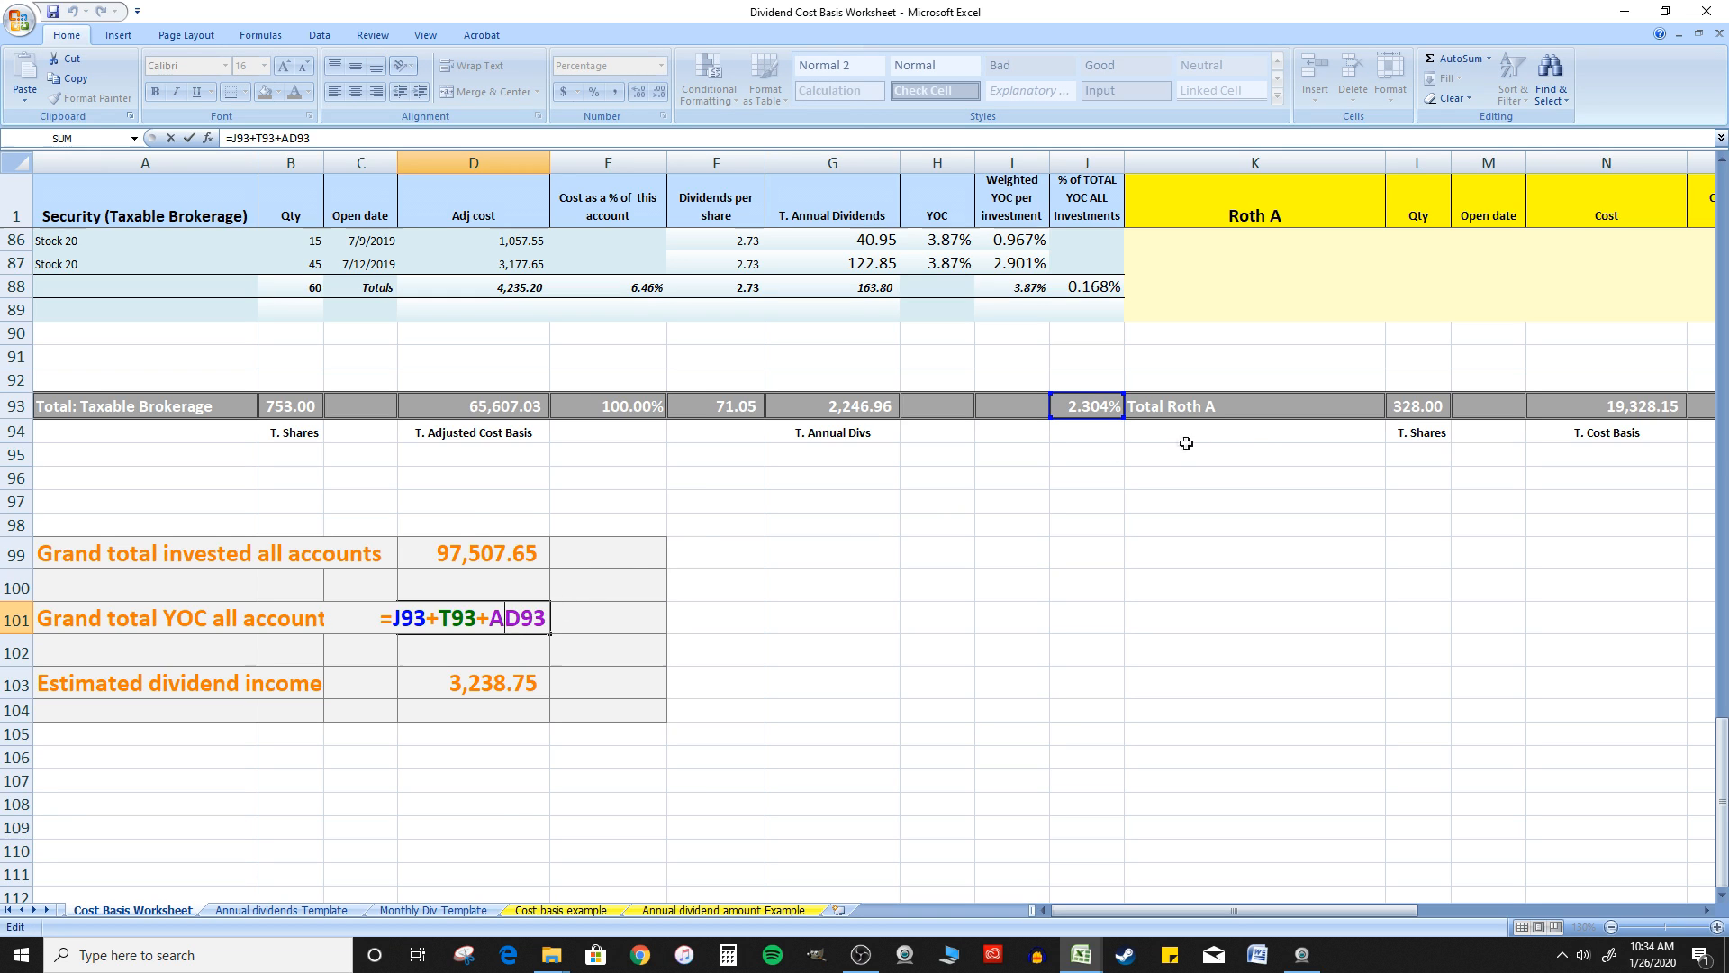
{"action": "scroll", "coordinate": [1189, 441], "scroll_direction": "up", "scroll_amount": 2}
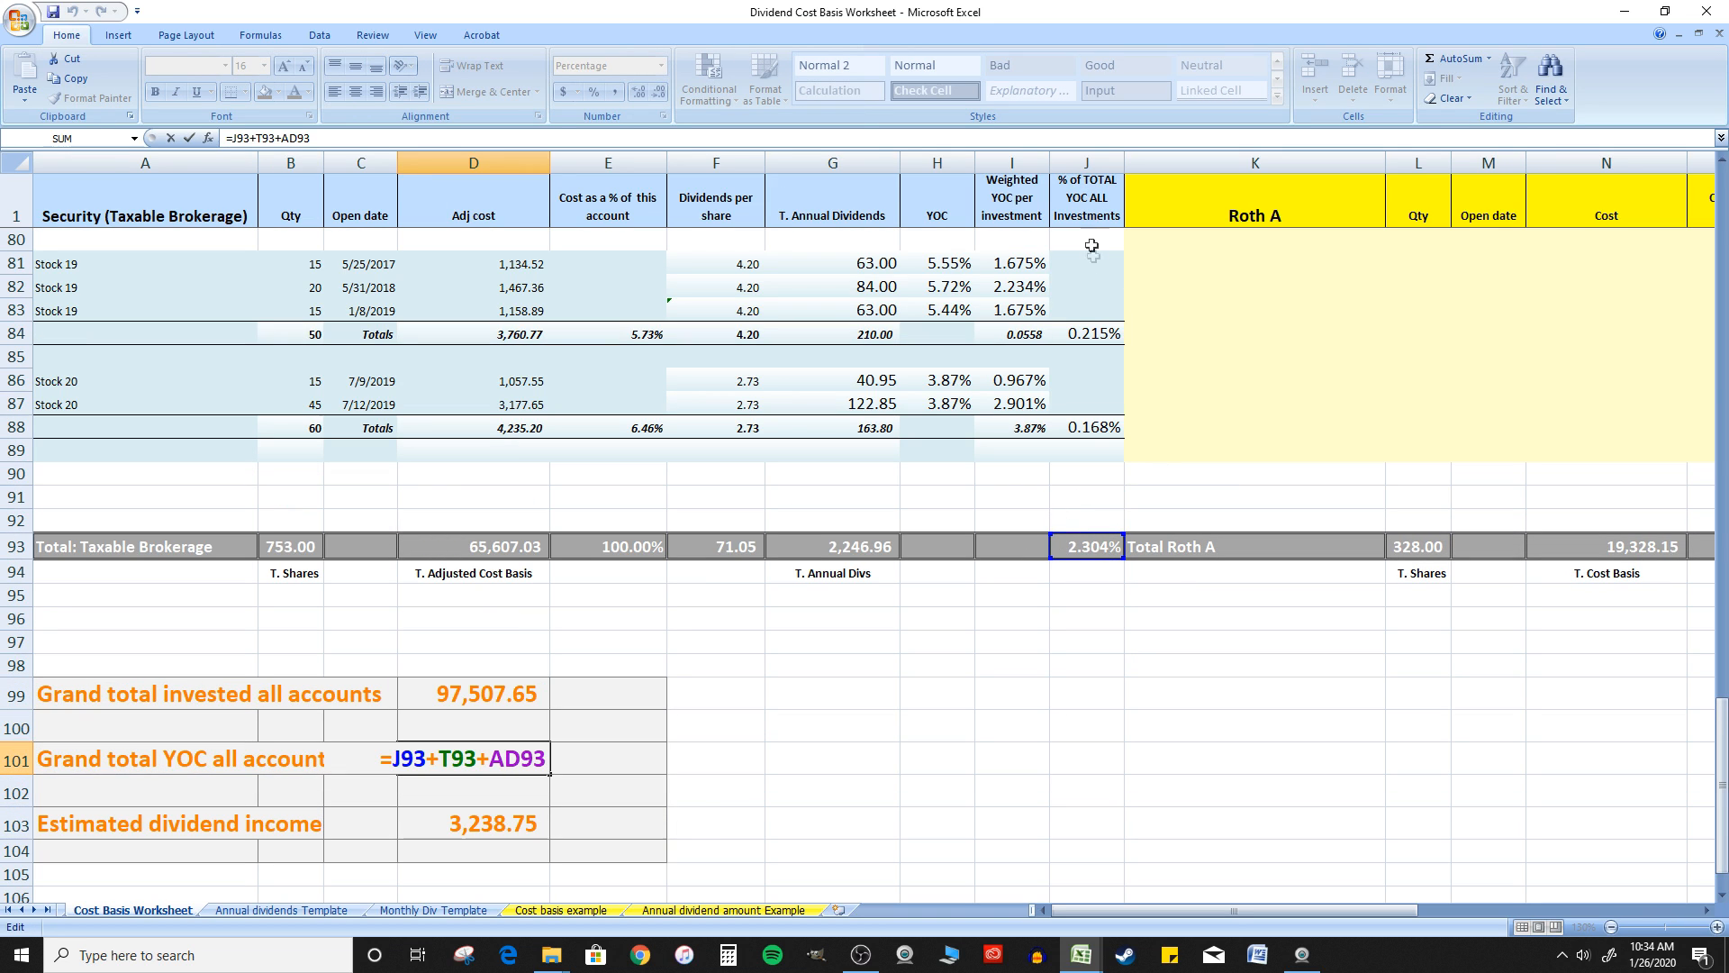
{"action": "left_click_drag", "start_coordinate": [1375, 912], "coordinate": [1504, 910]}
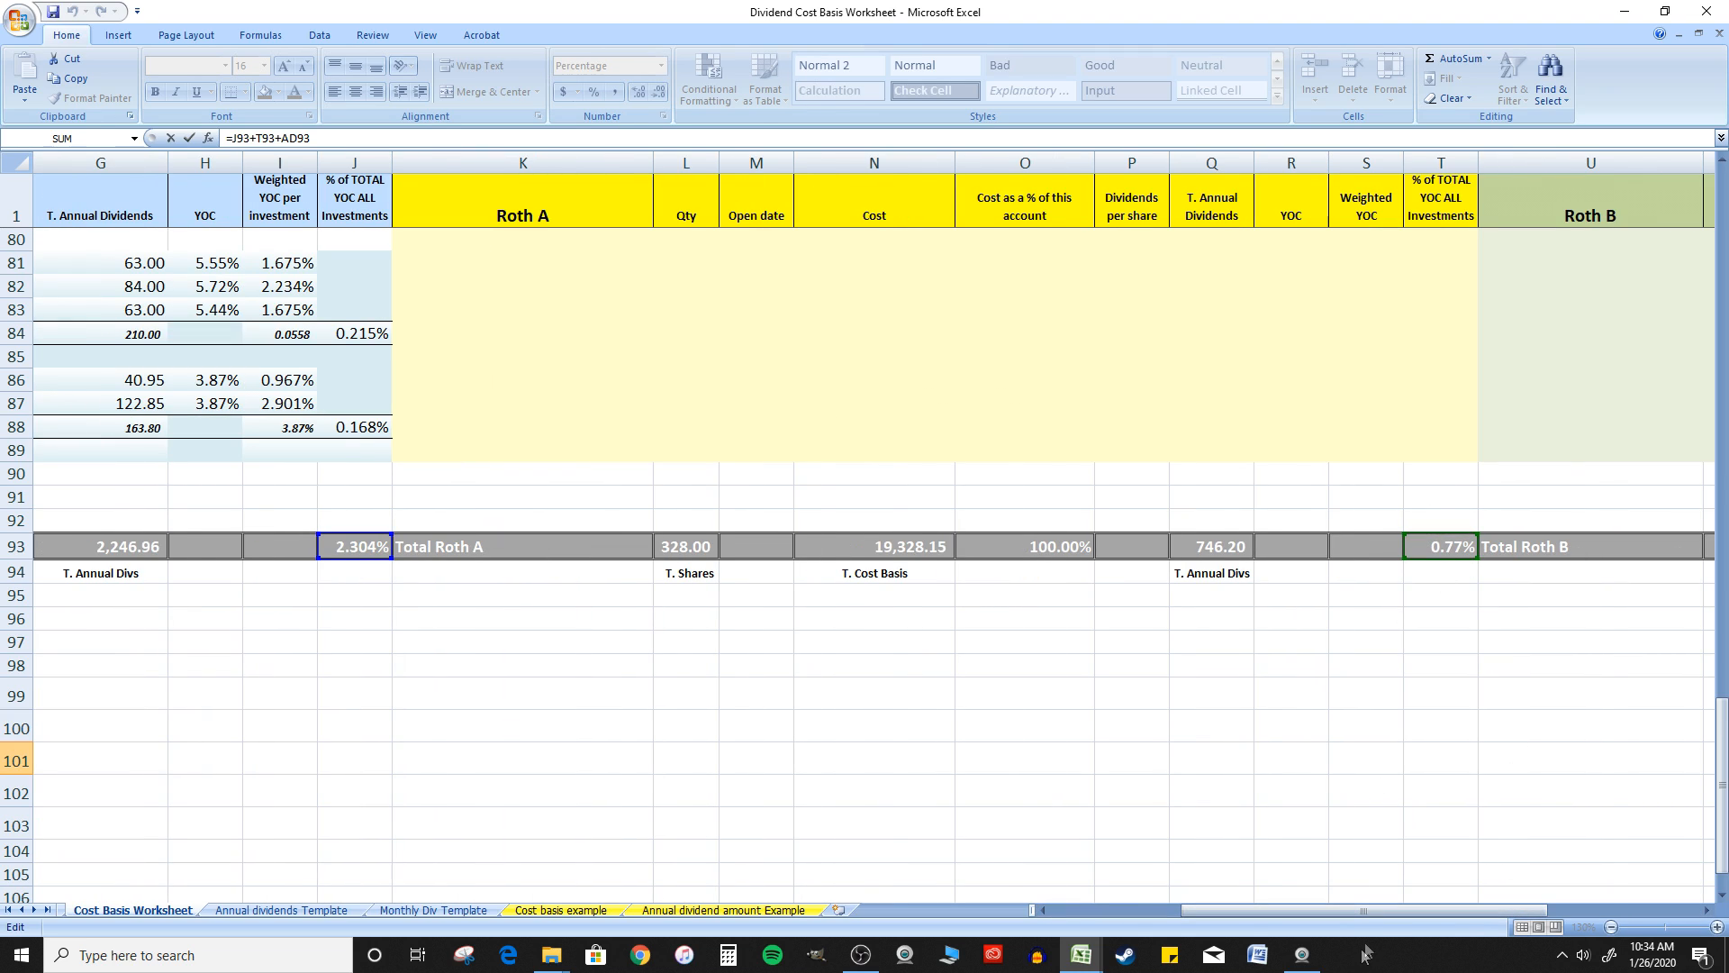
{"action": "left_click_drag", "start_coordinate": [1382, 908], "coordinate": [1593, 909]}
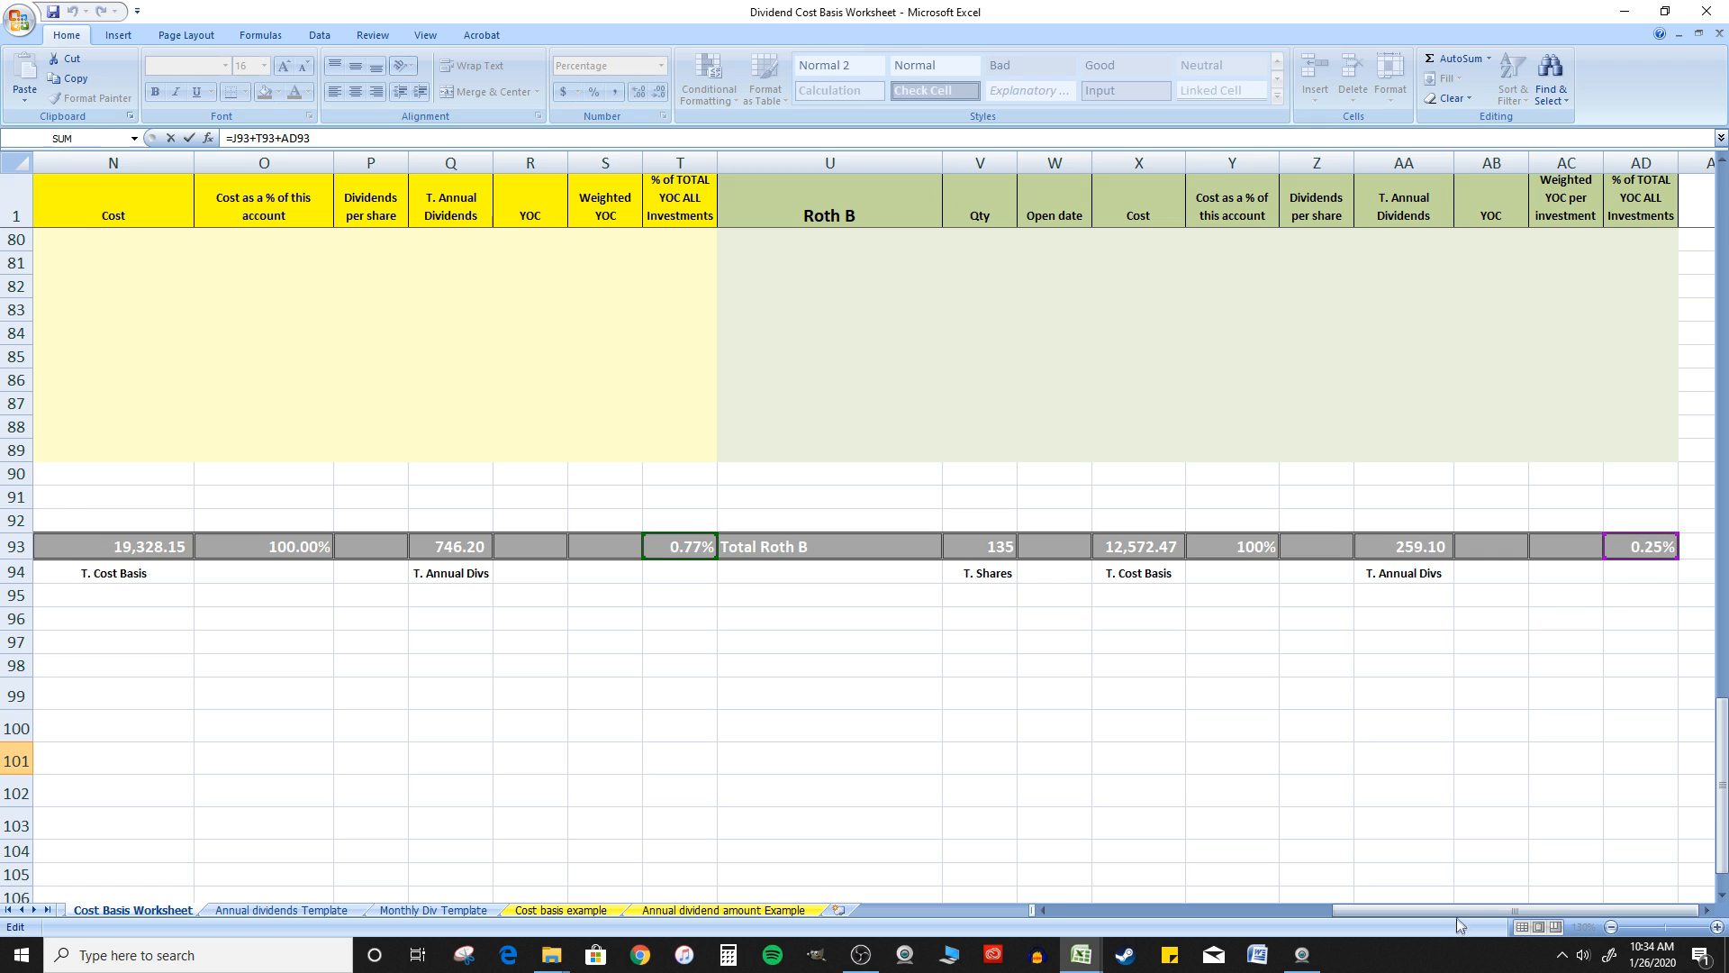
{"action": "left_click_drag", "start_coordinate": [1460, 910], "coordinate": [1143, 908]}
{"action": "key", "text": "Escape"}
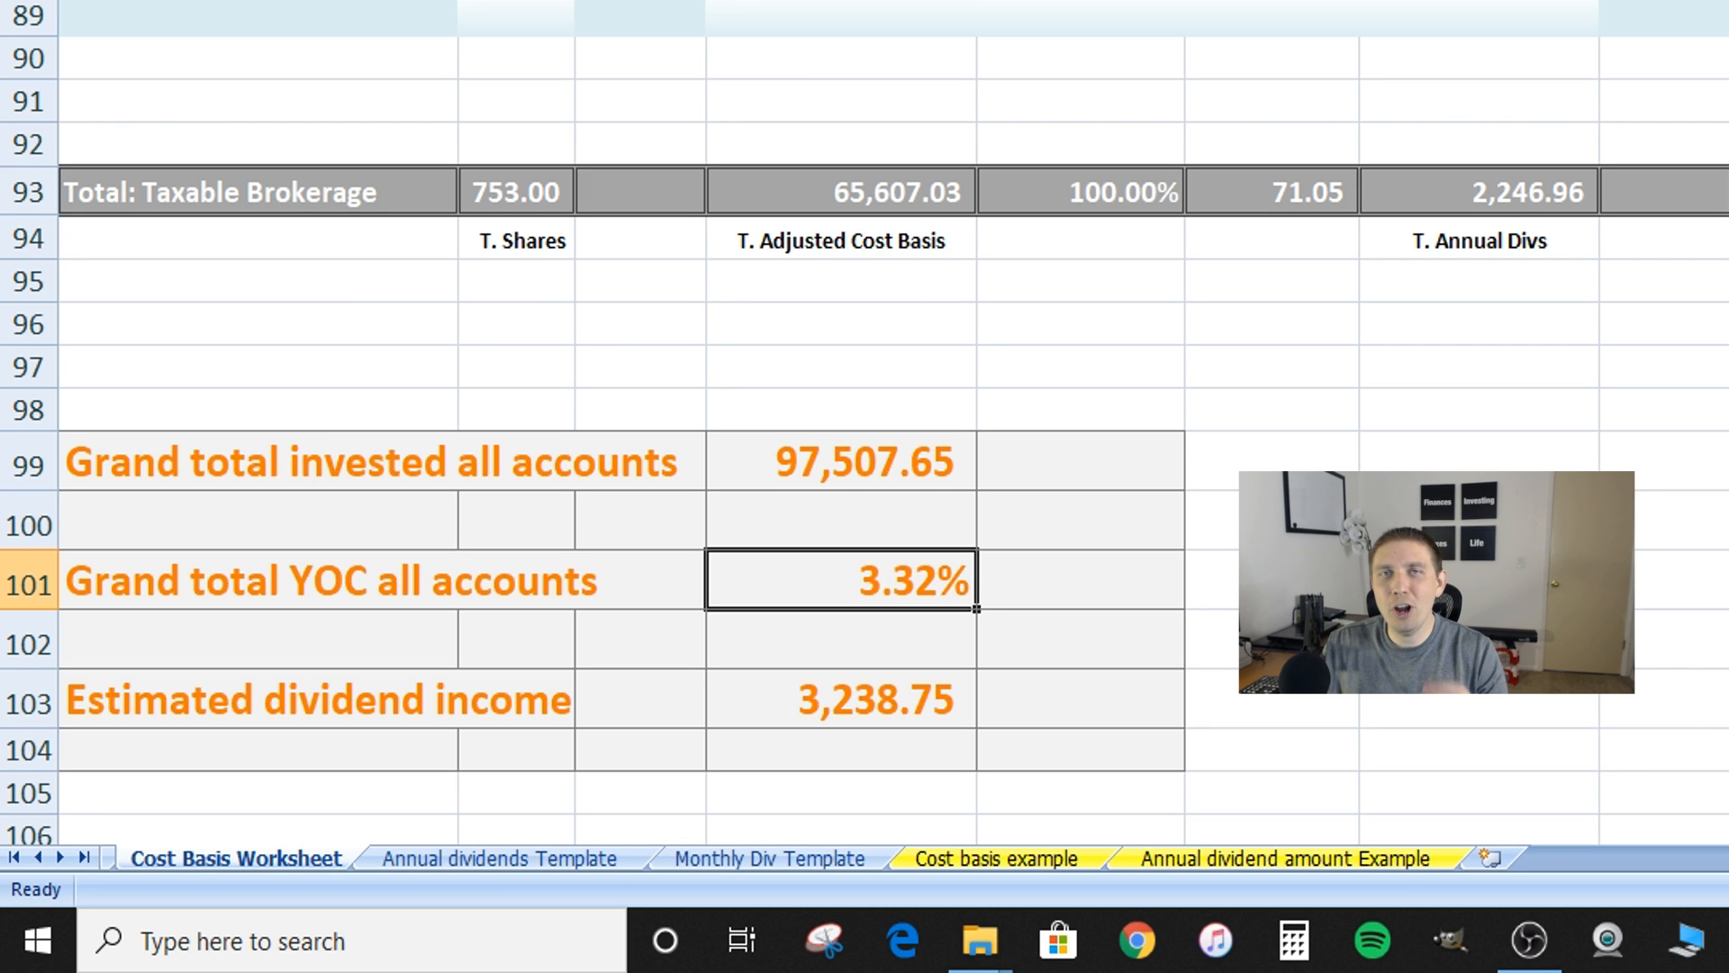
{"action": "left_click", "coordinate": [1070, 487]}
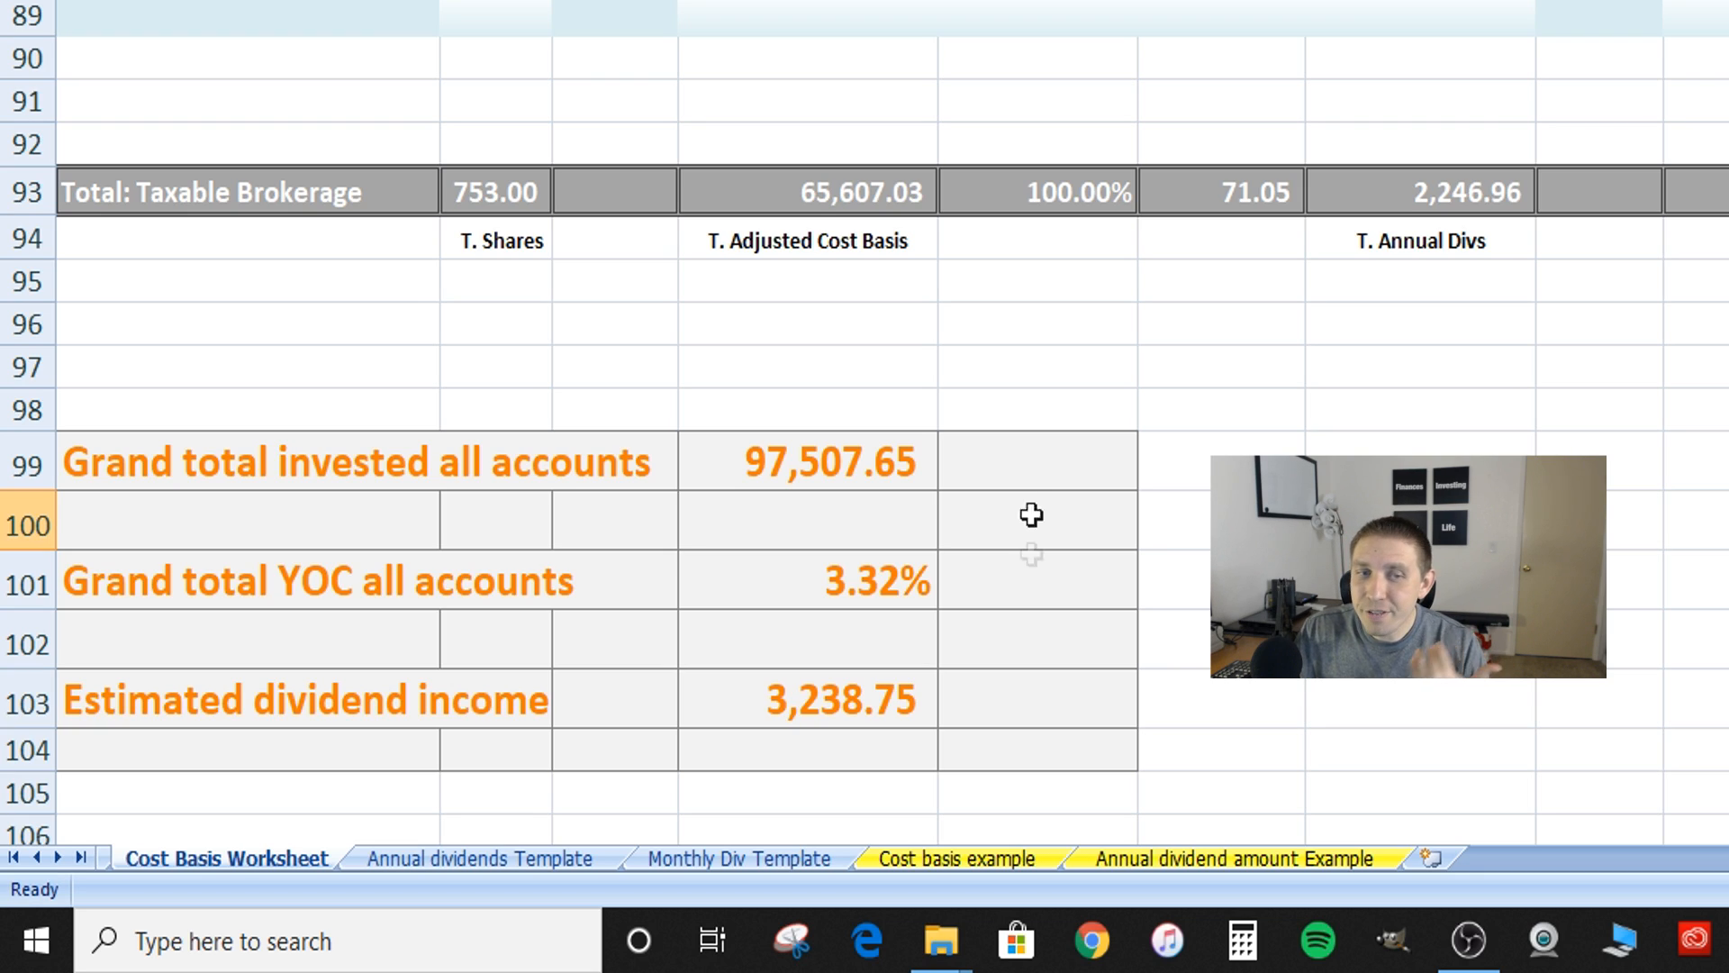
{"action": "left_click", "coordinate": [1147, 652]}
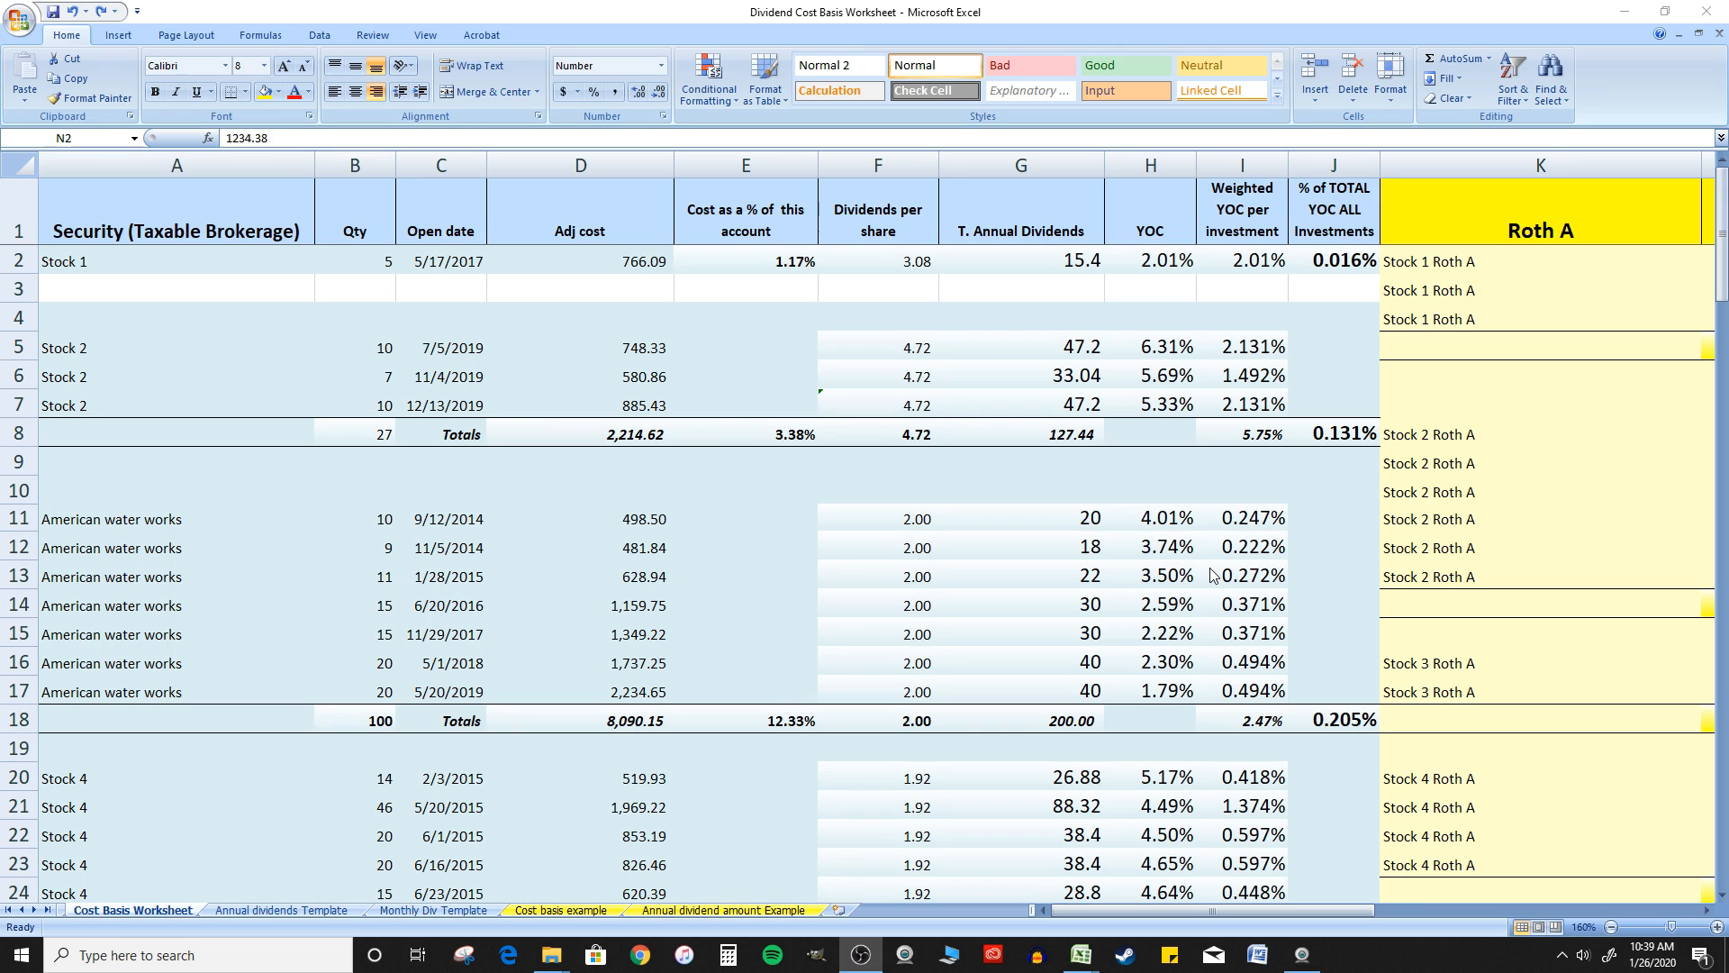
{"action": "left_click", "coordinate": [816, 284]}
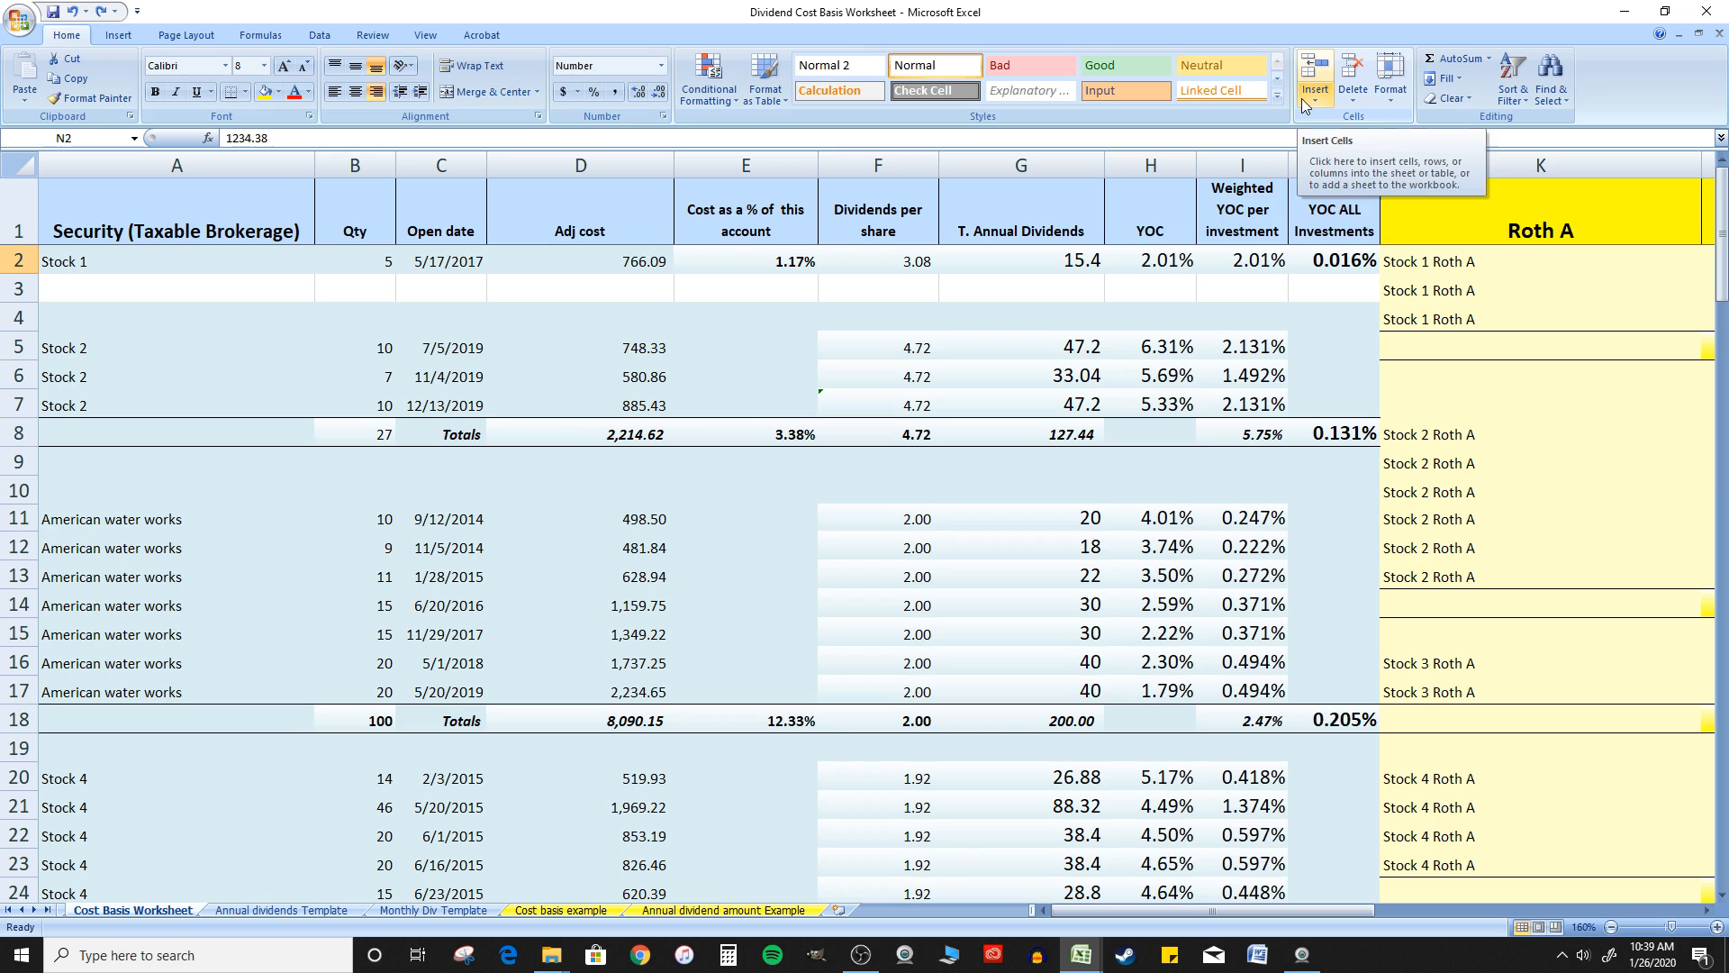
Hide columns K through R of the Roth A section in the Cost Basis Worksheet
{"action": "left_click", "coordinate": [279, 212]}
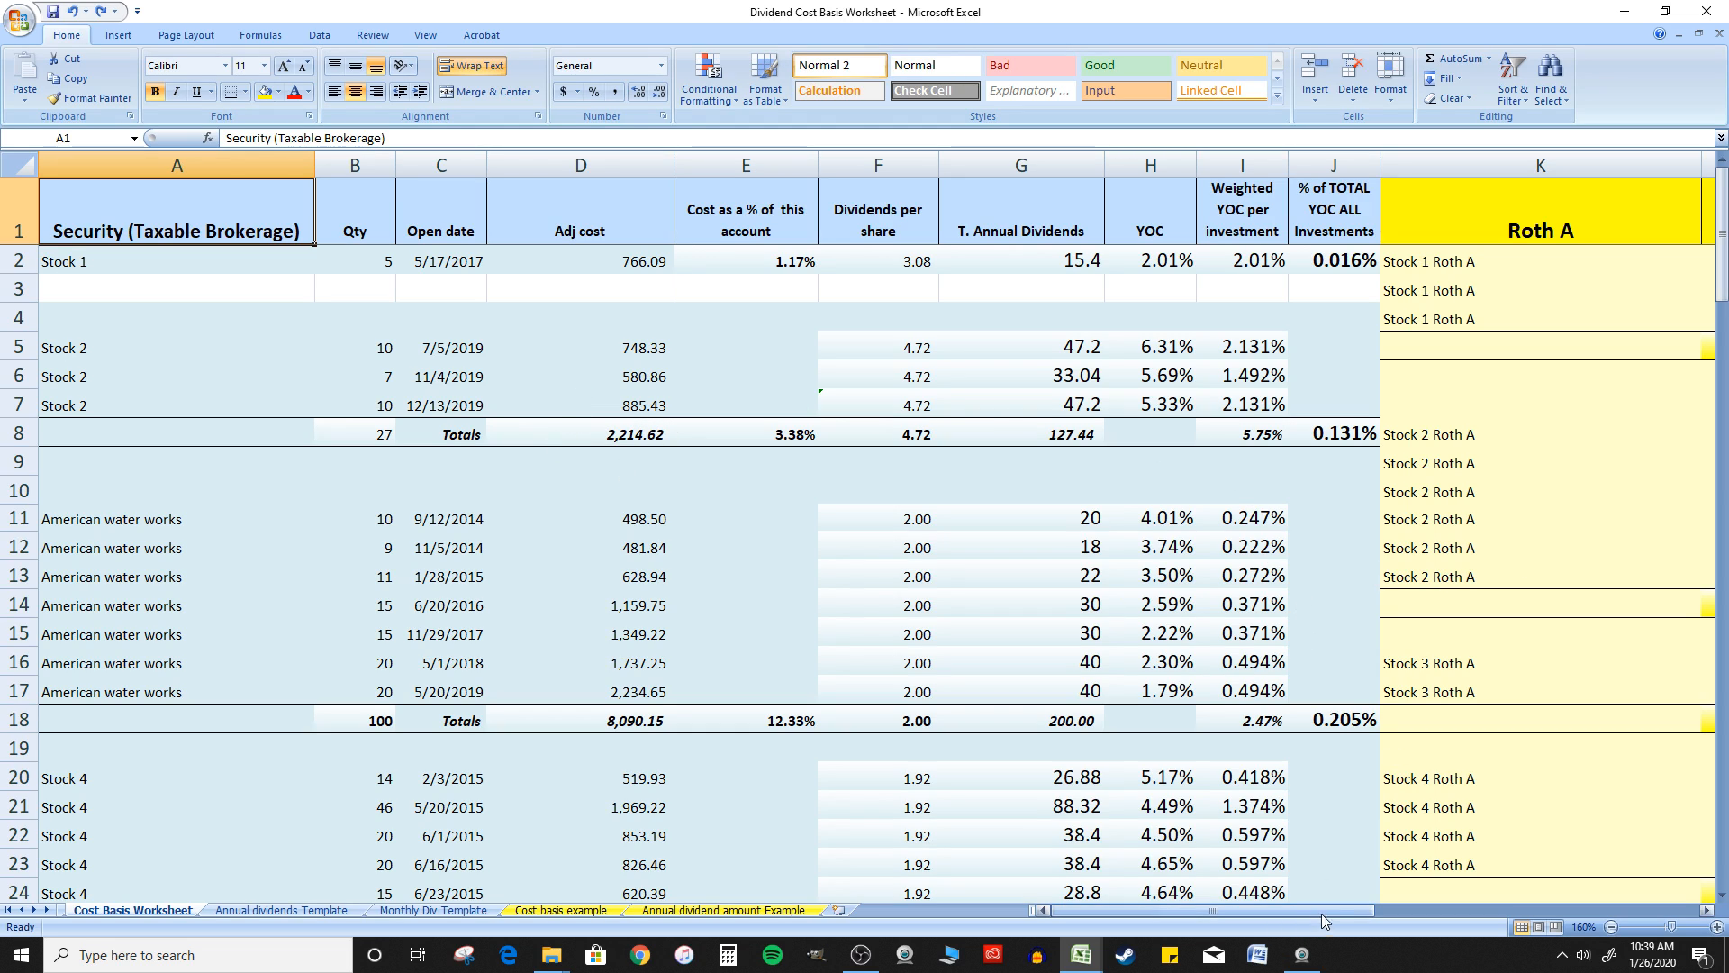
{"action": "left_click_drag", "start_coordinate": [1334, 910], "coordinate": [1458, 899]}
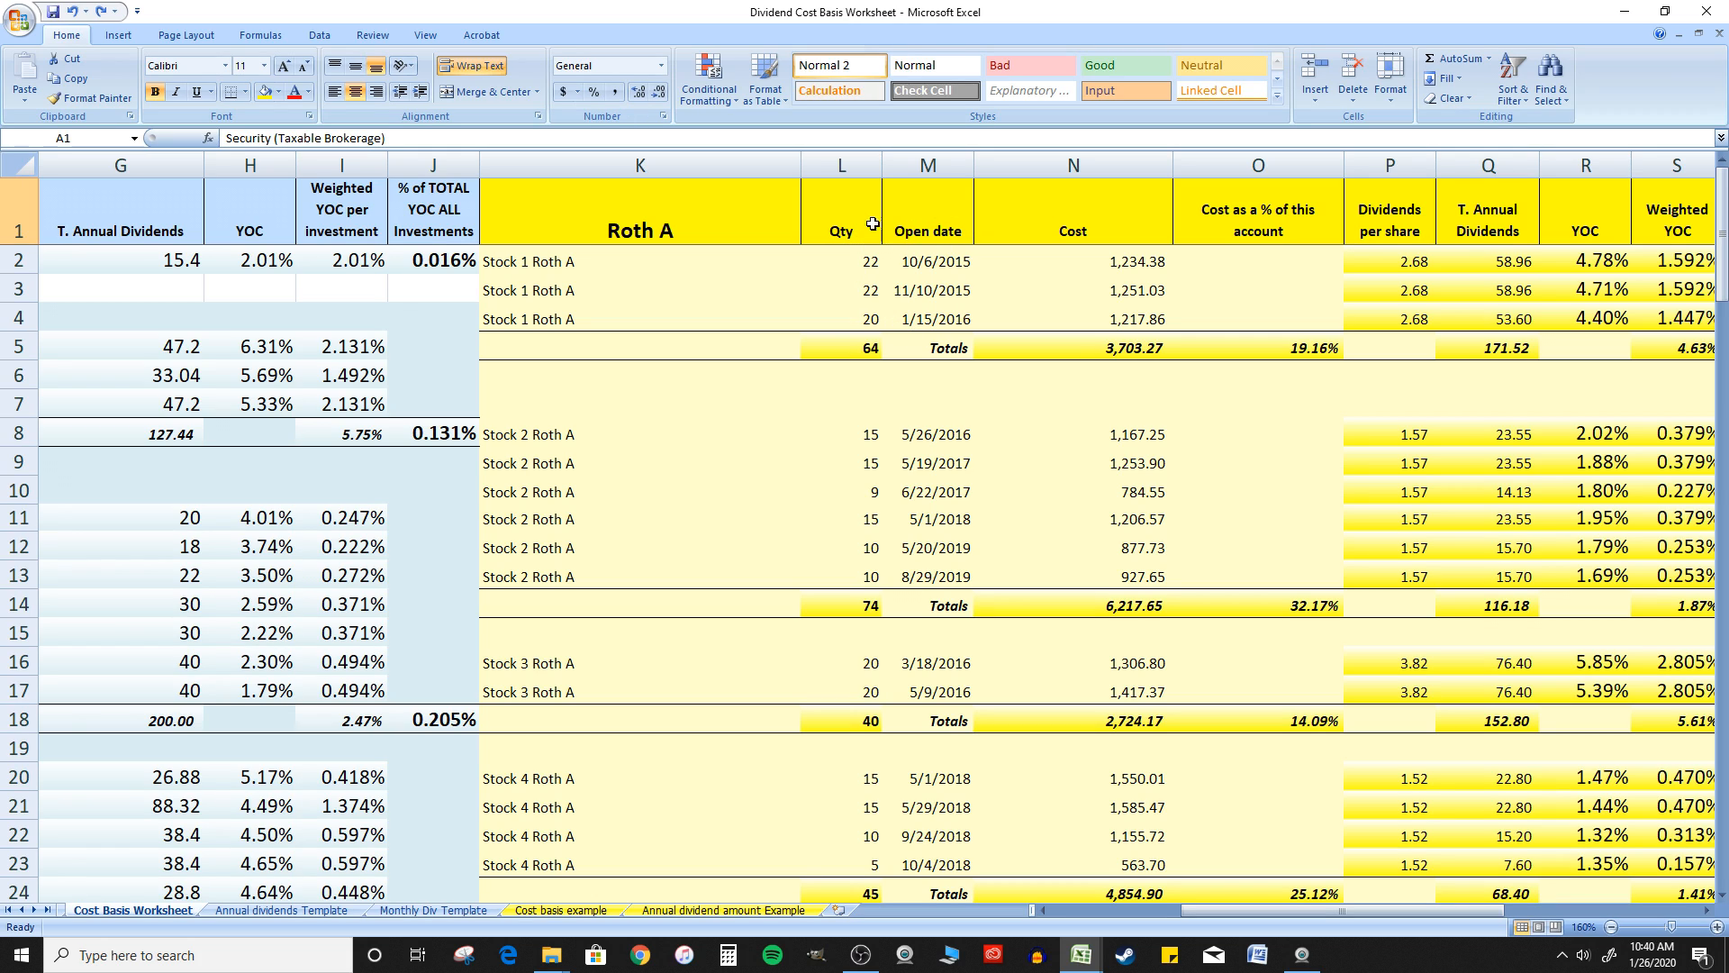
{"action": "left_click", "coordinate": [732, 164]}
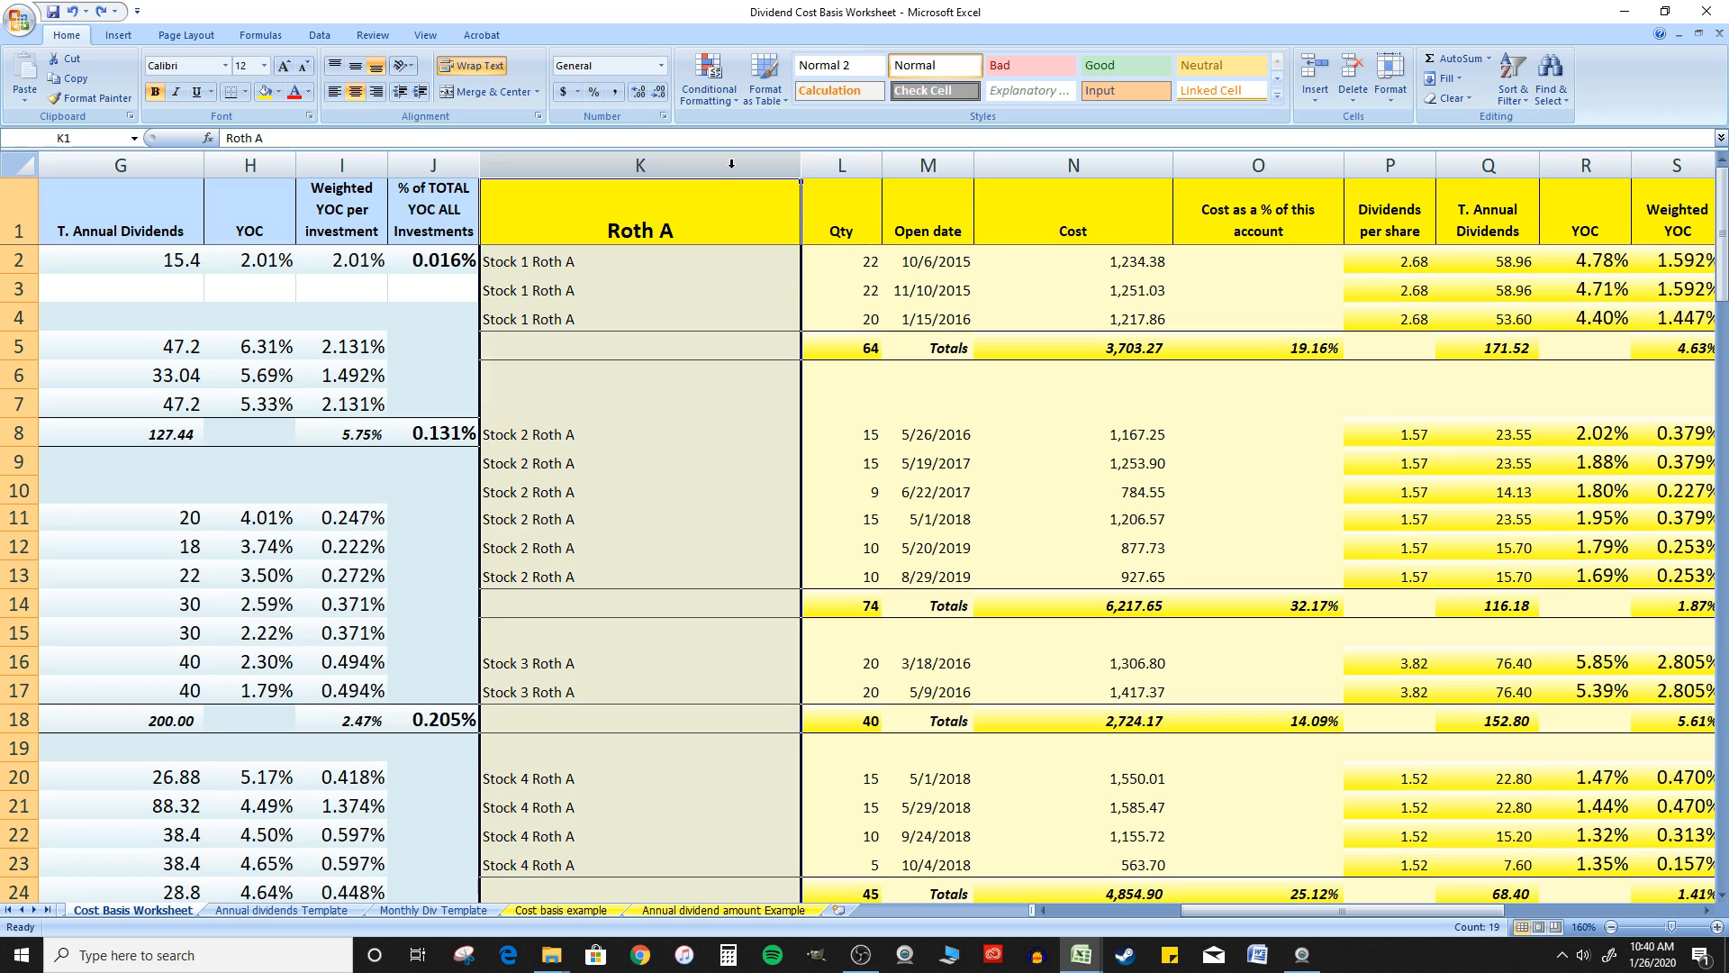
{"action": "scroll", "coordinate": [738, 164], "scroll_direction": "down", "scroll_amount": 2}
{"action": "scroll", "coordinate": [738, 164], "scroll_direction": "up", "scroll_amount": 2}
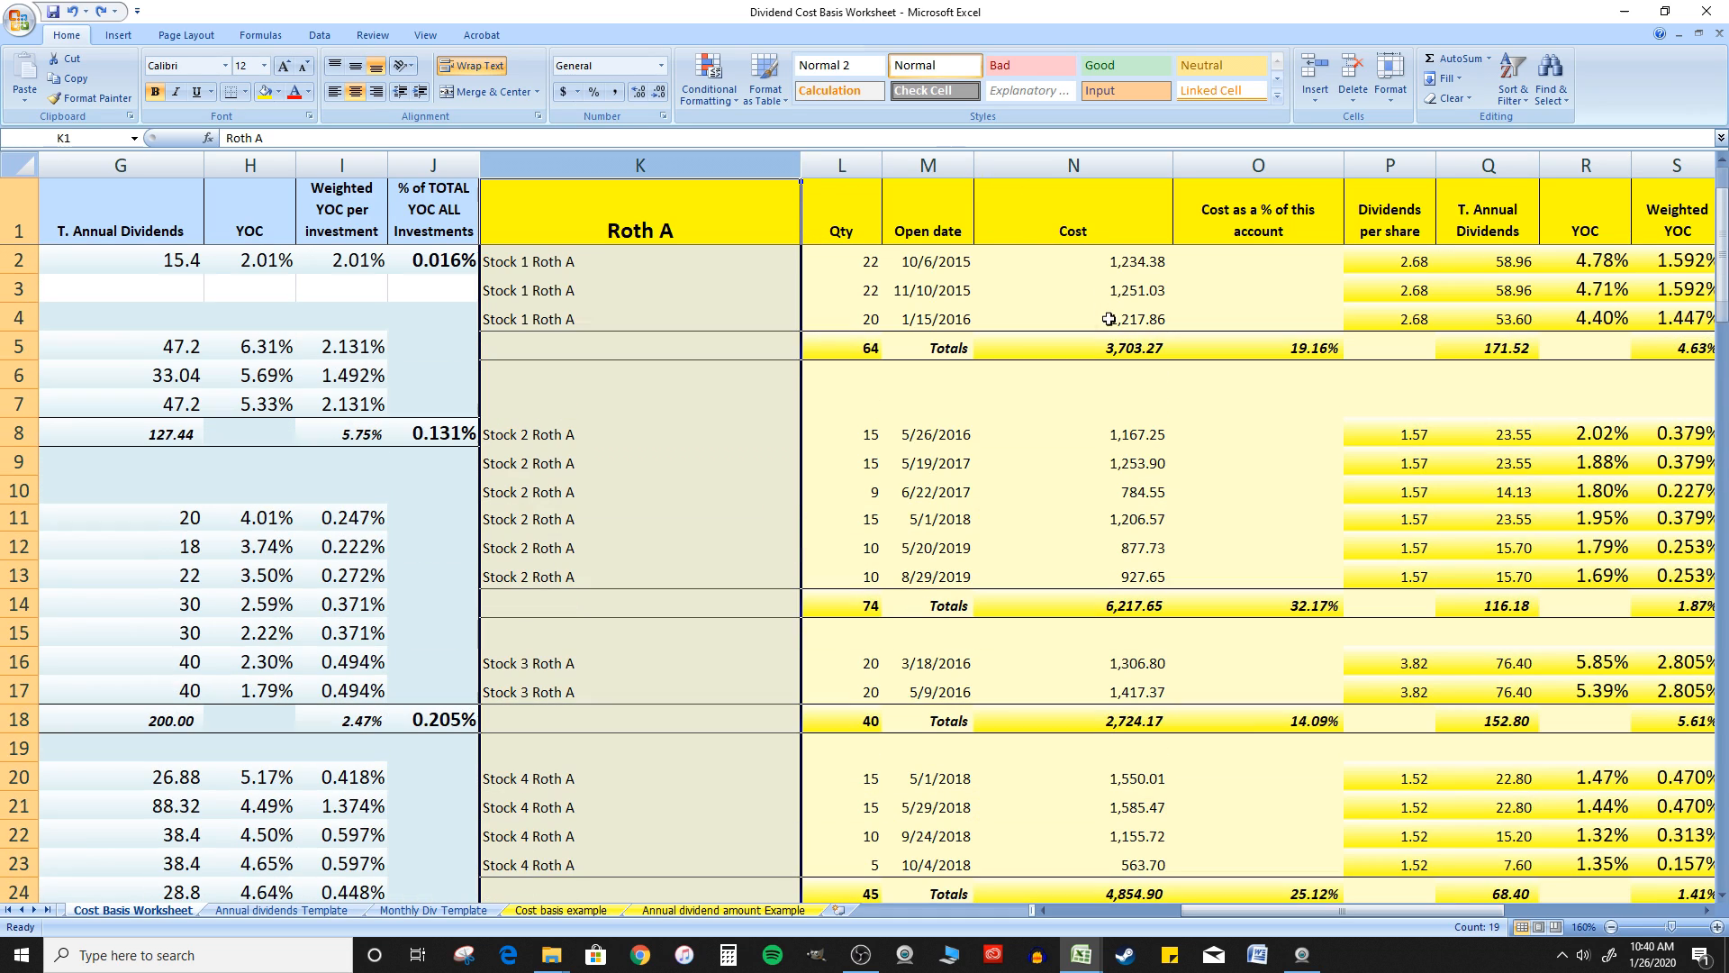
{"action": "left_click", "coordinate": [1608, 165], "text": "shift"}
{"action": "right_click", "coordinate": [1608, 167]}
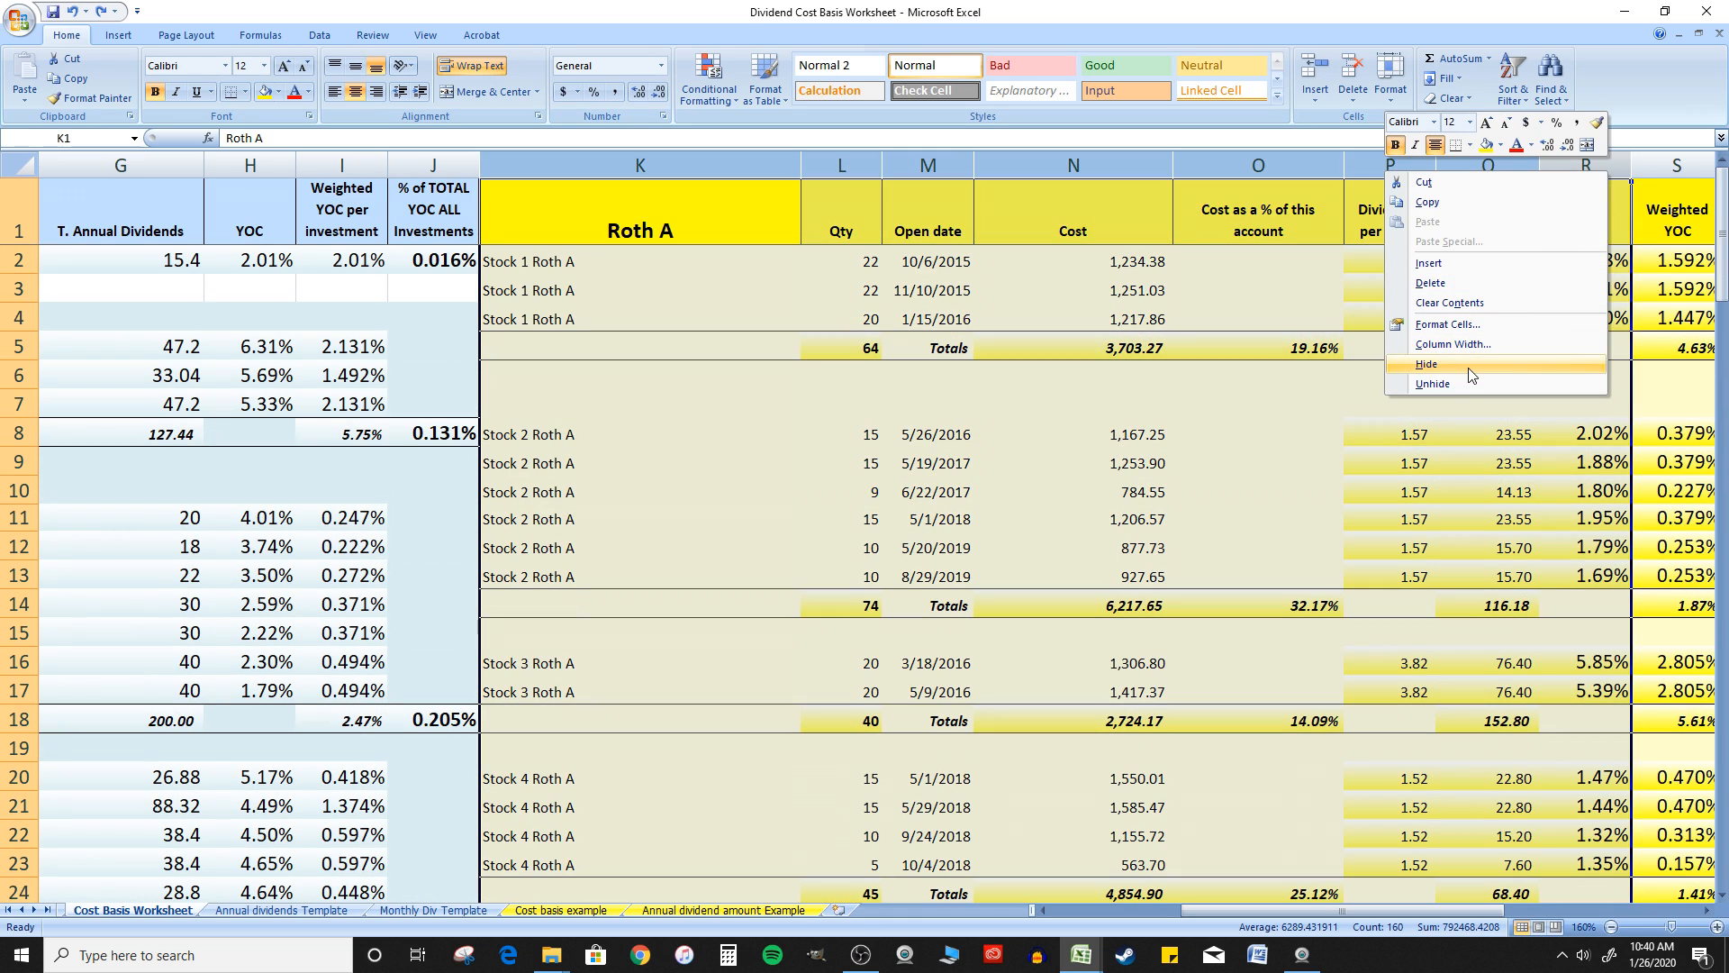
{"action": "left_click", "coordinate": [1467, 365]}
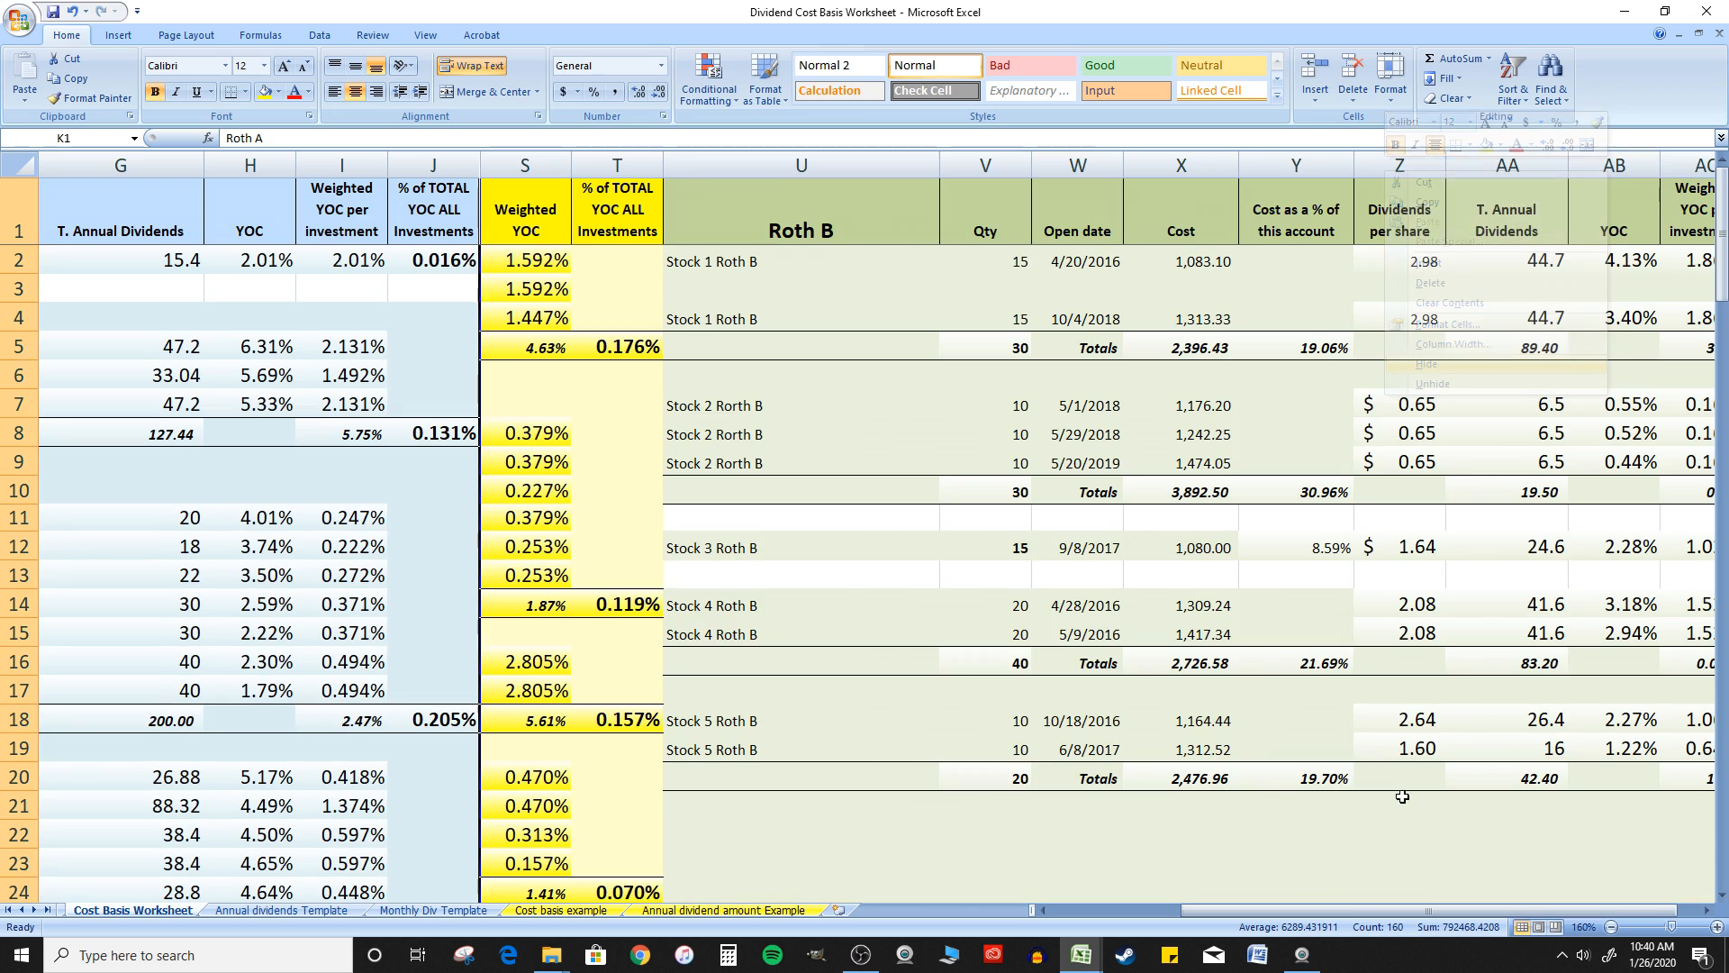
Hide columns S through AD, covering the remaining Roth A columns and the whole Roth B section
{"action": "left_click", "coordinate": [529, 160]}
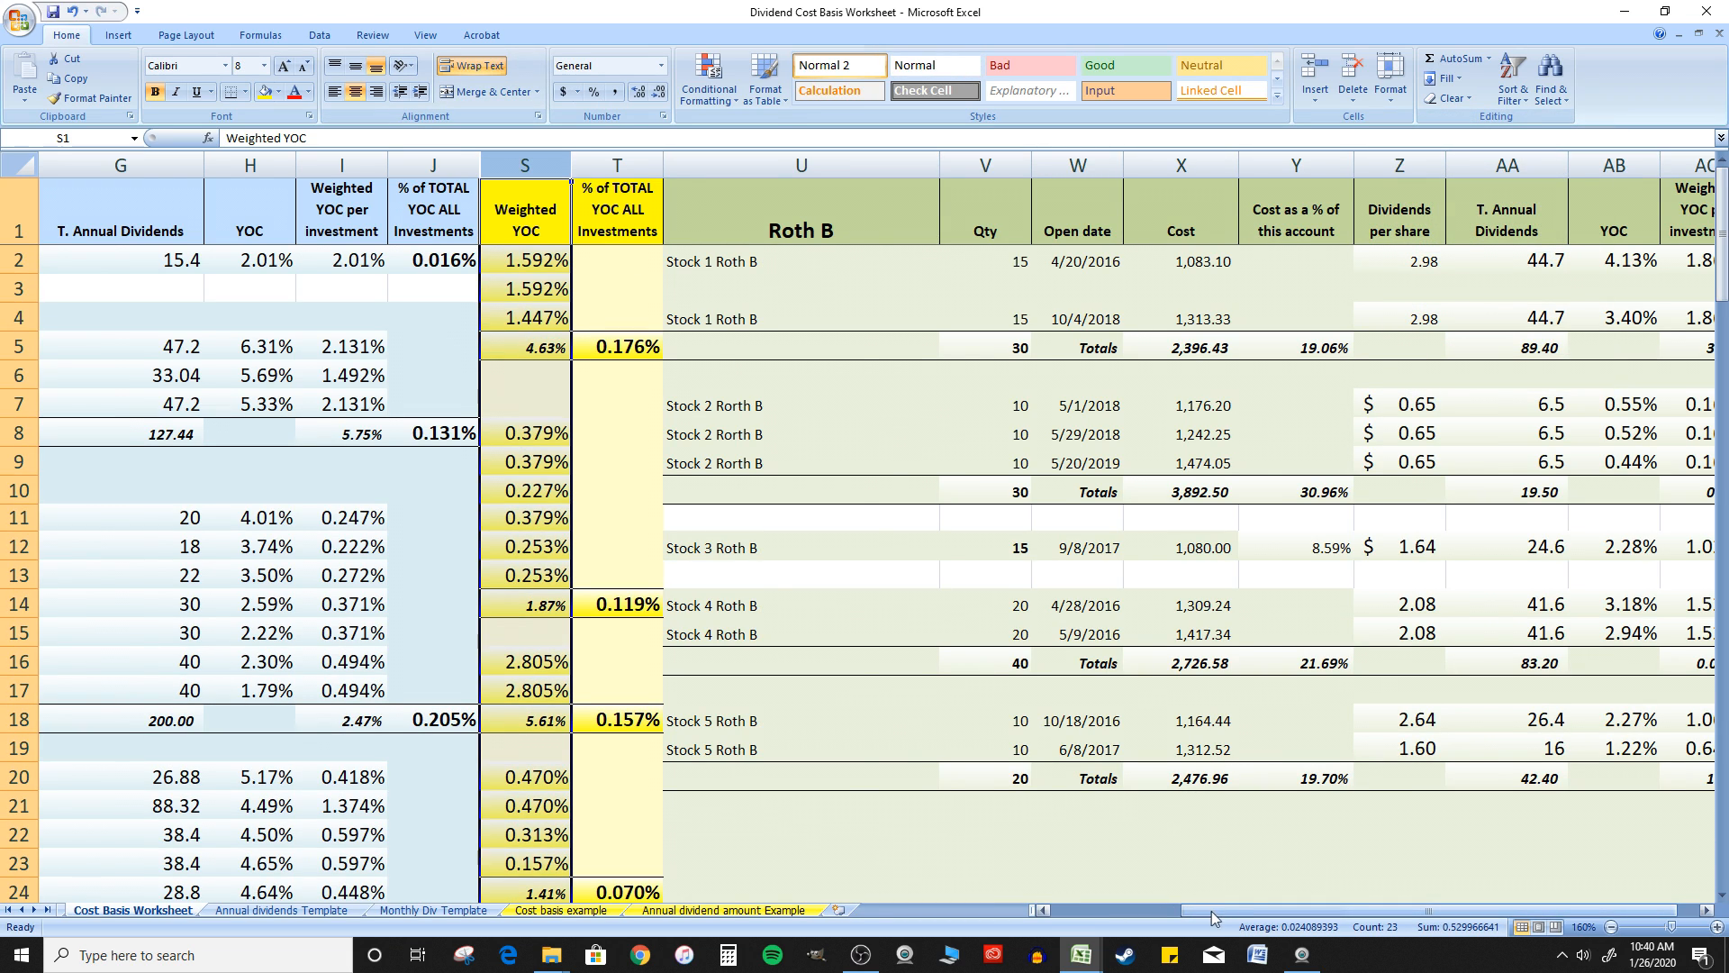
{"action": "left_click_drag", "start_coordinate": [1211, 910], "coordinate": [1327, 919]}
{"action": "left_click", "coordinate": [1649, 165], "text": "shift"}
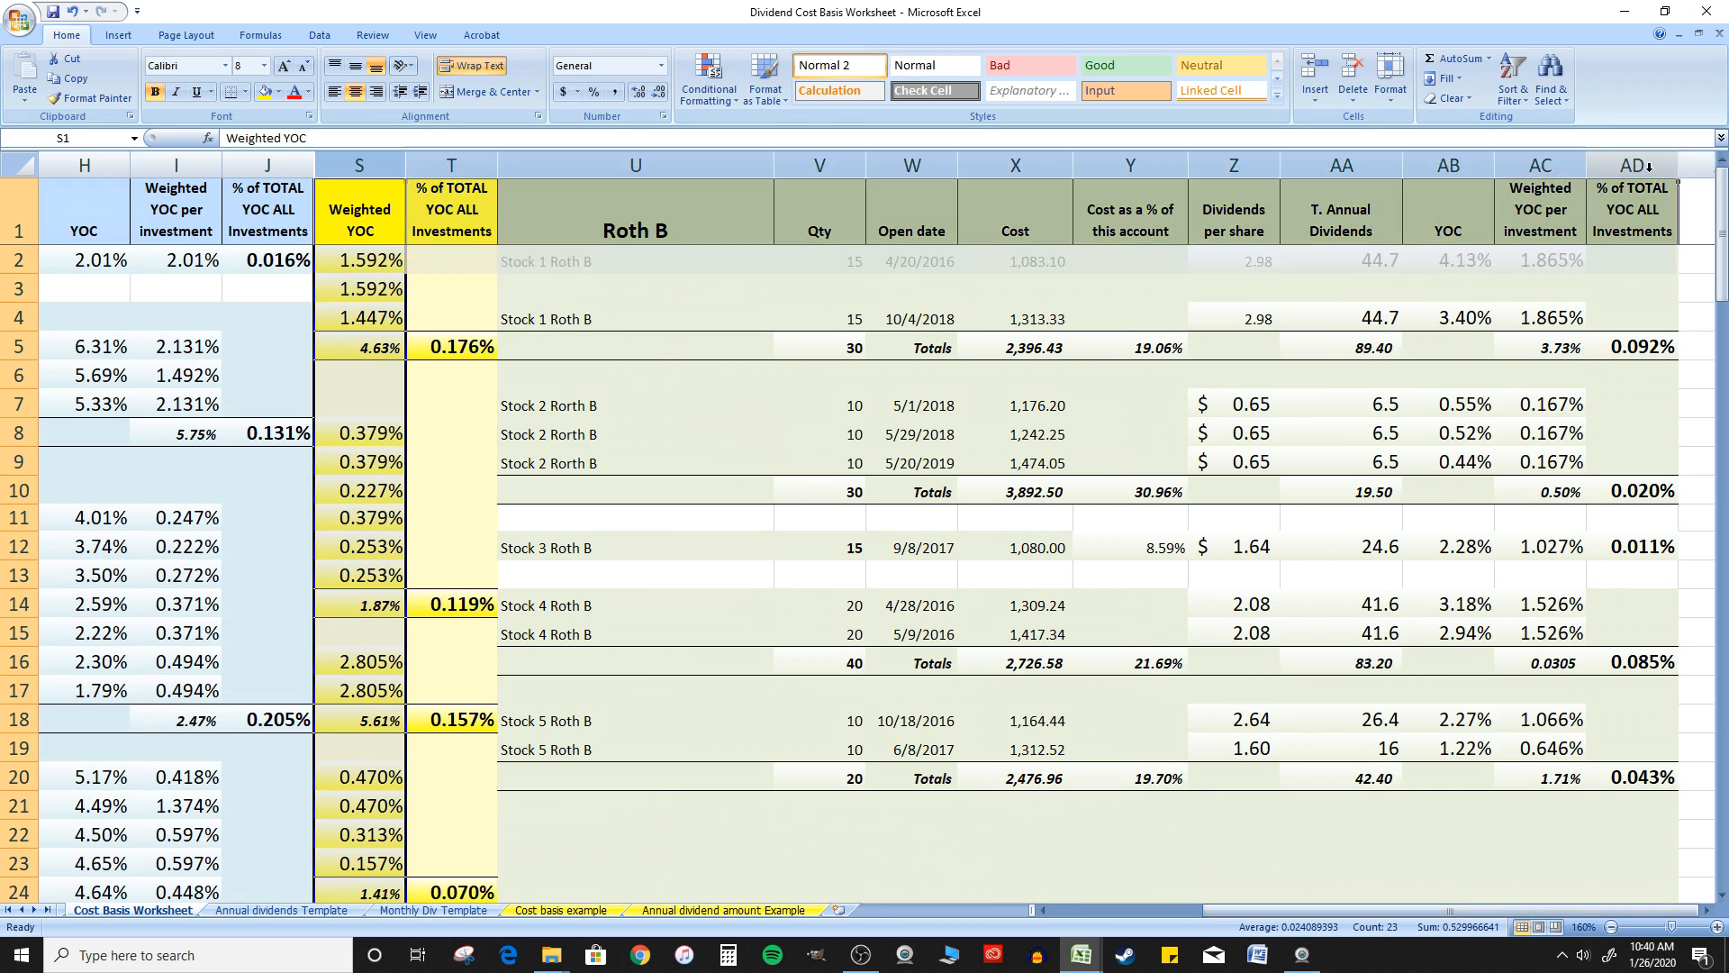
{"action": "right_click", "coordinate": [1650, 168]}
{"action": "left_click", "coordinate": [1539, 367]}
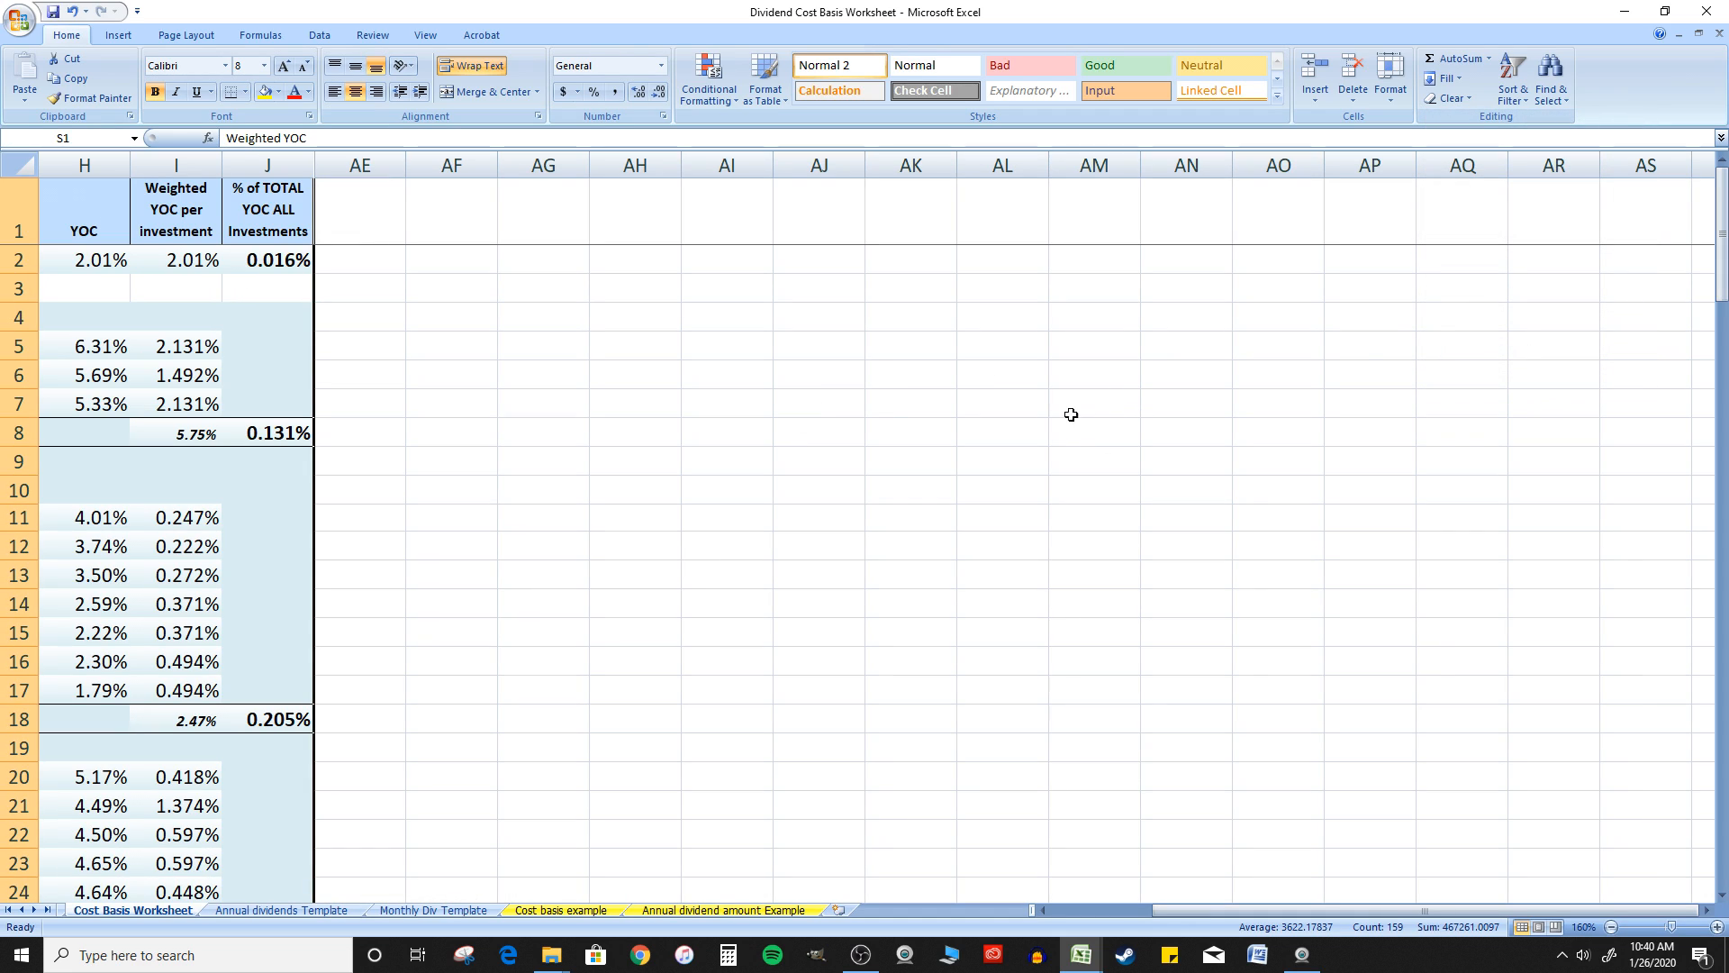
Remove the N93 and X93 references from the Grand total invested all accounts formula, leaving only the Taxable Brokerage cost basis in D93
{"action": "left_click_drag", "start_coordinate": [1283, 910], "coordinate": [1054, 909]}
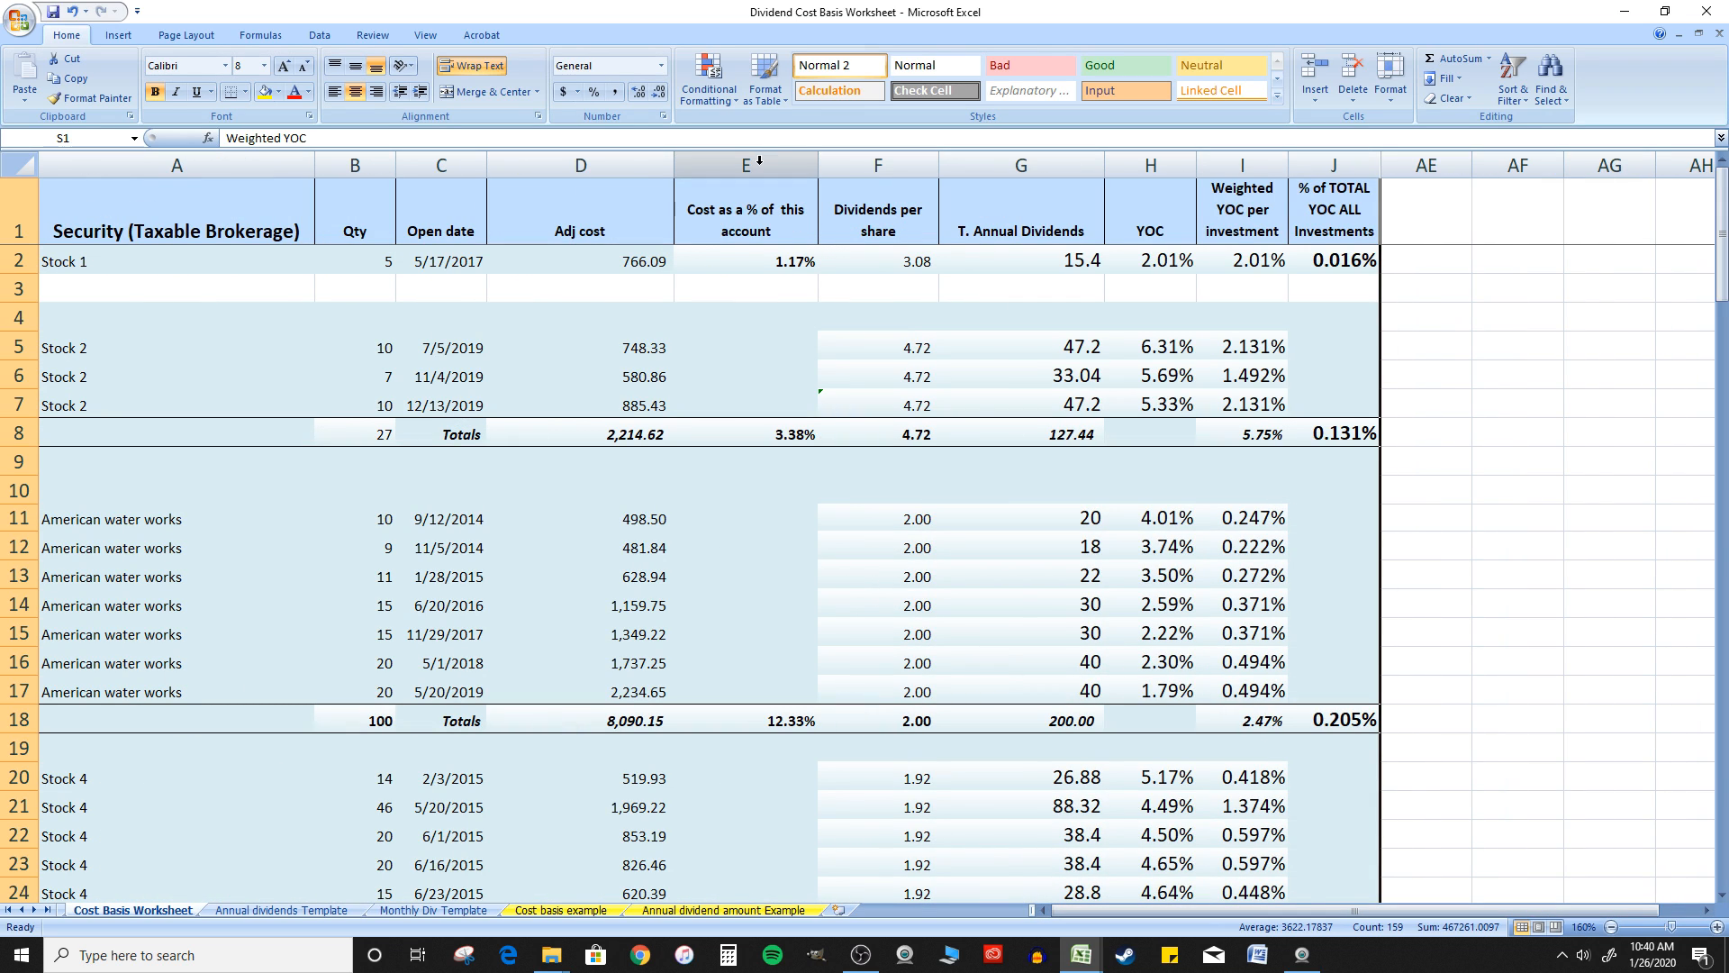
{"action": "scroll", "coordinate": [733, 185], "scroll_direction": "down", "scroll_amount": 20}
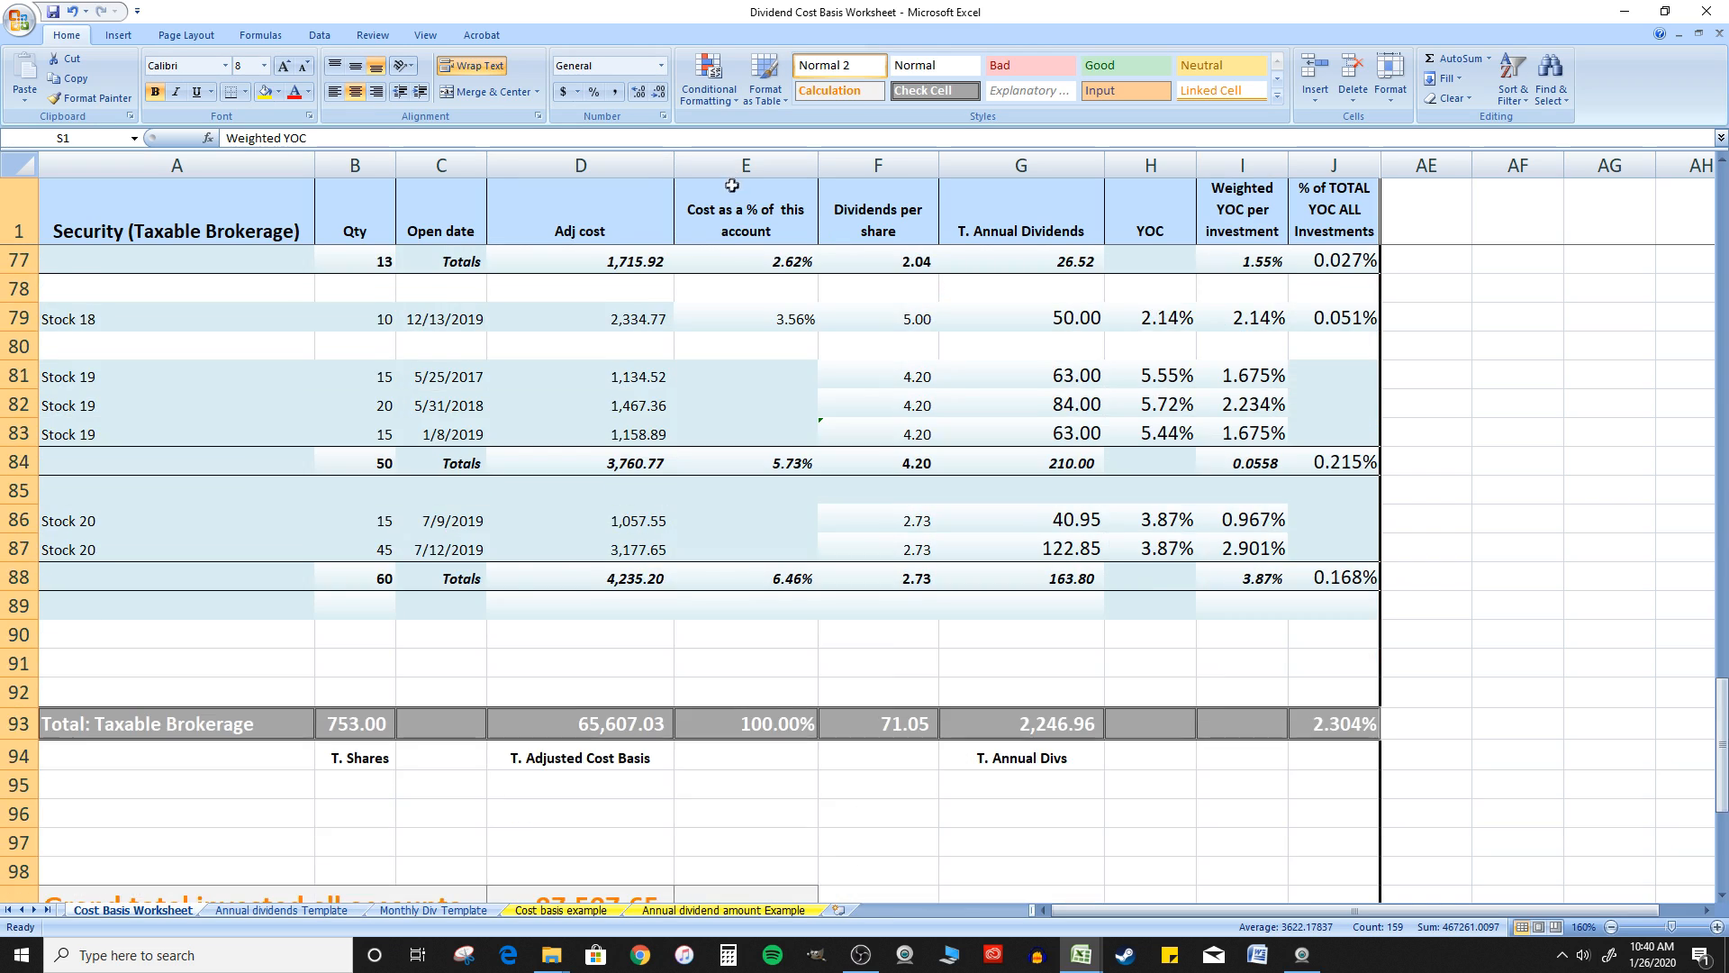
{"action": "scroll", "coordinate": [733, 184], "scroll_direction": "down", "scroll_amount": 6}
{"action": "left_click", "coordinate": [633, 381]}
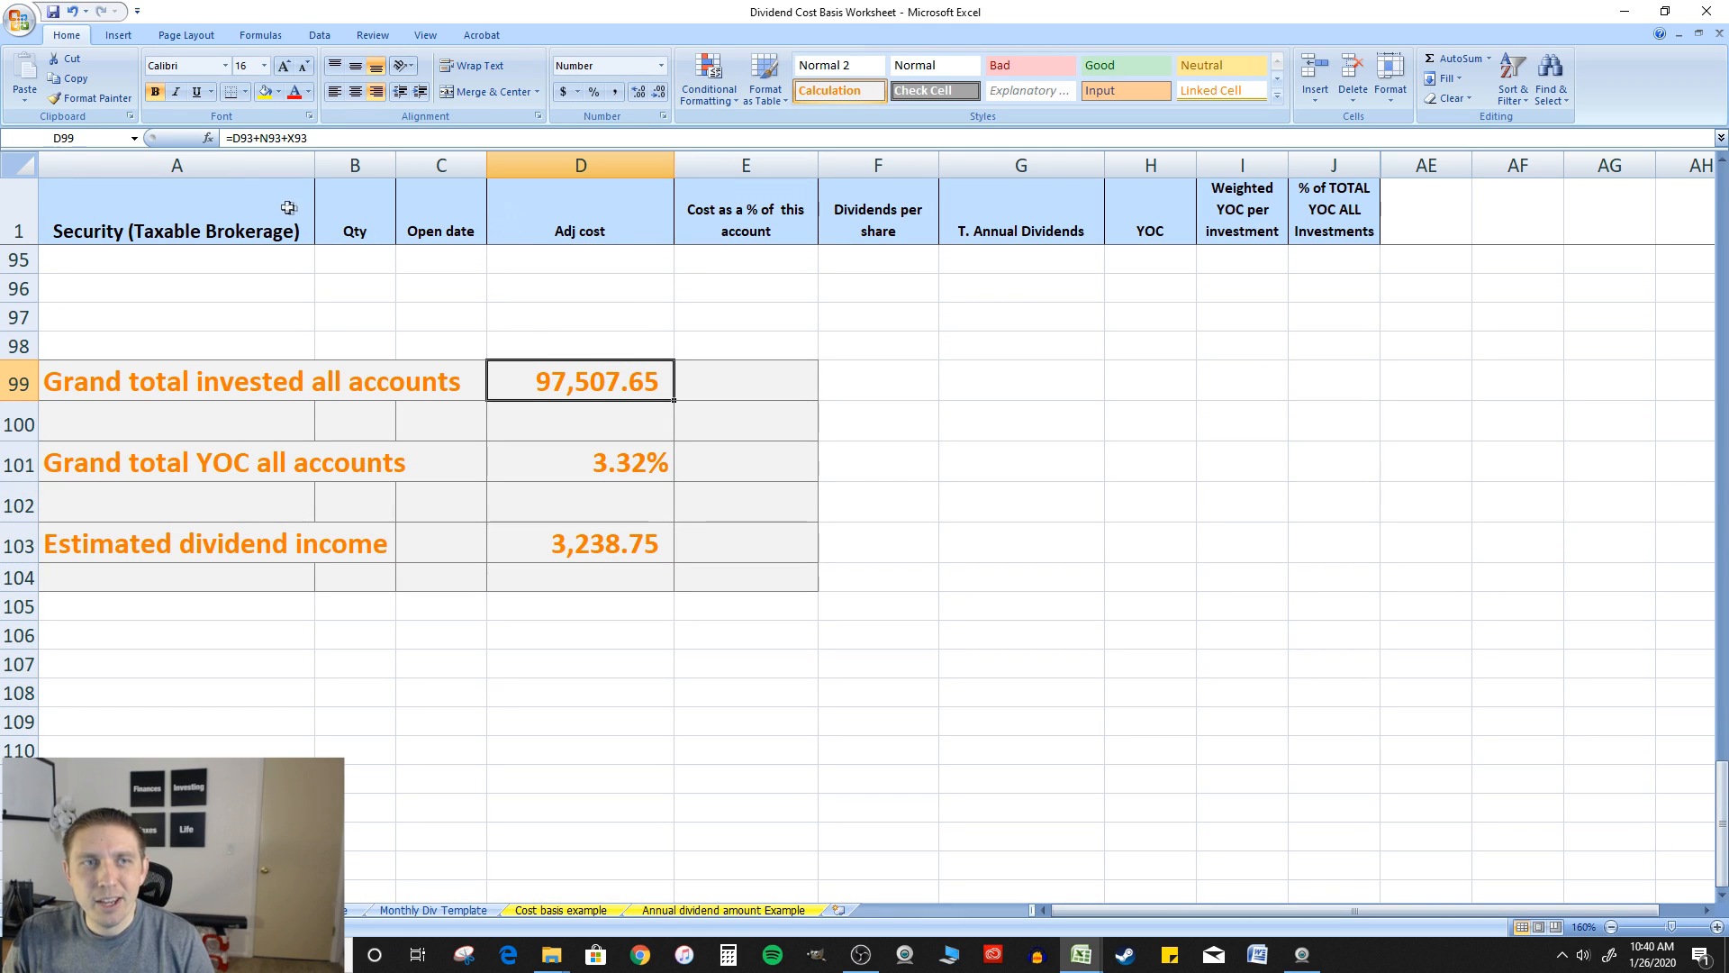
{"action": "left_click", "coordinate": [568, 416]}
{"action": "left_click", "coordinate": [573, 382]}
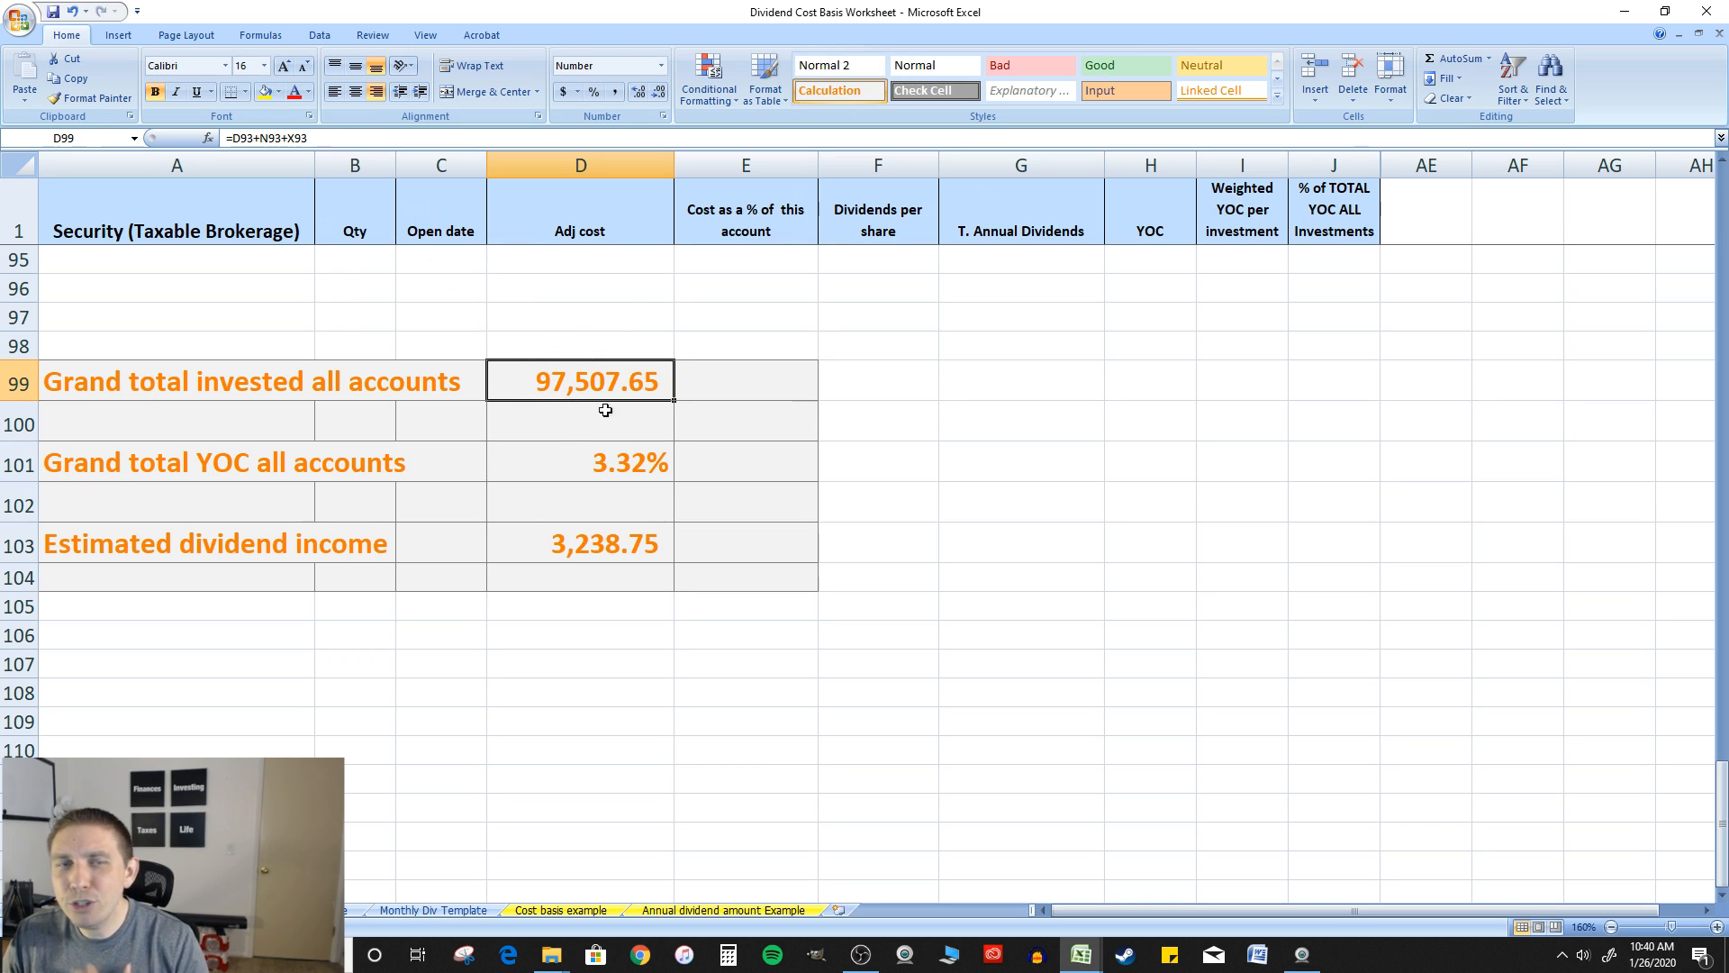
{"action": "scroll", "coordinate": [631, 335], "scroll_direction": "up", "scroll_amount": 3}
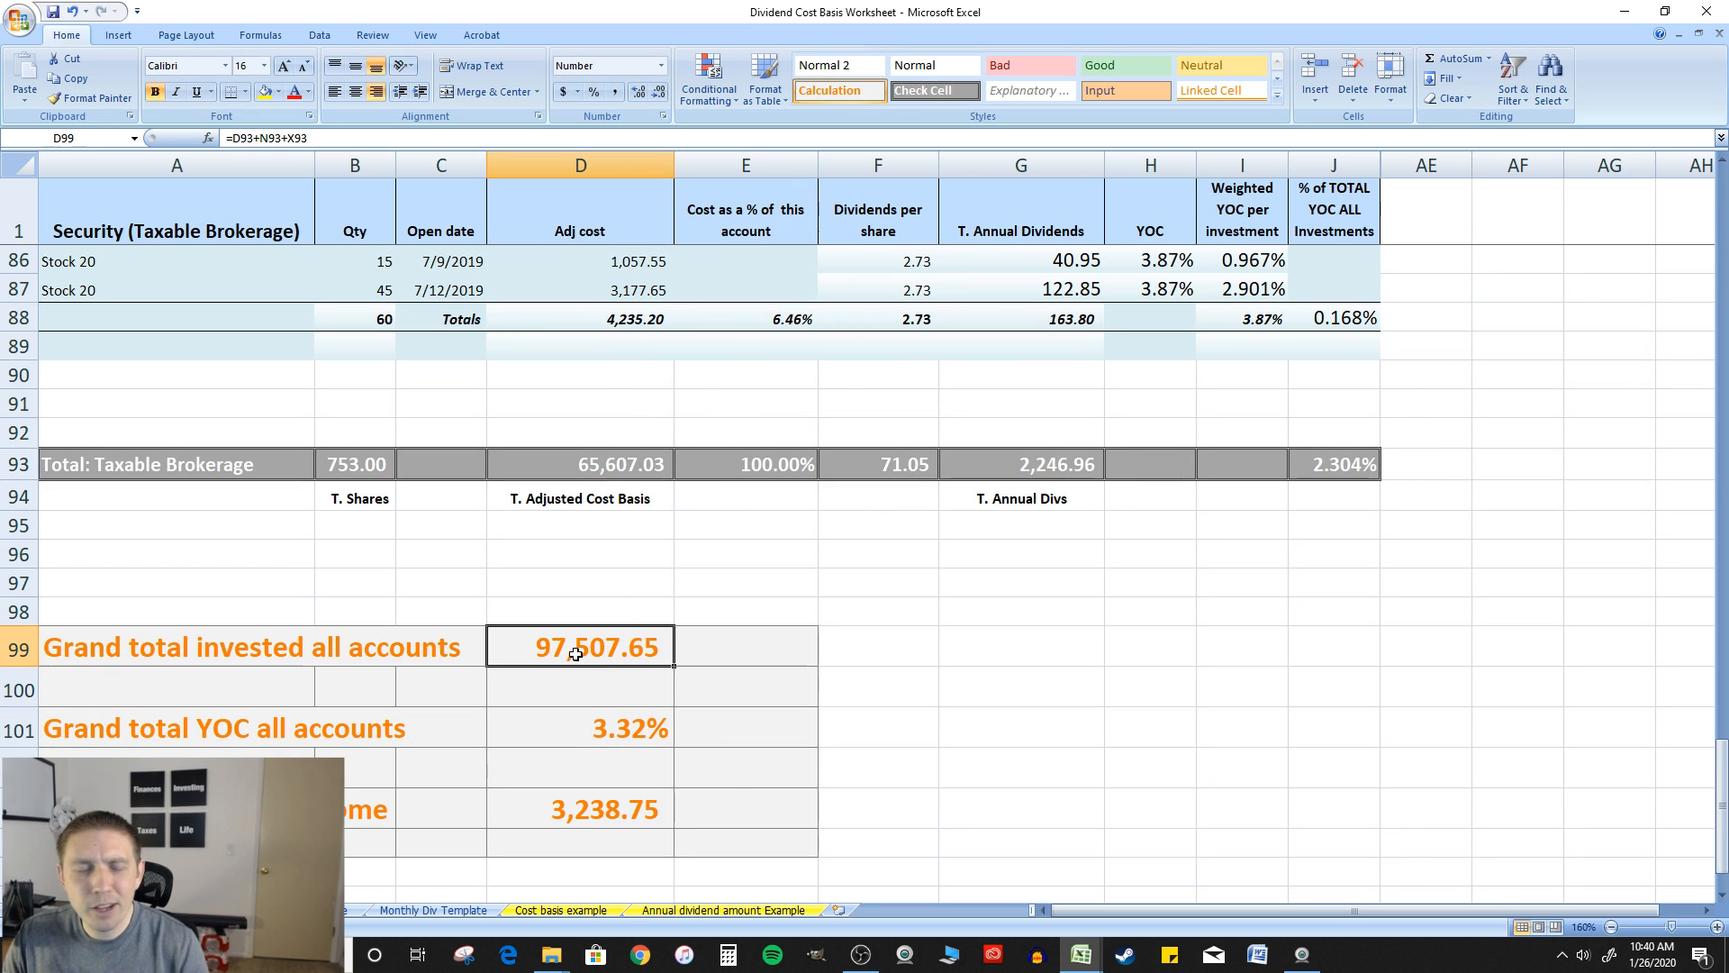
{"action": "left_click", "coordinate": [313, 140]}
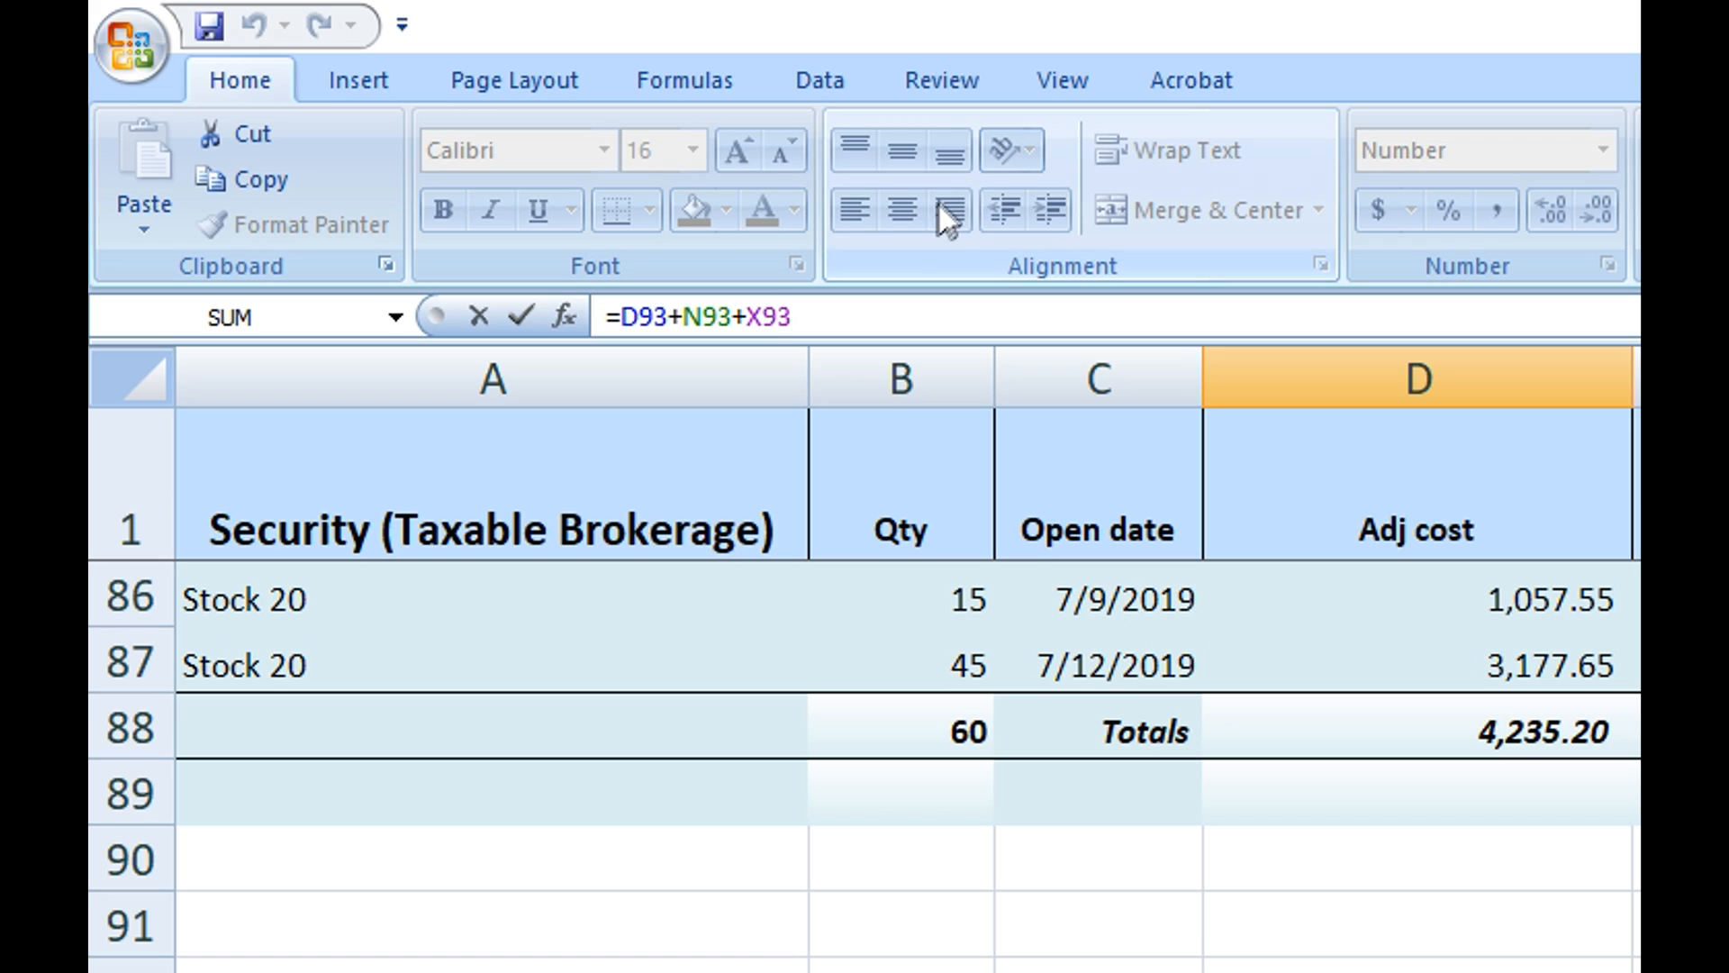
{"action": "key", "text": "BackSpace"}
{"action": "key", "text": "BackSpace"}
{"action": "key", "text": "BackSpace"}
{"action": "key", "text": "BackSpace"}
{"action": "key", "text": "BackSpace"}
{"action": "key", "text": "BackSpace"}
{"action": "key", "text": "BackSpace"}
{"action": "key", "text": "BackSpace"}
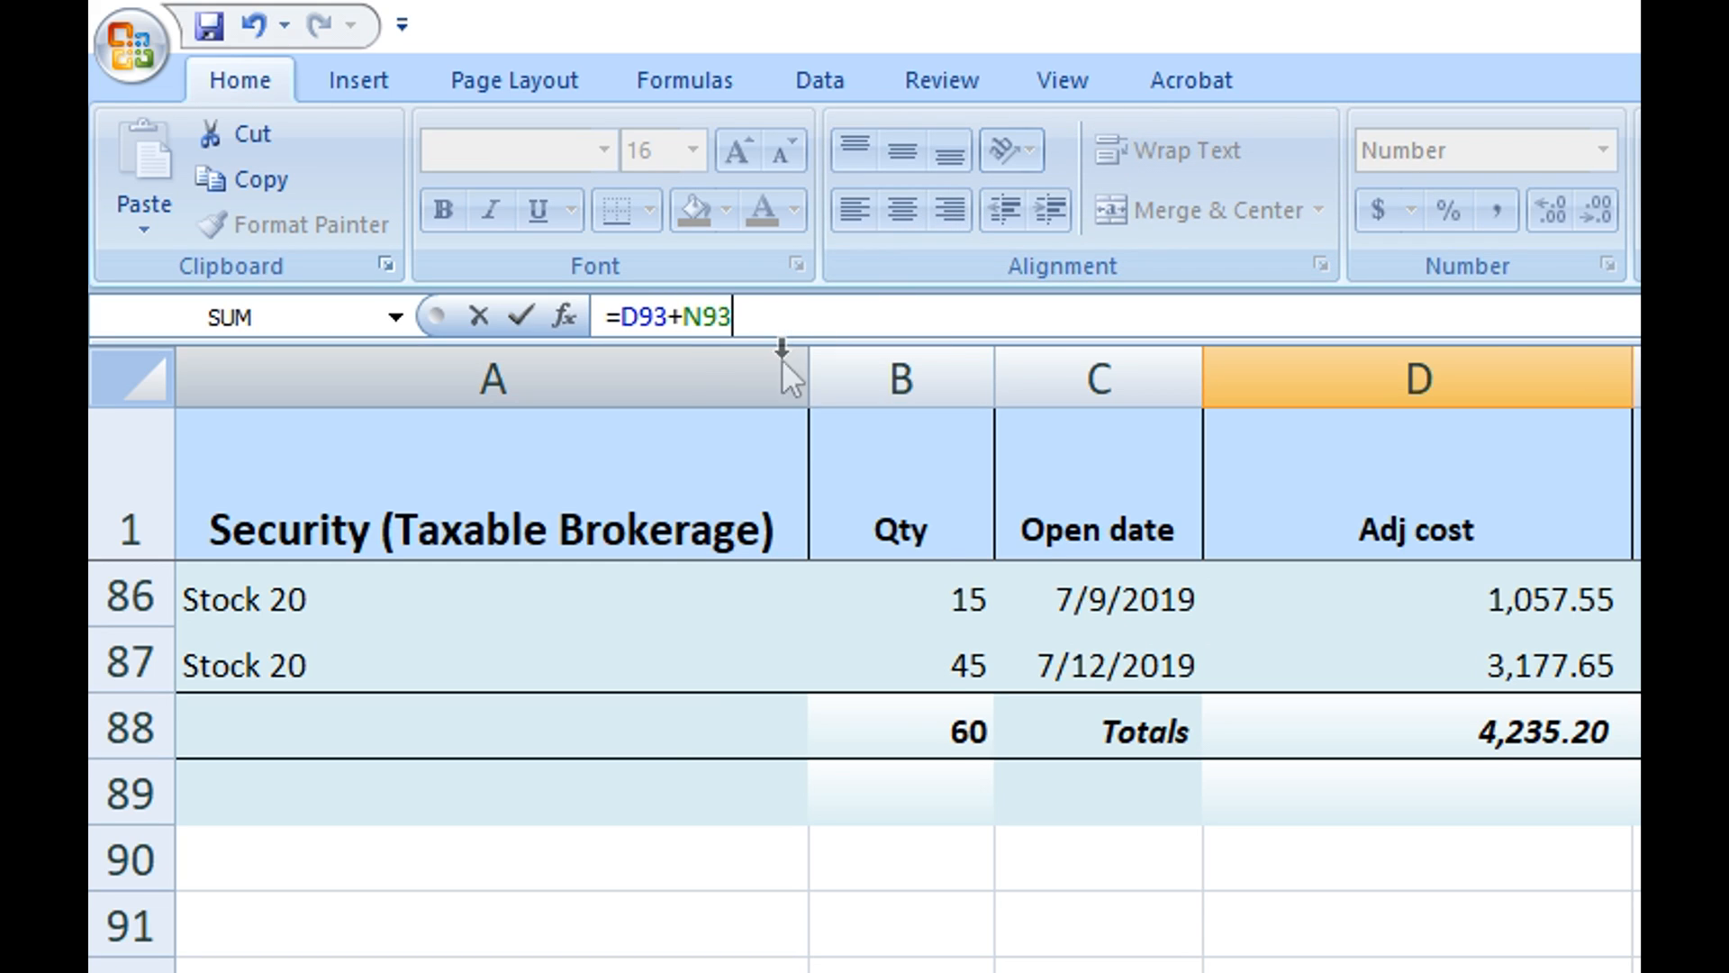
{"action": "key", "text": "Return"}
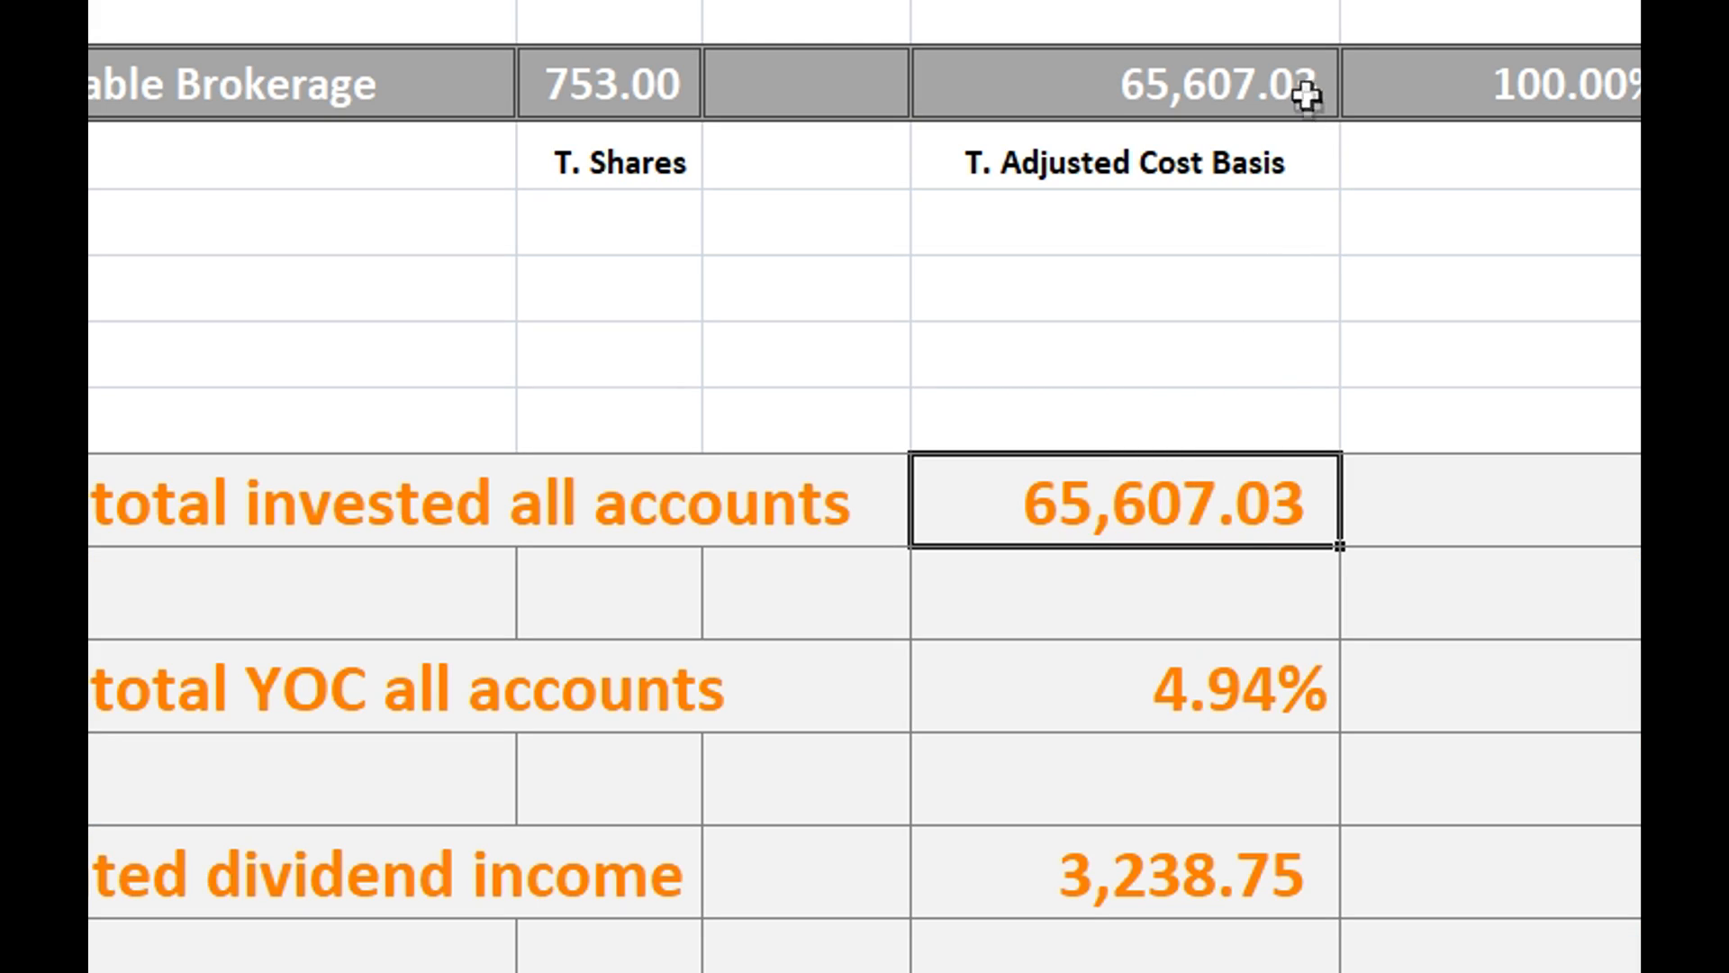
Remove the T93 and AD93 references from the Grand total YOC all accounts formula, leaving only the Taxable Brokerage yield in J93
{"action": "left_click", "coordinate": [1240, 70]}
{"action": "left_click", "coordinate": [1183, 740]}
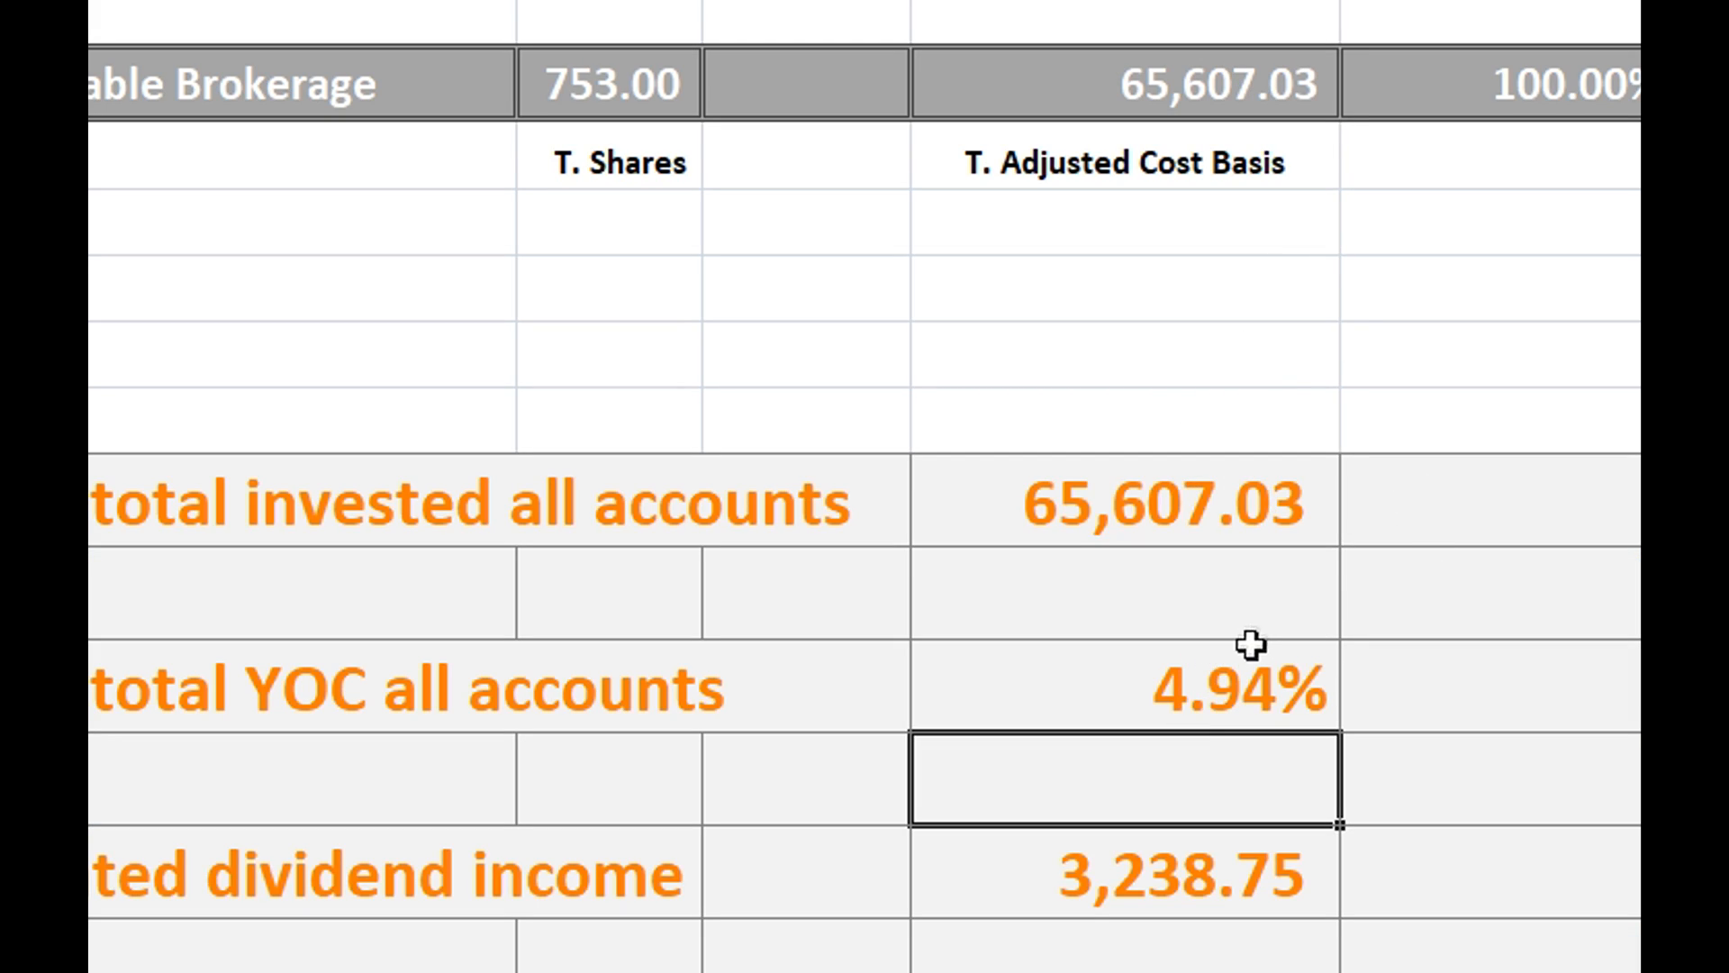
{"action": "left_click", "coordinate": [1219, 675]}
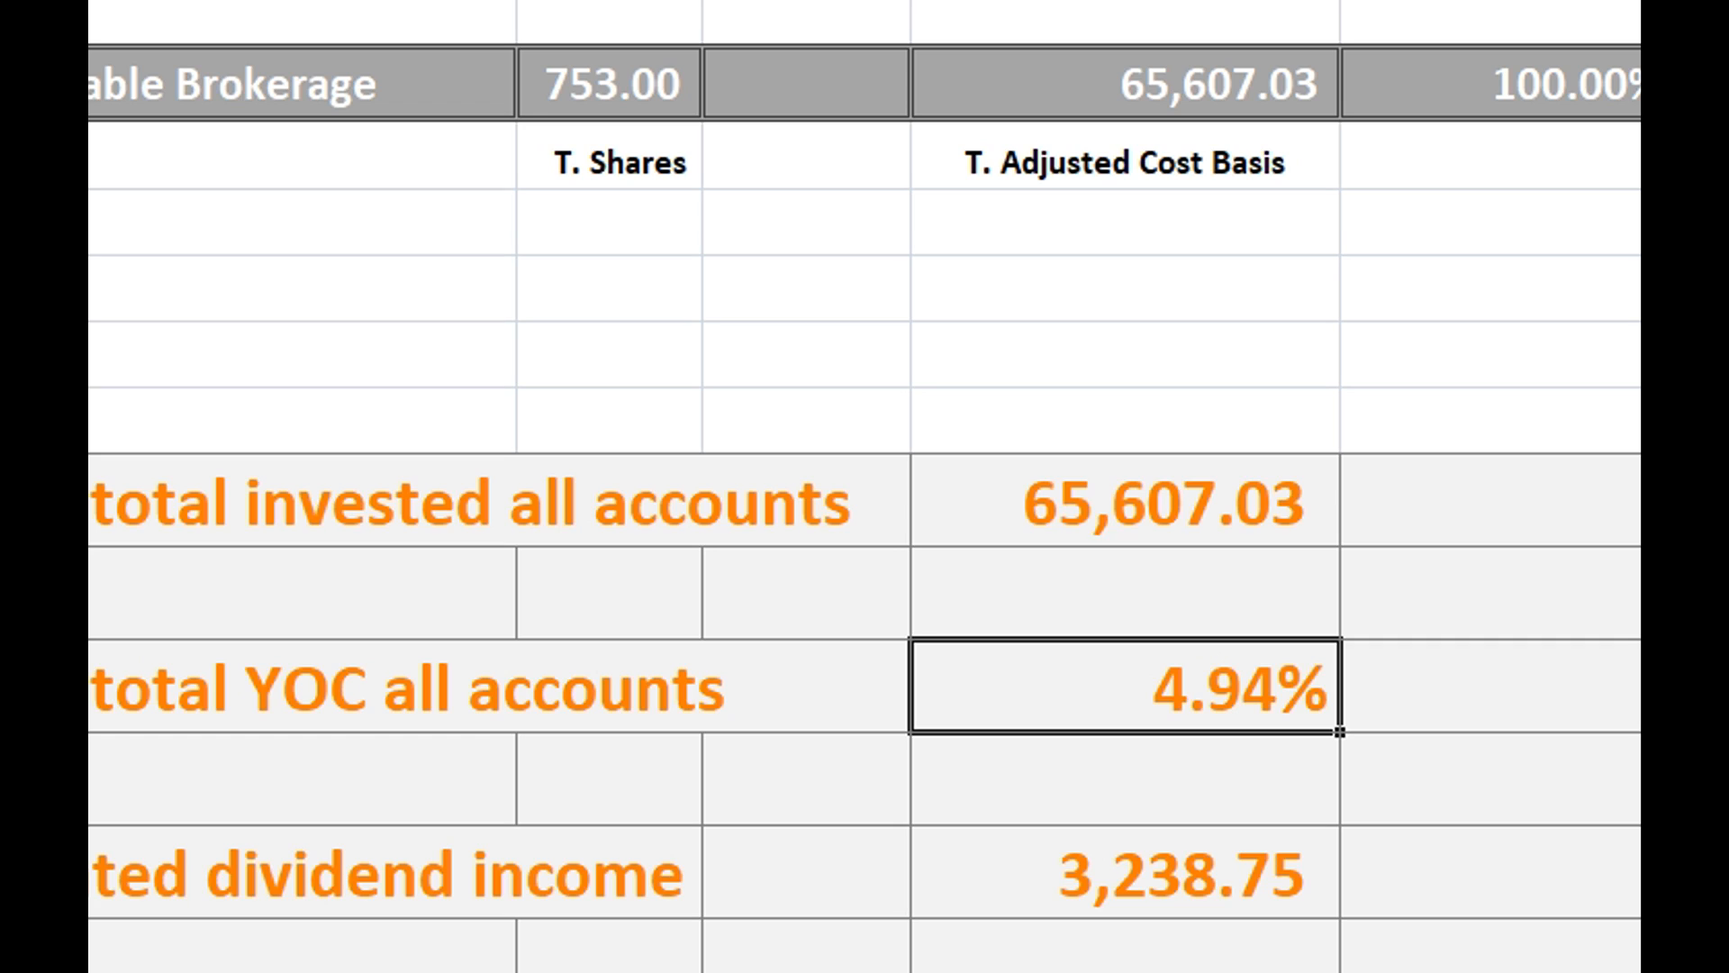
{"action": "key", "text": "F2"}
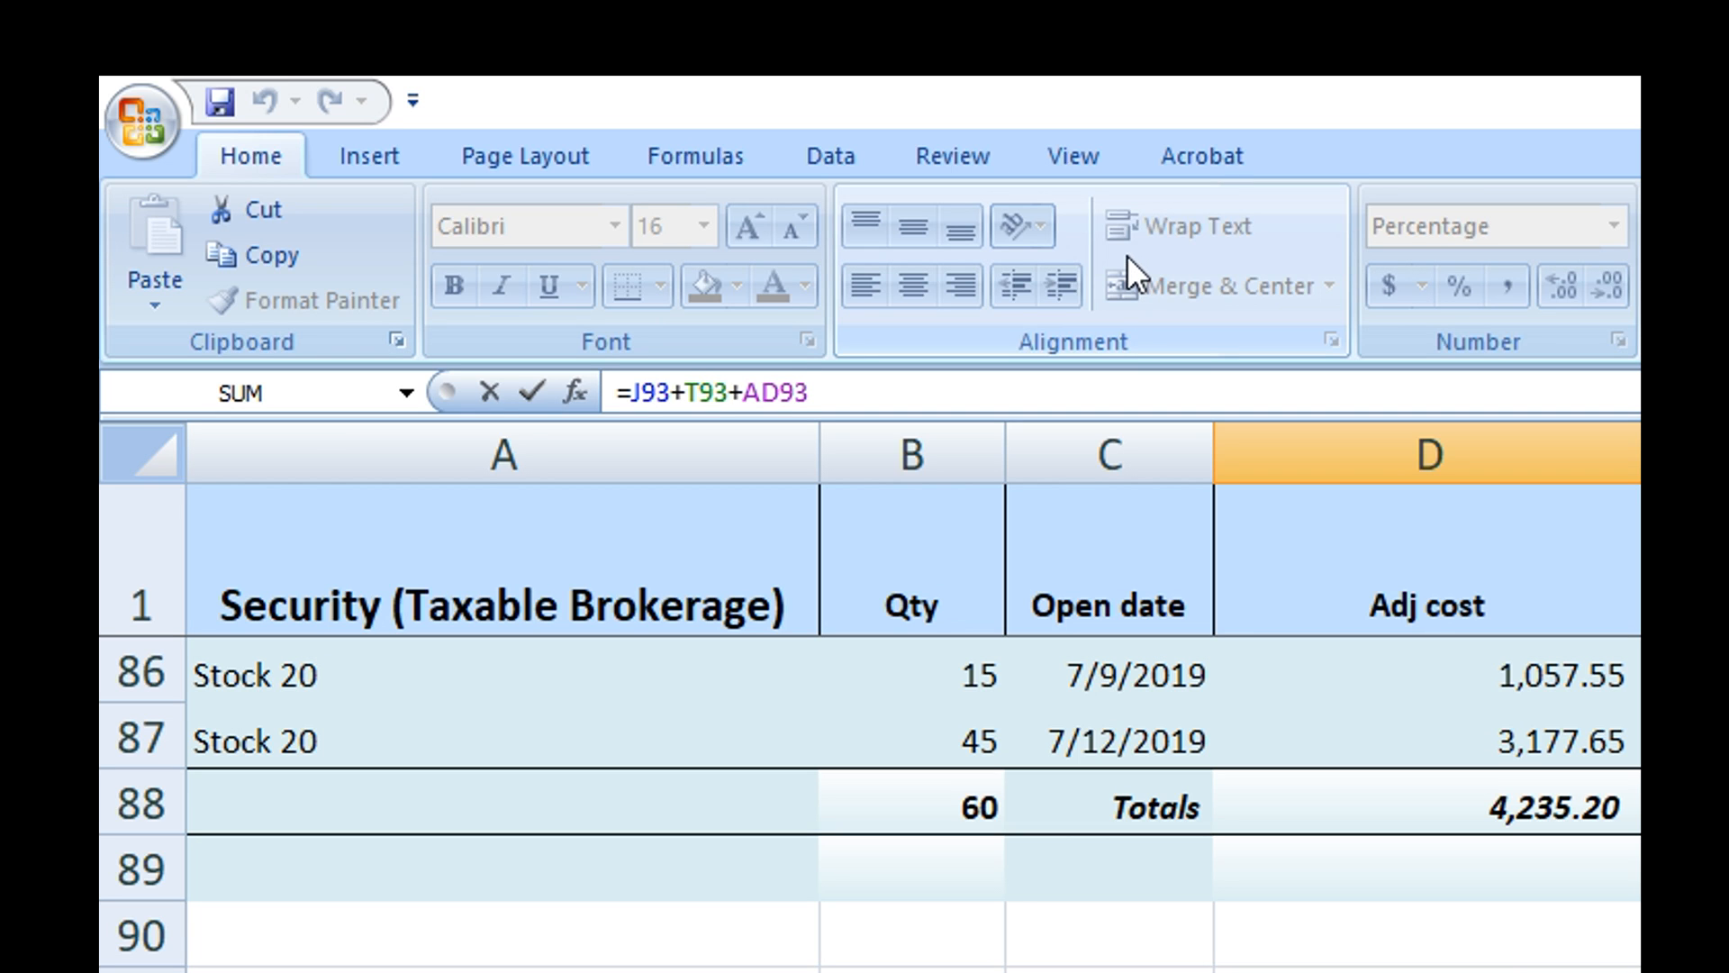
{"action": "key", "text": "BackSpace"}
{"action": "key", "text": "BackSpace"}
{"action": "key", "text": "BackSpace"}
{"action": "key", "text": "BackSpace"}
{"action": "key", "text": "BackSpace"}
{"action": "key", "text": "BackSpace"}
{"action": "key", "text": "BackSpace"}
{"action": "key", "text": "BackSpace"}
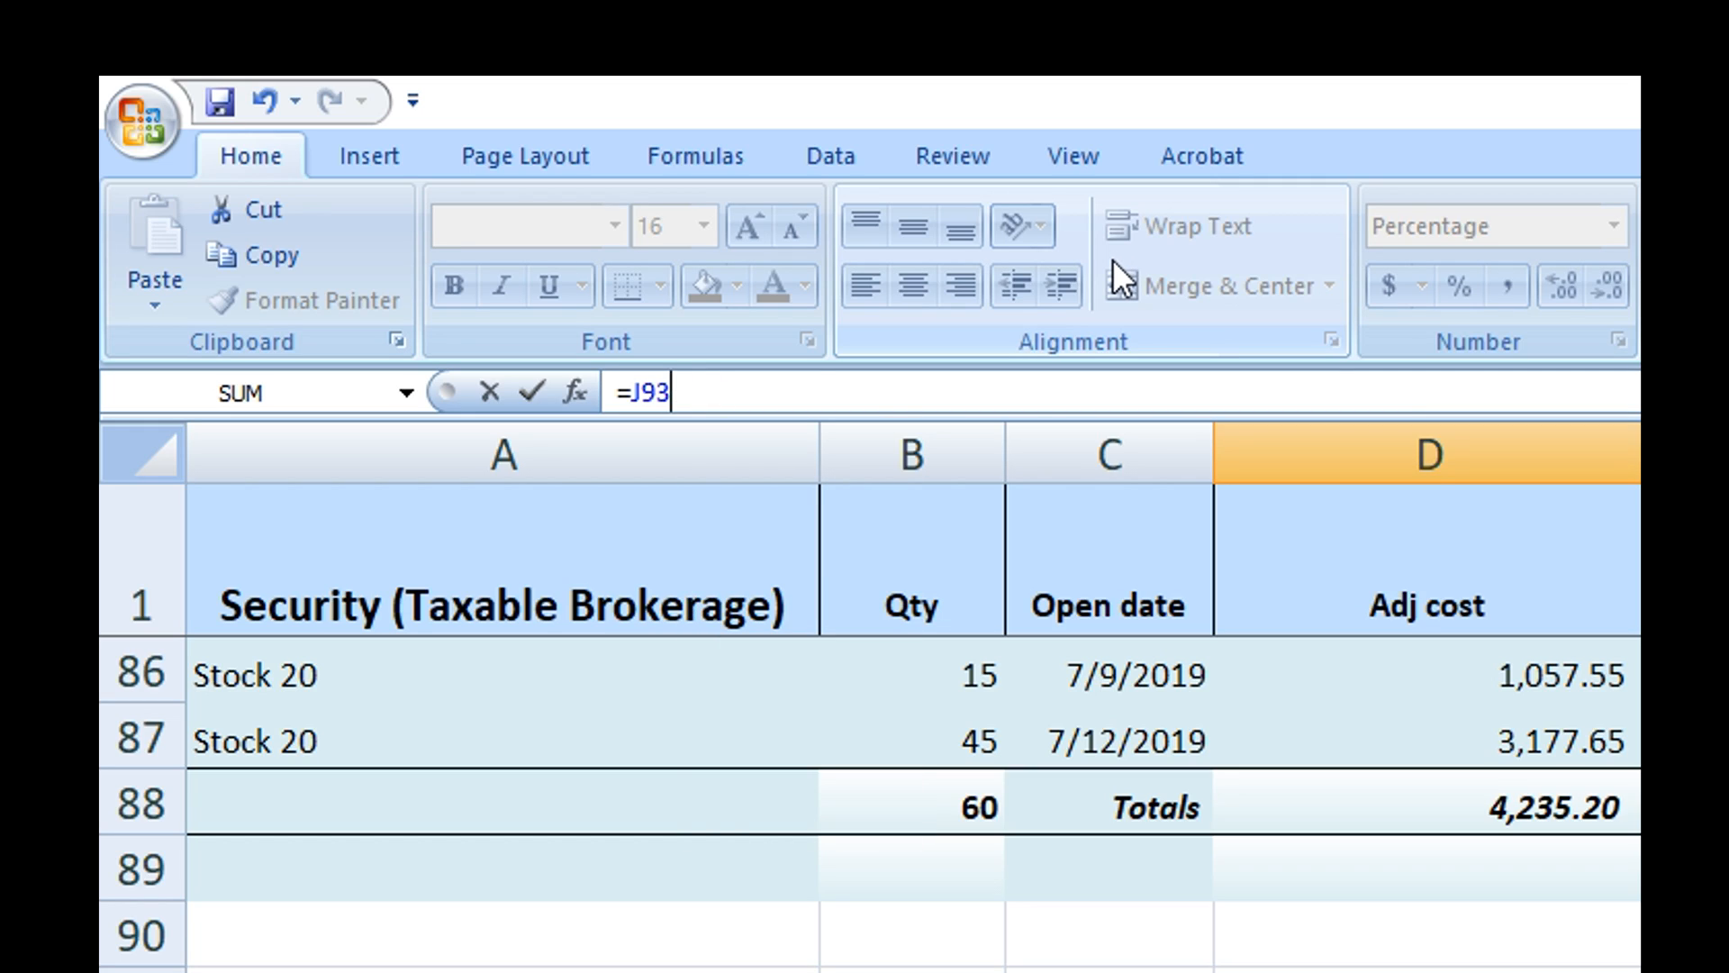
{"action": "key", "text": "Escape"}
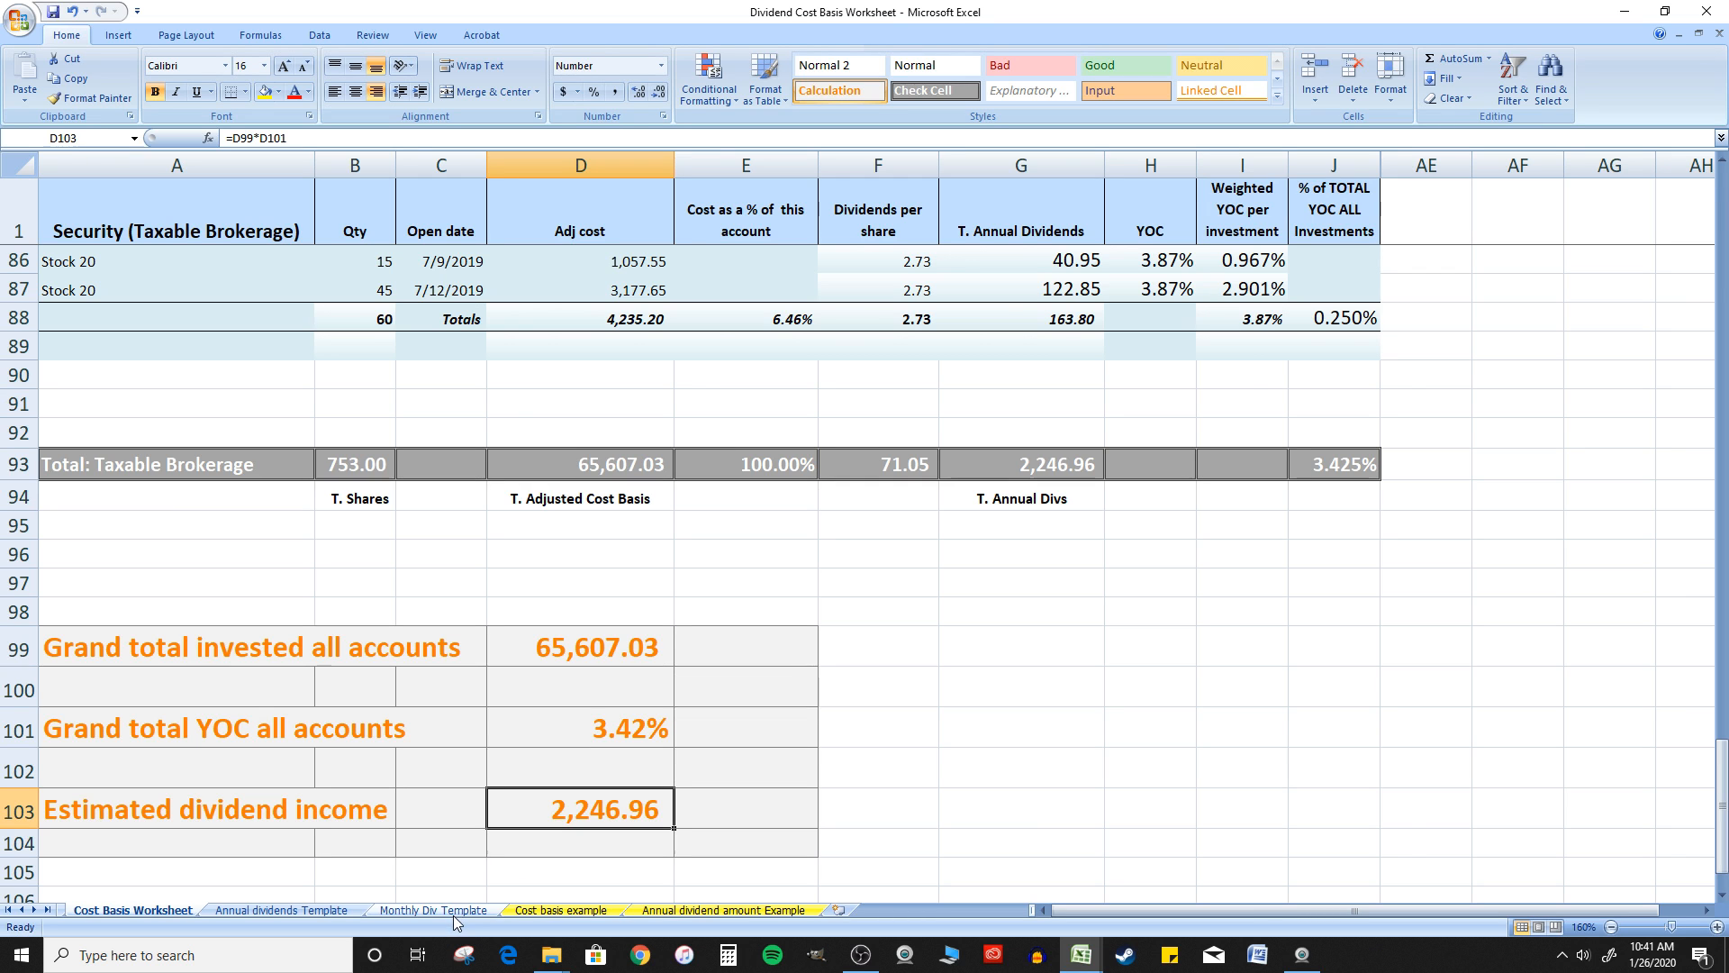
Review the Monthly Div Template sheet down to its monthly totals row and return to the first rows of the Cost Basis Worksheet
{"action": "left_click", "coordinate": [385, 895]}
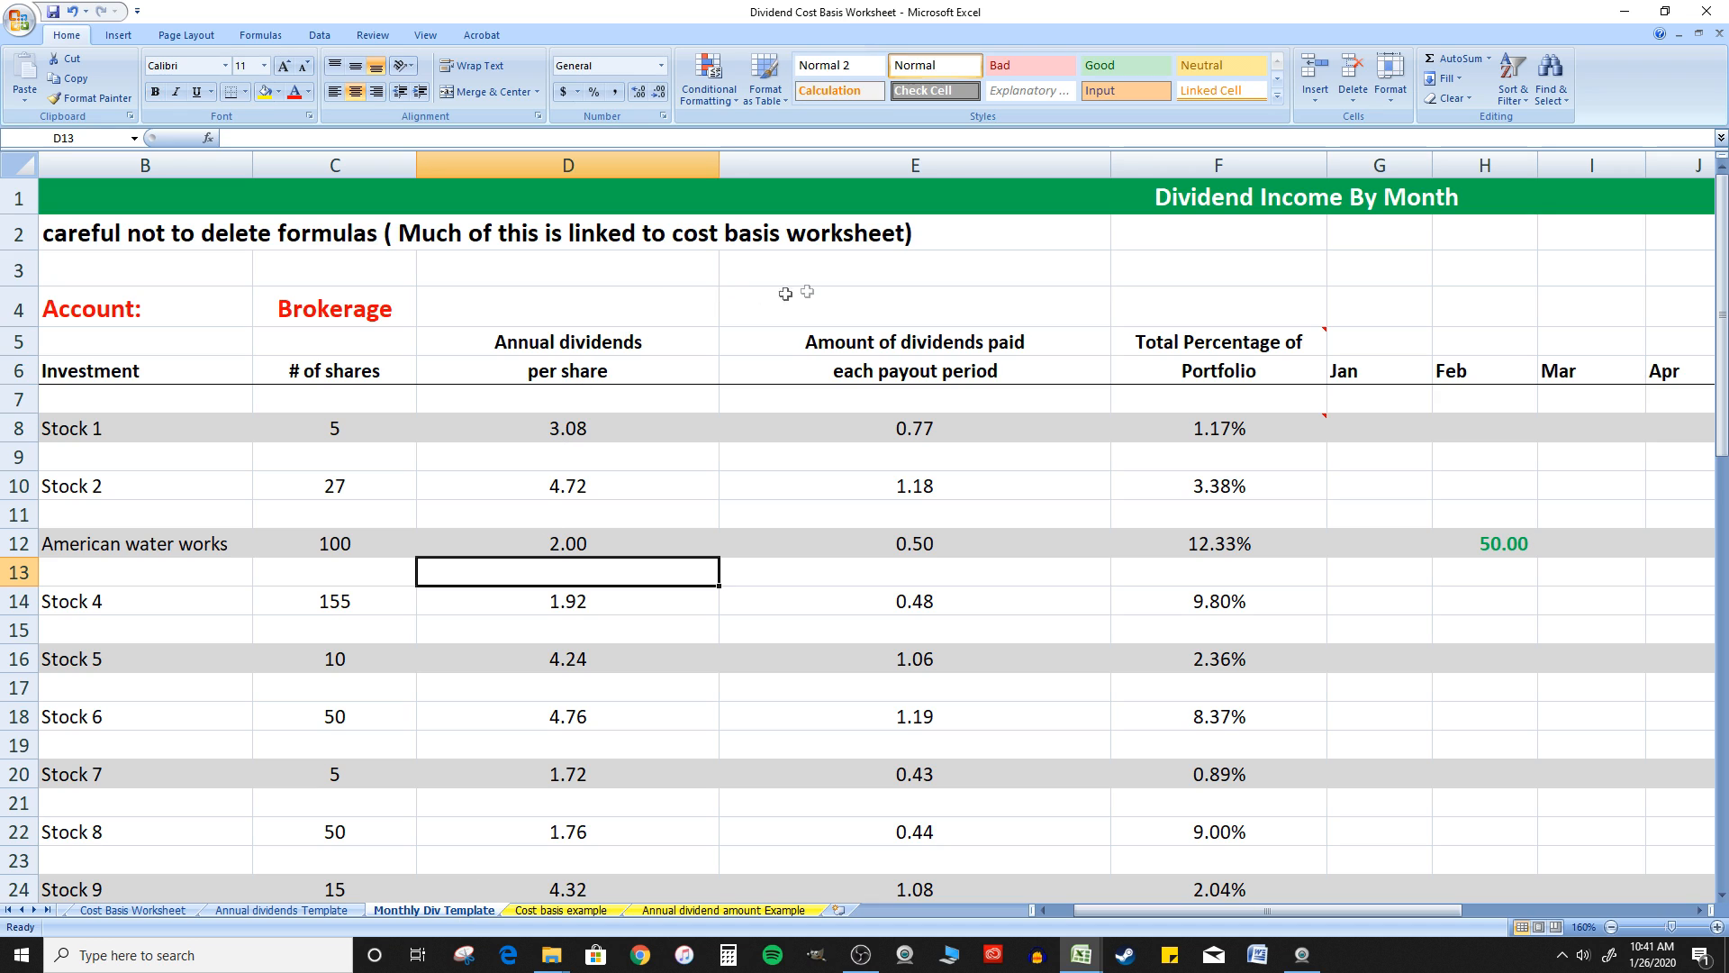
{"action": "scroll", "coordinate": [648, 480], "scroll_direction": "down", "scroll_amount": 3}
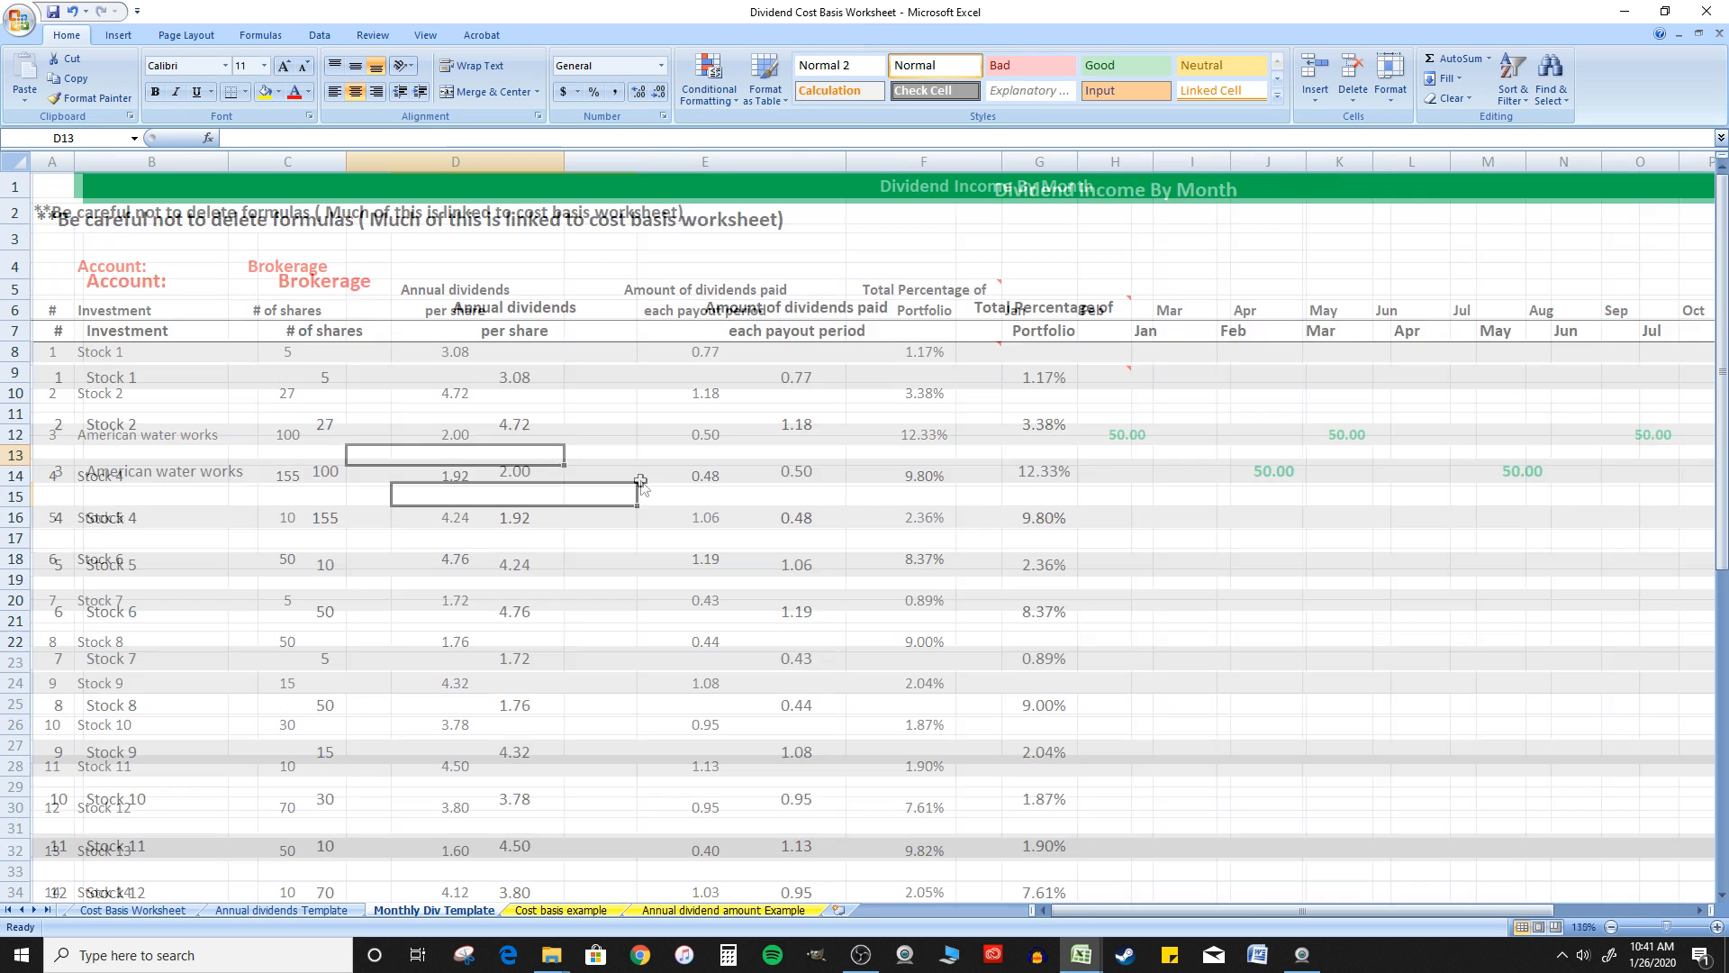
{"action": "scroll", "coordinate": [636, 474], "scroll_direction": "down", "scroll_amount": 6}
{"action": "scroll", "coordinate": [594, 455], "scroll_direction": "down", "scroll_amount": 4}
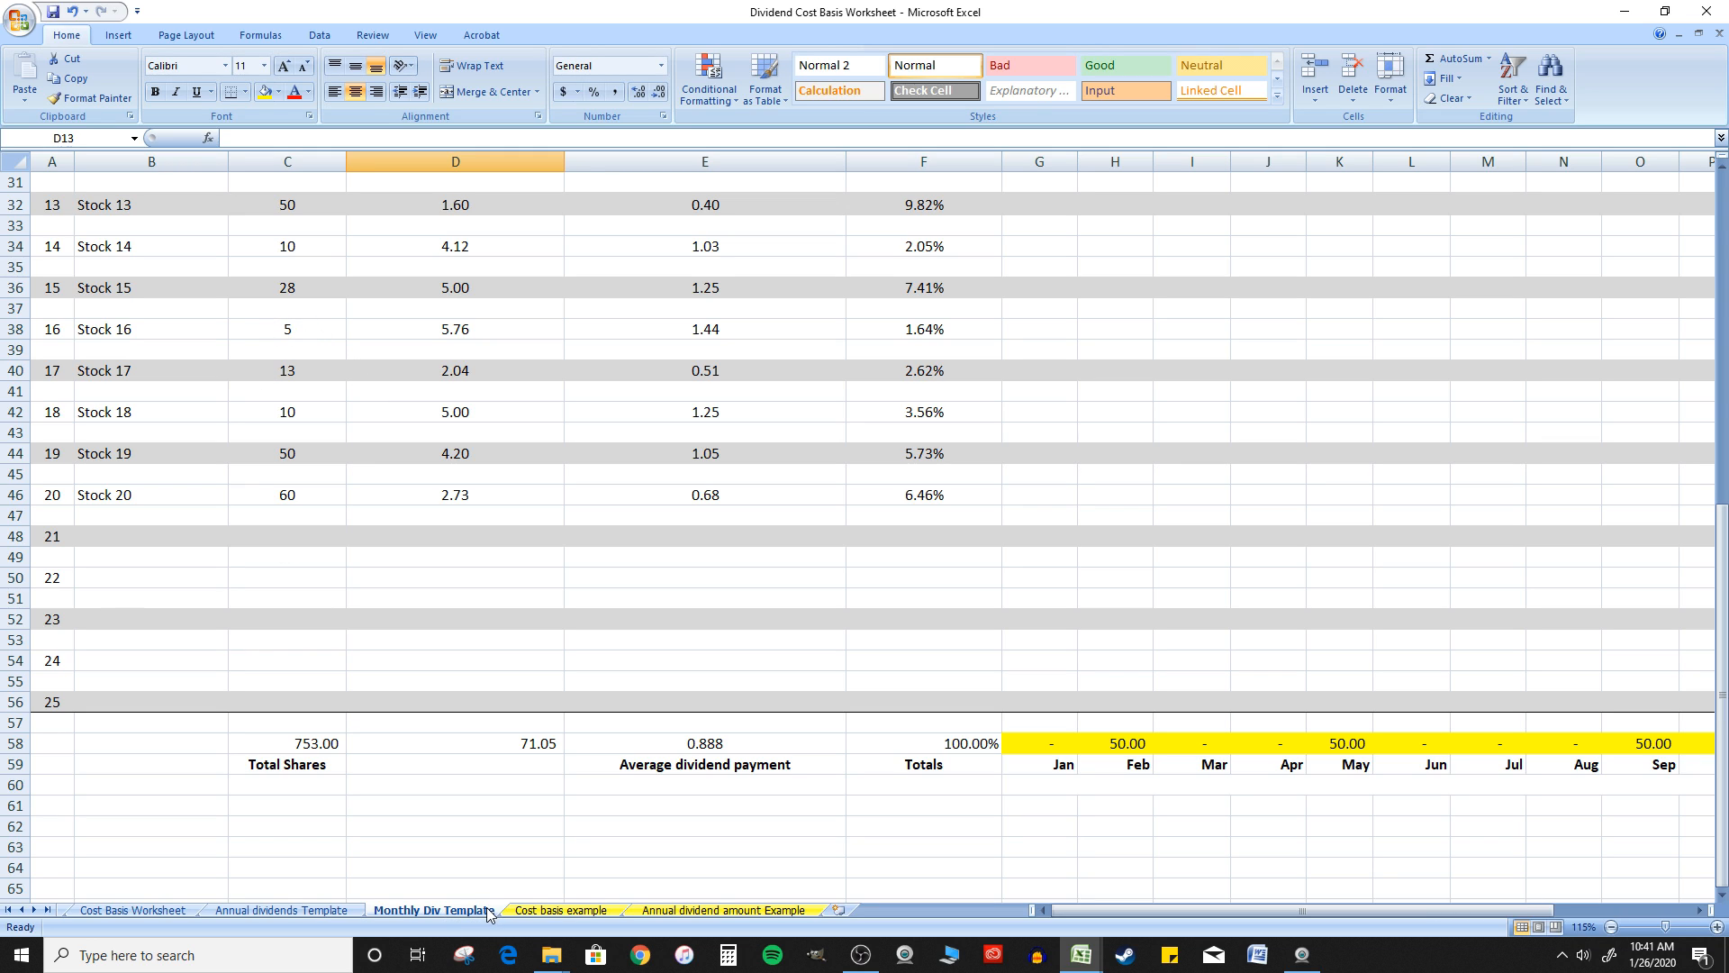
{"action": "left_click", "coordinate": [144, 910]}
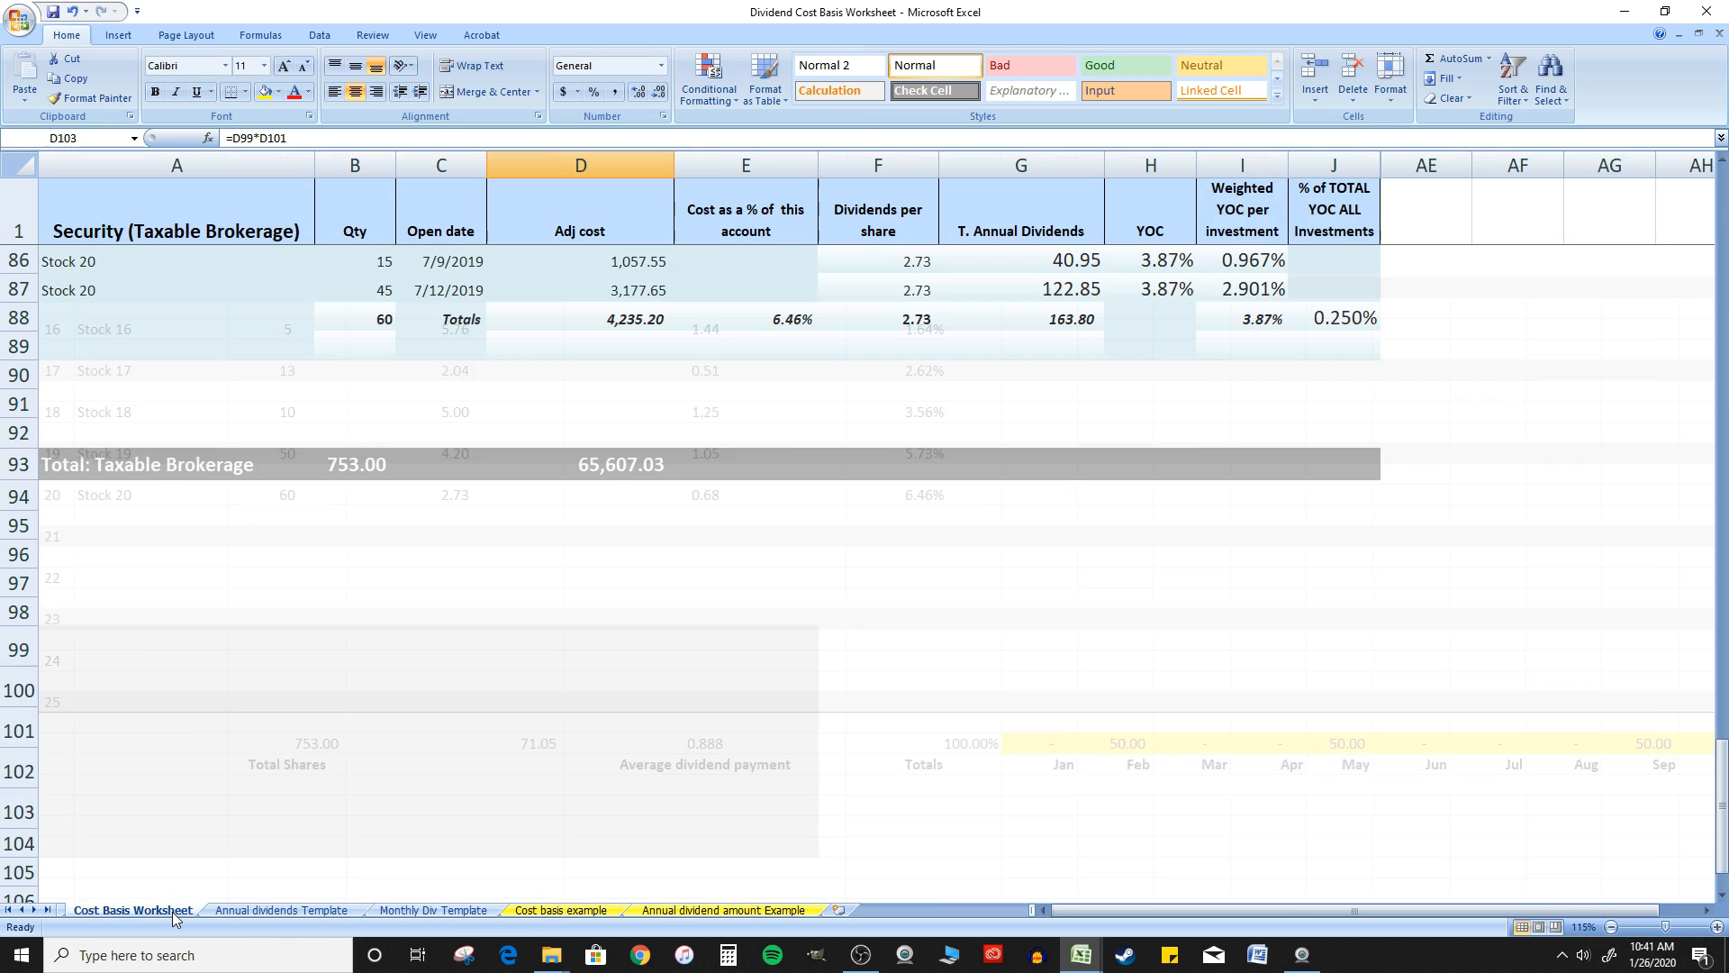
{"action": "scroll", "coordinate": [727, 198], "scroll_direction": "up", "scroll_amount": 20}
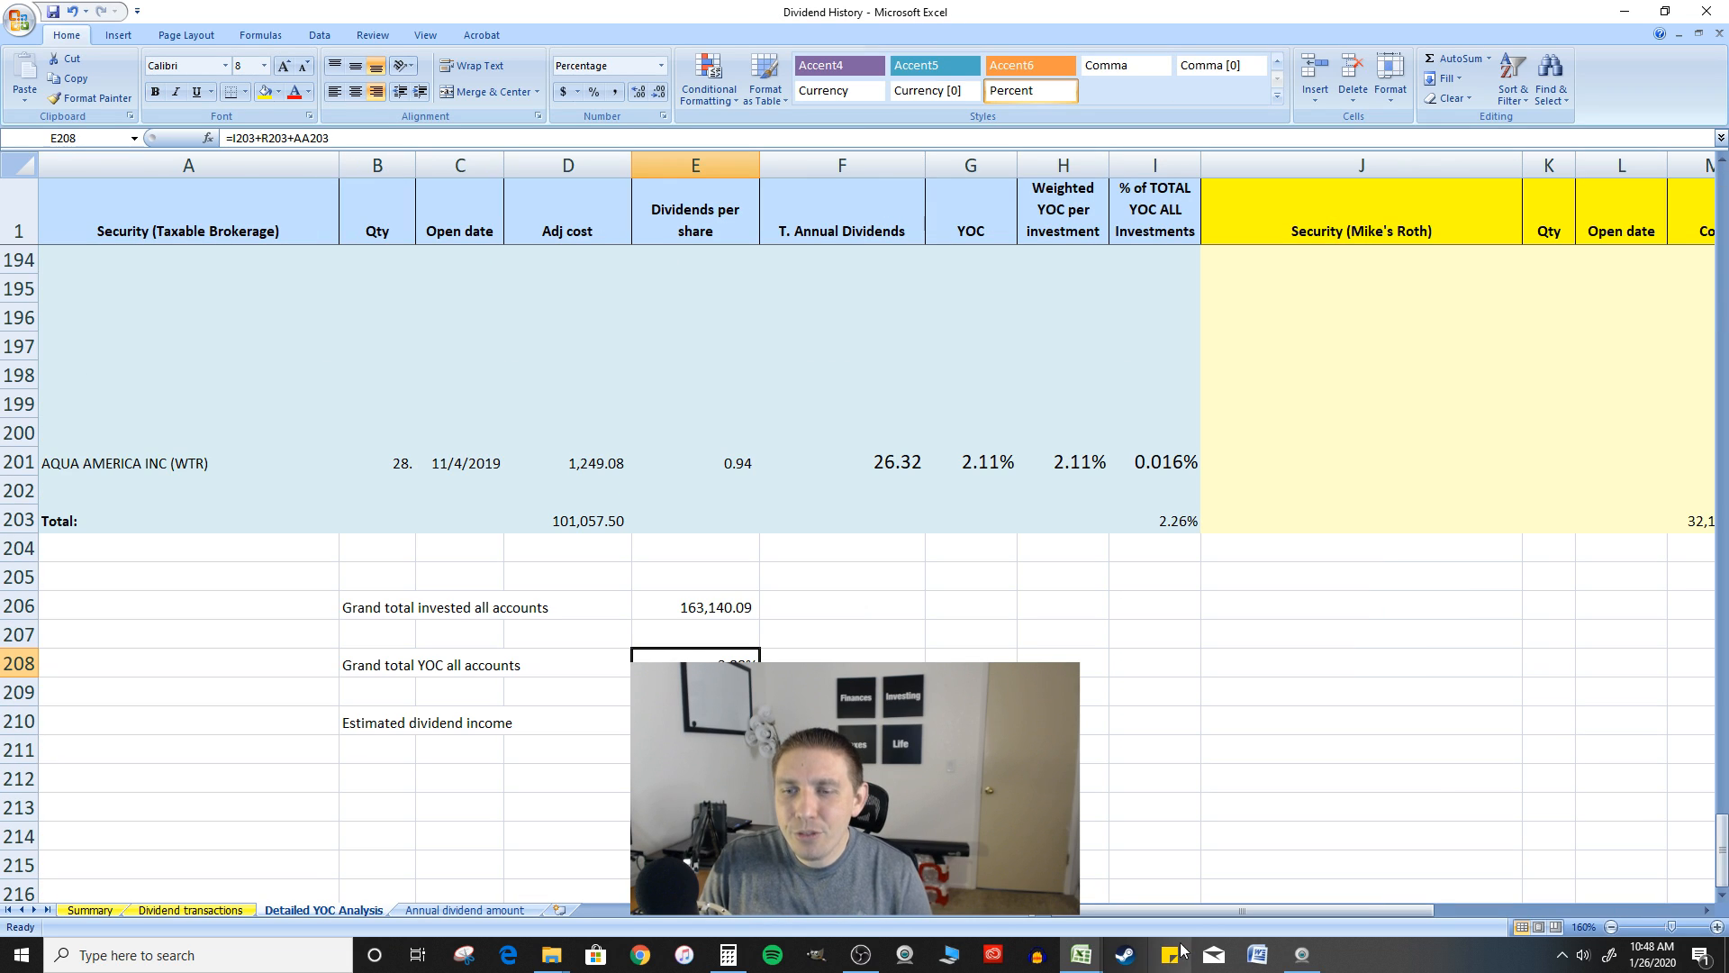
Examine the two Roth account sections on the Detailed YOC Analysis sheet of the Dividend History workbook
{"action": "left_click_drag", "start_coordinate": [1207, 910], "coordinate": [1369, 910]}
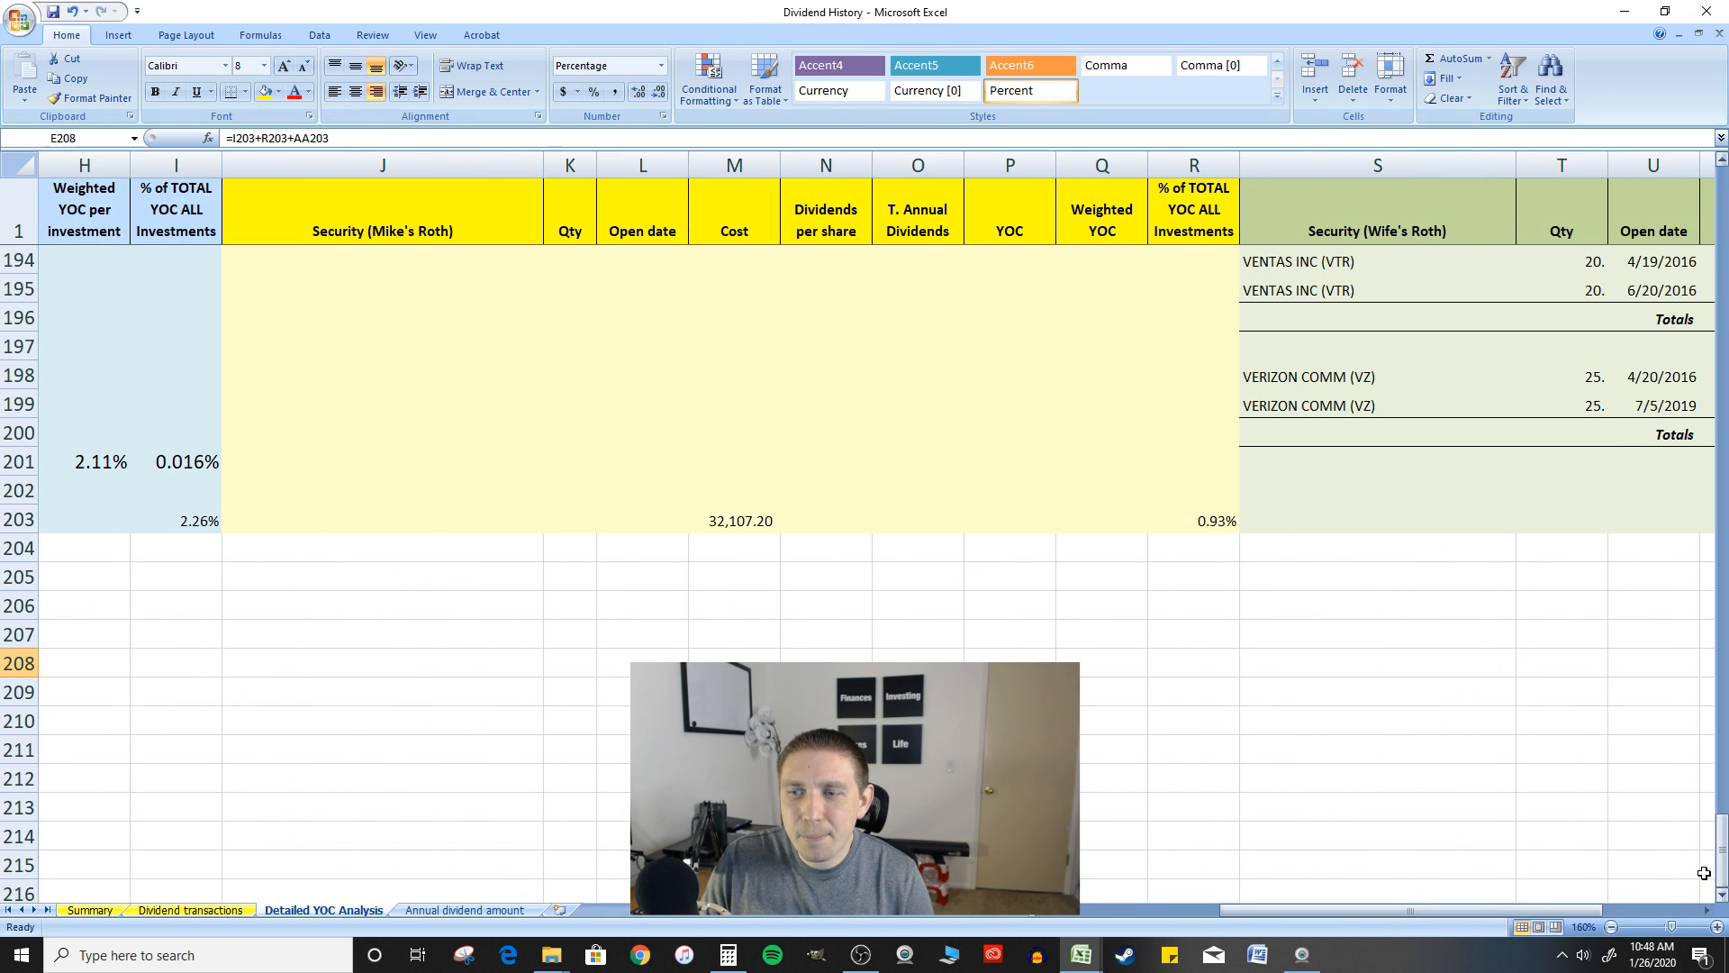
{"action": "left_click_drag", "start_coordinate": [1721, 852], "coordinate": [1587, 232]}
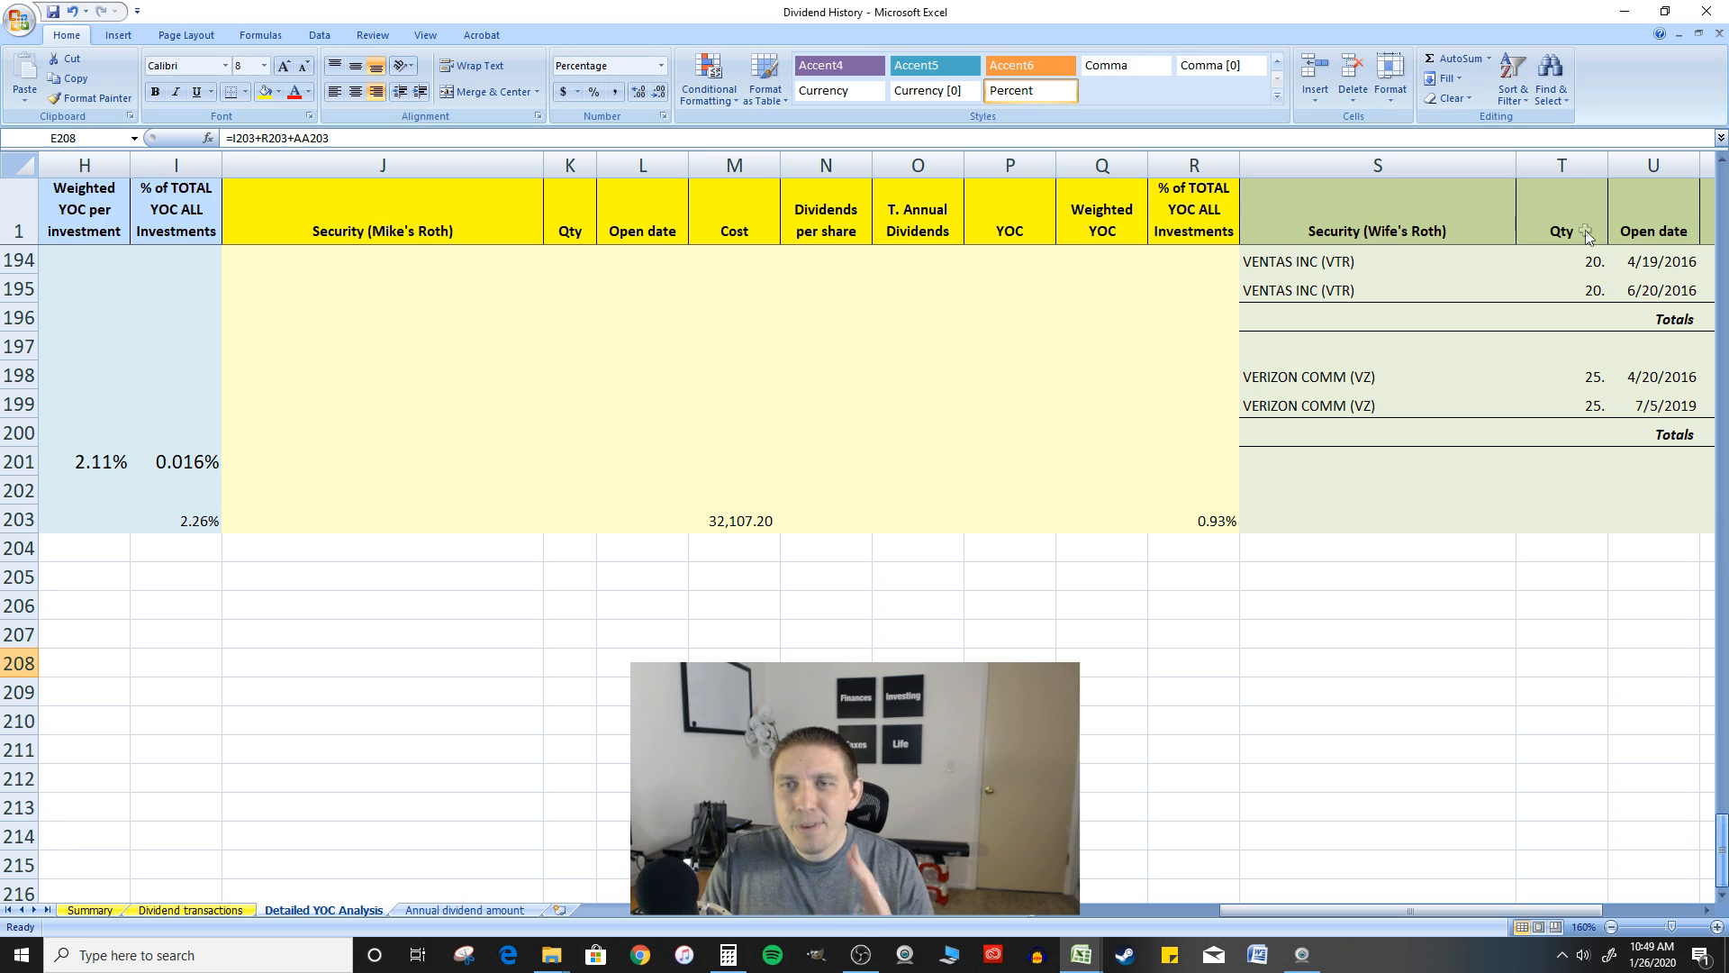